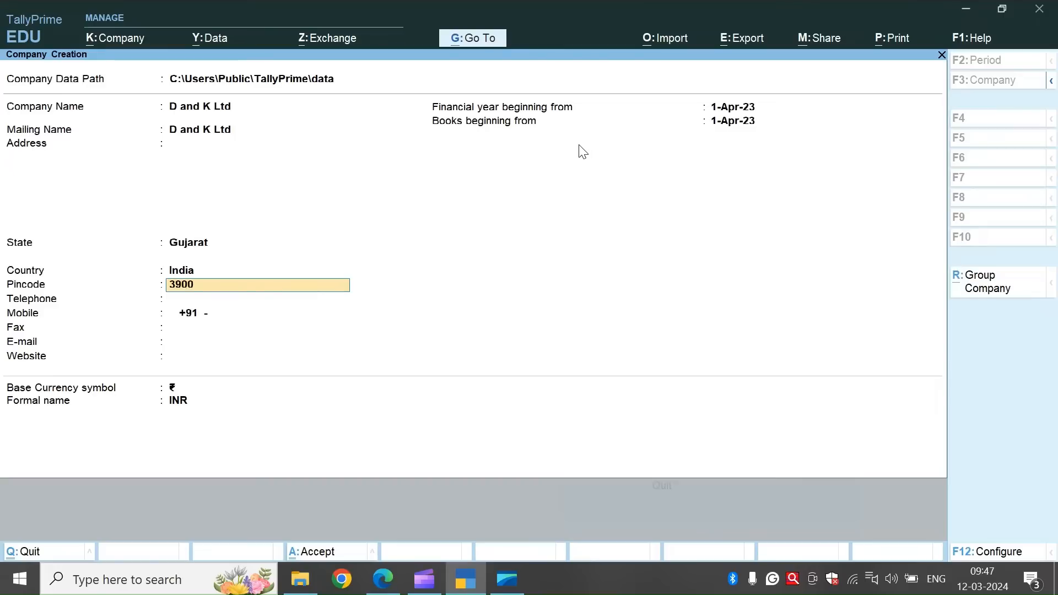
Complete the pincode for D and K Ltd, keep the remaining contact and currency details as they are, and create the company.
key(Return)
key(Return)
key(Return)
key(Return)
key(Return)
key(Return)
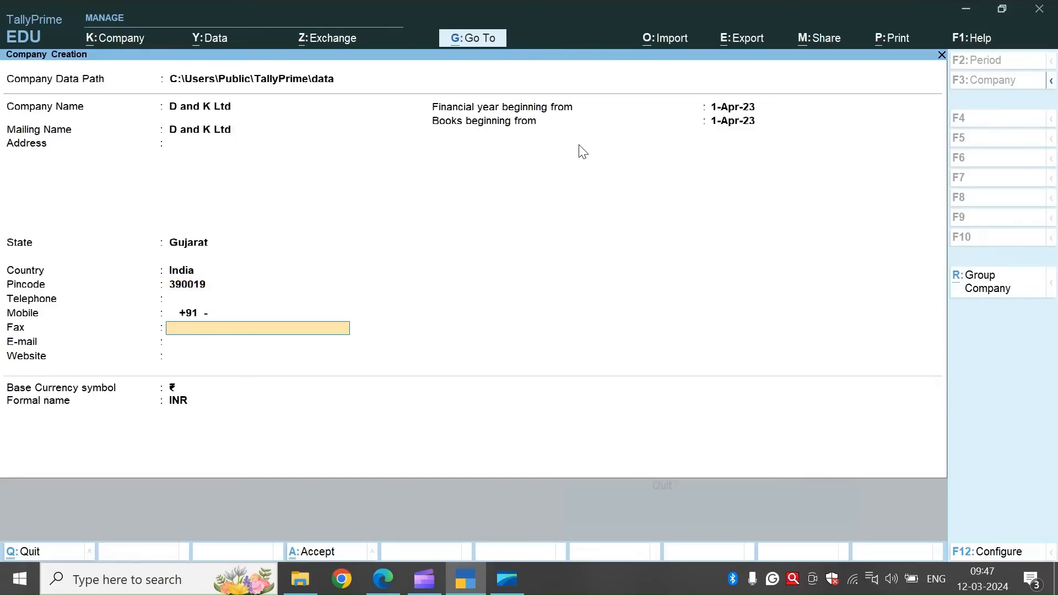
key(Return)
key(Return)
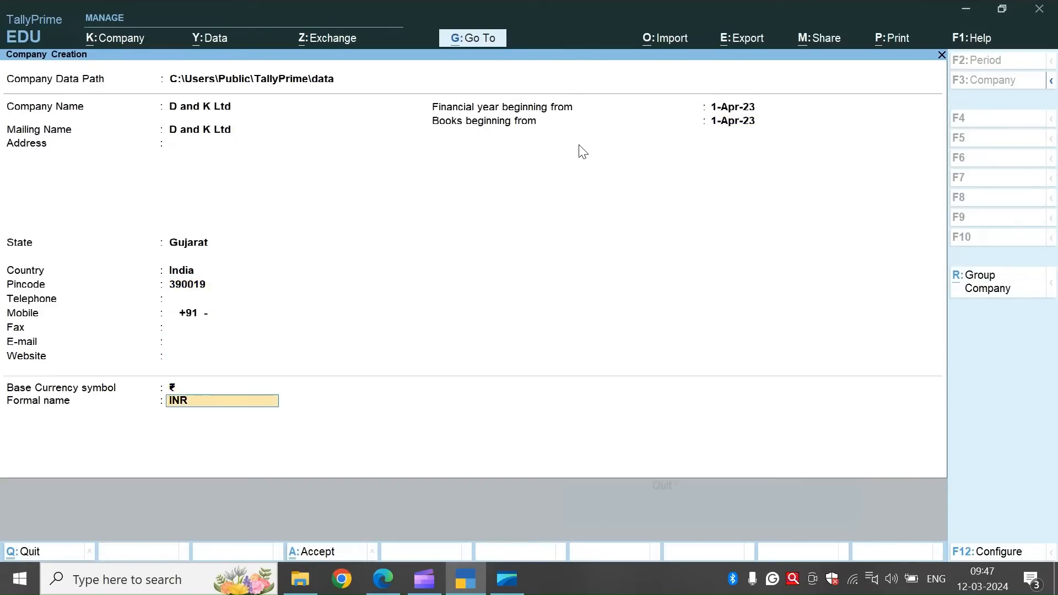
Set Enable Goods and Services Tax (GST) to No for D and K Ltd and save the company features with TDS off.
key(Return)
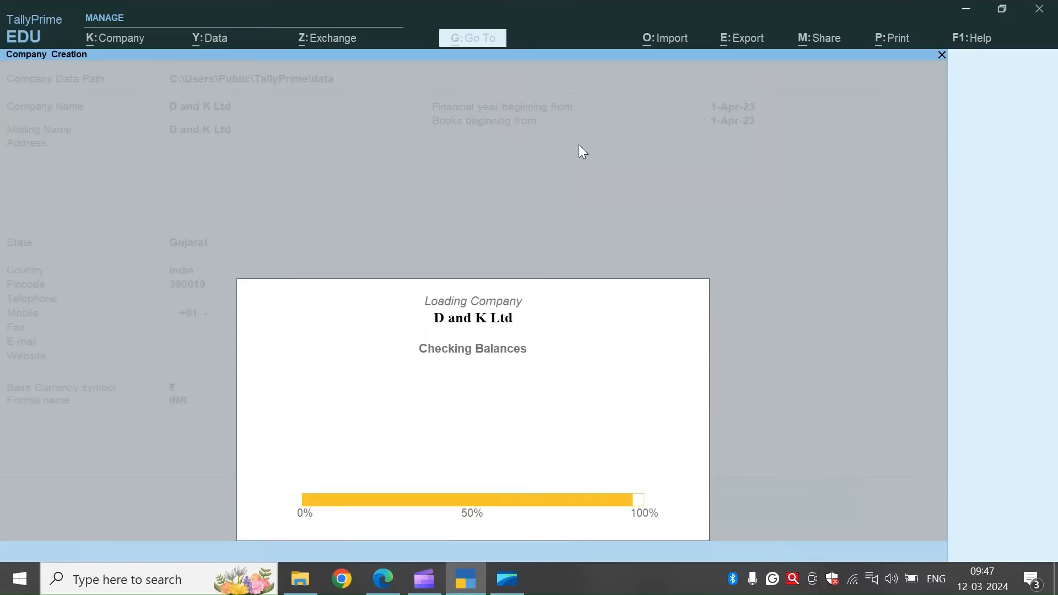
key(Return)
key(Return)
key(Return)
key(Return)
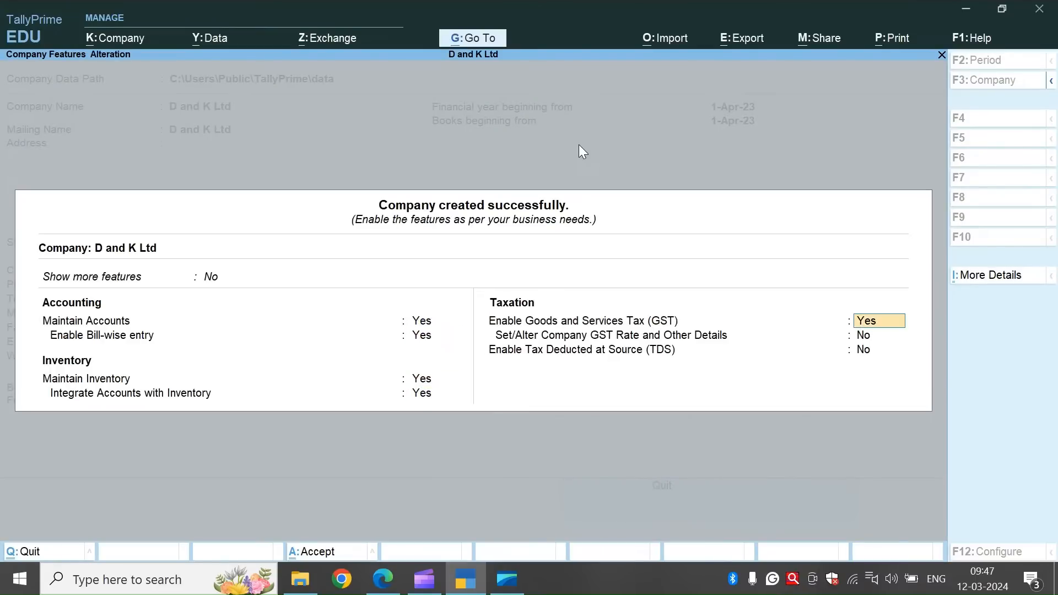
text(no)
key(Return)
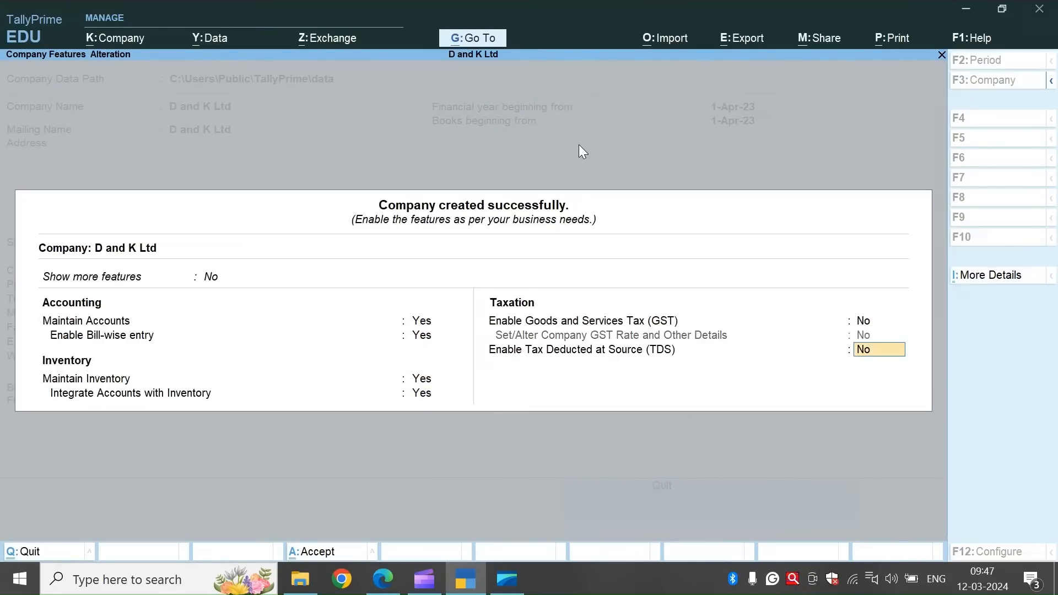
key(Return)
key(Return)
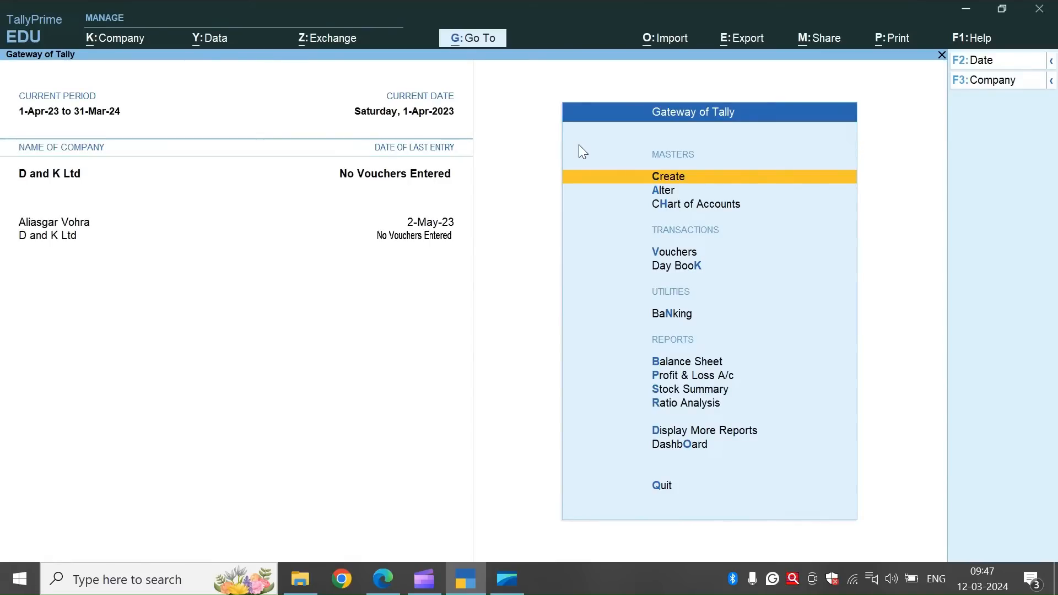
Open the list of voucher types from the Chart of Accounts.
key(Down)
key(Down)
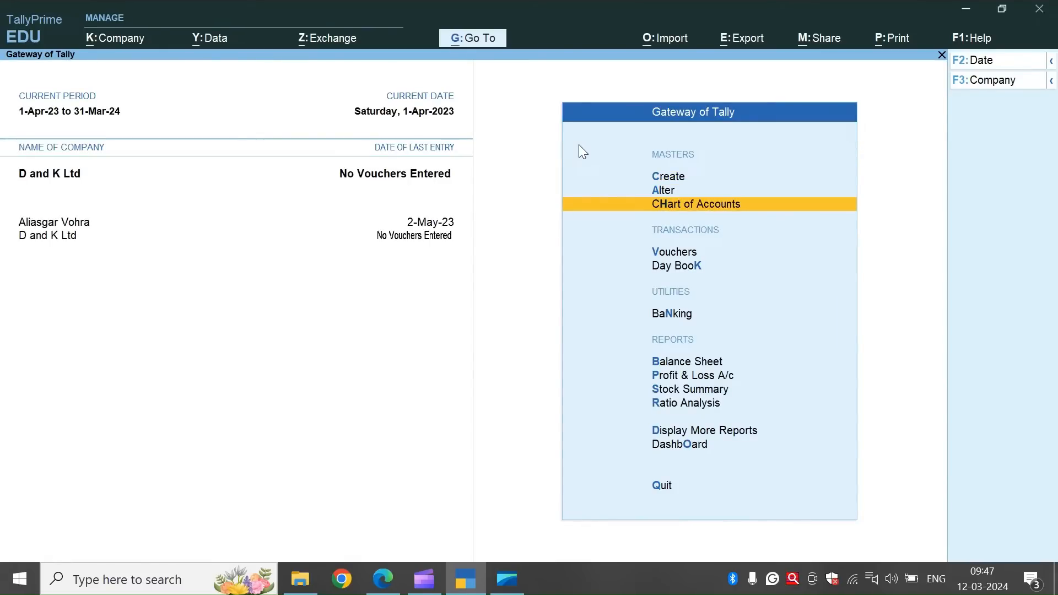
key(Down)
key(Down)
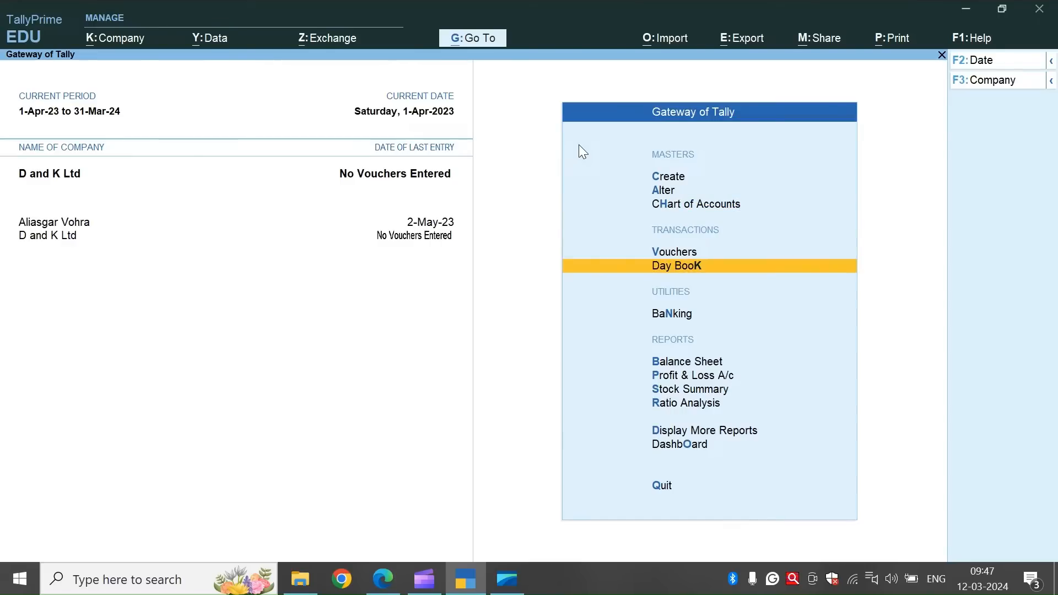
click(683, 205)
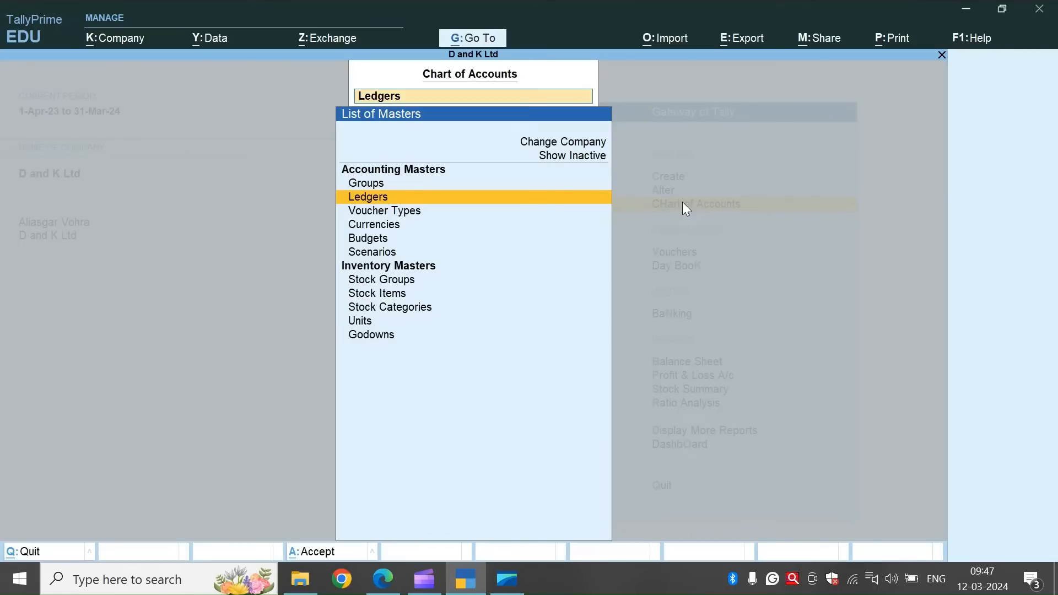
key(Down)
key(Return)
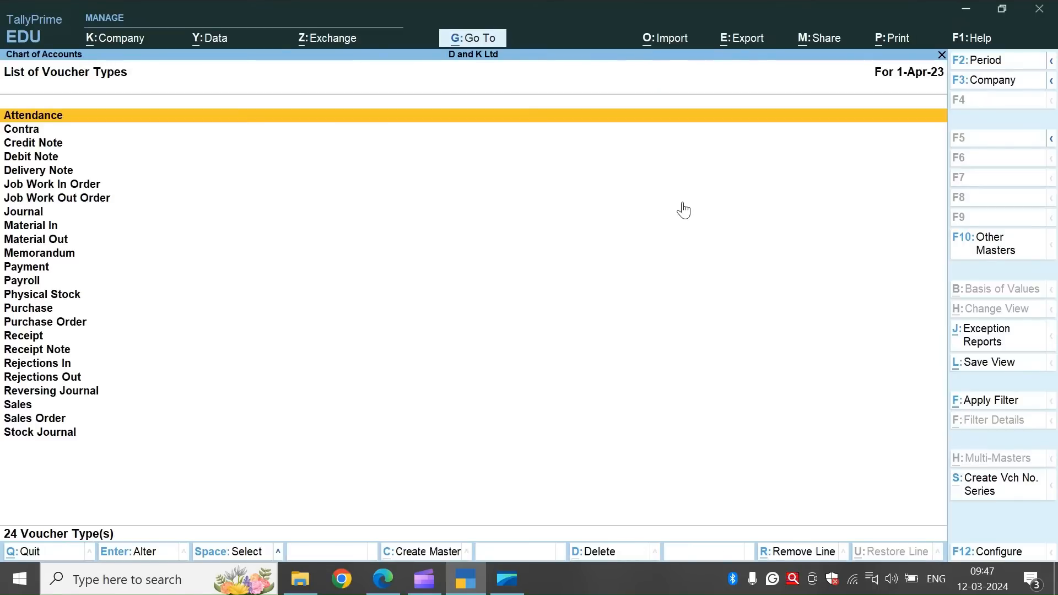
Set the Debit Note voucher type's method of voucher numbering to Manual and save it.
key(Down)
key(Down)
key(Down)
key(Return)
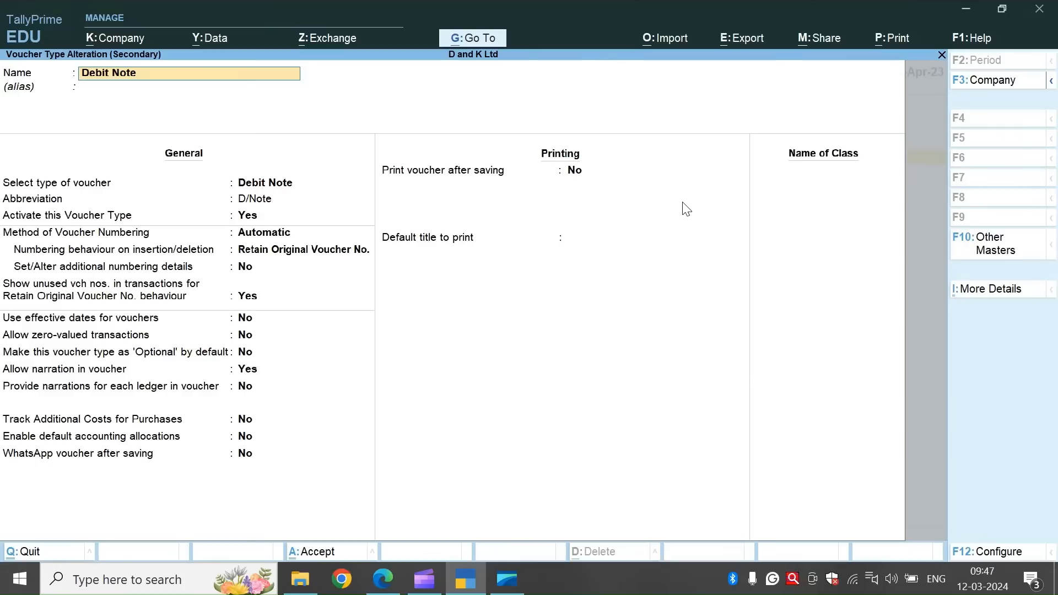
key(Return)
key(Return)
key(Return)
key(Return)
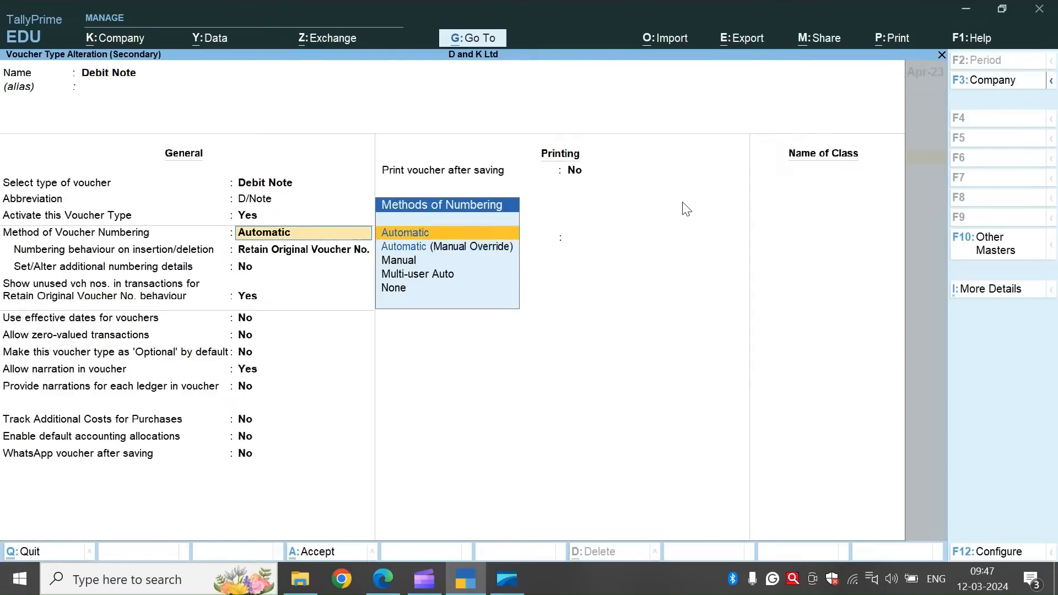
key(Down)
key(Down)
key(Return)
key(ctrl+a)
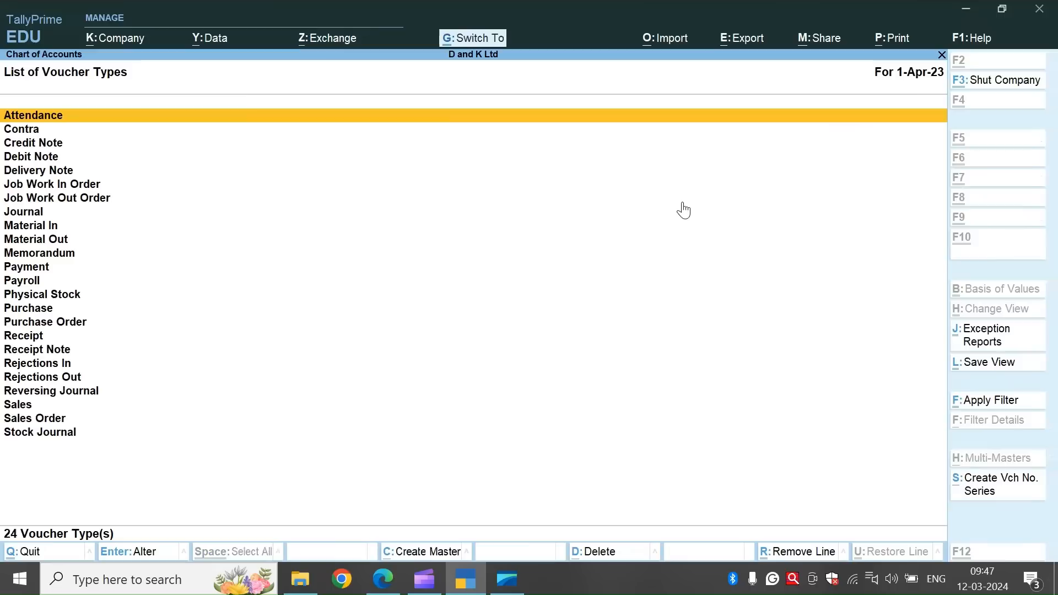
Set the Delivery Note voucher type's method of voucher numbering to Manual.
key(Down)
key(Down)
key(Down)
key(Down)
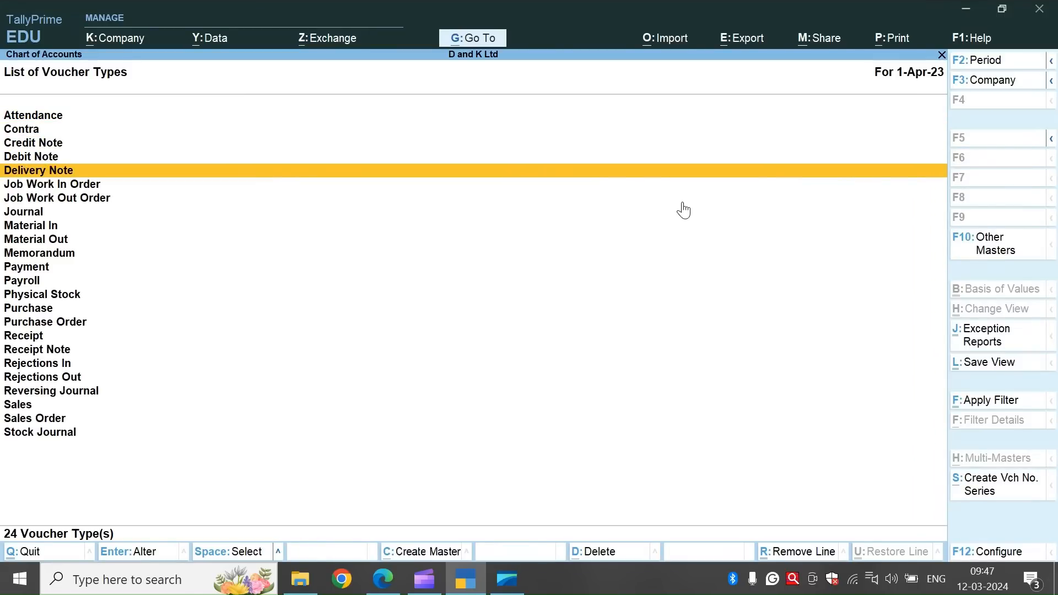
key(Down)
key(Down)
key(Up)
key(Up)
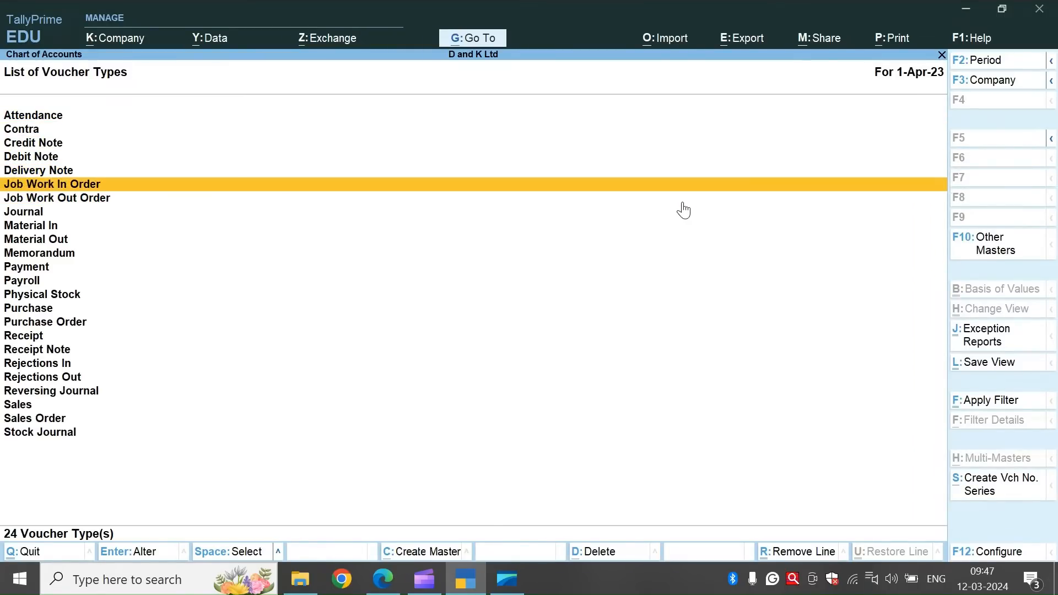
key(Return)
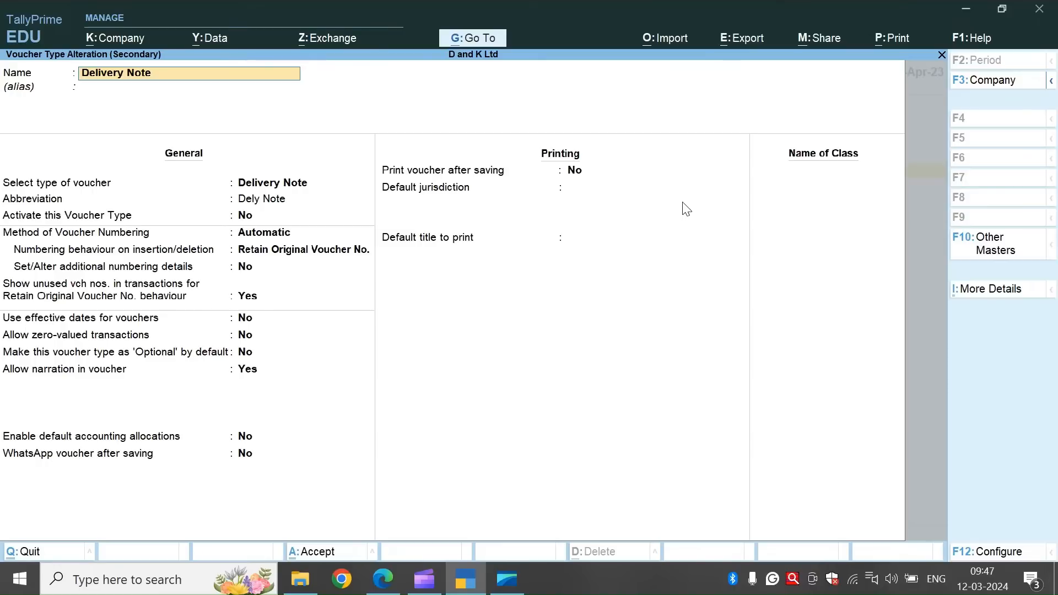
key(Return)
key(Return)
key(Return)
key(Return)
key(Down)
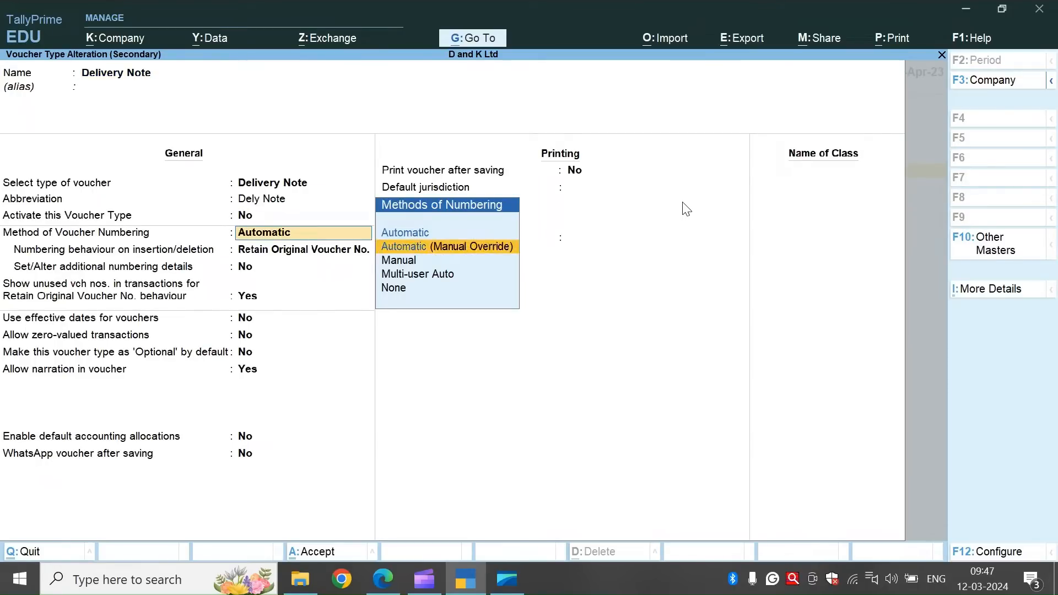
key(Down)
key(Escape)
key(Escape)
Set the Purchase voucher type's method of voucher numbering to Manual.
key(Down)
key(Down)
key(Down)
key(Down)
key(Down)
key(Down)
key(Down)
key(Down)
key(Down)
key(Down)
key(Down)
key(Down)
key(Down)
key(Down)
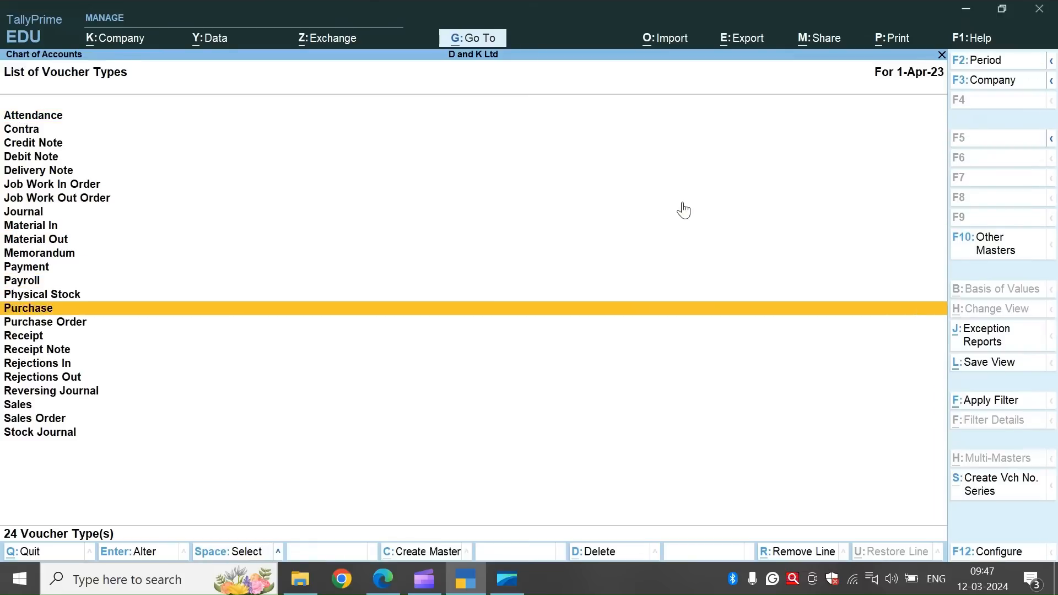
key(Return)
key(Return)
key(Return)
key(Return)
key(Return)
key(Down)
key(Escape)
key(Escape)
Set the Purchase Order voucher type's method of voucher numbering to Manual.
key(Down)
key(Down)
key(Down)
key(Down)
key(Down)
key(Down)
key(Down)
key(Down)
key(Down)
key(Down)
key(Down)
key(Down)
key(Down)
key(Down)
key(Down)
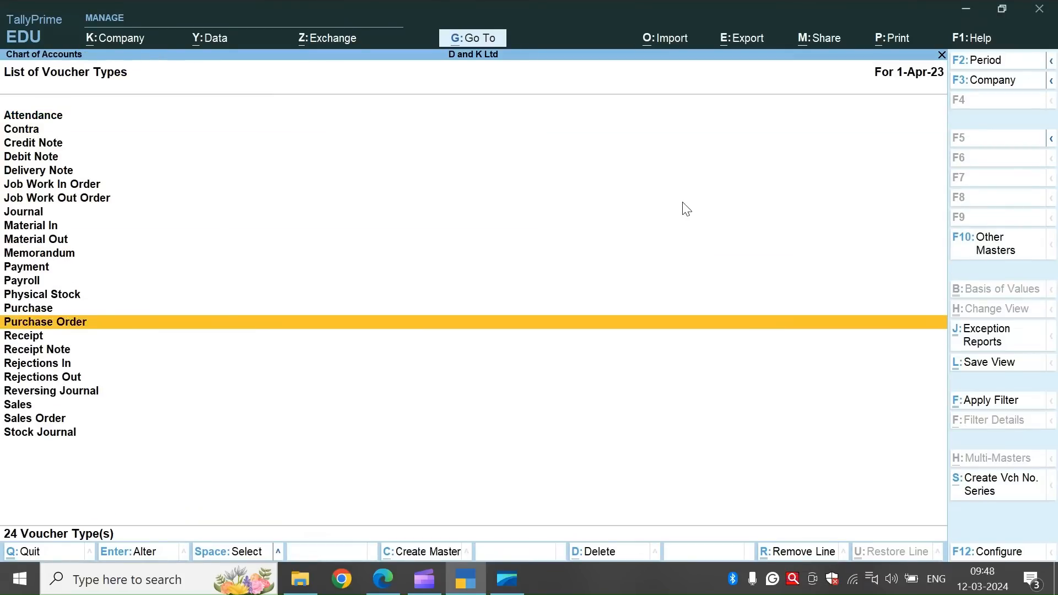
key(Return)
key(Return)
key(Return)
key(Return)
key(Return)
key(Down)
key(Escape)
key(Escape)
Set the Receipt Note voucher type's method of voucher numbering to Manual.
key(Down)
key(Down)
key(Down)
key(Down)
key(Down)
key(Down)
key(Down)
key(Down)
key(Down)
key(Down)
key(Down)
key(Down)
key(Down)
key(Down)
key(Down)
key(Down)
key(Down)
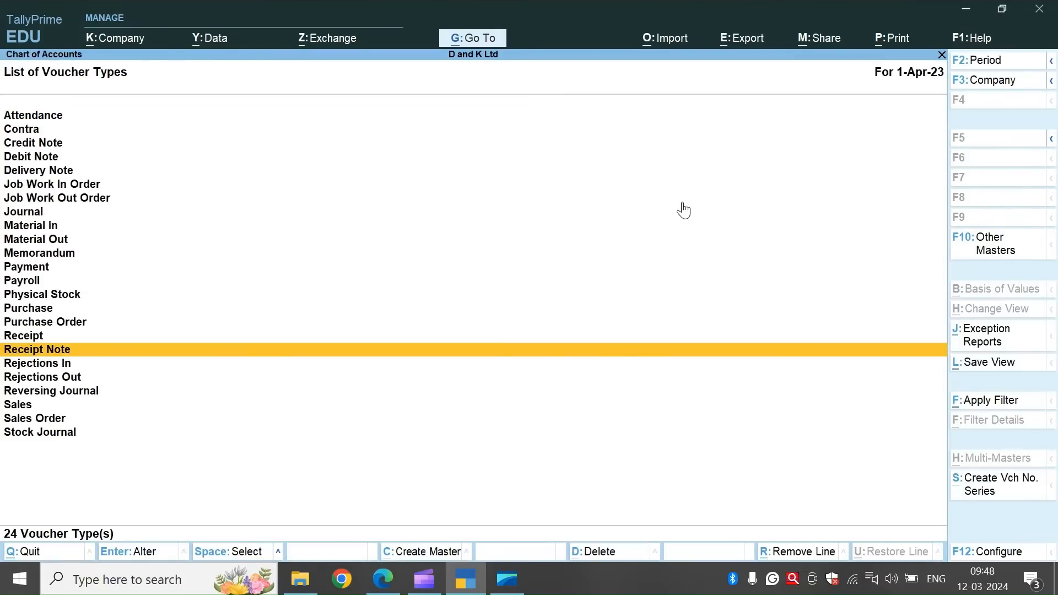
key(Return)
key(Return)
key(Return)
key(Return)
key(Return)
key(Down)
key(Escape)
key(Escape)
Set the numbering method to Manual for the rejection voucher types listed between Receipt Note and Sales.
key(Down)
key(Down)
key(Down)
key(Down)
key(Down)
key(Down)
key(Down)
key(Down)
key(Down)
key(Down)
key(Down)
key(Down)
key(Down)
key(Down)
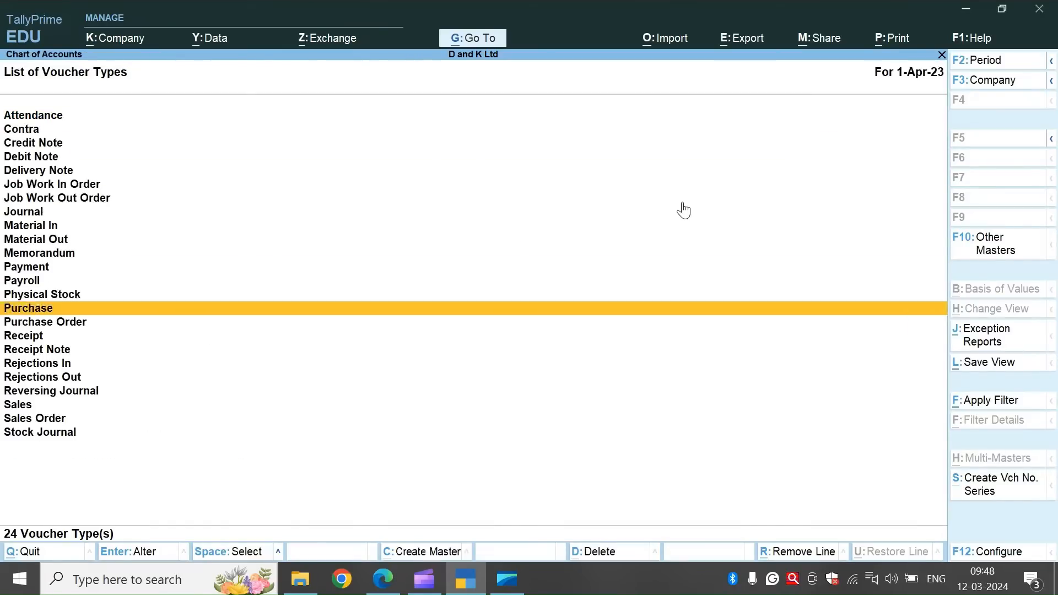
key(Down)
key(Down)
key(Down)
key(Down)
key(Return)
key(Return)
key(Return)
key(Return)
key(Return)
key(Down)
key(Escape)
key(Escape)
key(Down)
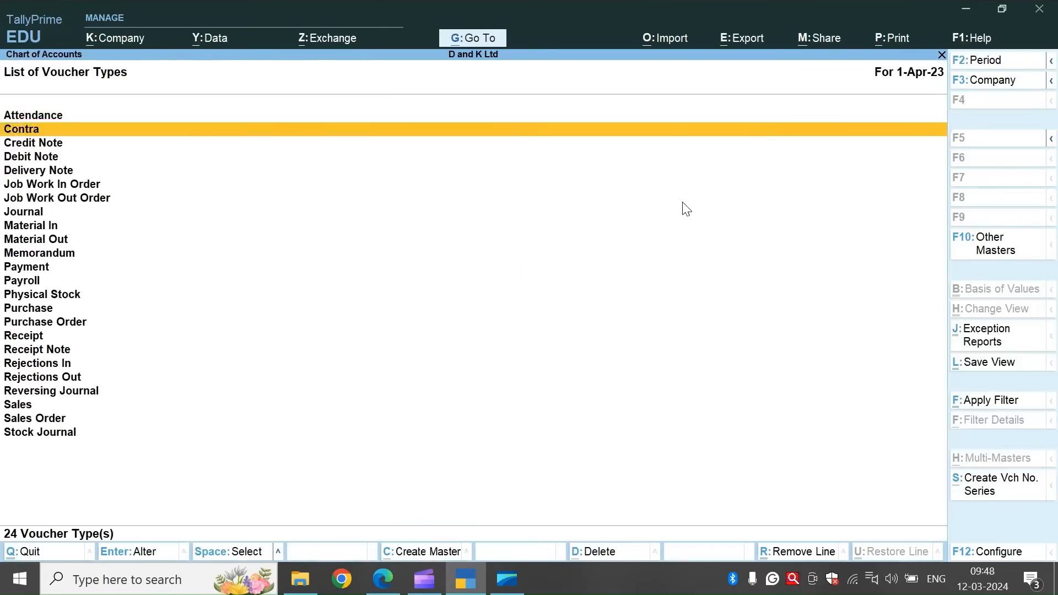
key(Down)
key(Down)
key(Down)
key(Down)
key(Down)
key(Down)
key(Down)
key(Down)
key(Down)
key(Down)
key(Down)
key(Down)
key(Down)
key(Down)
key(Down)
key(Down)
key(Down)
key(Down)
key(Return)
key(Return)
key(Return)
key(Return)
key(Return)
key(Down)
key(Escape)
key(Escape)
Set the Sales voucher type's method of voucher numbering to Manual, with duplicate prevention left at No.
key(Down)
key(Down)
key(Down)
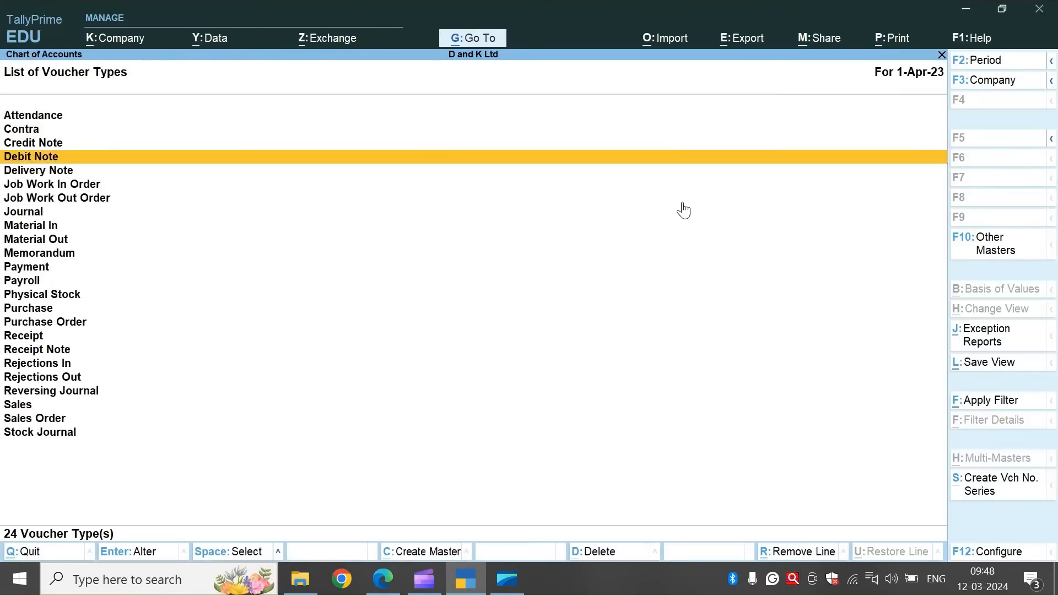
key(Down)
key(Down)
key(Down)
key(Down)
key(Down)
key(Down)
key(Down)
key(Down)
key(Down)
key(Down)
key(Down)
key(Down)
key(Down)
key(Down)
key(Down)
key(Down)
key(Down)
key(Down)
key(Return)
key(Return)
key(Return)
key(Return)
key(Return)
key(Return)
key(Down)
Set the Sales Order voucher type's method of voucher numbering to Manual, with duplicate prevention left at No.
key(Return)
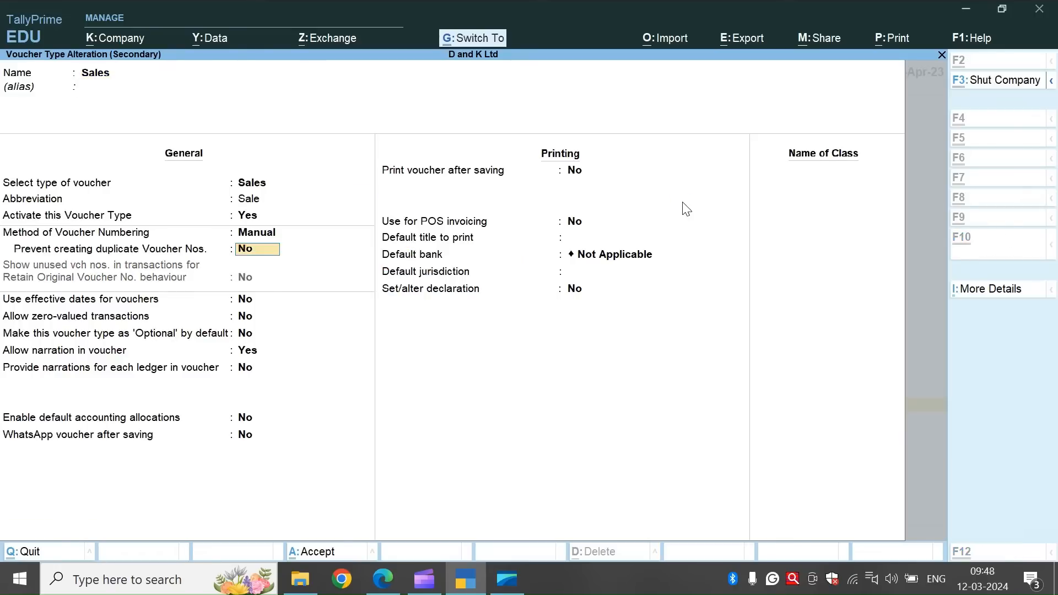
key(Escape)
key(Escape)
key(Down)
key(Down)
key(Down)
key(Down)
key(Down)
key(Down)
key(Down)
key(Down)
key(Down)
key(Down)
key(Down)
key(Down)
key(Down)
key(Down)
key(Down)
key(Down)
key(Down)
key(Down)
key(Down)
key(Return)
key(Return)
Leave the list of voucher types and return to the Gateway of Tally.
key(Return)
key(Return)
key(Return)
key(Down)
key(Return)
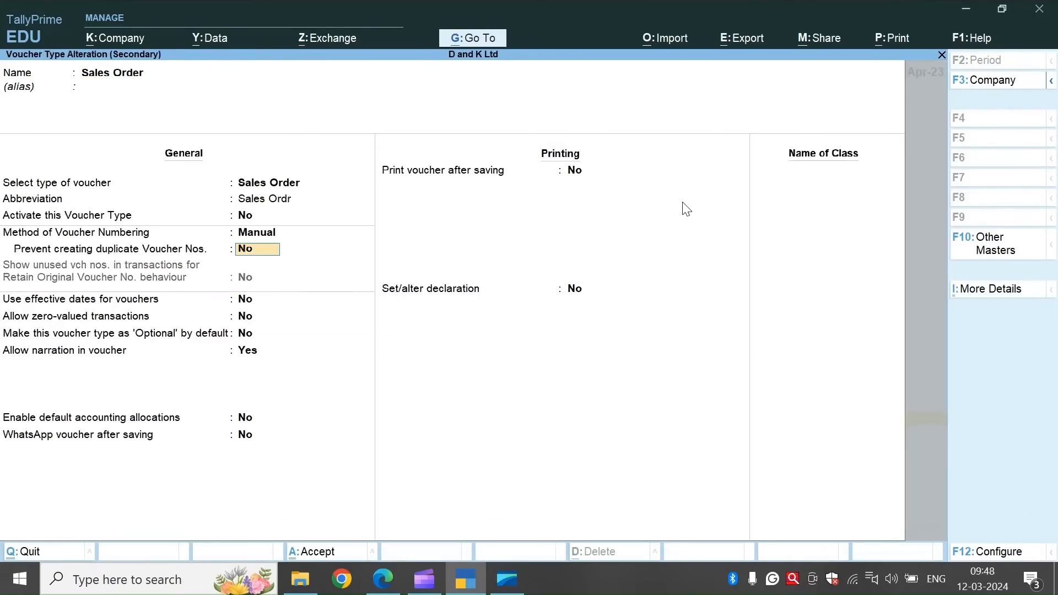
key(Escape)
key(Escape)
key(Down)
key(Down)
key(Down)
key(Down)
key(Return)
key(Escape)
key(Escape)
key(Escape)
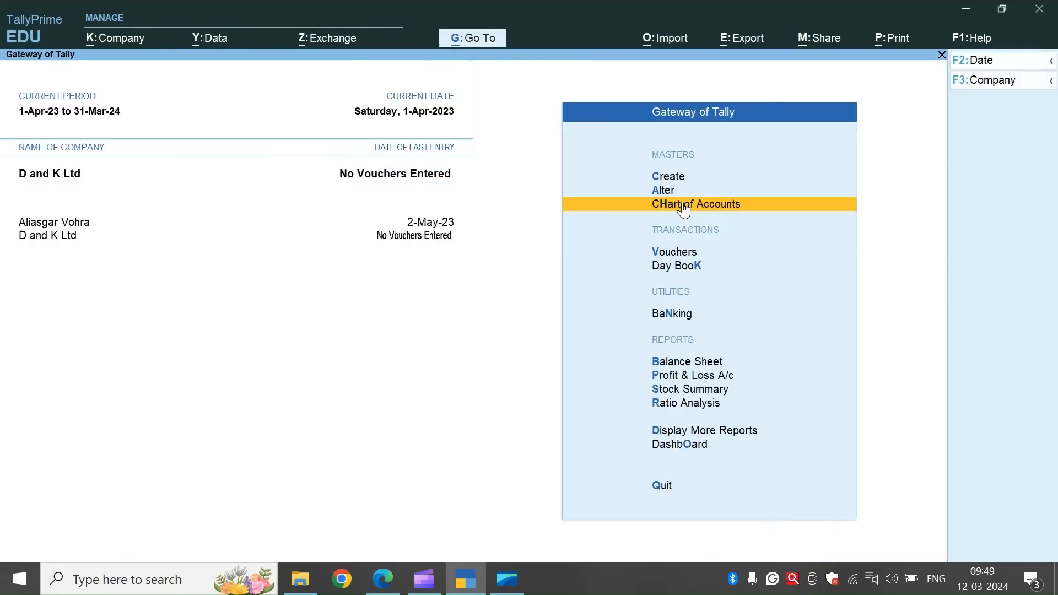
Activate the inactive Purchase Order voucher type for a new voucher and enter the voucher's order number.
key(v)
click(996, 237)
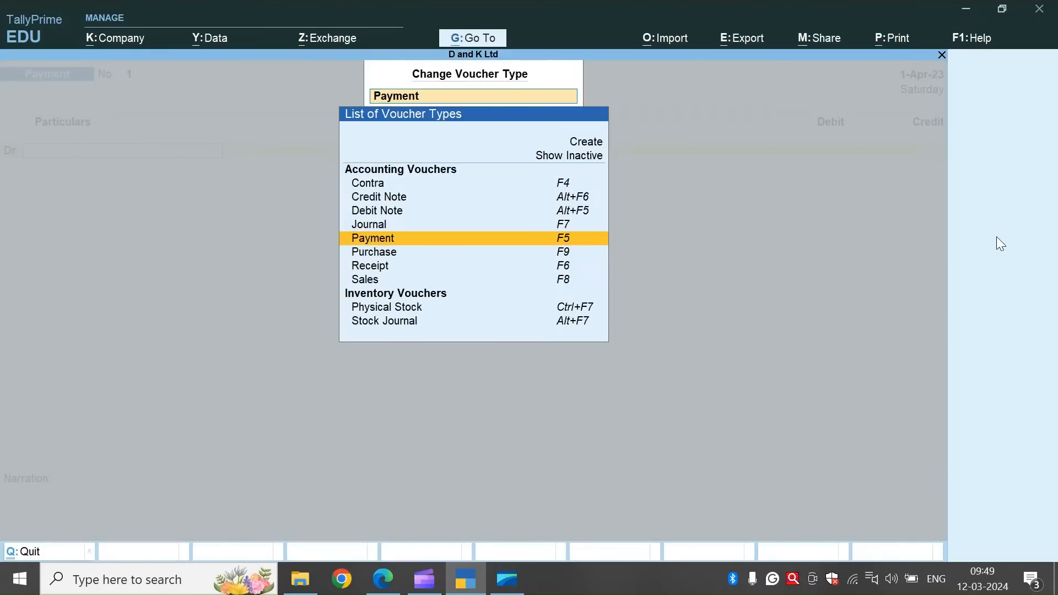
click(579, 157)
key(Down)
key(Down)
key(Down)
key(Down)
key(Down)
key(Down)
key(Down)
key(Down)
key(Down)
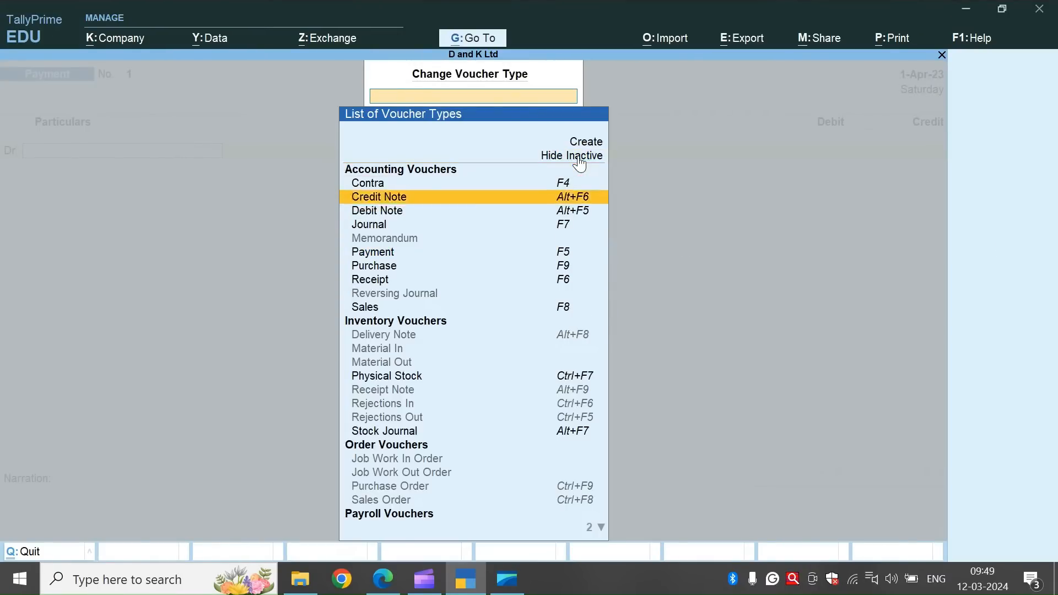
key(Down)
key(Down)
key(Down)
key(Down)
key(Down)
key(Down)
key(Down)
key(Down)
key(Down)
key(Down)
key(Down)
key(Down)
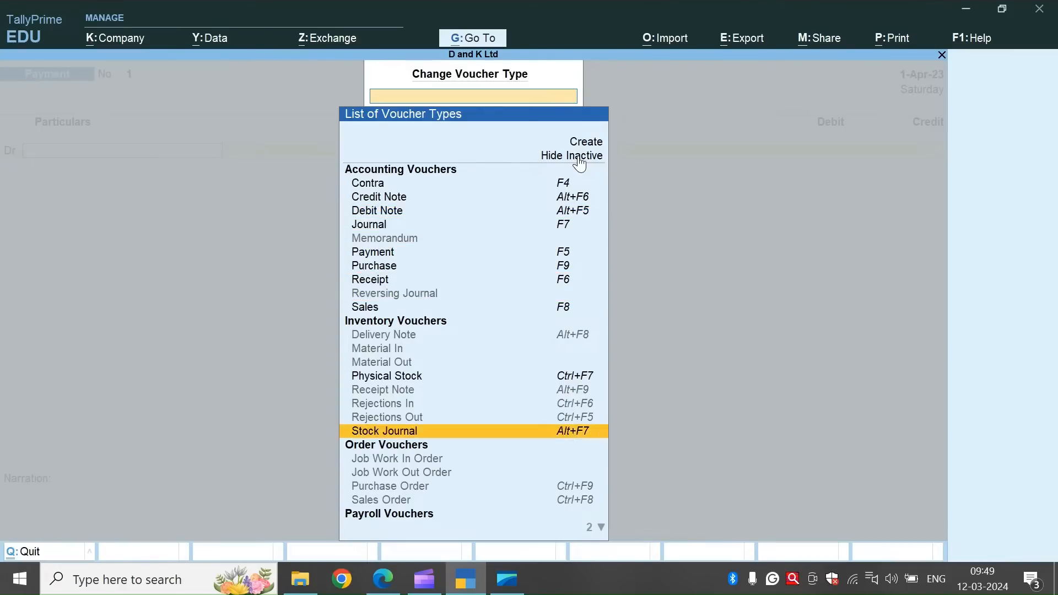
key(Return)
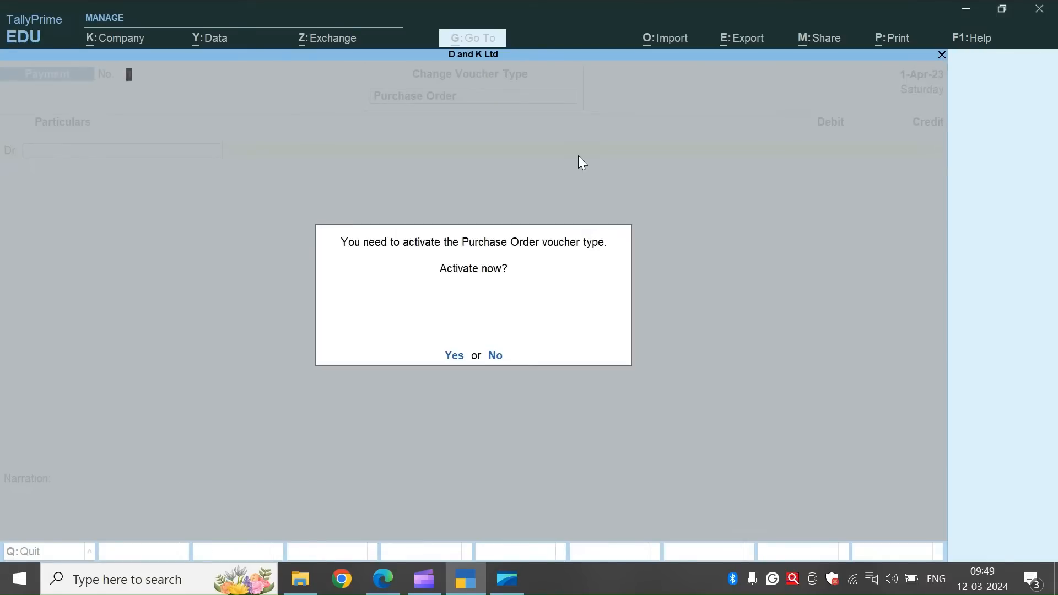
key(y)
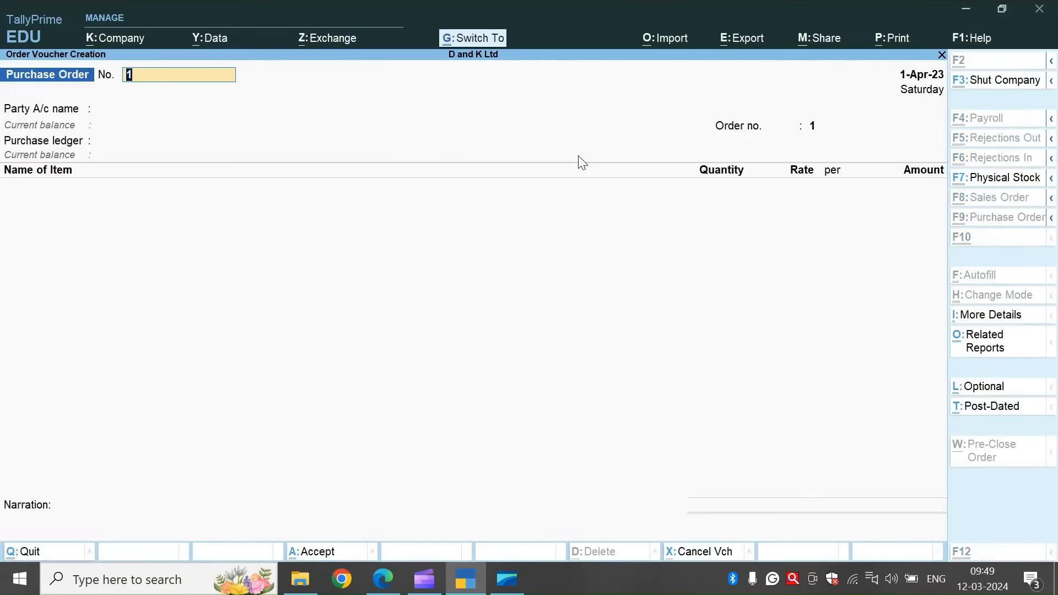
key(ctrl+alt+v)
key(Return)
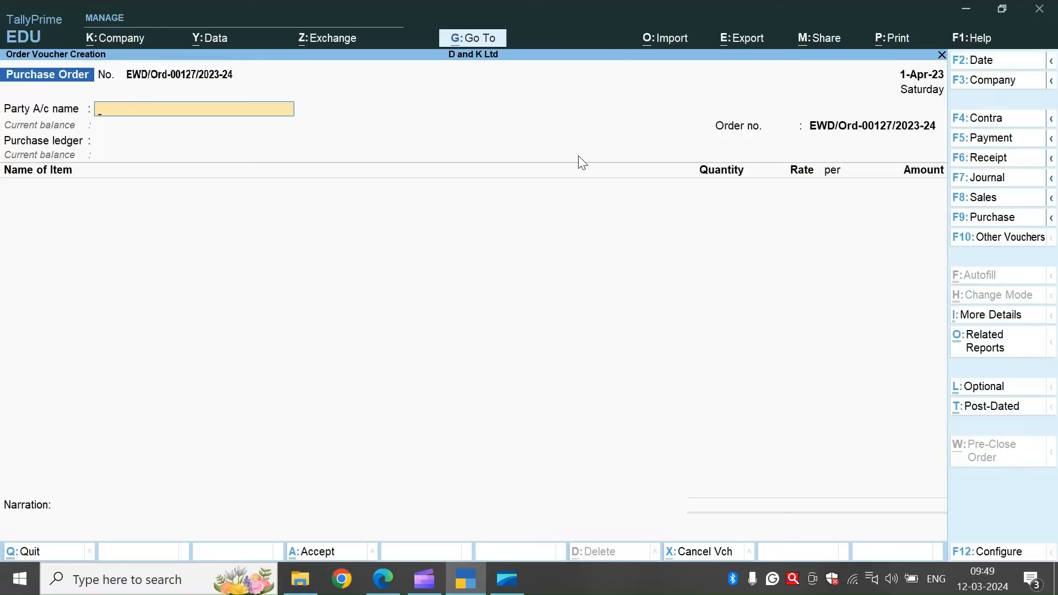
Create the supplier ledger E World Dealers under Sundry Creditors and use it as the order's party account, accepting the default party details.
text(E)
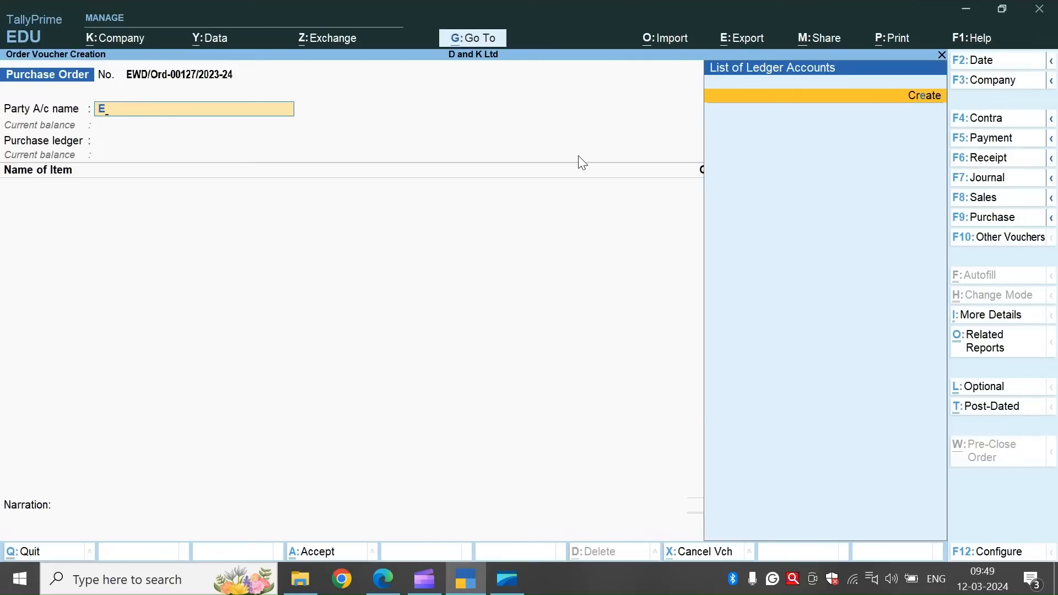
key(alt+c)
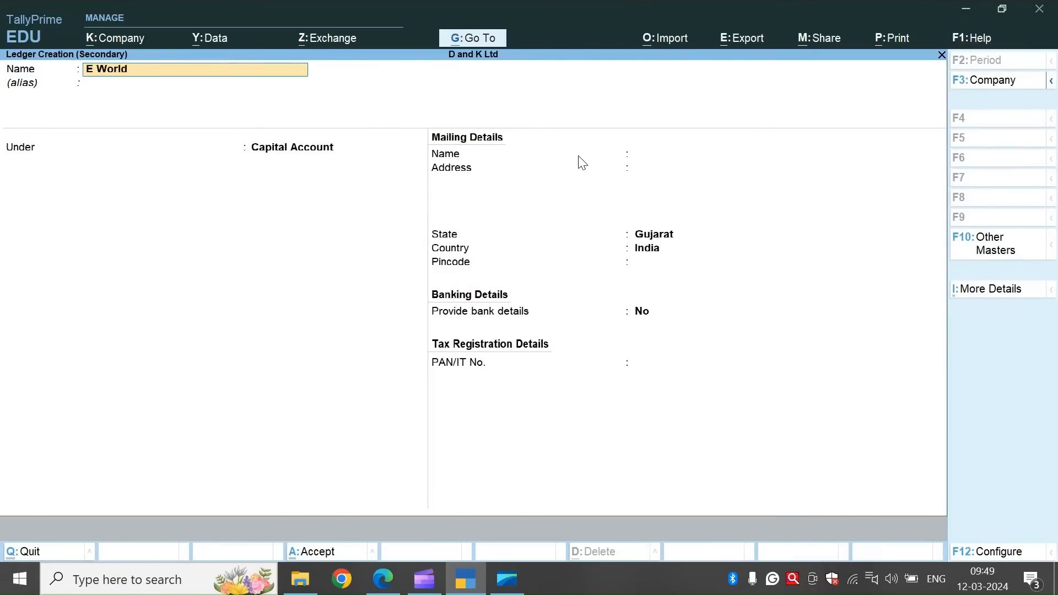
key(Return)
text(Su)
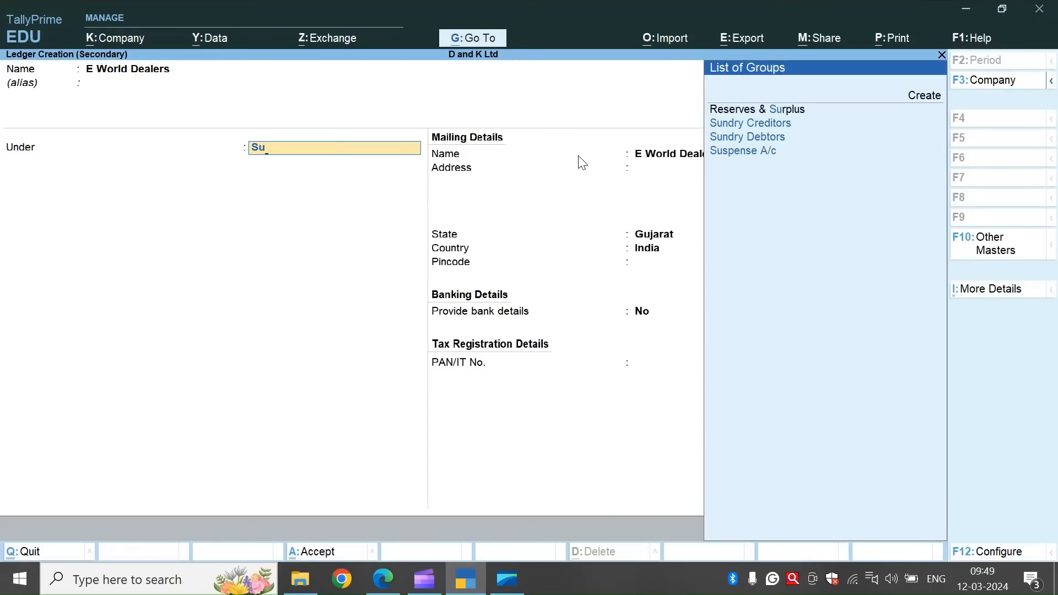
key(Down)
key(Return)
key(ctrl+a)
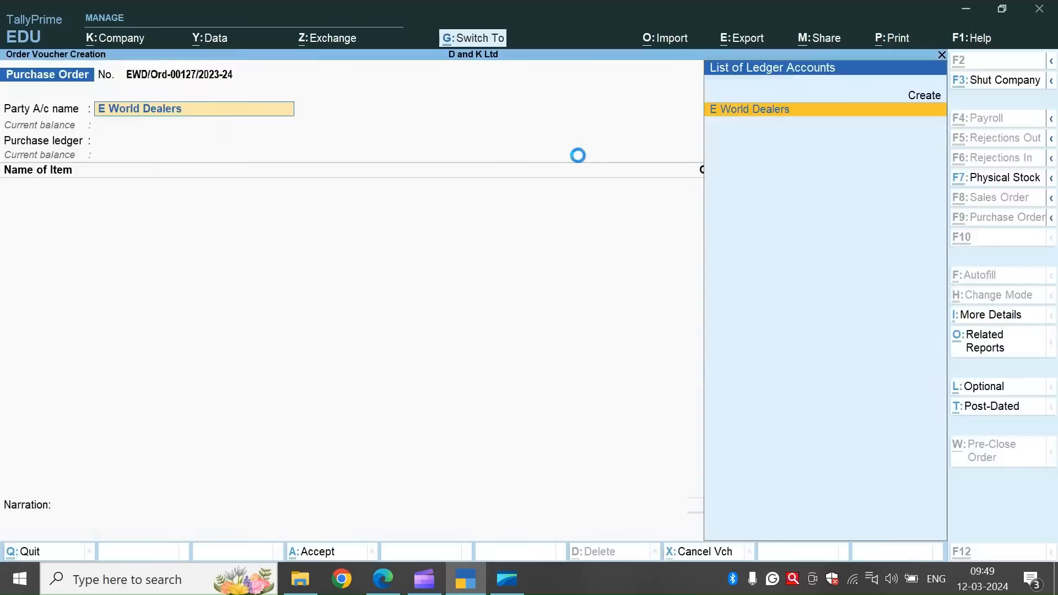
key(Return)
key(ctrl+a)
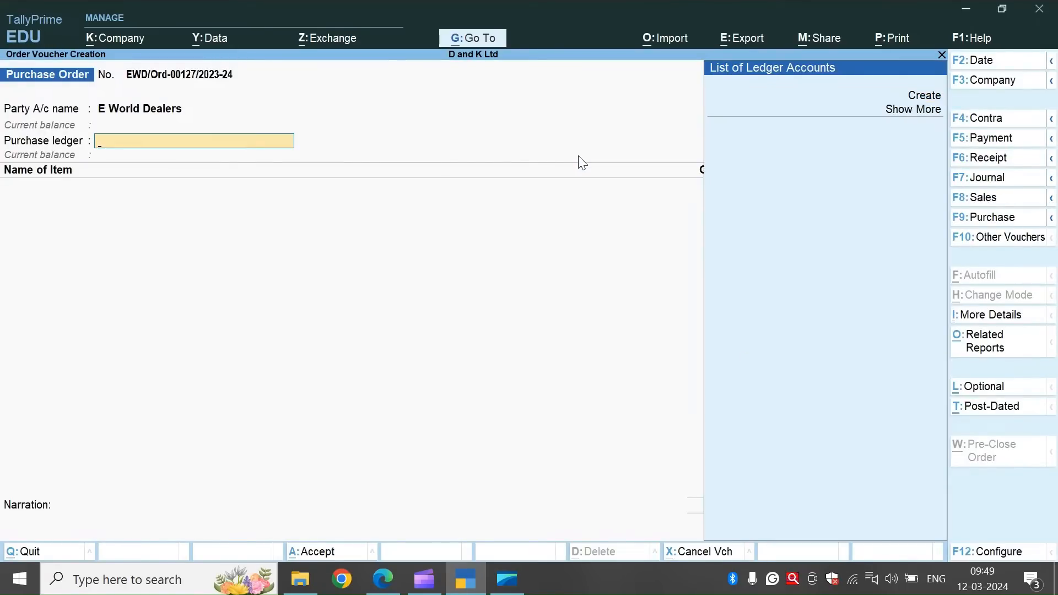
Create the ledger Purchase A/c under Purchase Accounts, type of ledger Not Applicable, and use it as the order's purchase ledger.
key(alt+c)
text(Purchase)
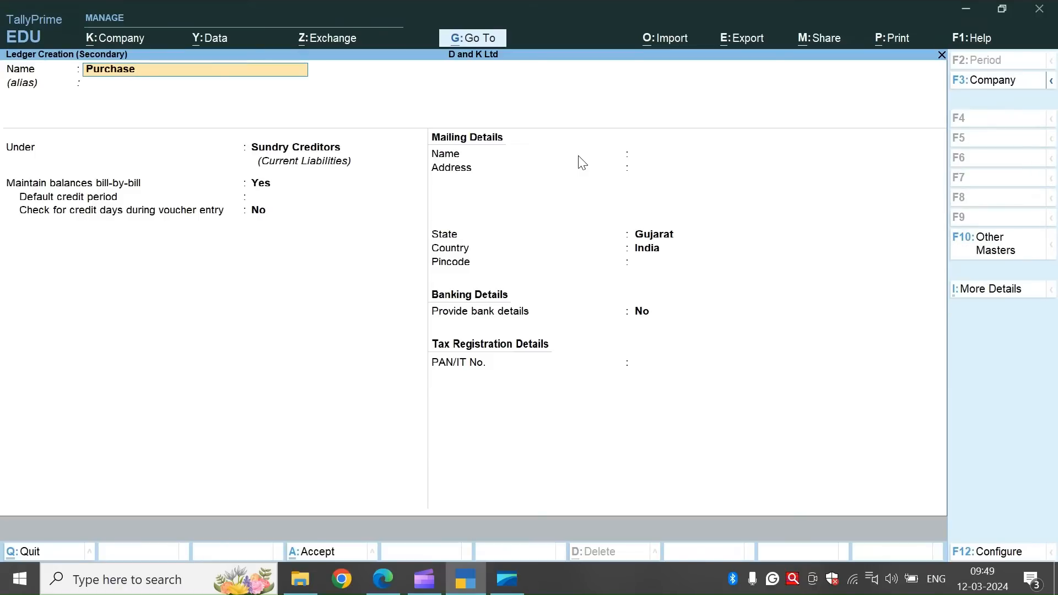
text( A/c)
key(Return)
text(P)
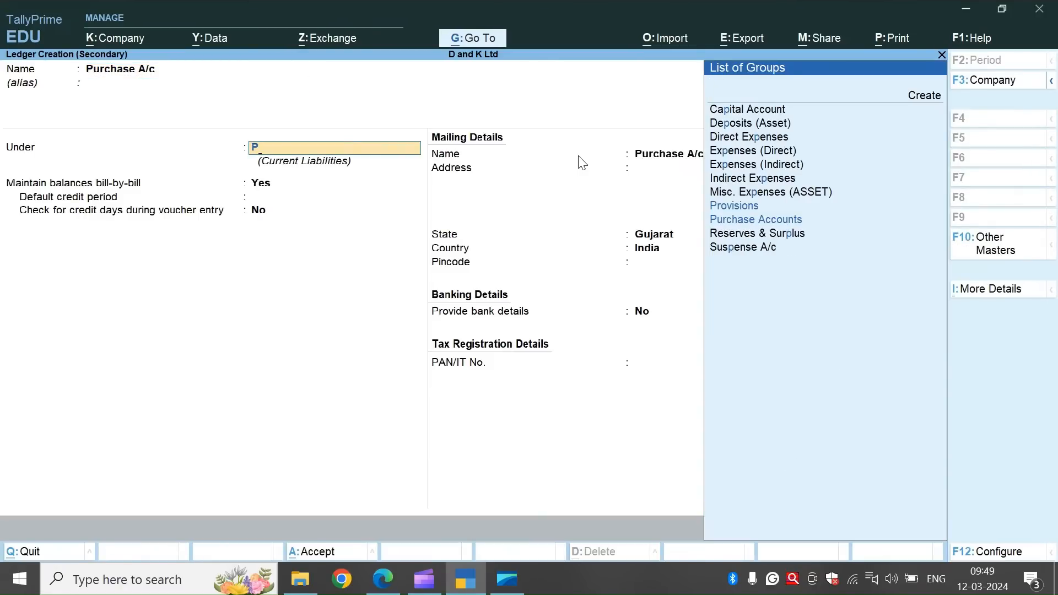
key(Down)
key(Down)
key(Return)
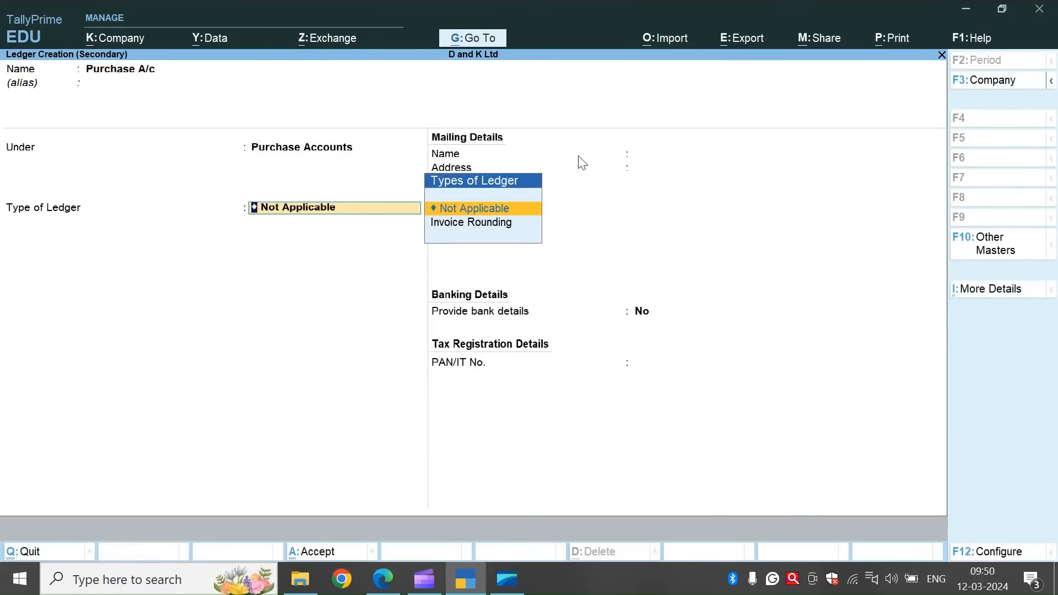
key(ctrl+a)
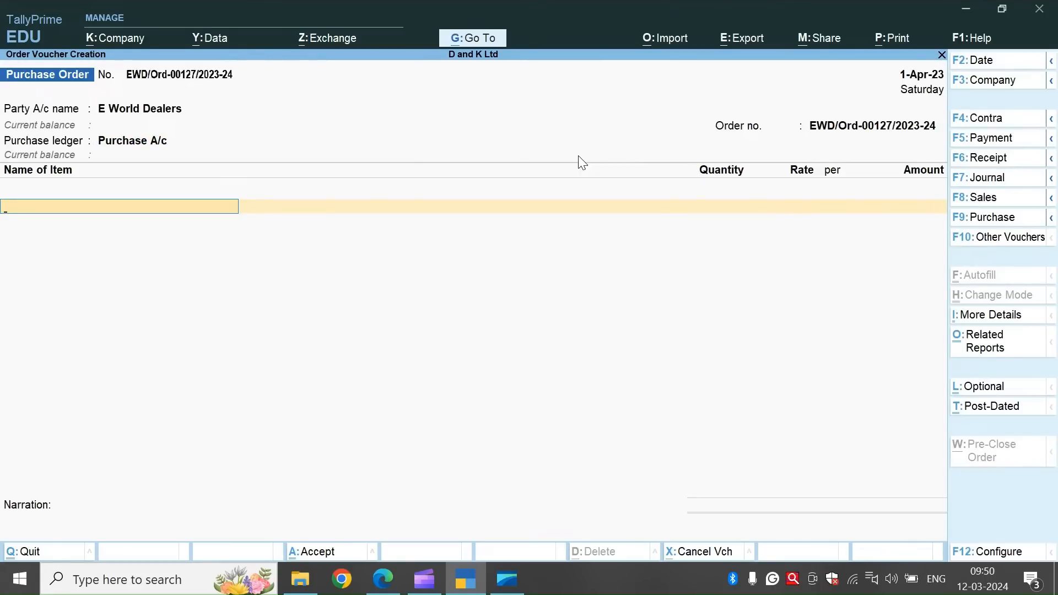
Copy Samsung 22" UA22D50N from the practice document and create a new stock item in TallyPrime with that name.
key(alt+Tab)
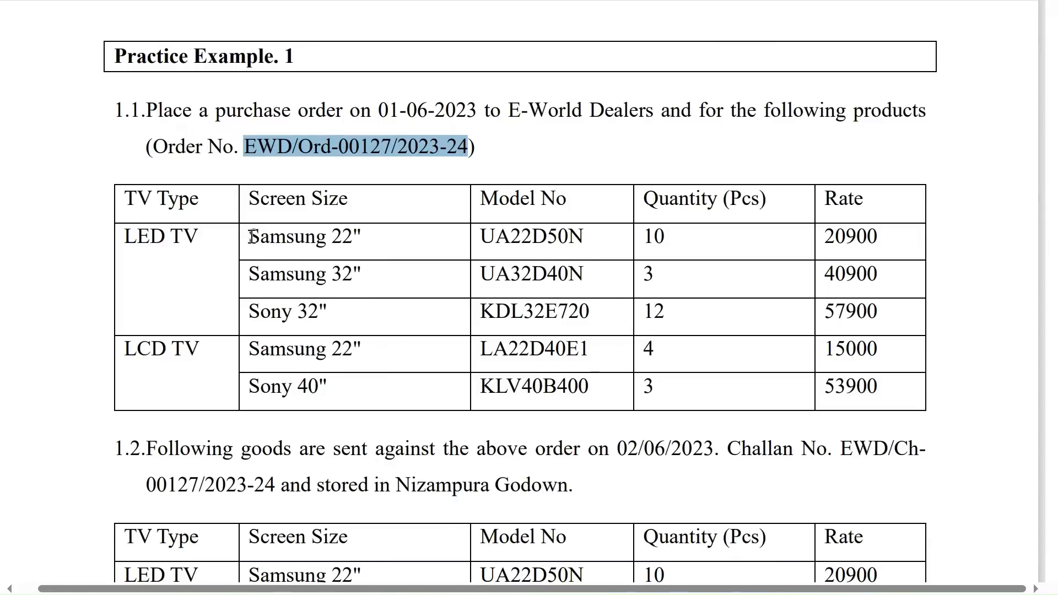
drag(249, 234, 586, 230)
key(ctrl+c)
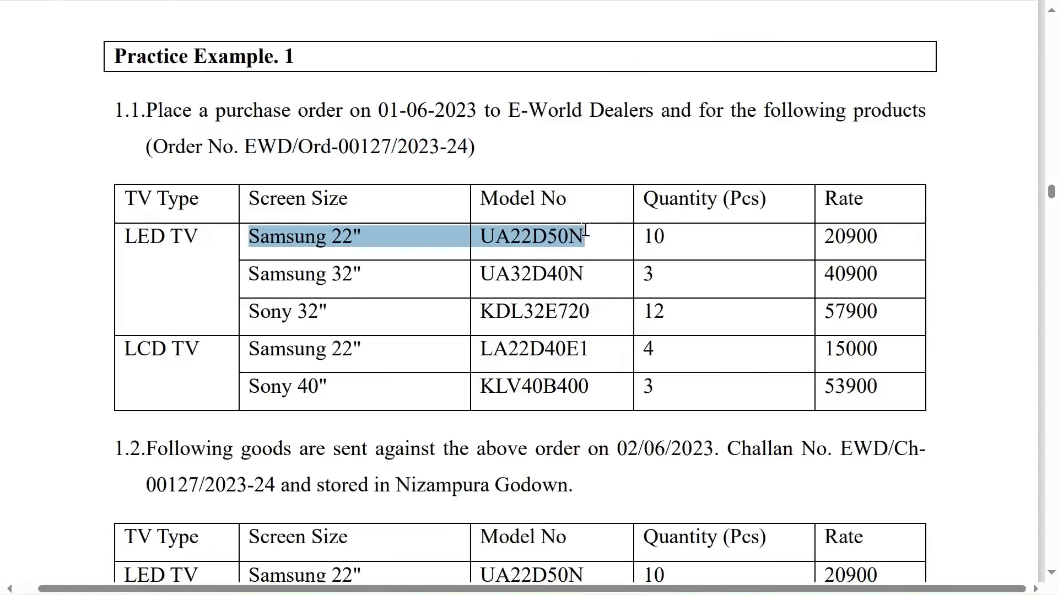
key(alt+Tab)
key(alt+c)
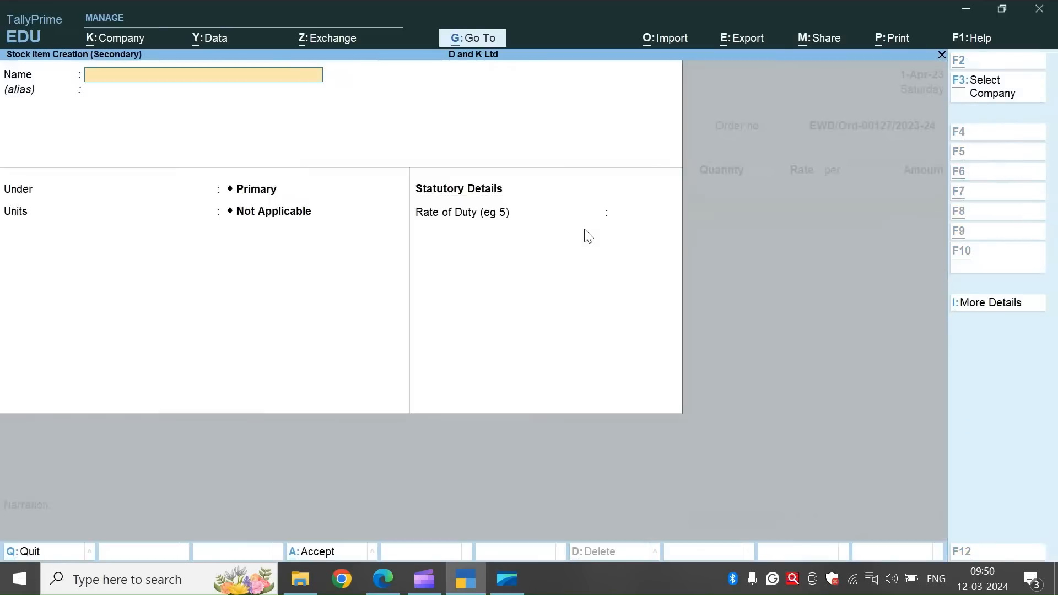
key(ctrl+alt+v)
key(Return)
key(Return)
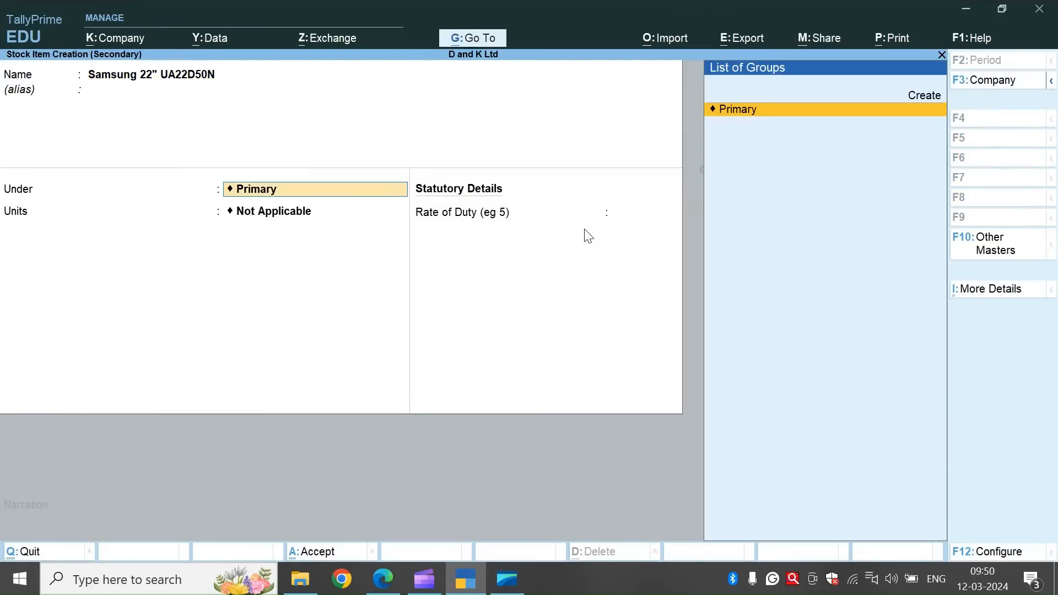
Create the stock group LED TV under Primary and assign the new stock item to it.
key(alt+c)
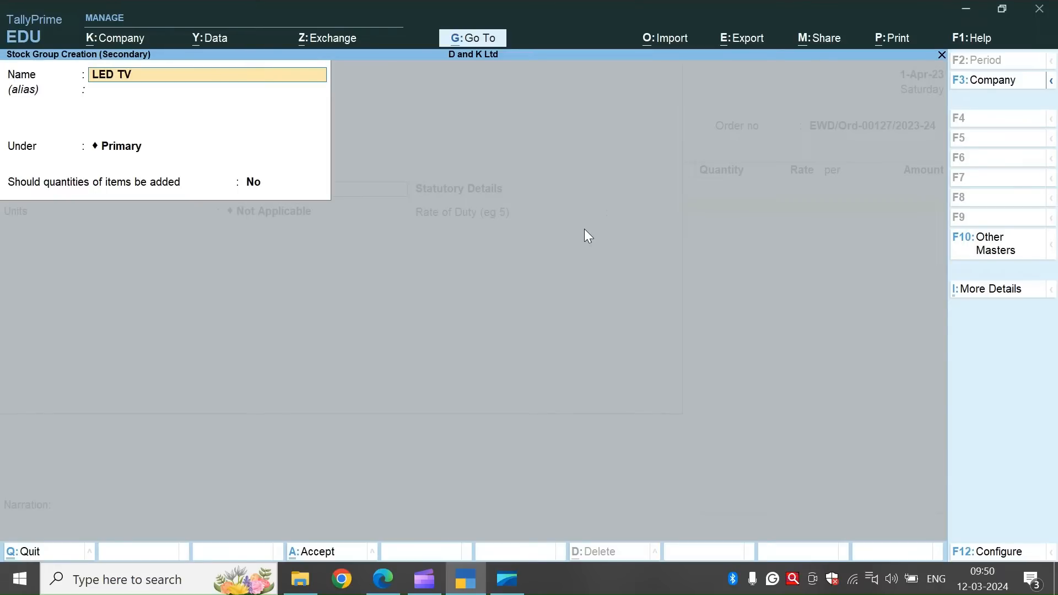
text(LED TV)
key(Return)
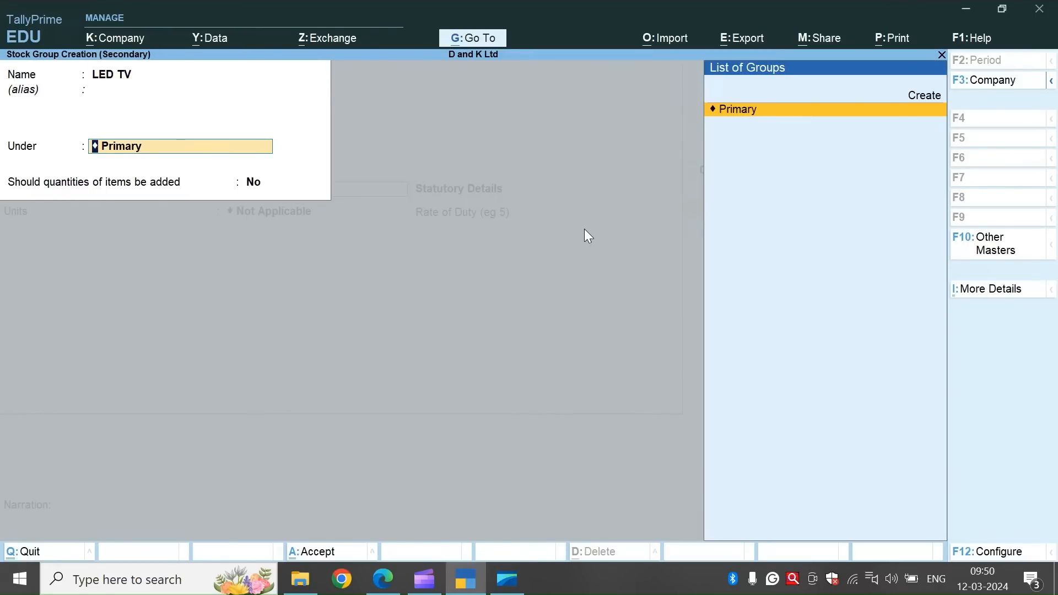
key(ctrl+a)
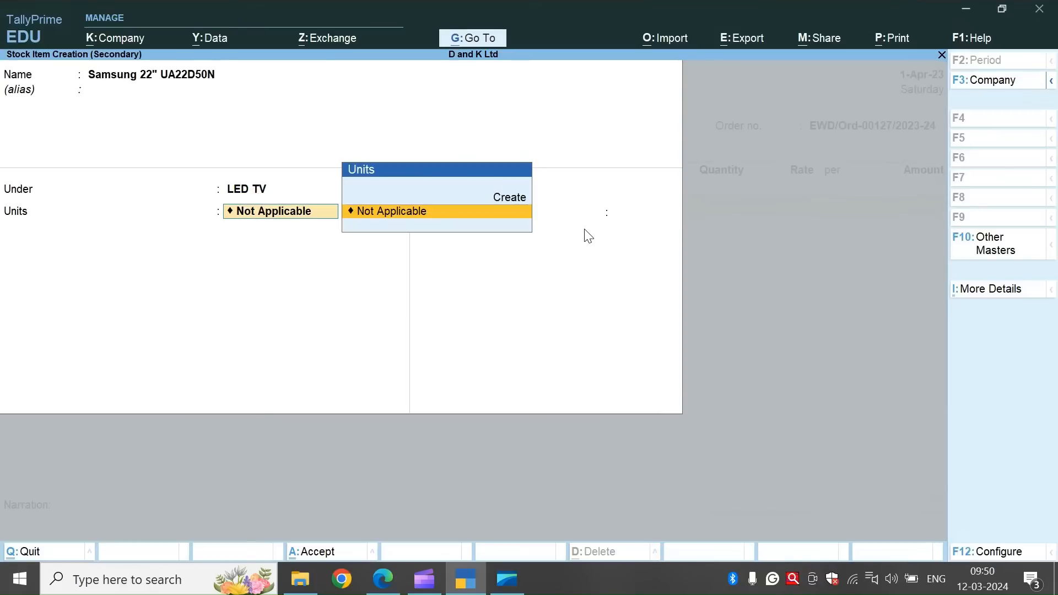
Create the simple unit Pieces with formal name Pcs and 0 decimal places, assign it to the stock item, and save the item.
key(alt+c)
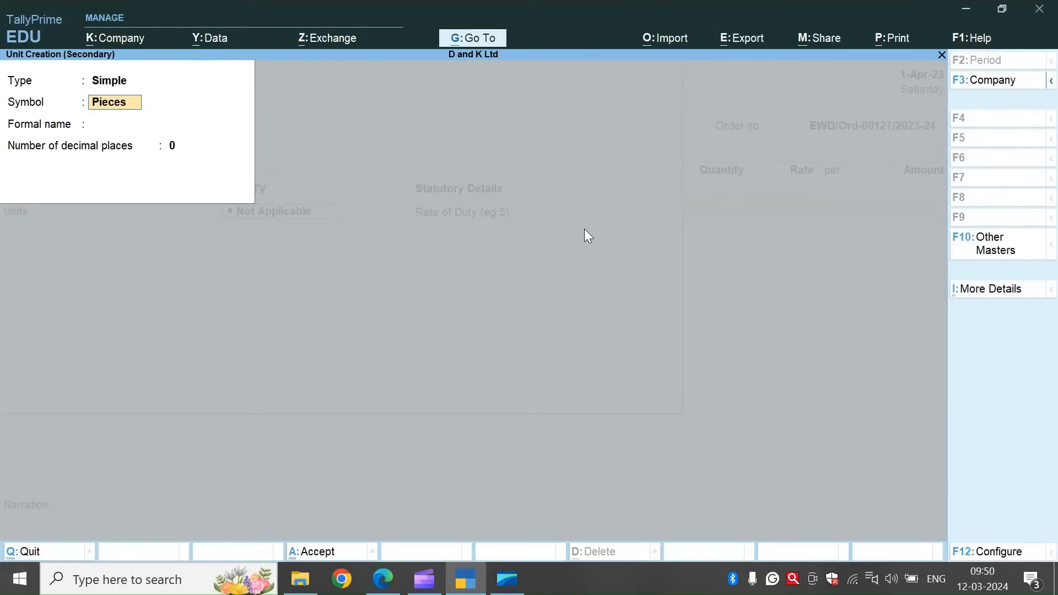
key(Return)
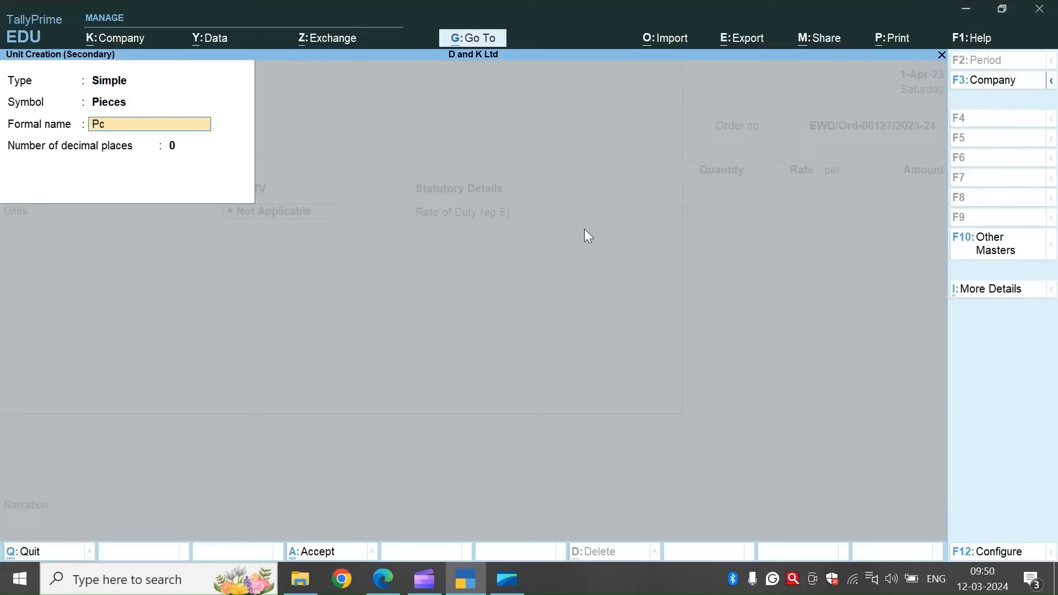
key(Return)
key(Return)
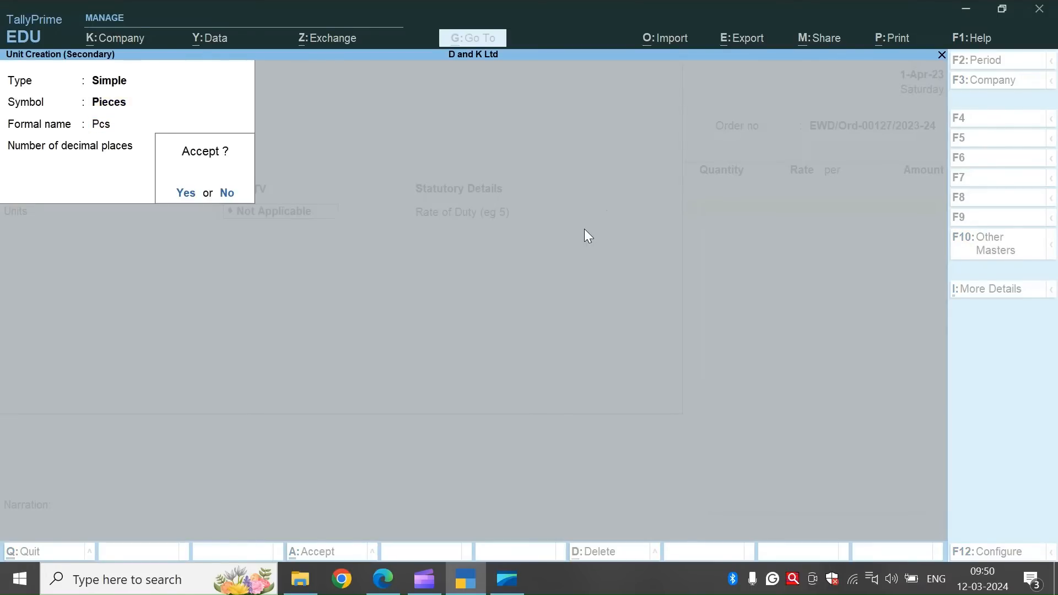
key(Return)
key(Return)
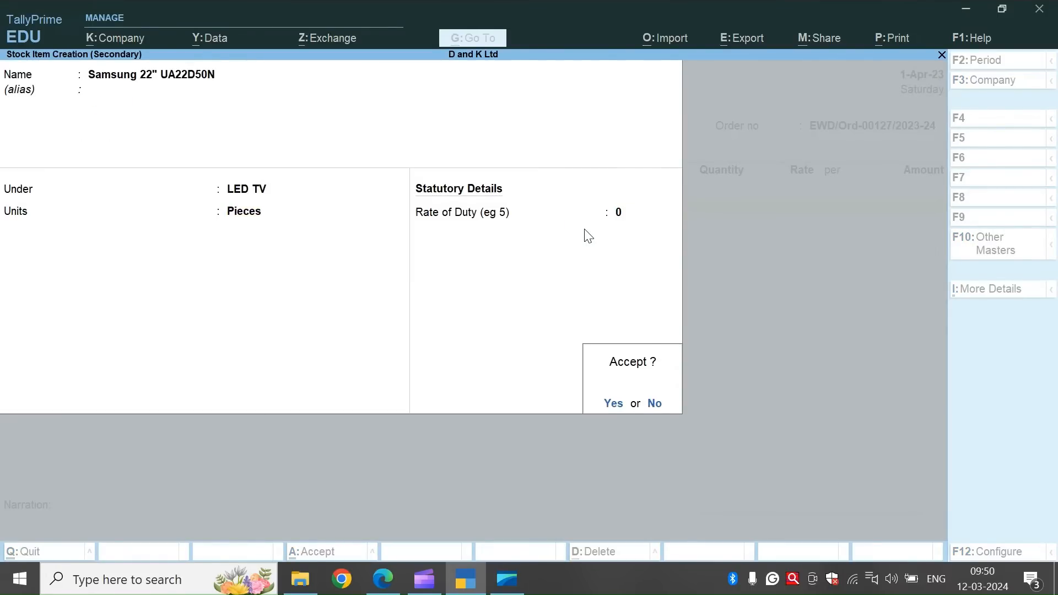
key(Return)
key(Return)
key(Return)
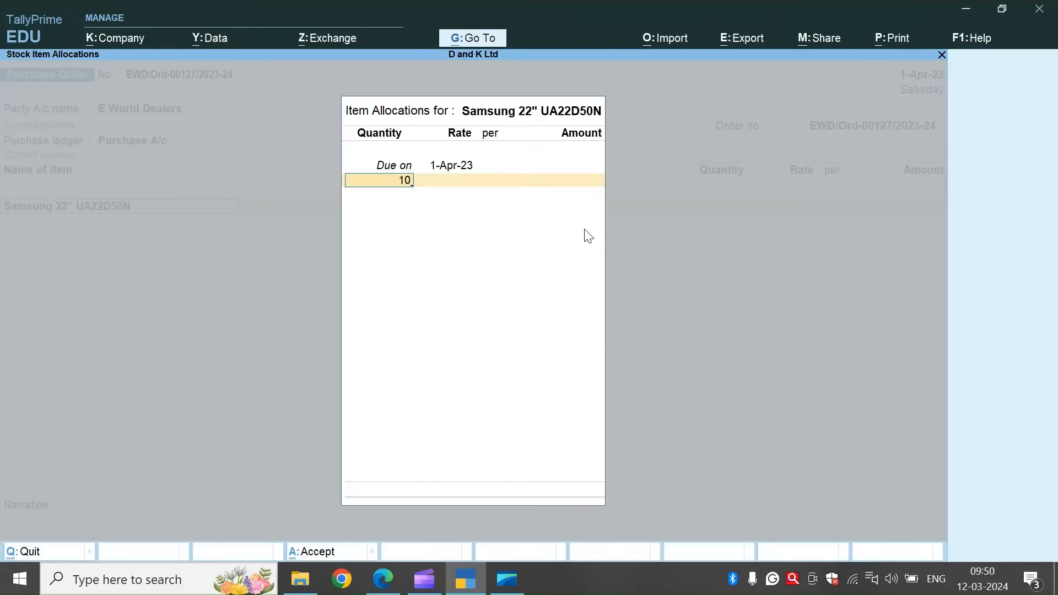
Allocate 10 pieces of Samsung 22" UA22D50N at a rate of 20,900, due on 1-Apr-23, and complete the order line.
key(Return)
text(2)
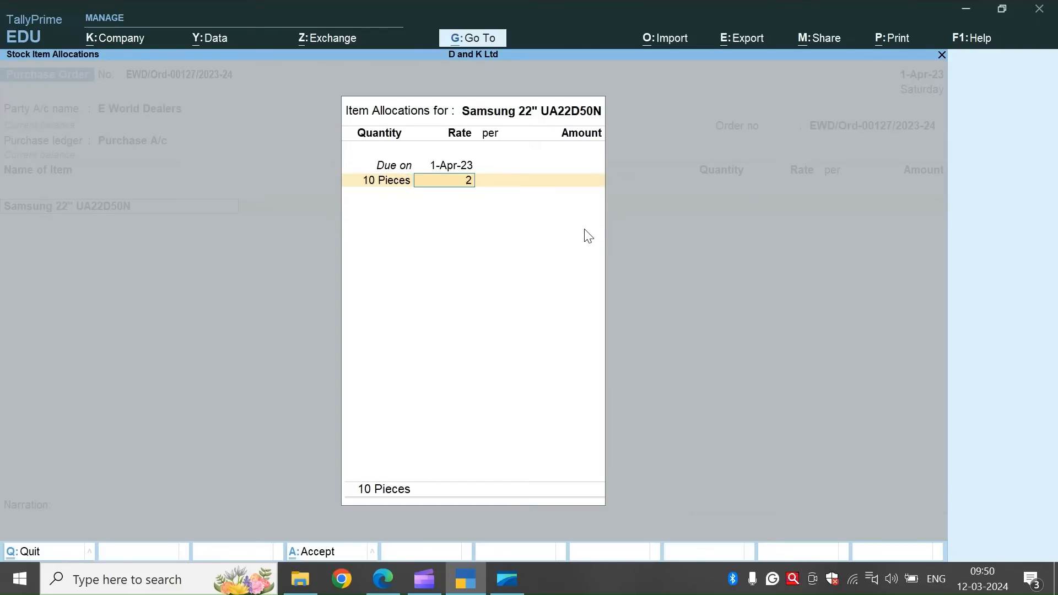
text(0,900)
key(Return)
key(Return)
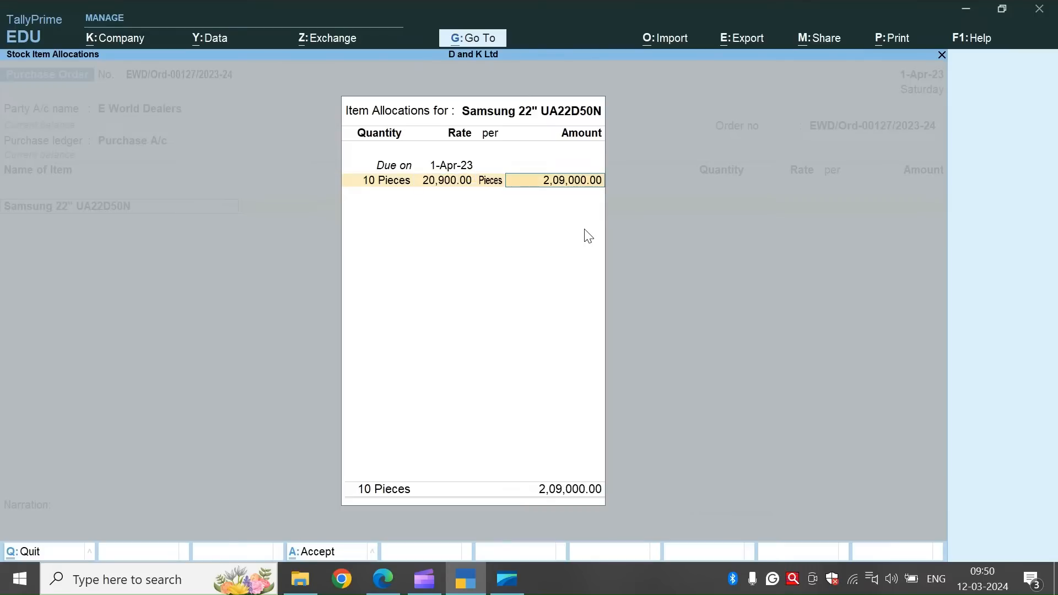
key(Return)
key(Return)
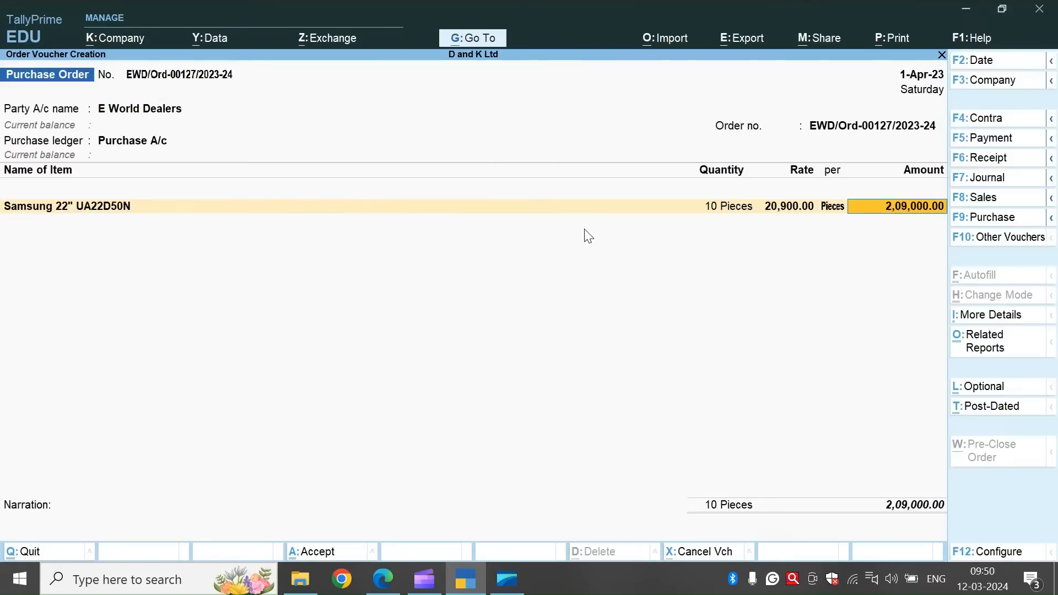
key(Return)
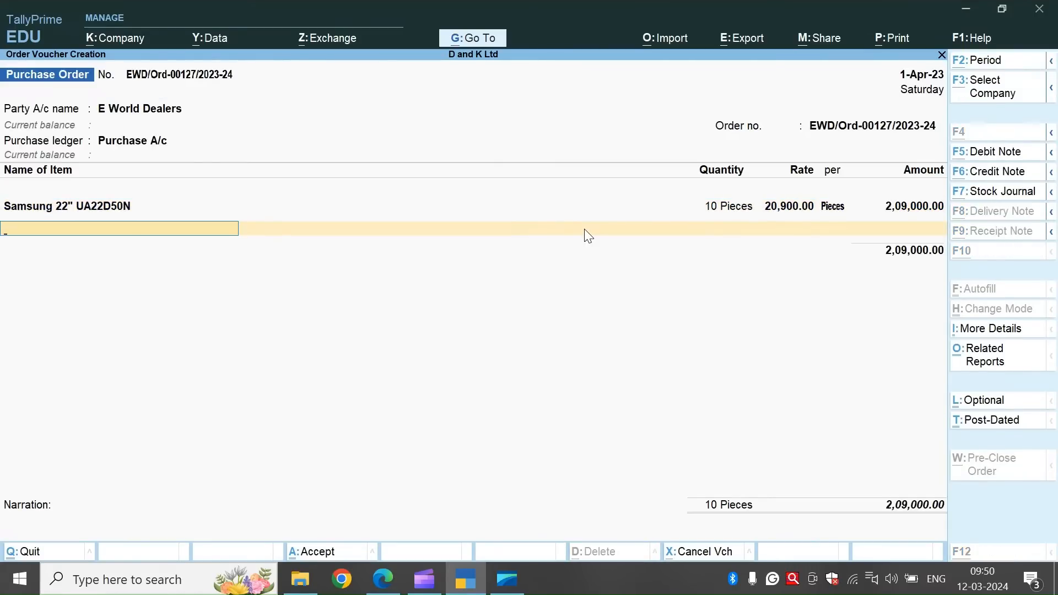
Copy Samsung 32" UA32D40N from the practice document and name a second new stock item with it in TallyPrime.
key(alt+Tab)
drag(257, 273, 361, 278)
click(342, 280)
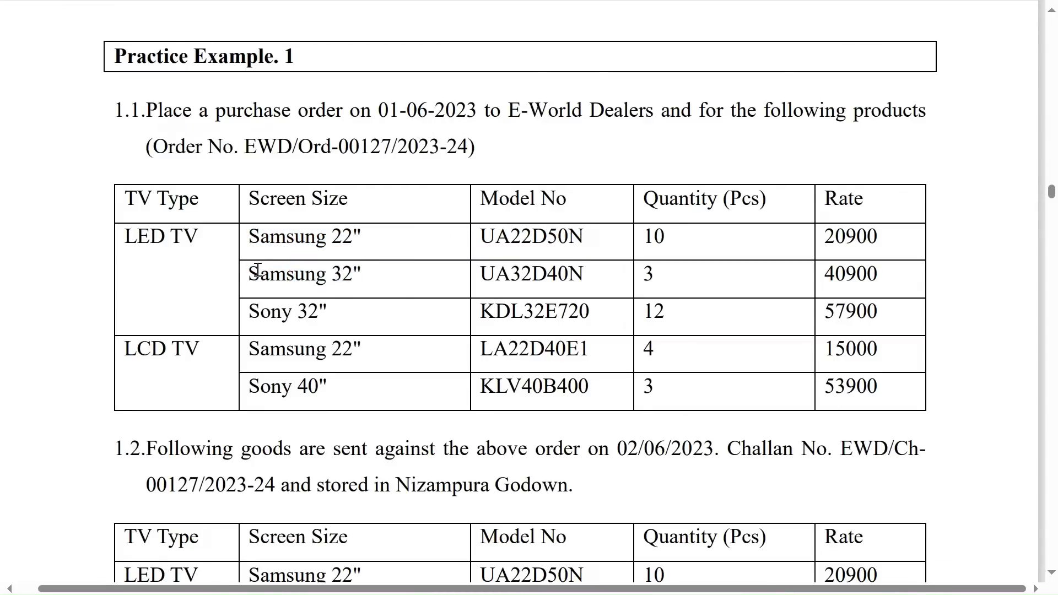
drag(243, 267, 585, 273)
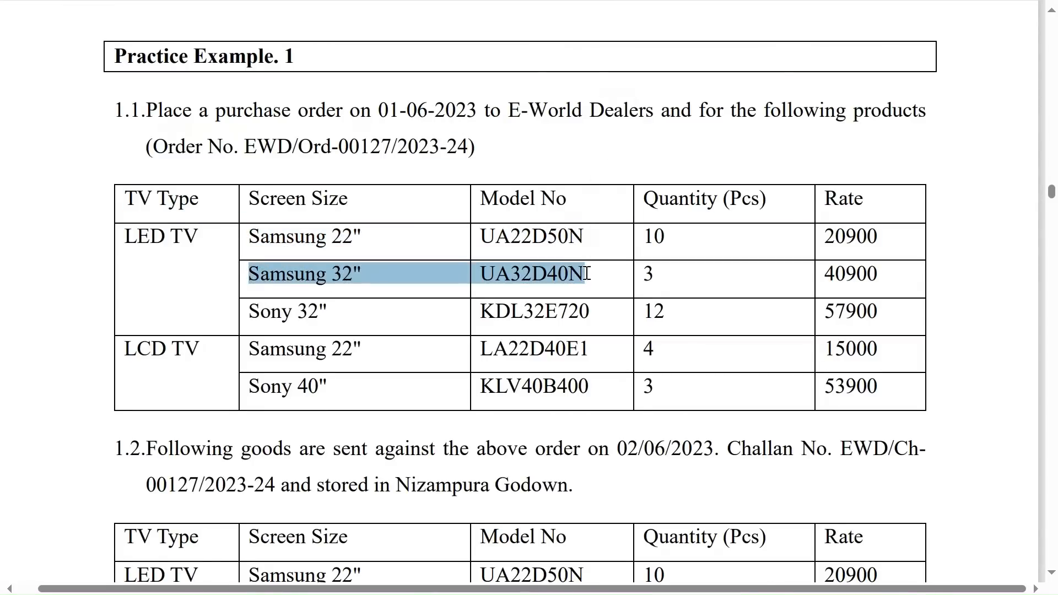
key(ctrl+c)
key(alt+Tab)
key(alt+c)
key(ctrl+v)
Place the Samsung 32" UA32D40N item under LED TV with Pieces as its unit and save it.
key(Return)
key(Return)
key(Down)
key(Down)
key(Return)
key(Down)
key(Return)
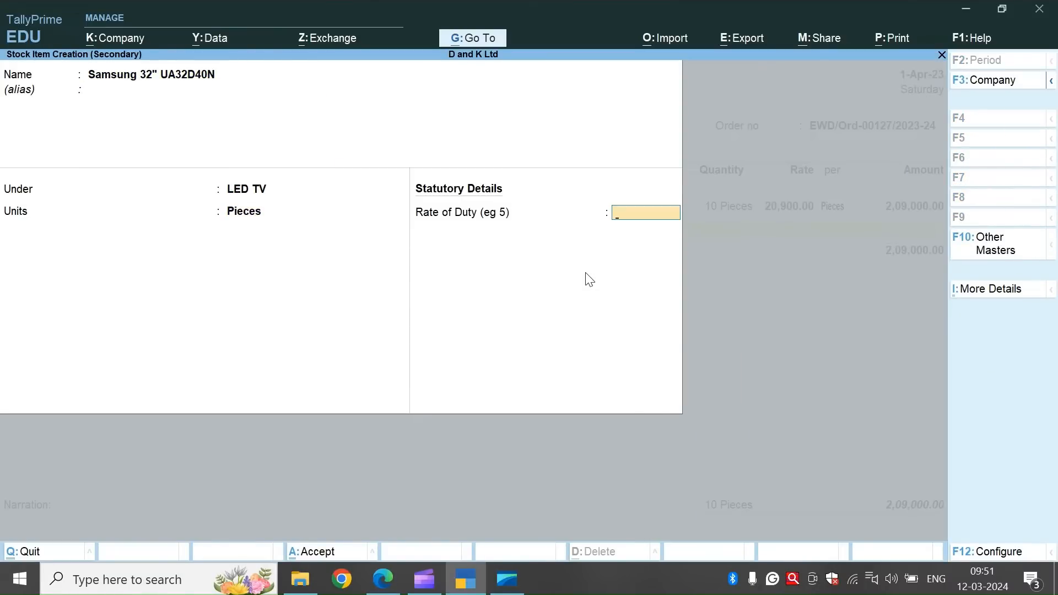
key(Return)
Allocate 3 pieces of Samsung 32" UA32D40N at a rate of 40,900 and complete the order line.
text(3)
key(Return)
text(40900)
key(Return)
key(Return)
key(Return)
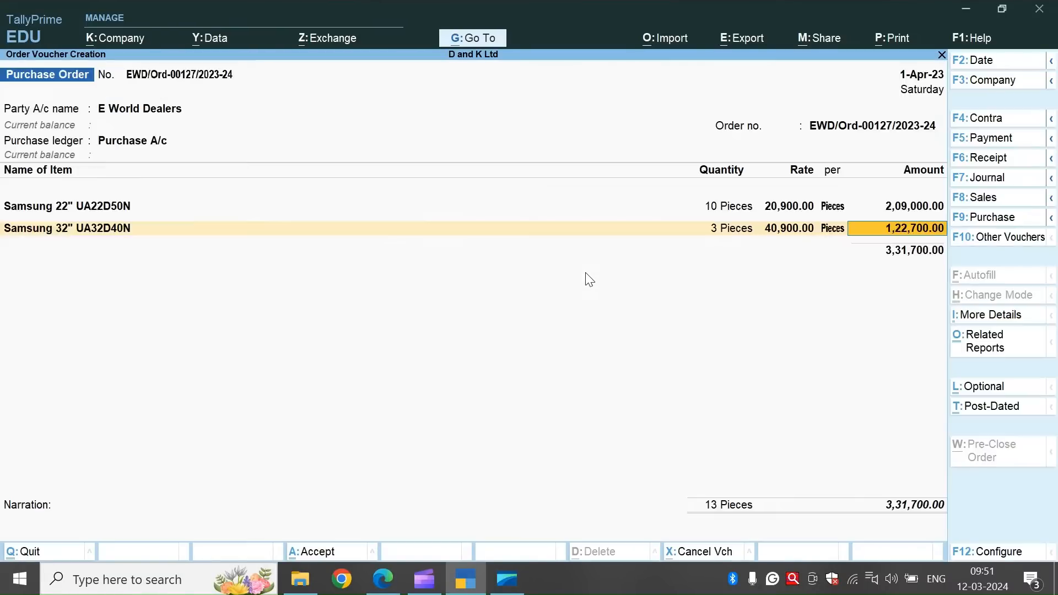
key(Return)
Create the stock item Sony 32" KDL32E720 under LED TV in Pieces, copying its name from the practice document.
key(alt+Tab)
drag(249, 312, 593, 309)
key(ctrl+c)
key(alt+Tab)
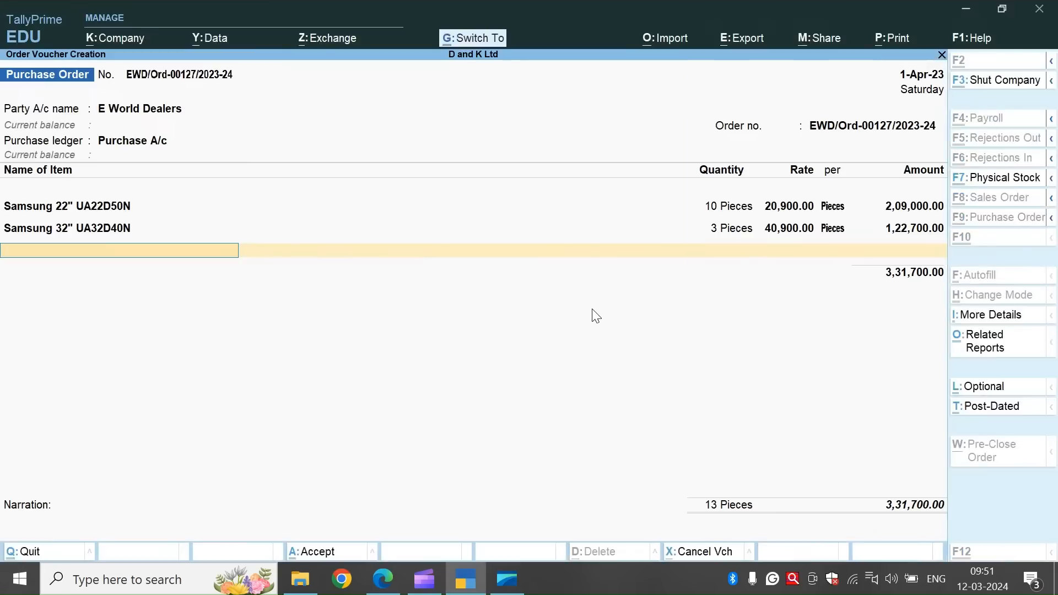
key(alt+c)
key(ctrl+v)
key(Return)
key(Down)
key(Return)
key(Down)
Allocate 12 pieces of Sony 32" KDL32E720 at a rate of 57,900, due on 1-Apr-23, and complete the order line.
key(Return)
key(Return)
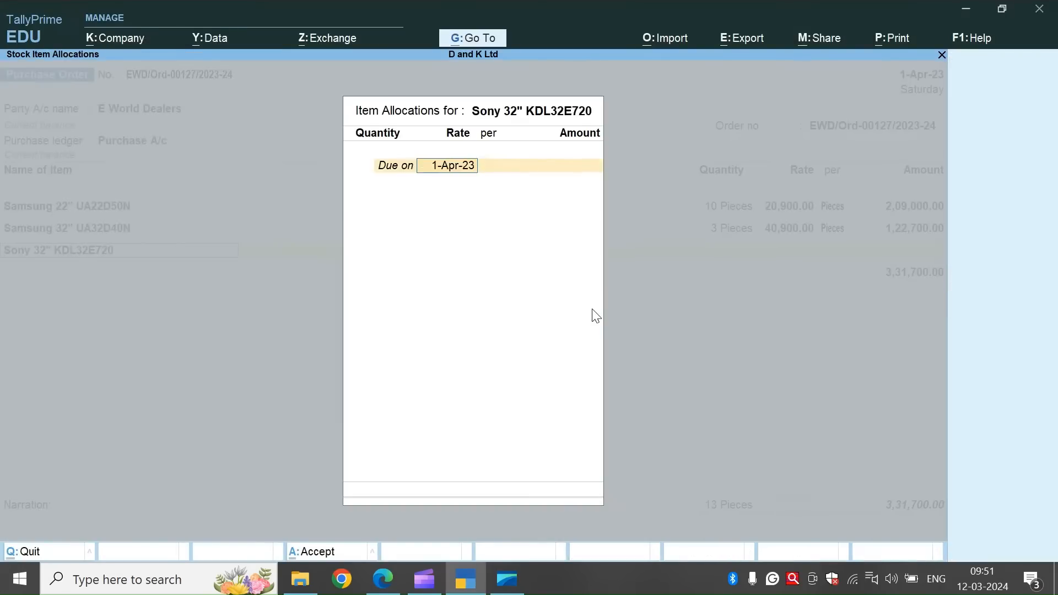
text(12)
key(Return)
text(57900)
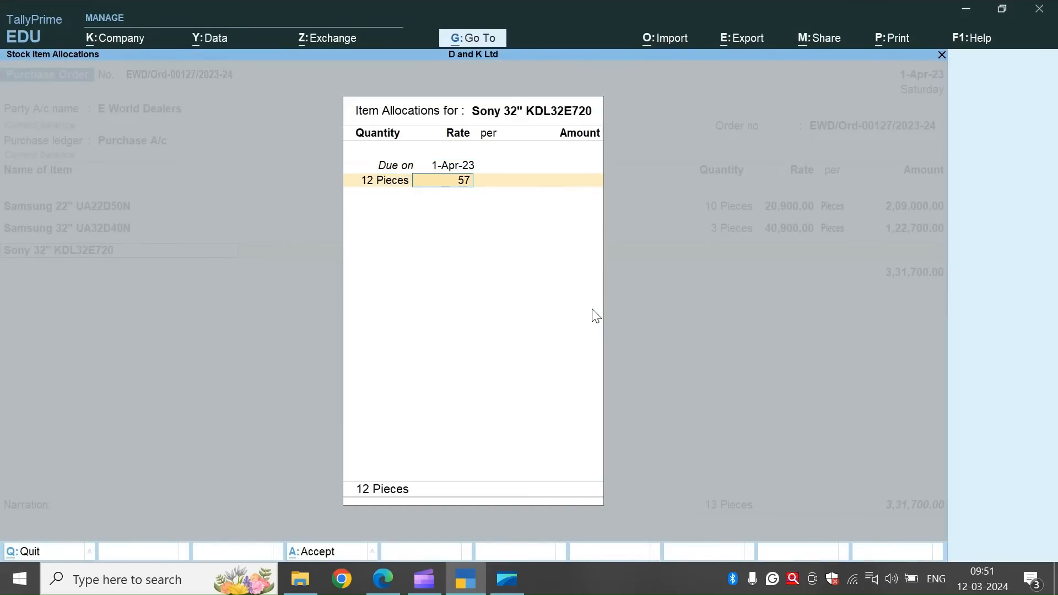
key(Return)
key(Return)
key(Return)
key(Return)
Copy Samsung 22" LA22D40E1 from the practice document and name a fourth new stock item with it in TallyPrime.
key(alt+Tab)
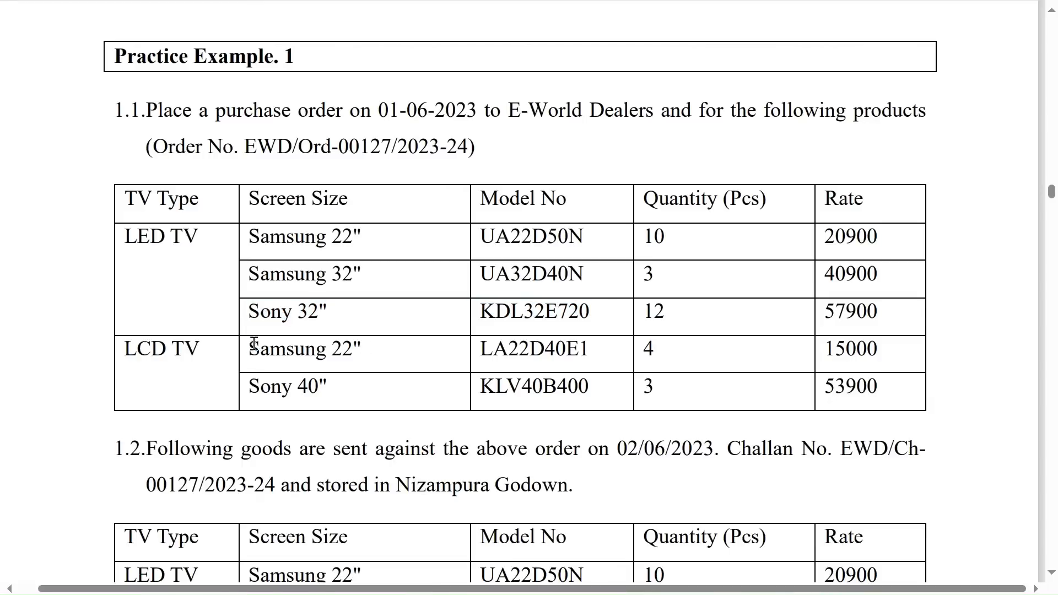
drag(247, 347, 593, 347)
key(ctrl+c)
key(alt+Tab)
key(alt+c)
key(ctrl+alt+v)
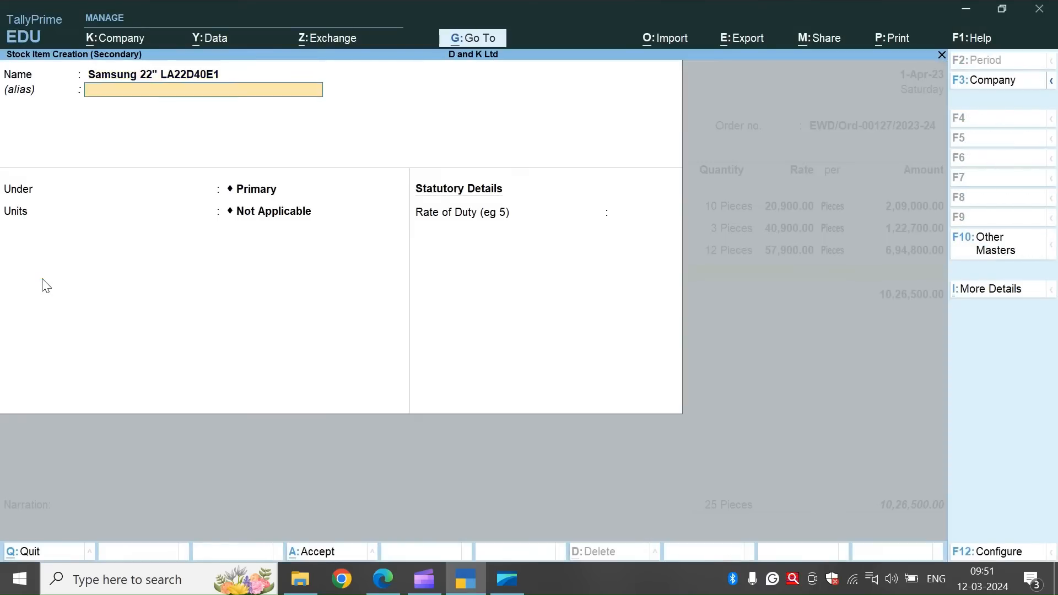
key(Return)
Create the stock group LCD TV under Primary and assign it to the Samsung 22" LA22D40E1 item.
key(alt+c)
text(LCD TV)
key(Return)
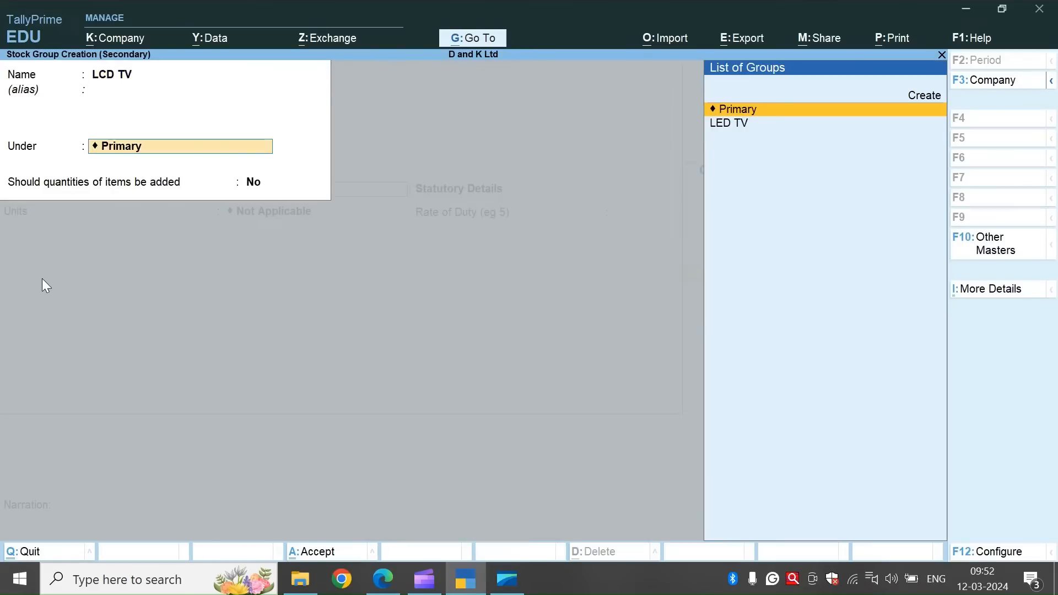
key(Return)
key(Return)
click(266, 187)
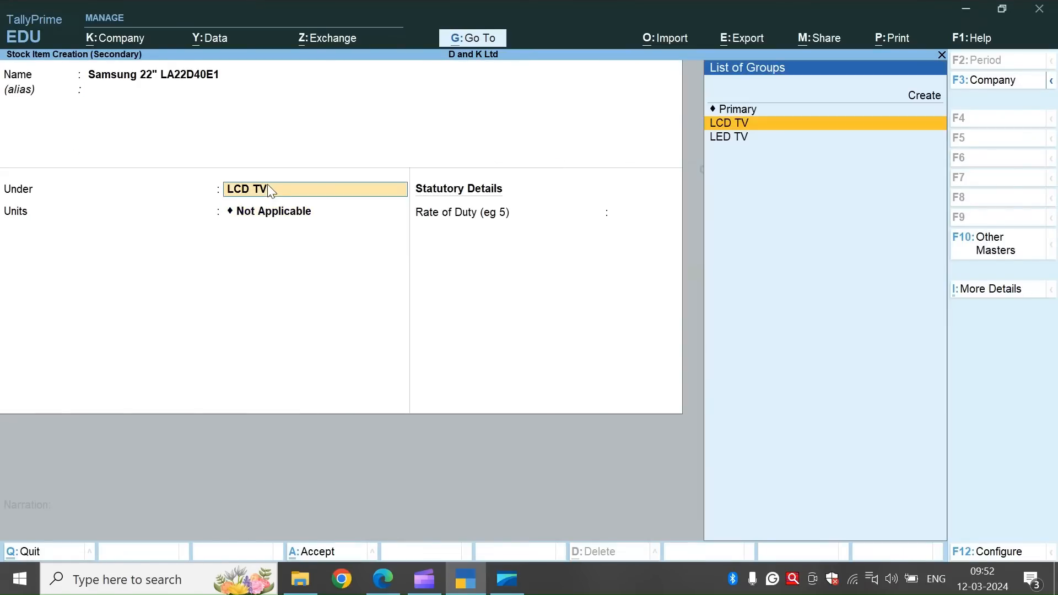
Set the Samsung 22" LA22D40E1 item's units to Pieces and save the stock item.
key(ctrl+Return)
key(ctrl+a)
key(Down)
key(Return)
key(Return)
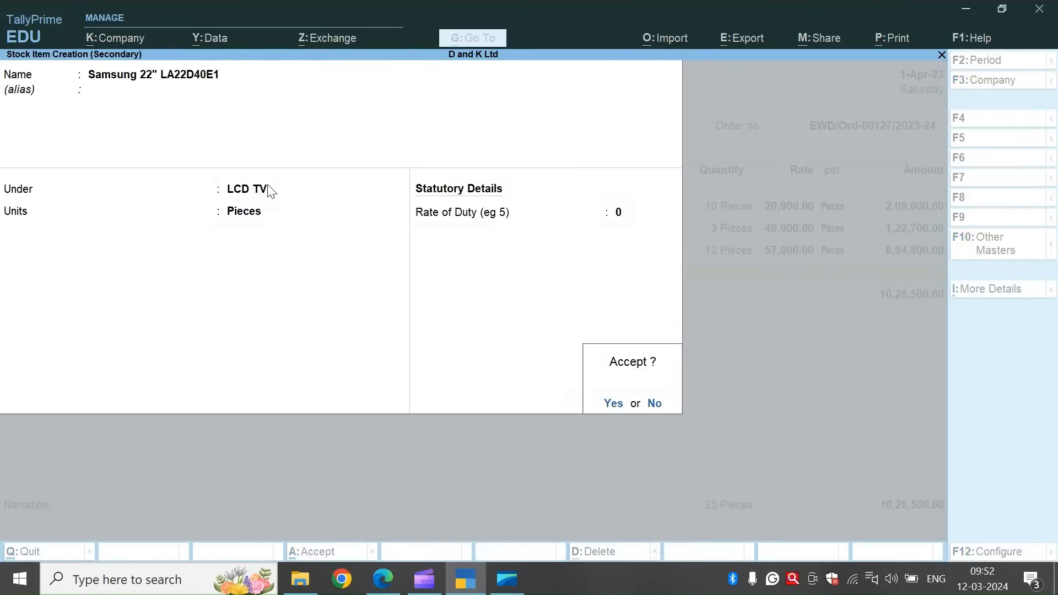
Allocate 4 pieces of Samsung 22" LA22D40E1 at a rate of 15,000, due on 1-Apr-23, and complete the order line.
key(Return)
text(4)
key(Return)
key(BackSpace)
key(BackSpace)
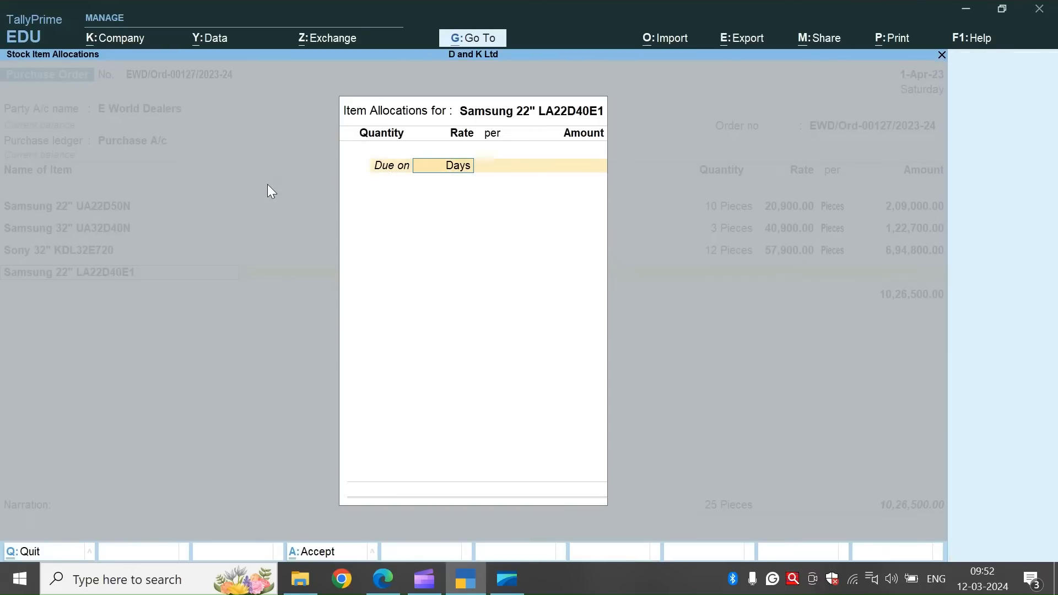
text(4)
key(BackSpace)
key(Return)
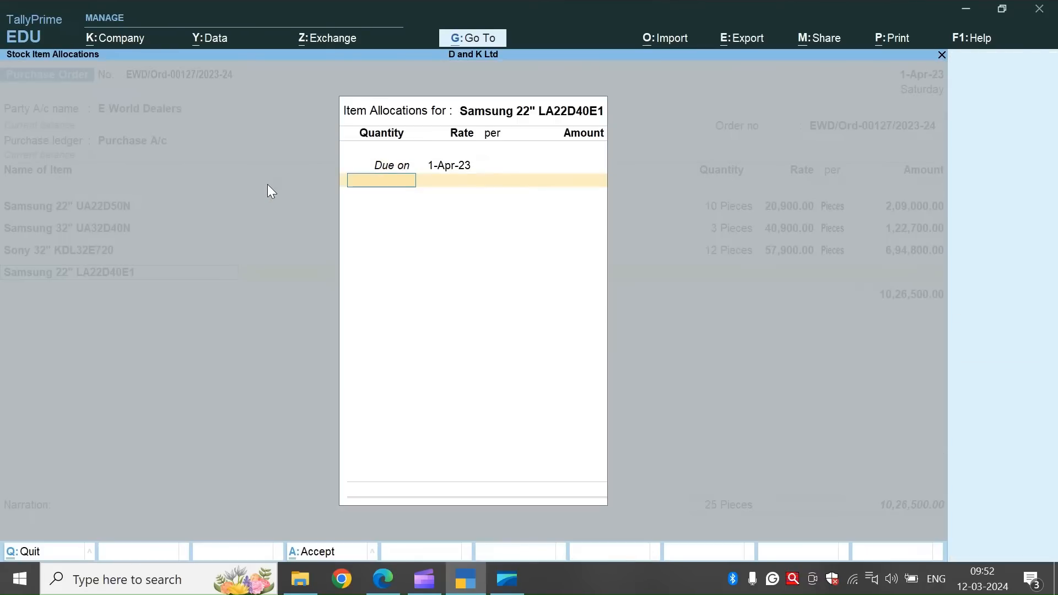
text(4)
key(Return)
text(15000)
key(Return)
key(Return)
key(Return)
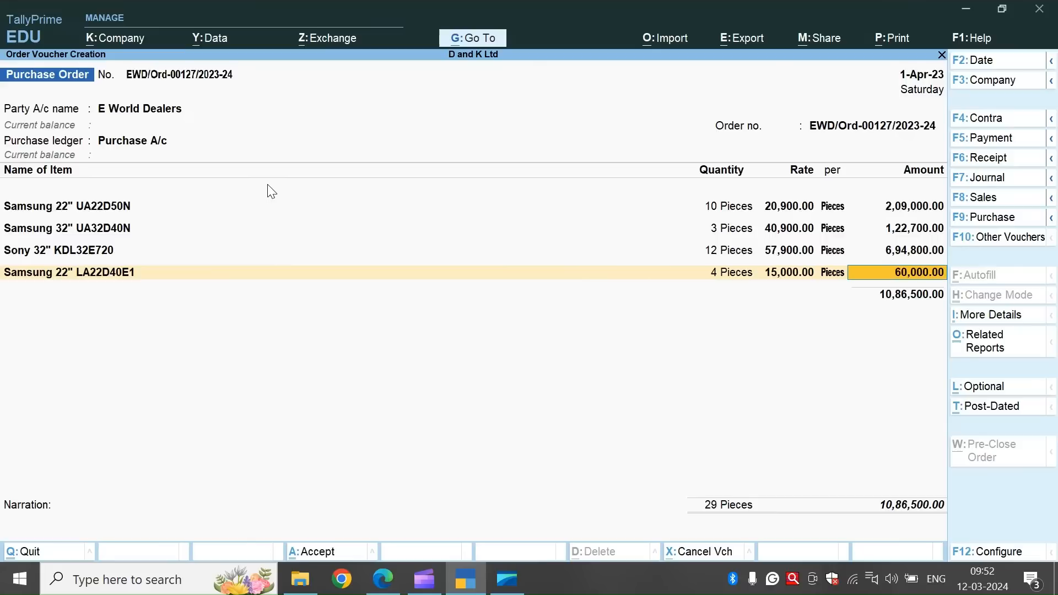
key(Return)
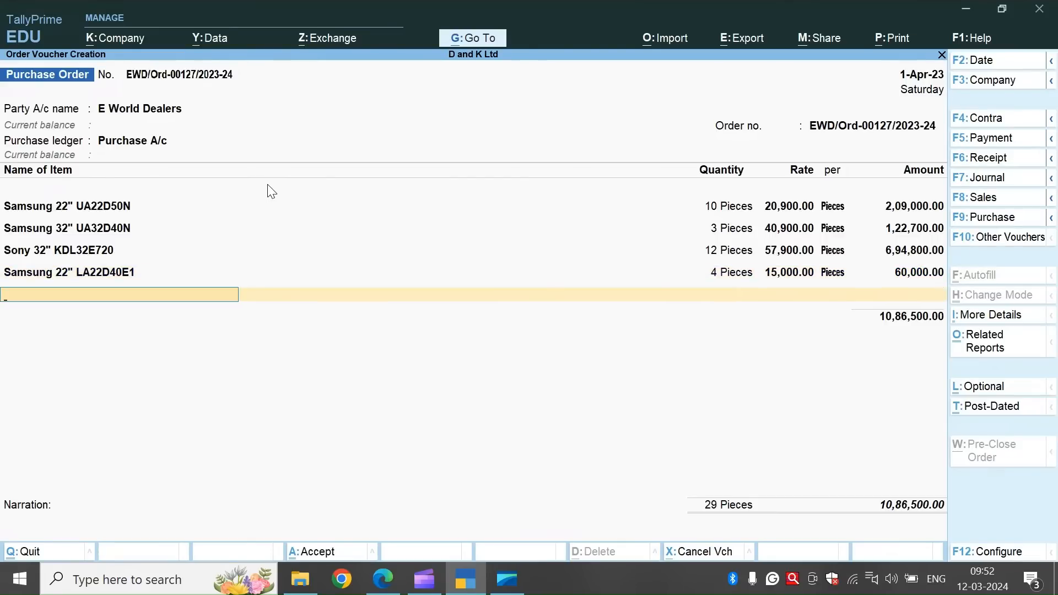
Copy Sony 40" KLV40B400 from the practice document and name a fifth new stock item with it in TallyPrime.
key(alt+Tab)
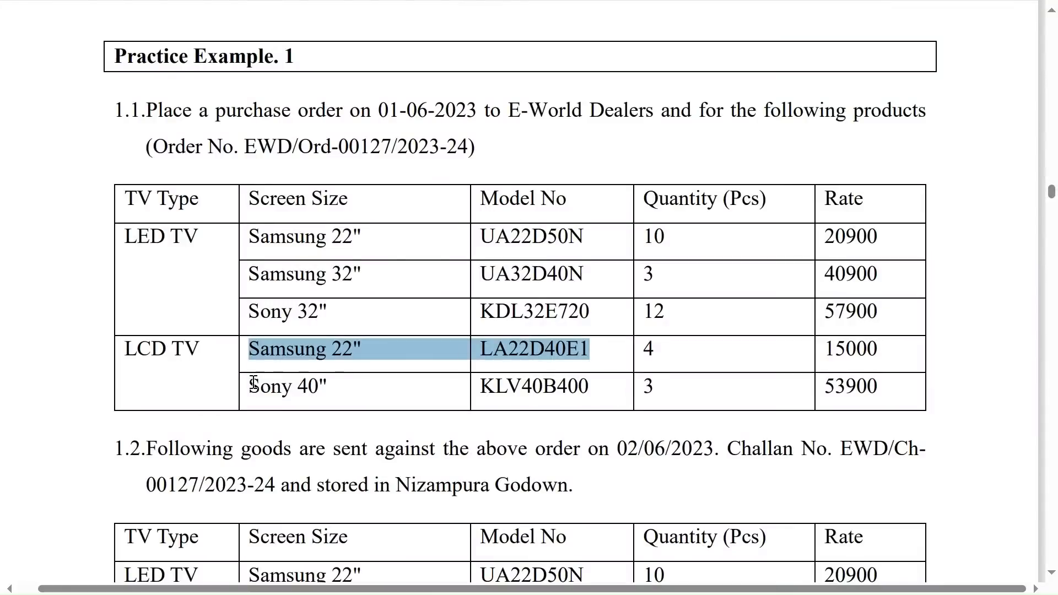
drag(253, 384, 590, 383)
key(alt+Tab)
key(alt+c)
key(ctrl+v)
key(Return)
key(Return)
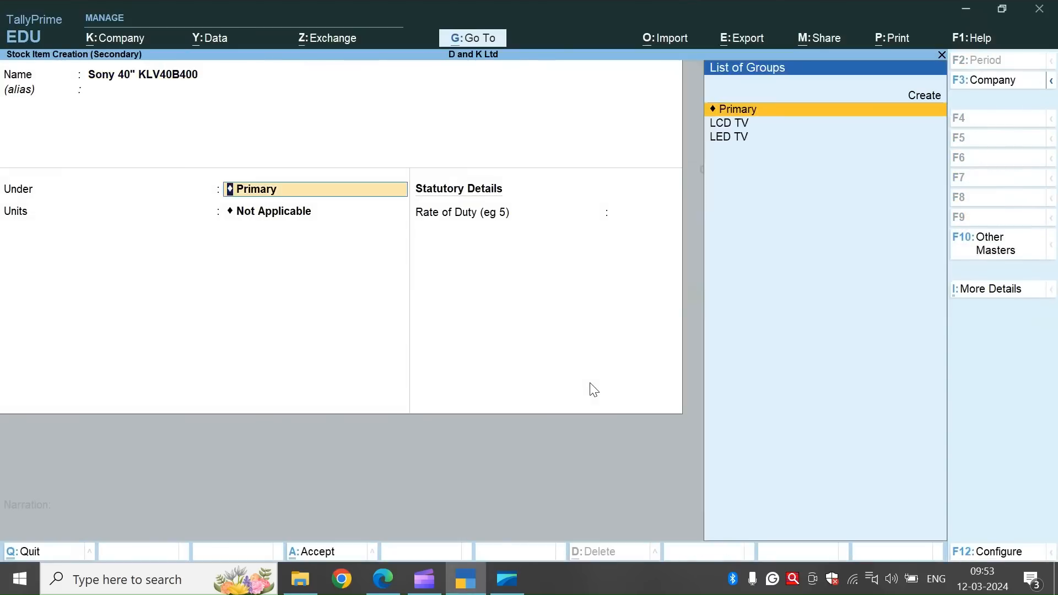
Place the Sony 40" KLV40B400 item under LCD TV in Pieces, save it, and set its order due date to 1-Apr-23.
key(Down)
key(Return)
key(Down)
Allocate 3 pieces of Sony 40" KLV40B400 at a rate of 53,900 and complete the order line.
key(Return)
key(Return)
key(Return)
key(Return)
text(3)
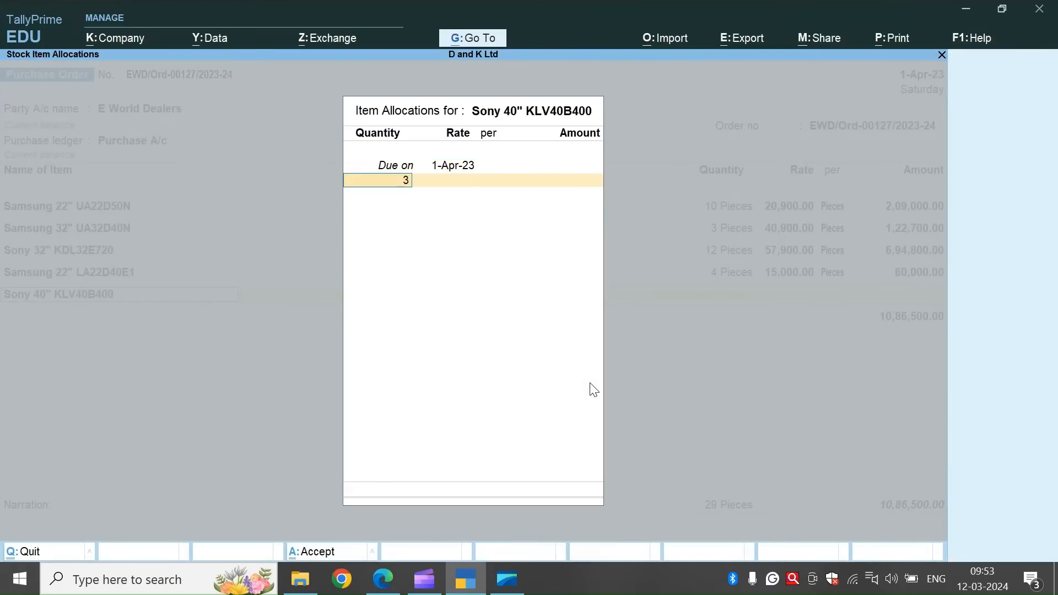
key(Return)
text(53900)
key(Return)
key(Return)
key(Return)
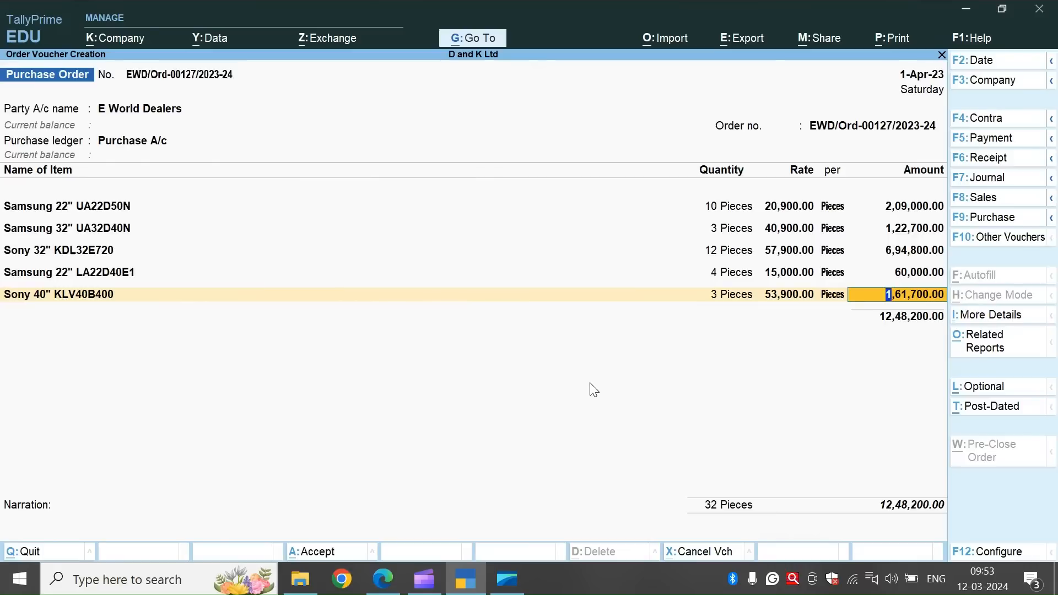
key(Return)
key(Return)
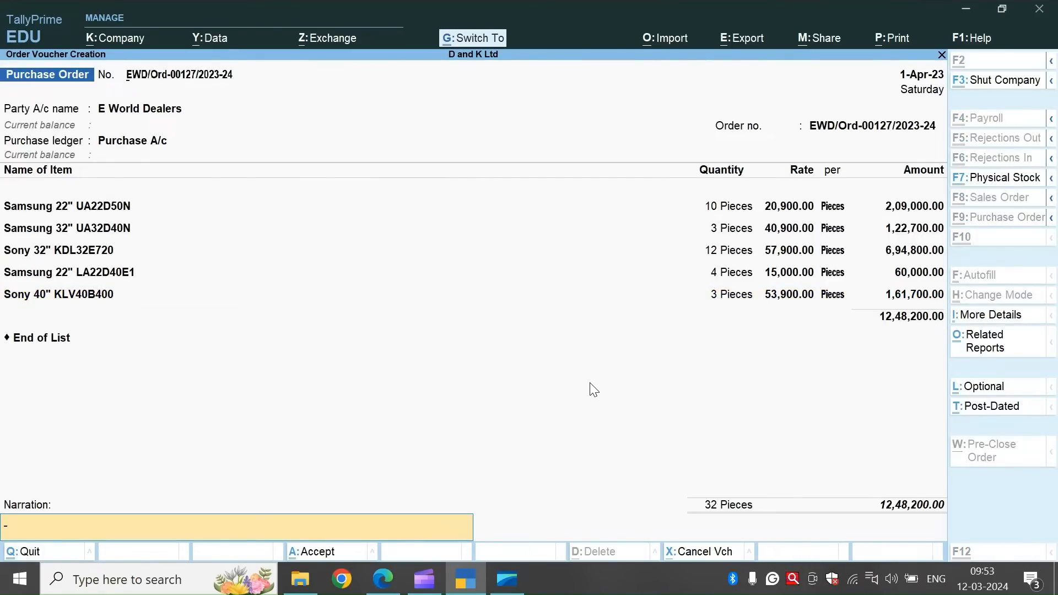
End the item list and save the purchase order without a narration.
key(ctrl+a)
key(y)
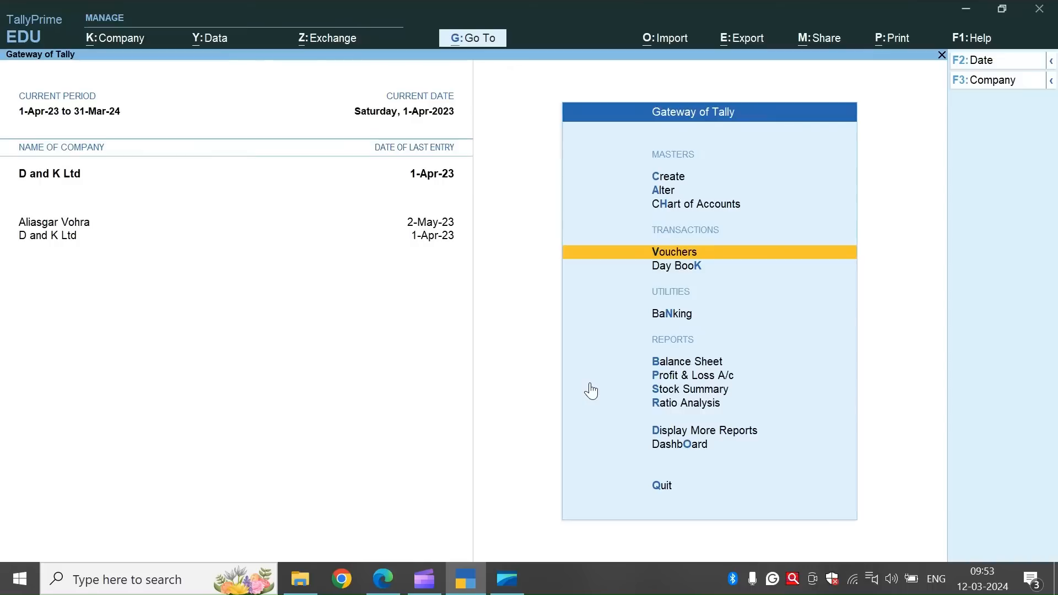
Open the Statements of Inventory among the additional reports.
key(Down)
key(Down)
key(Down)
key(Down)
key(Down)
key(Down)
key(Down)
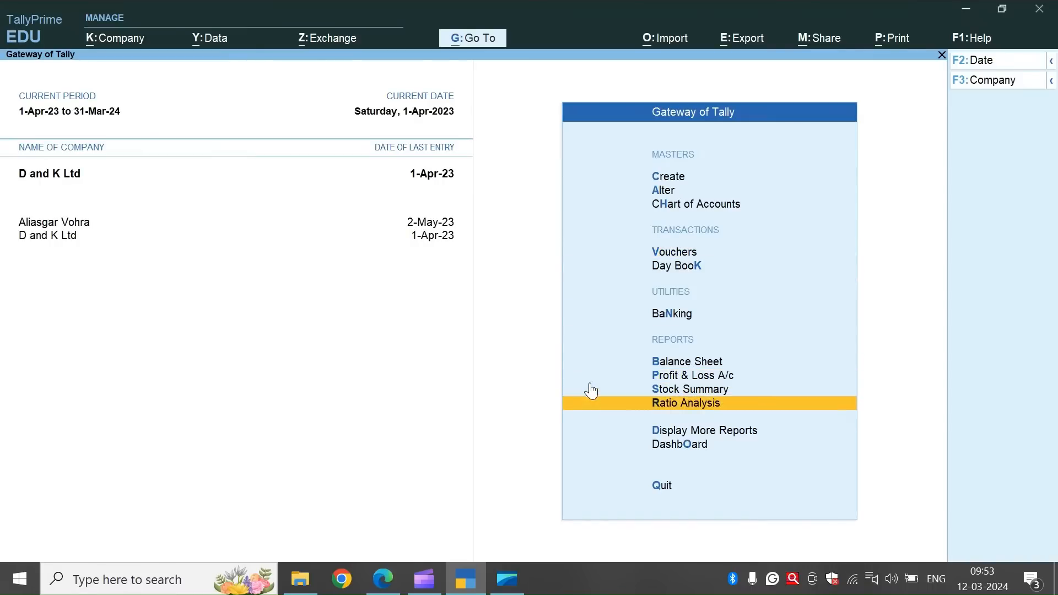
key(Return)
key(Down)
key(Down)
key(Down)
key(Down)
key(Down)
key(Down)
key(Down)
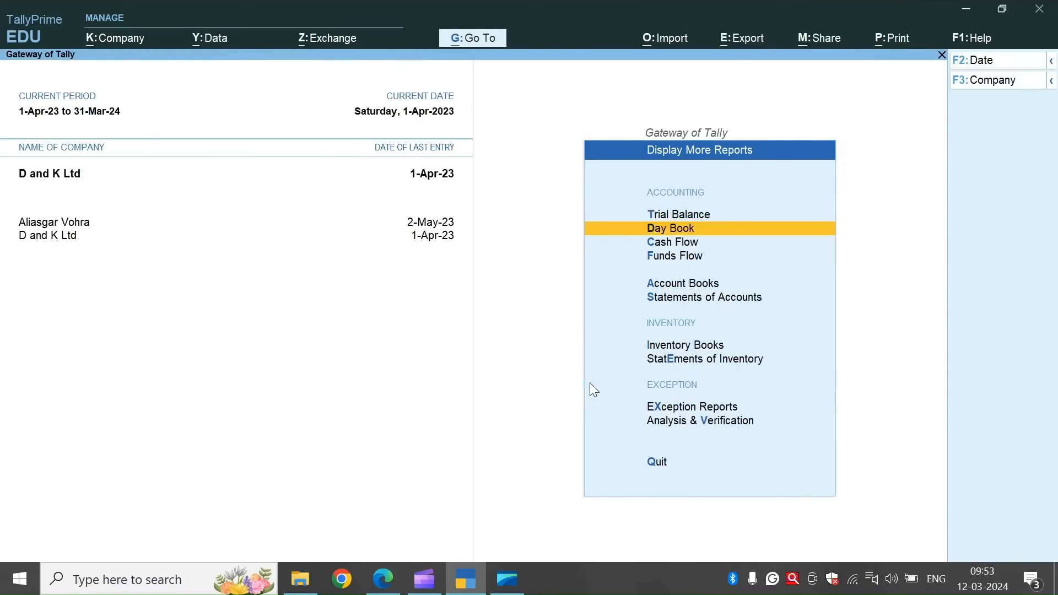
key(Return)
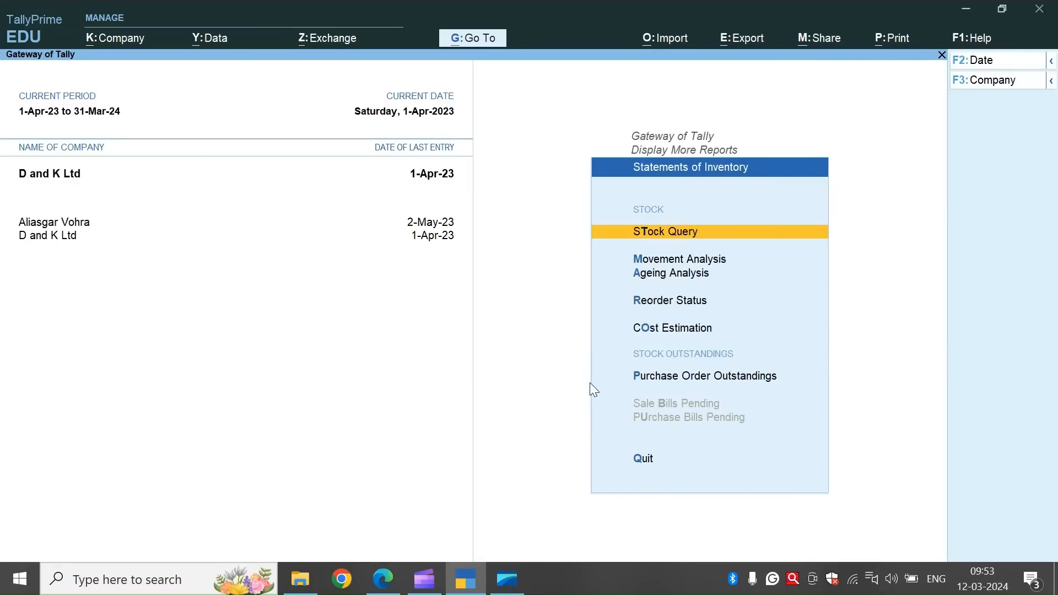
Display the Purchase Order Outstandings report for all orders.
key(Down)
key(Down)
key(Down)
key(Down)
key(Down)
key(Down)
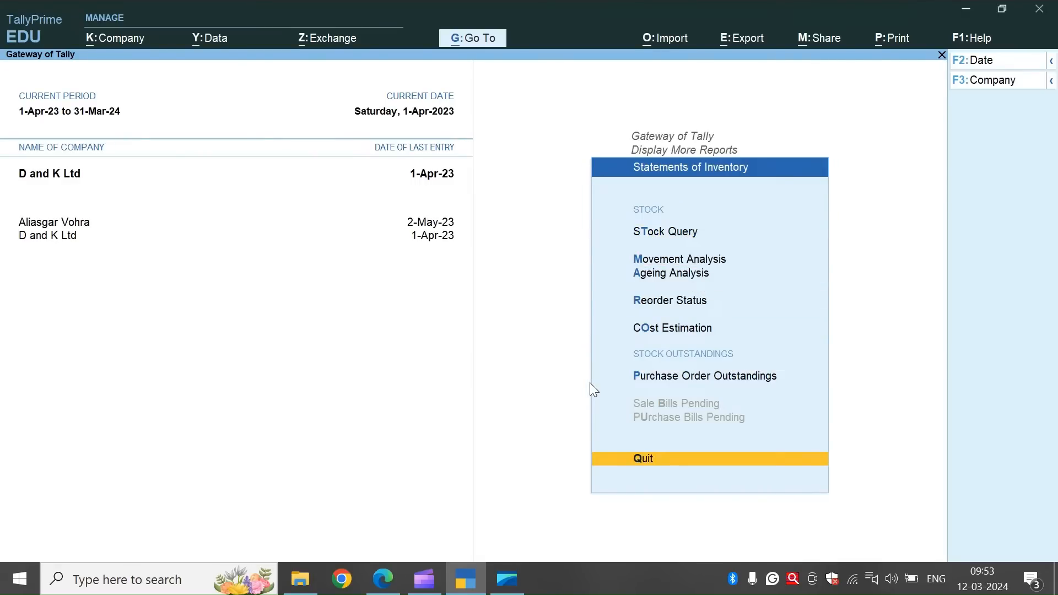
key(Up)
key(Up)
key(Down)
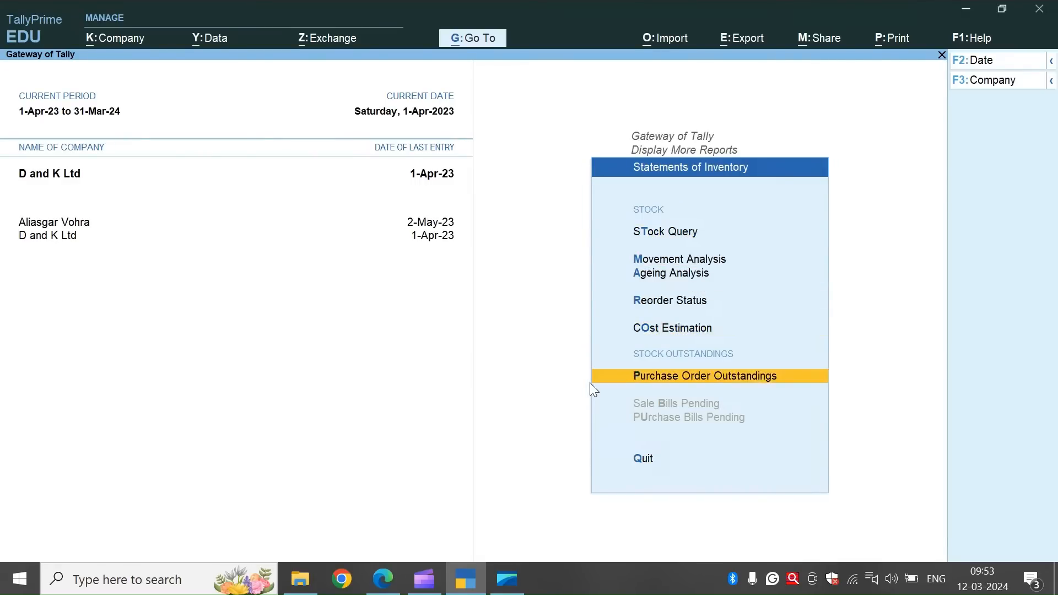
key(Return)
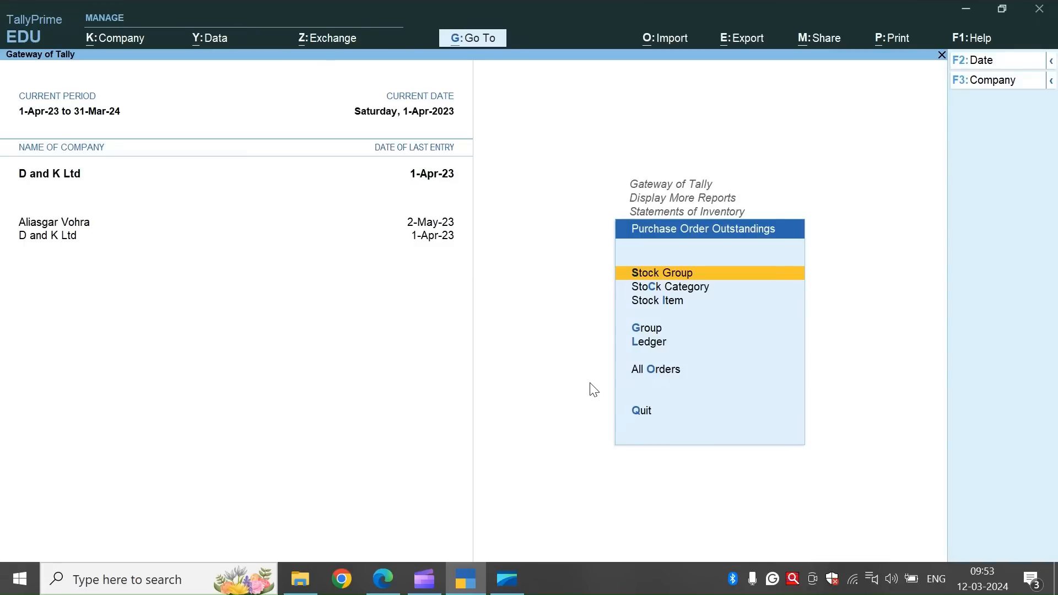
key(Down)
key(Down)
key(Down)
key(Down)
key(Down)
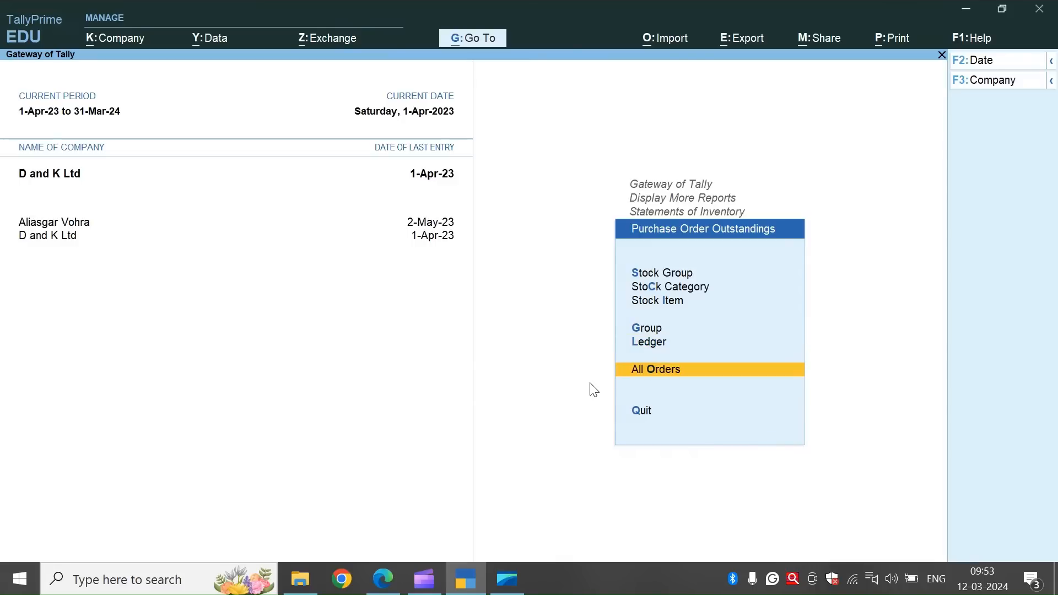
key(Return)
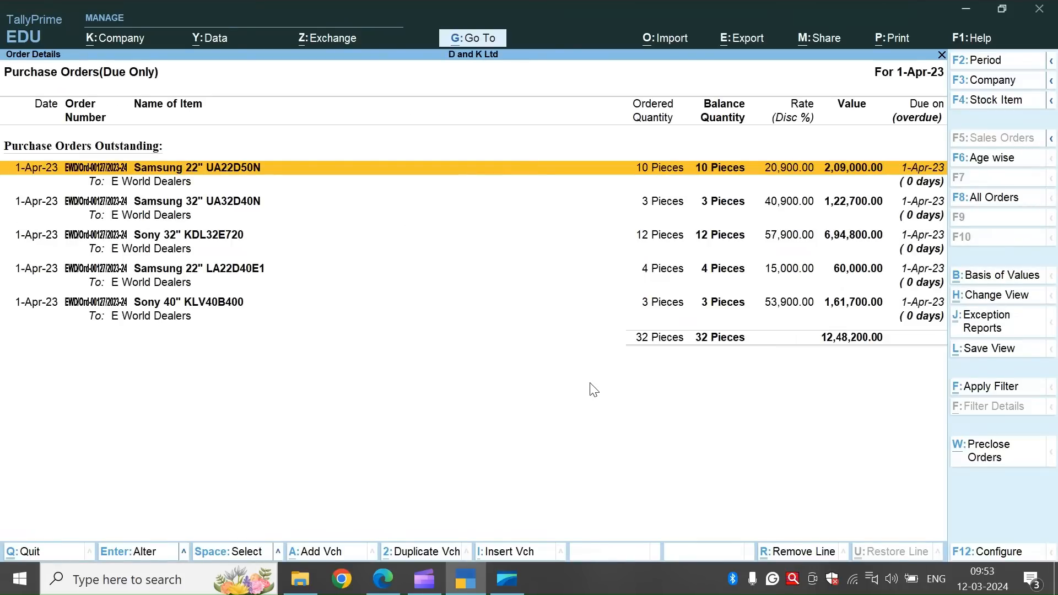
Switch voucher entry to the Receipt Note type and activate that voucher type.
key(alt+F5)
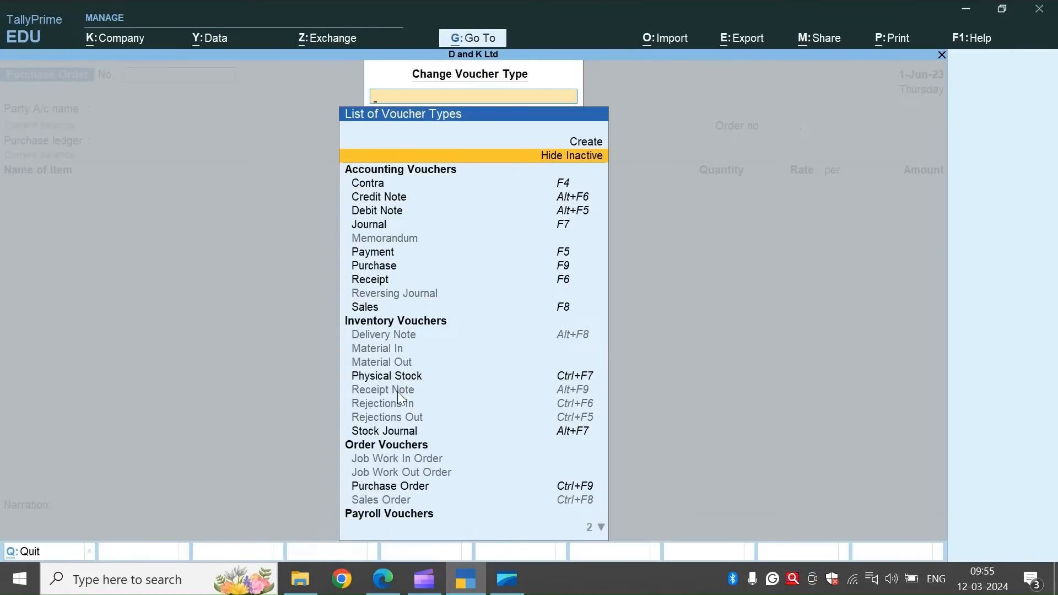
click(399, 392)
key(y)
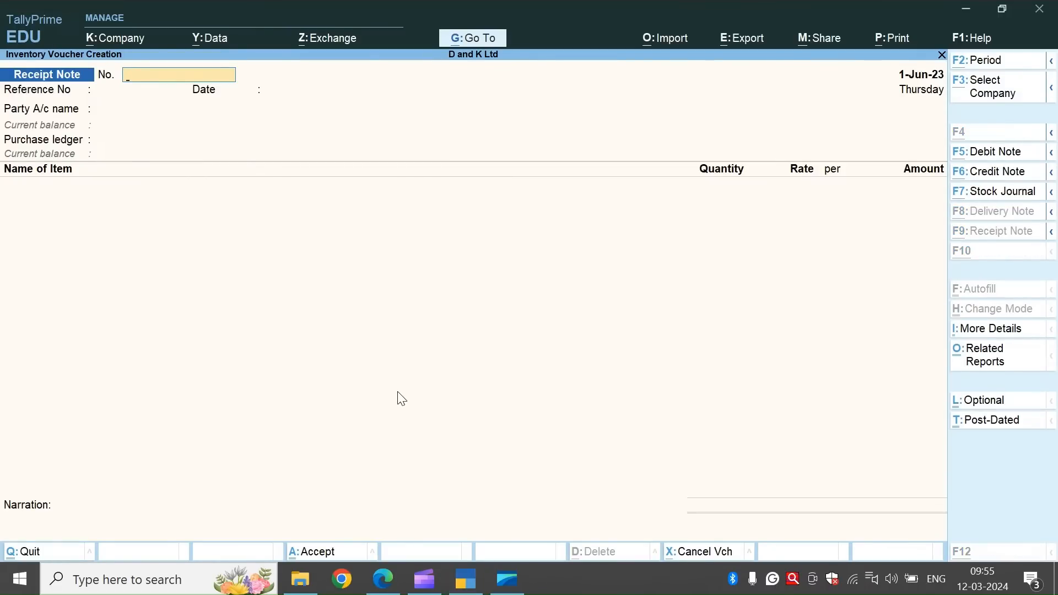
Copy the two-part challan number from the practice document into the receipt note's voucher number.
key(alt+Tab)
drag(849, 290, 927, 295)
key(ctrl+c)
key(alt+Tab)
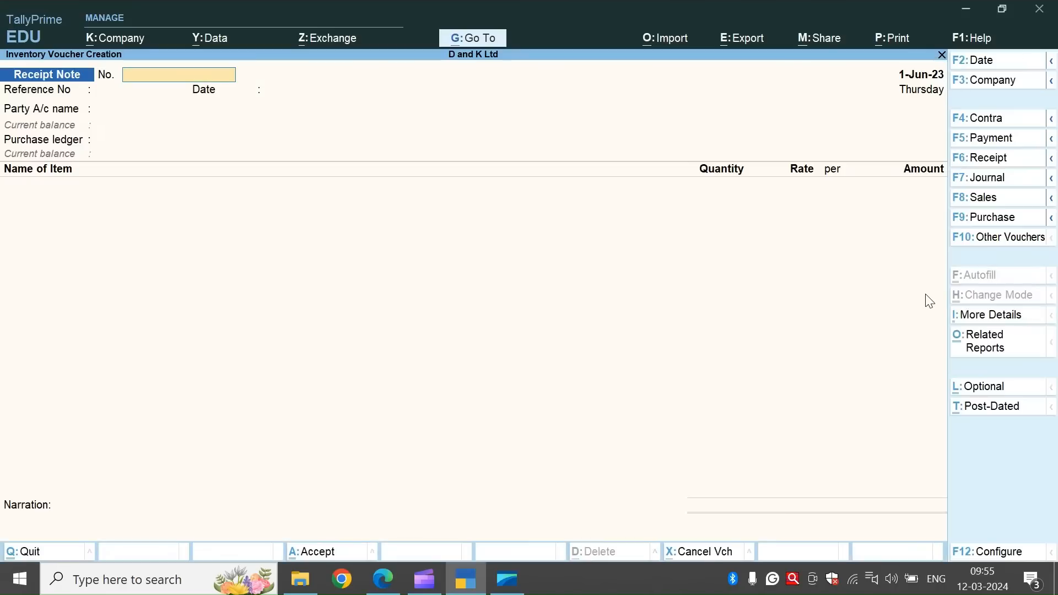
key(ctrl+v)
key(alt+Tab)
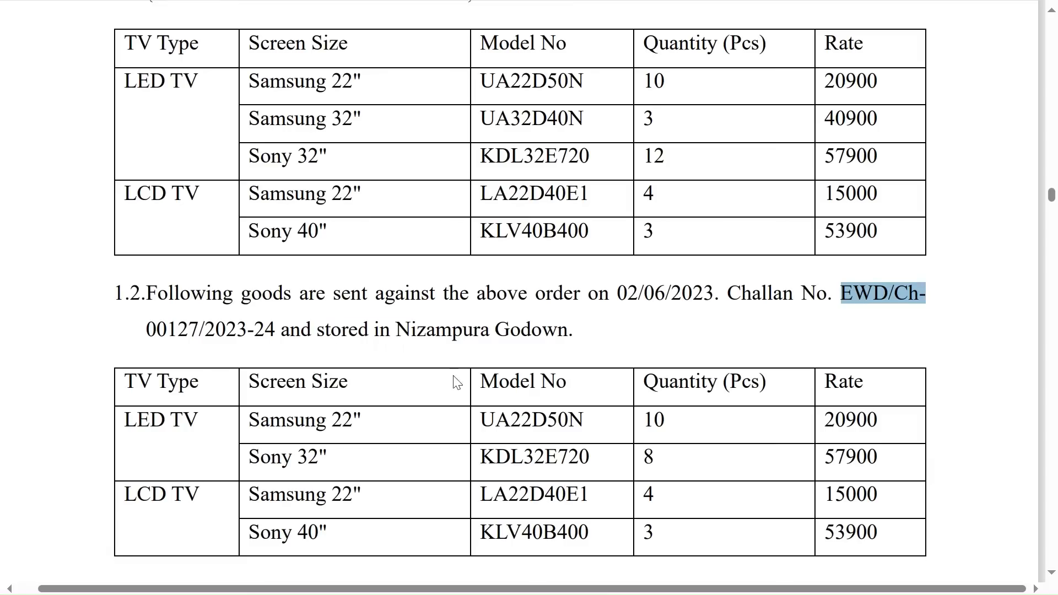
drag(121, 335, 285, 332)
key(ctrl+c)
key(alt+Tab)
key(ctrl+v)
key(Return)
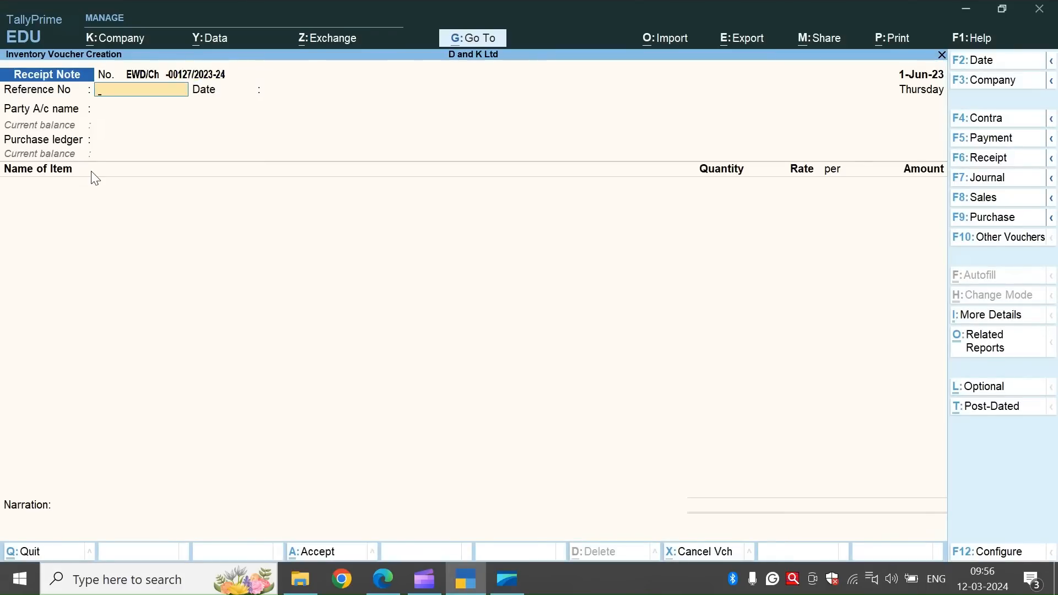
Copy the receipt note's voucher number into its Reference No field.
key(BackSpace)
key(ctrl+c)
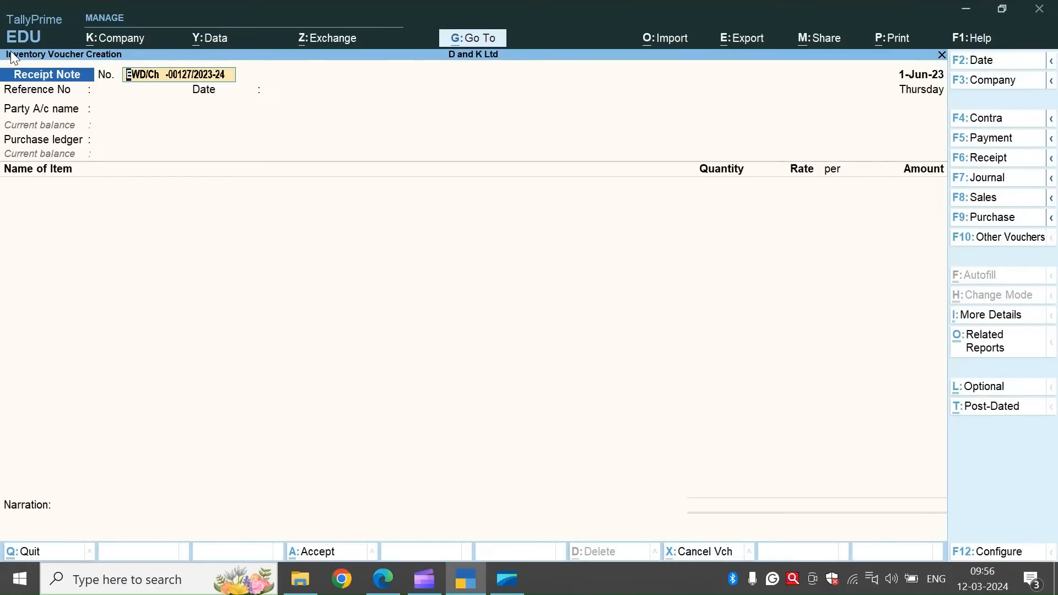
key(Return)
key(ctrl+v)
key(Return)
Set both the receipt note's voucher date and its reference date to 2-Jun-23.
click(985, 65)
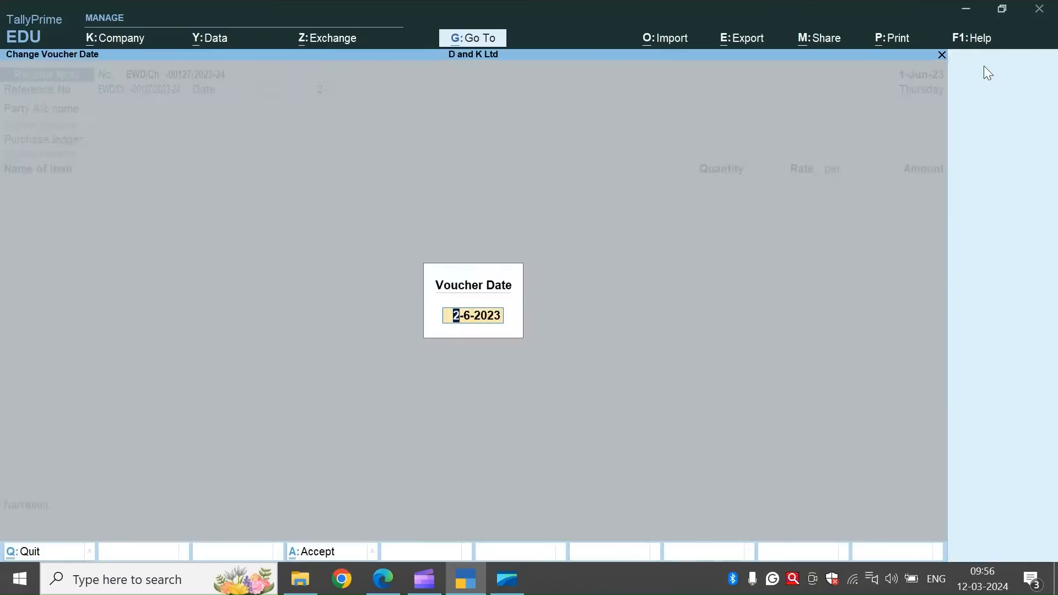
text(2)
key(Return)
text(2-6-23)
key(BackSpace)
key(BackSpace)
key(BackSpace)
key(BackSpace)
key(BackSpace)
key(BackSpace)
key(BackSpace)
key(BackSpace)
key(BackSpace)
key(BackSpace)
key(BackSpace)
key(BackSpace)
key(BackSpace)
key(BackSpace)
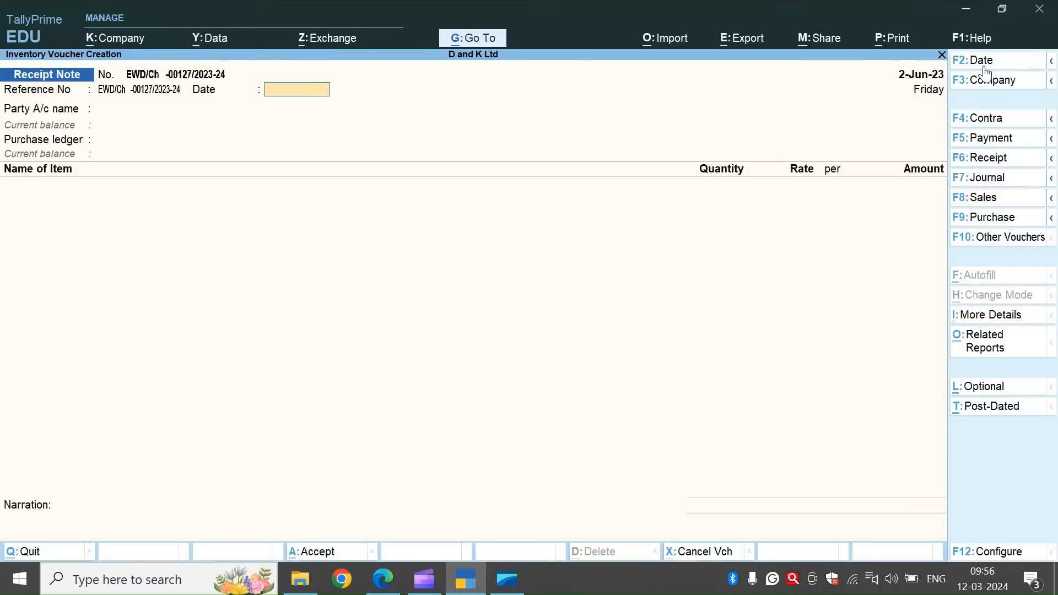
text(2-6-23)
key(Return)
Choose E World Dealers as the party, link its 1-Jun-23 purchase order, and leave the remaining order and receipt details blank.
text(e)
key(Return)
key(Down)
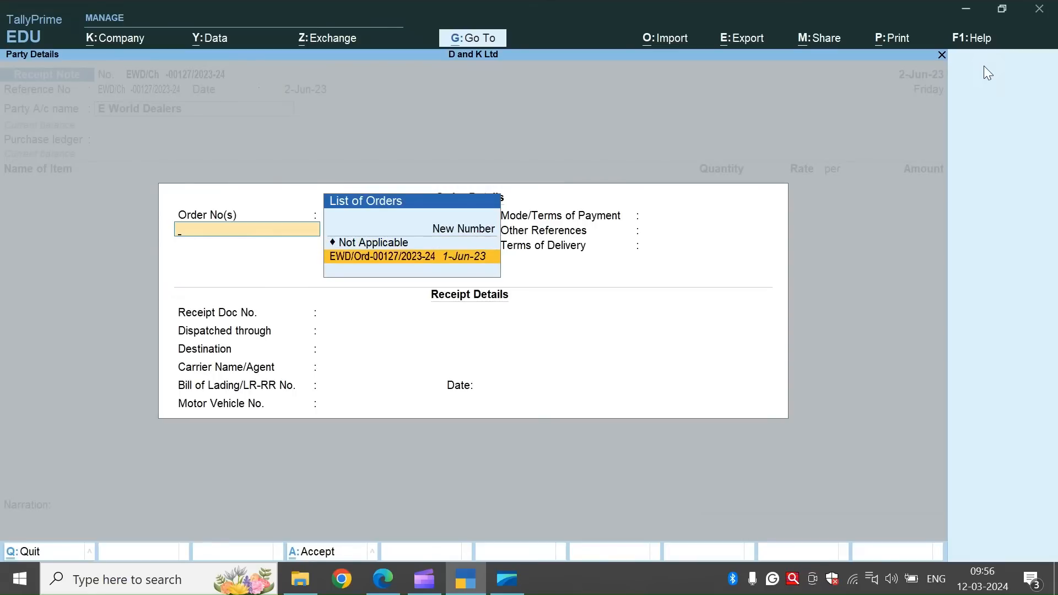
key(Return)
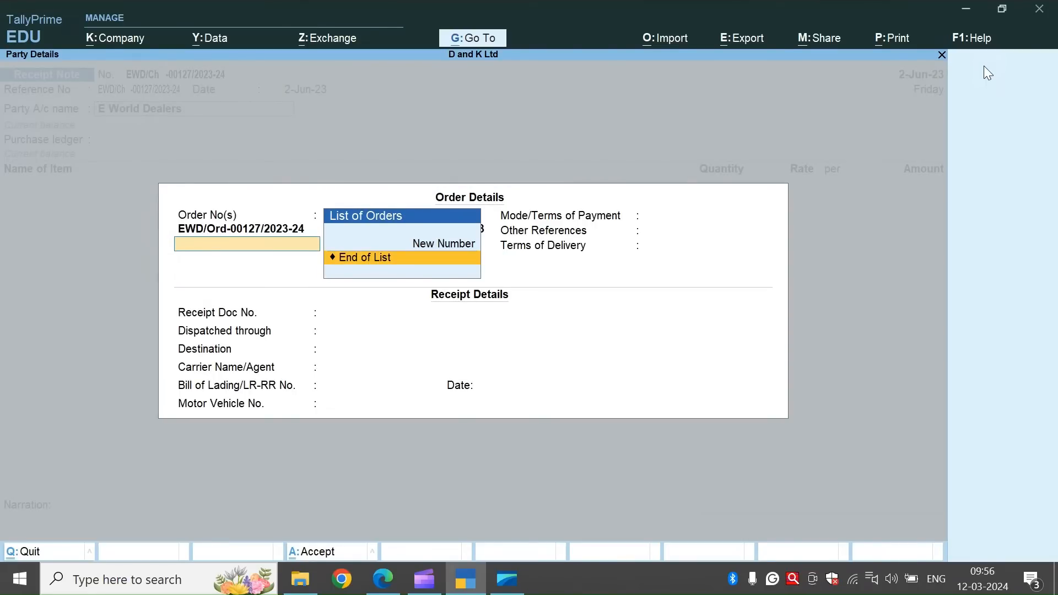
key(Return)
key(Return)
key(Return)
key(Return)
key(Return)
key(Return)
key(Return)
key(Return)
key(Return)
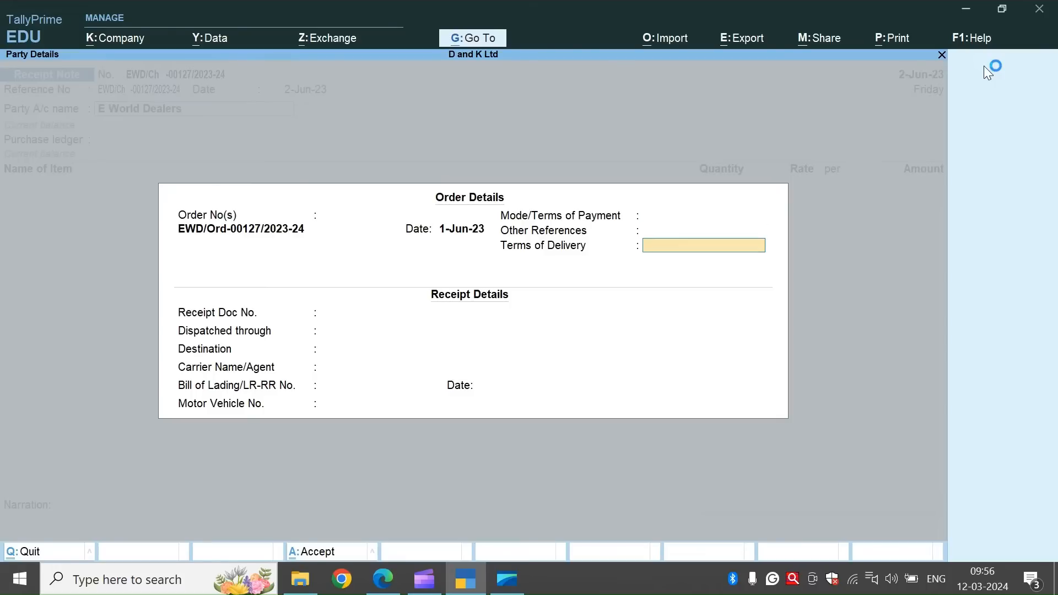
Accept the E World Dealers party details and use Purchase A/c as the receipt note's purchase ledger.
key(Return)
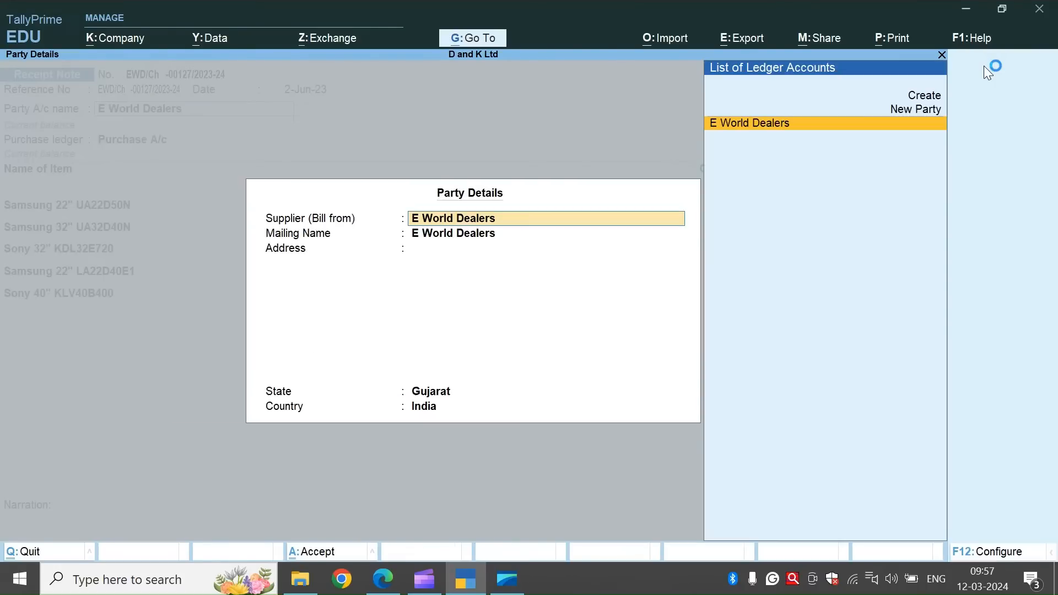
key(Return)
key(ctrl+a)
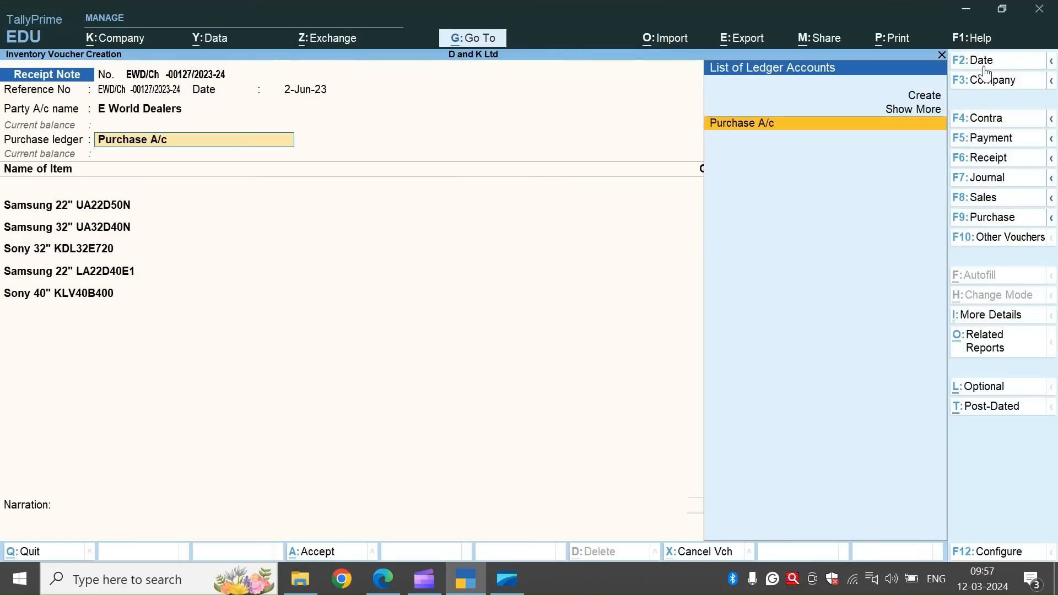
key(Return)
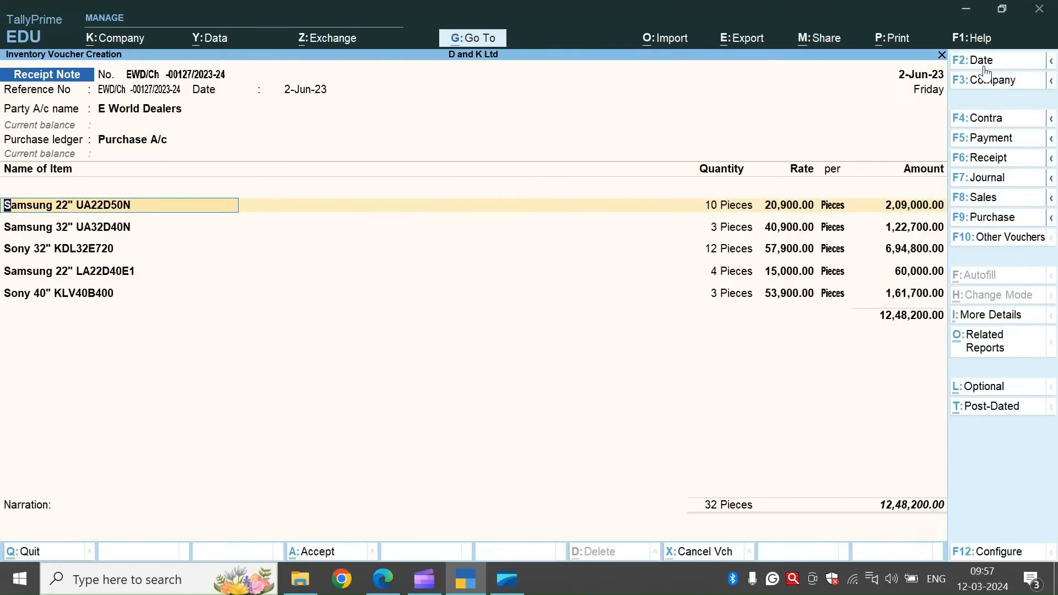
Check the received goods list in the exercise document, then accept the Samsung 22" UA22D50N allocation of 10 pieces at 20,900 against the linked order.
key(alt+Tab)
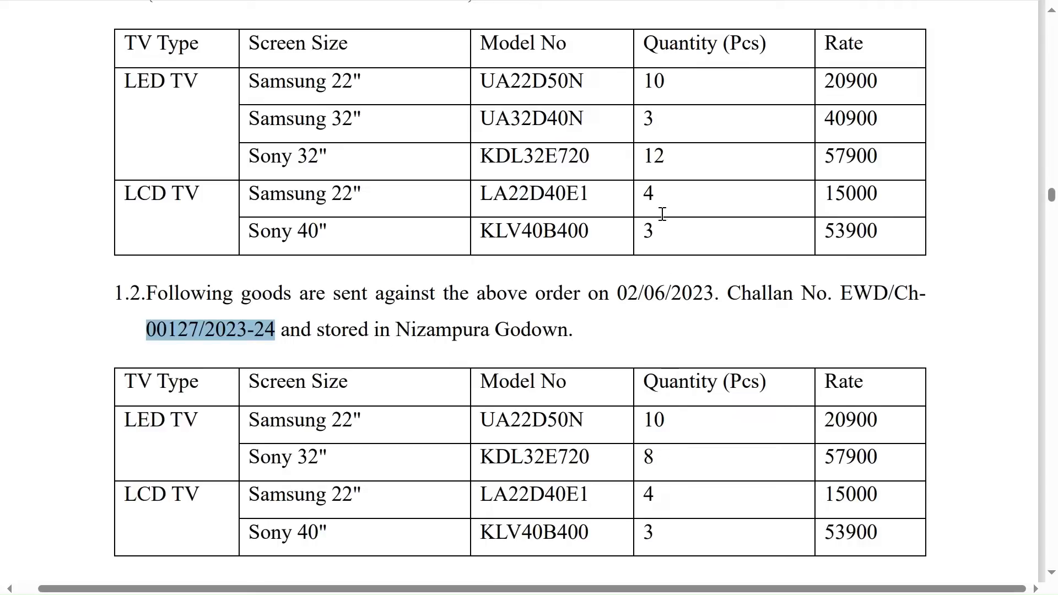
key(alt+Tab)
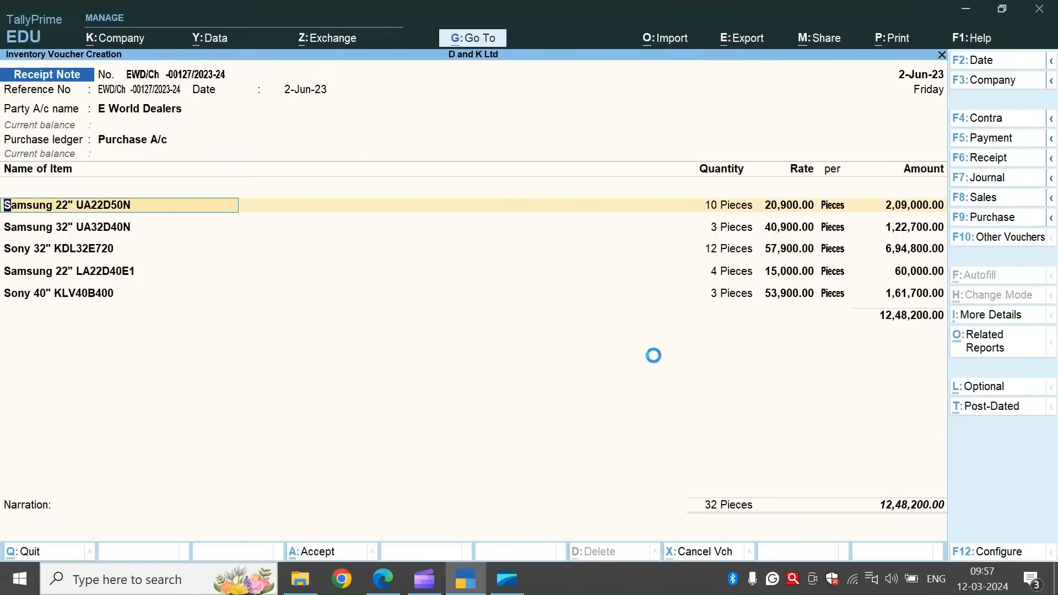
key(Return)
key(Return)
key(Return)
key(Return)
key(Return)
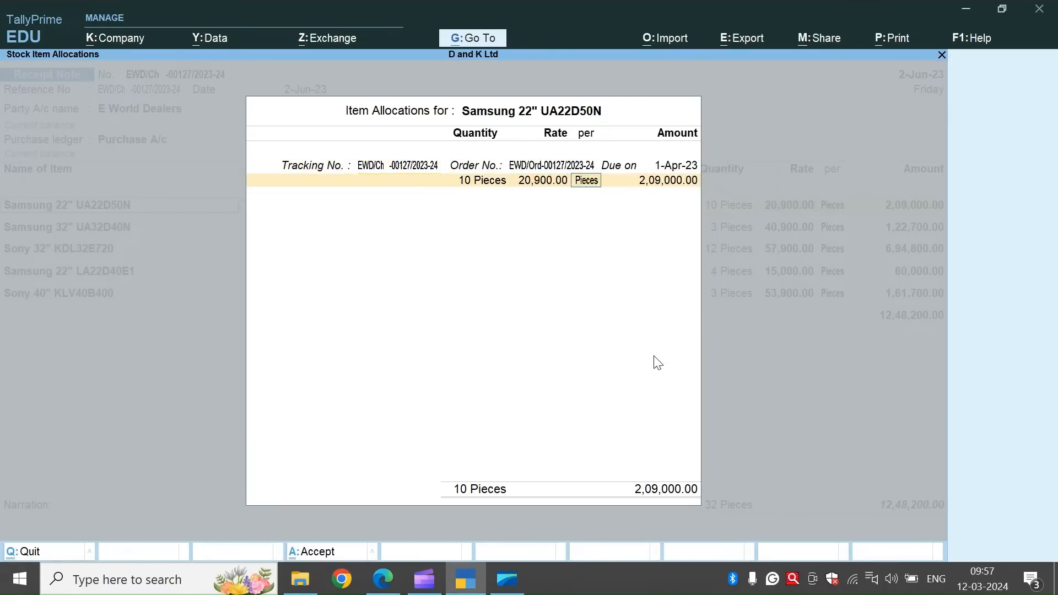
key(Return)
key(Return)
key(Return)
key(Return)
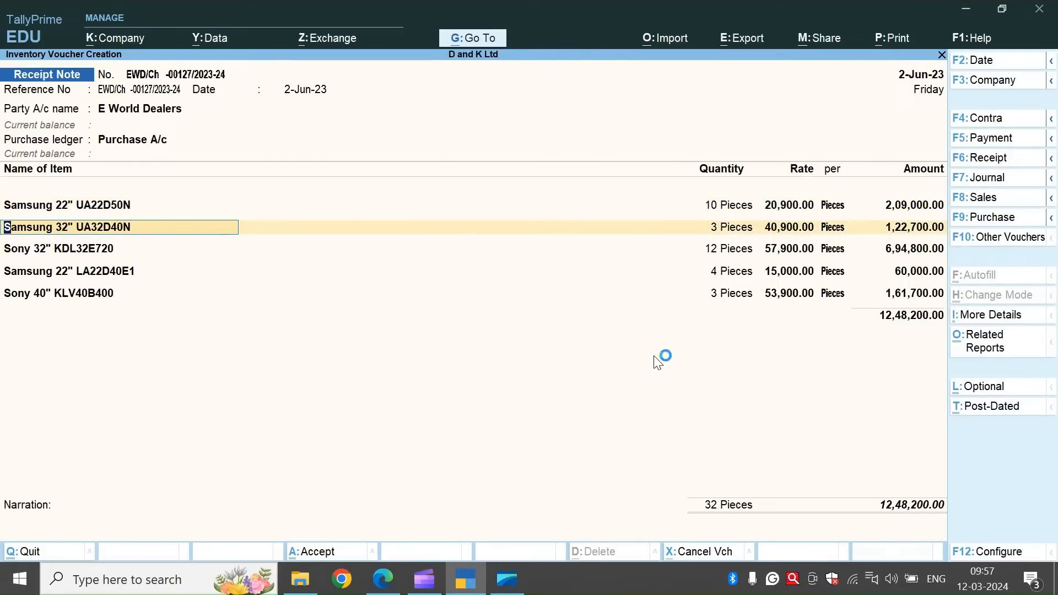
Remove the Samsung 32" UA32D40N item line from the receipt note.
key(Delete)
key(Delete)
key(Delete)
key(Delete)
key(Delete)
key(Delete)
key(Delete)
key(Delete)
key(Delete)
key(Delete)
key(Delete)
key(Delete)
key(Delete)
key(Delete)
key(Delete)
key(Delete)
key(Delete)
key(Delete)
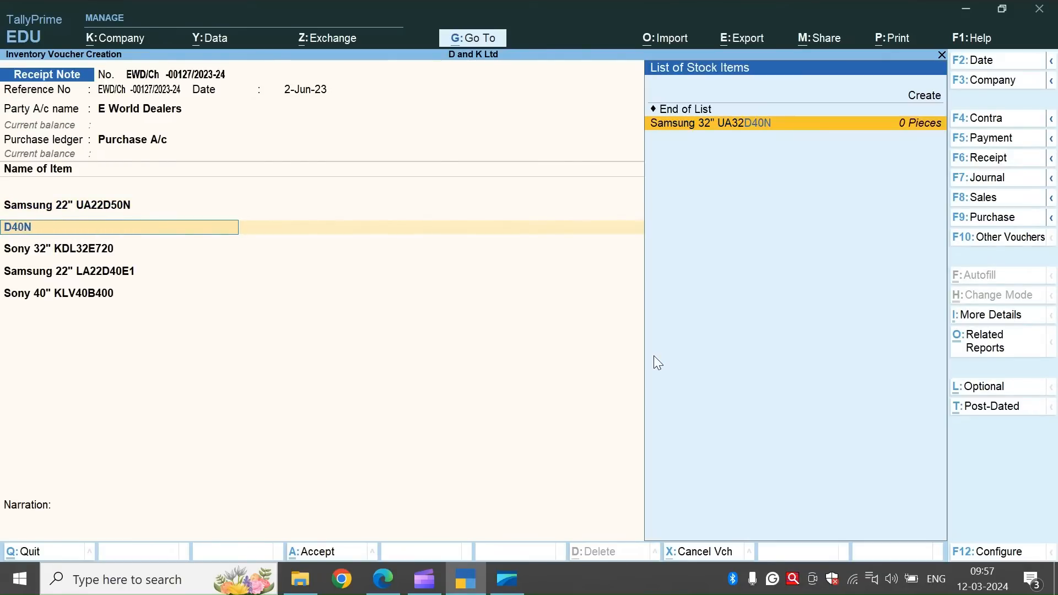
click(719, 113)
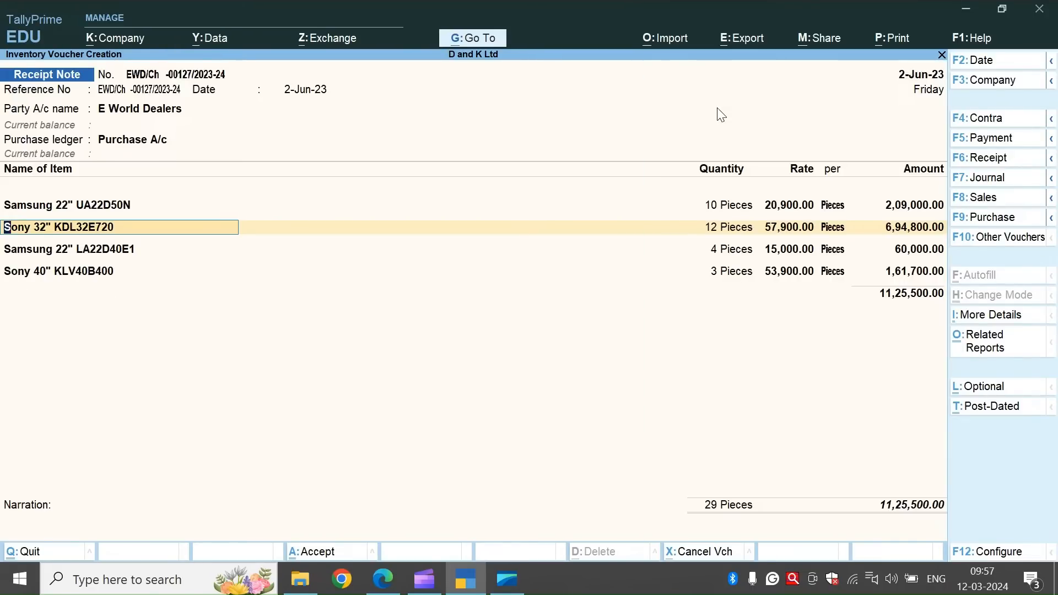
Set the received quantity of Sony 32" KDL32E720 to 8 pieces and end its item allocations.
key(Return)
key(Return)
key(Return)
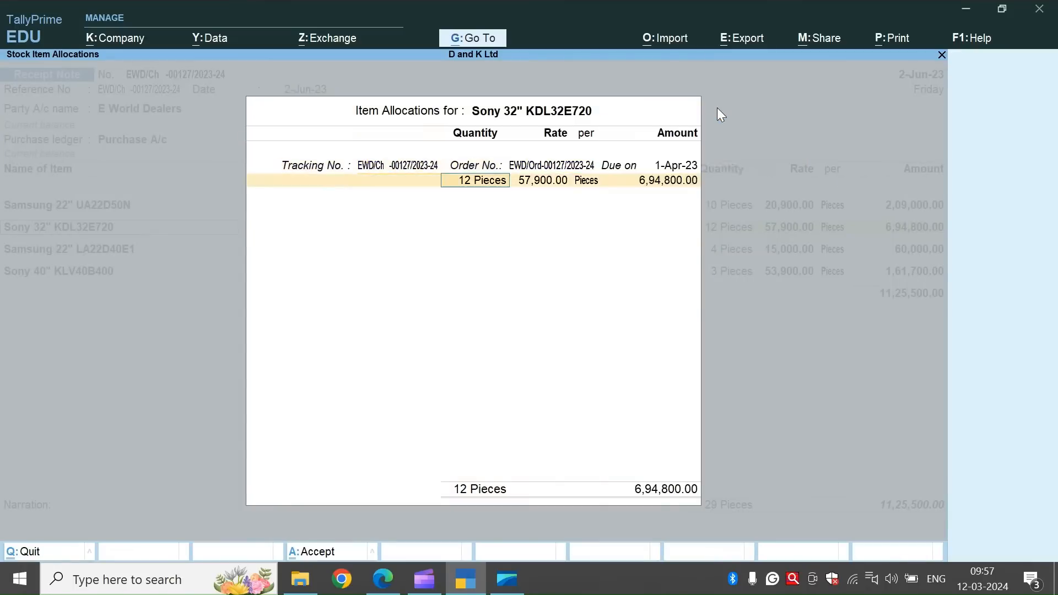
text(8)
key(Return)
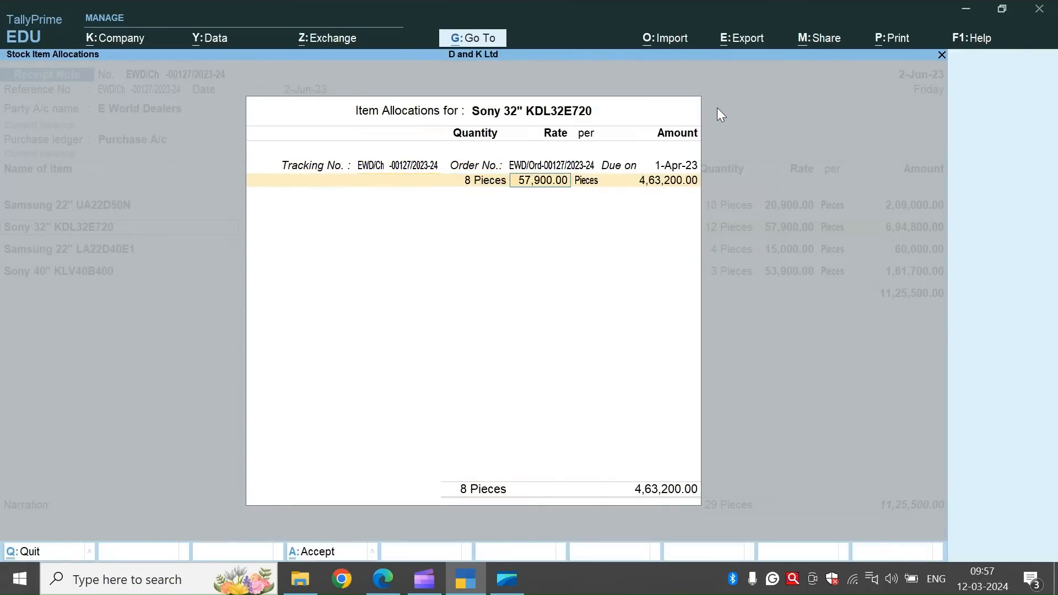
key(Return)
key(Return)
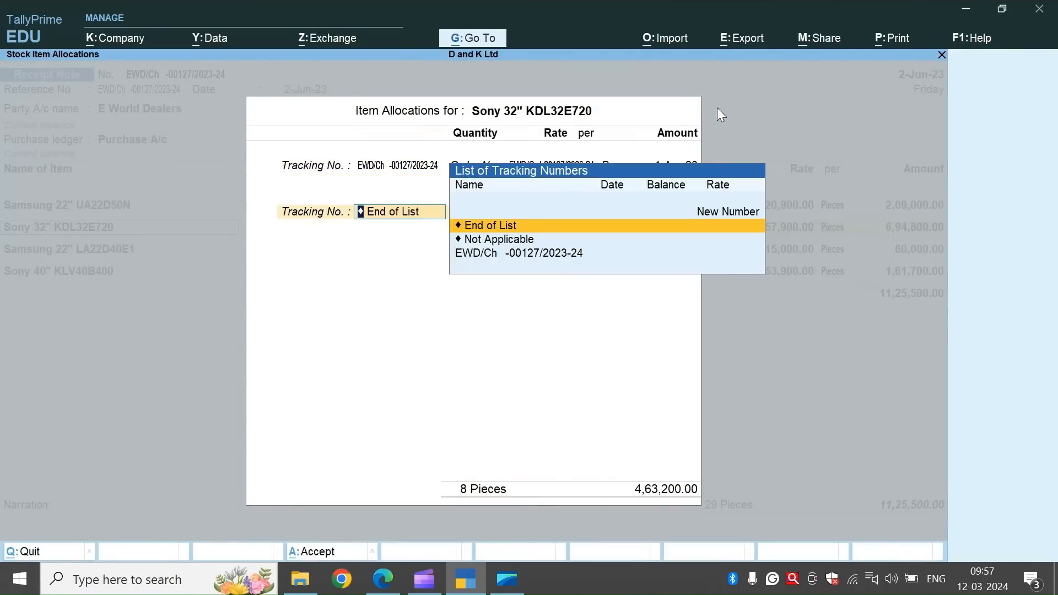
key(Return)
Accept the order allocations for Samsung 22" LA22D40E1 with 4 pieces and Sony 40" KLV40B400 with 3 pieces.
key(Return)
key(Return)
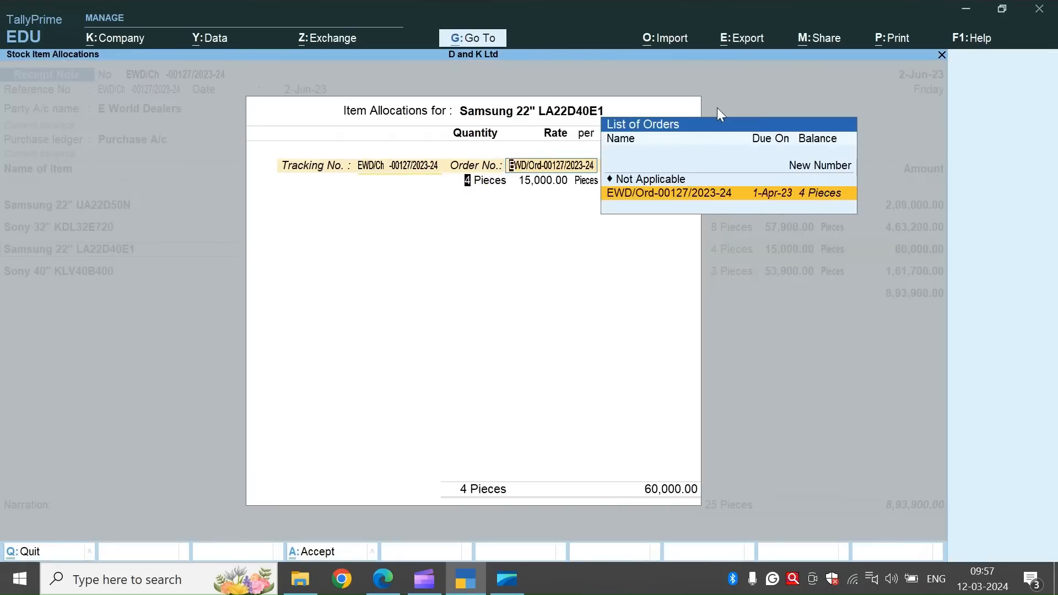
key(Return)
key(Return)
key(Return)
key(Return)
key(Return)
key(Return)
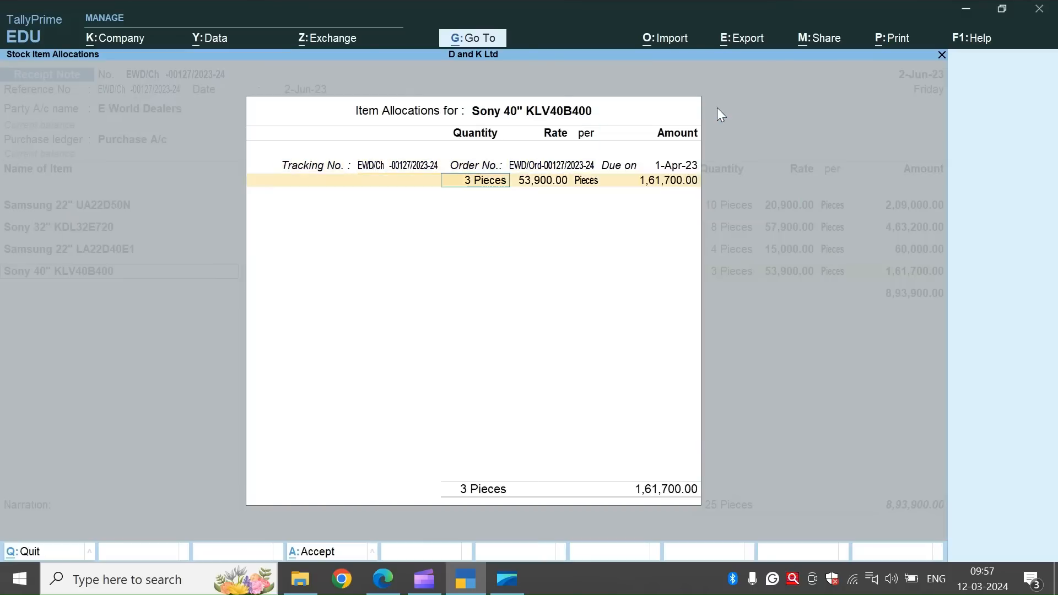
key(Return)
key(Return)
End the item list, save the receipt note with a blank narration, and quit voucher creation.
key(Return)
key(Return)
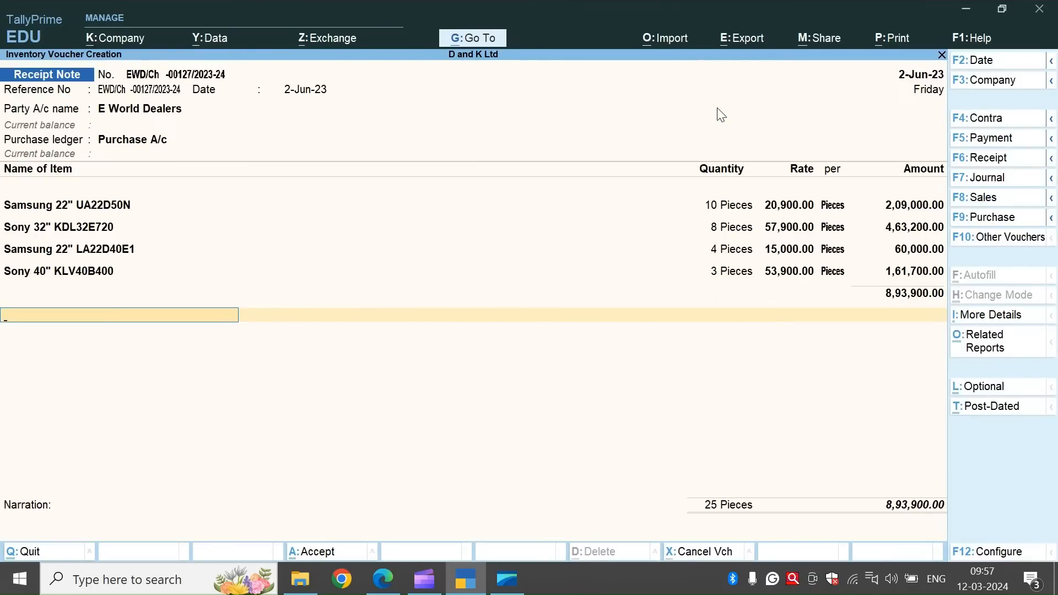
key(Return)
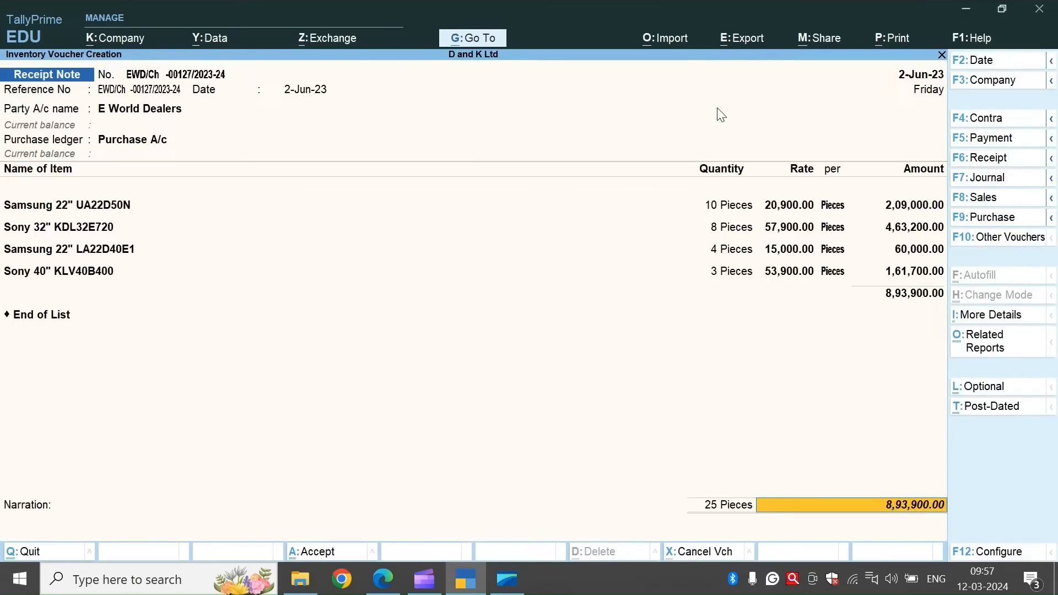
key(Return)
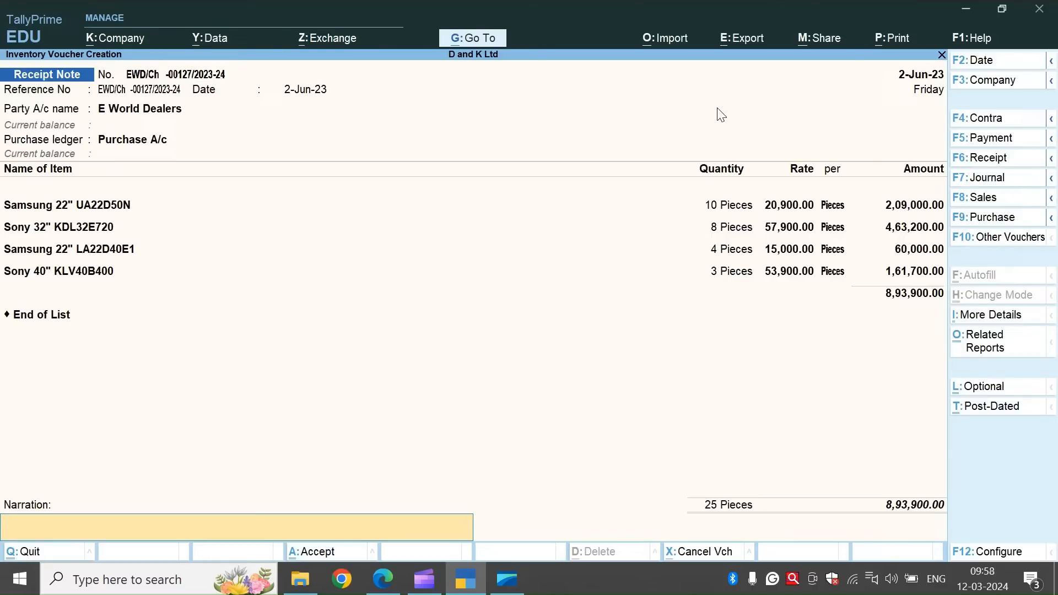
key(ctrl+a)
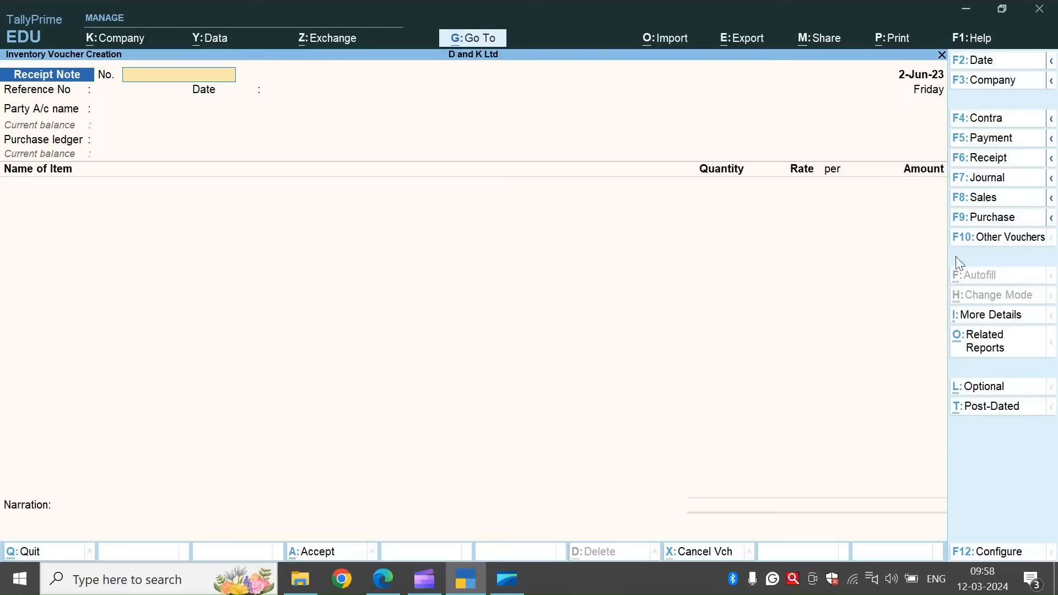
key(Escape)
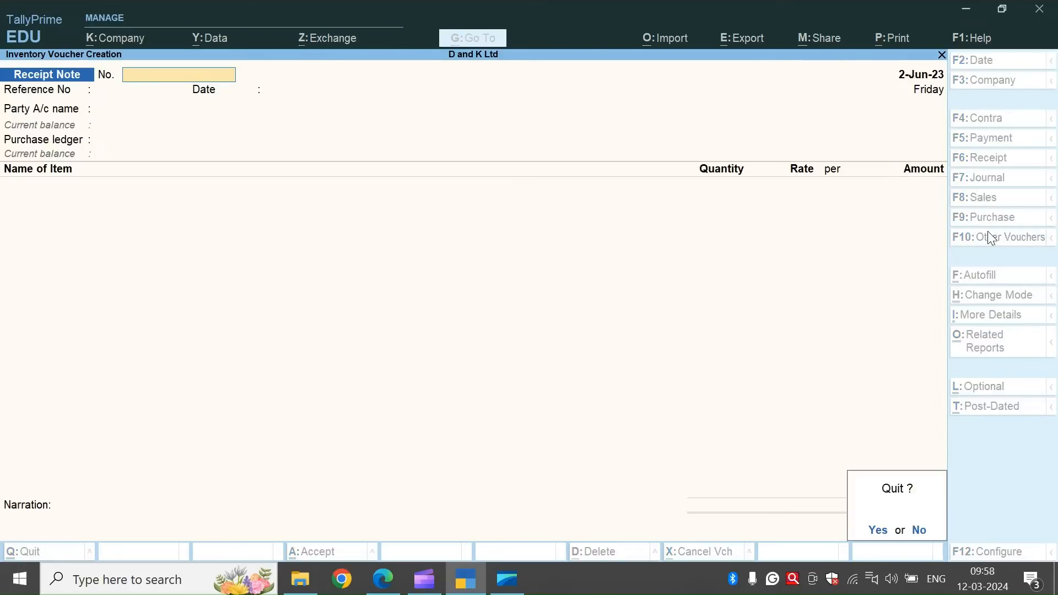
key(Return)
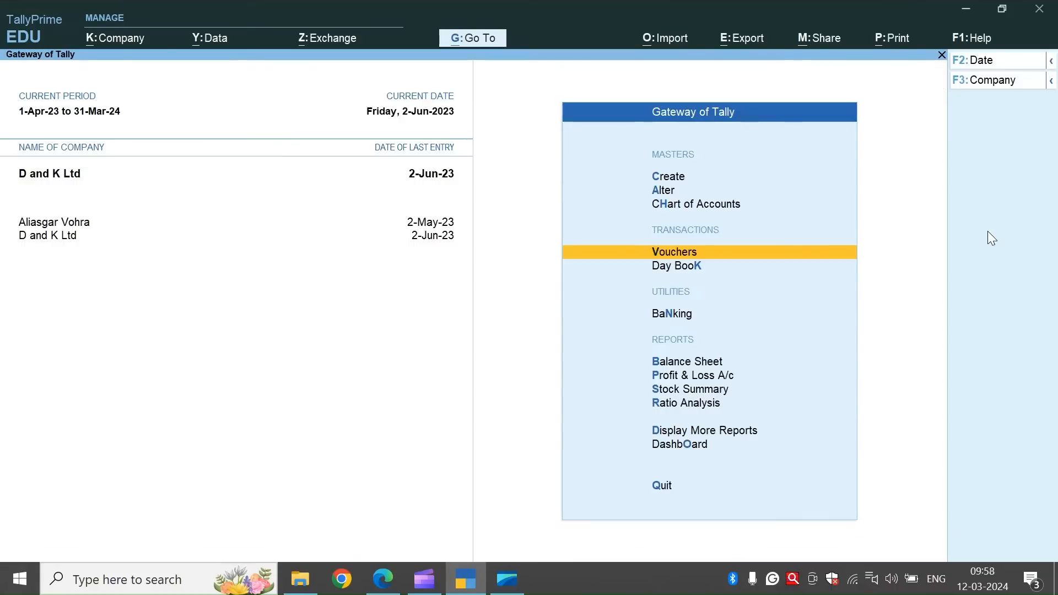
View the outstanding purchase orders report for all orders in the inventory statements.
click(718, 430)
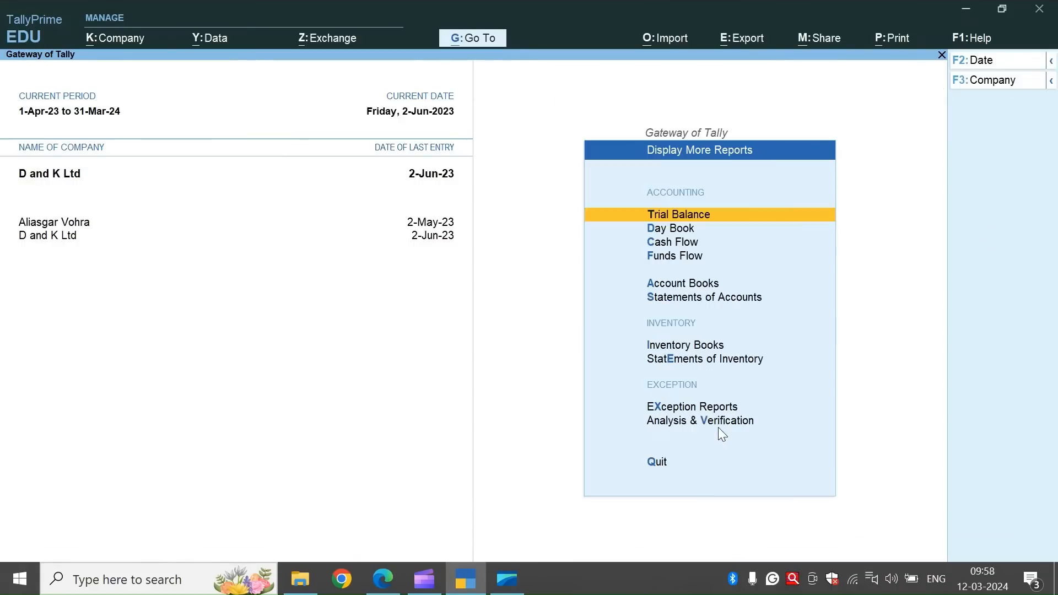
click(697, 359)
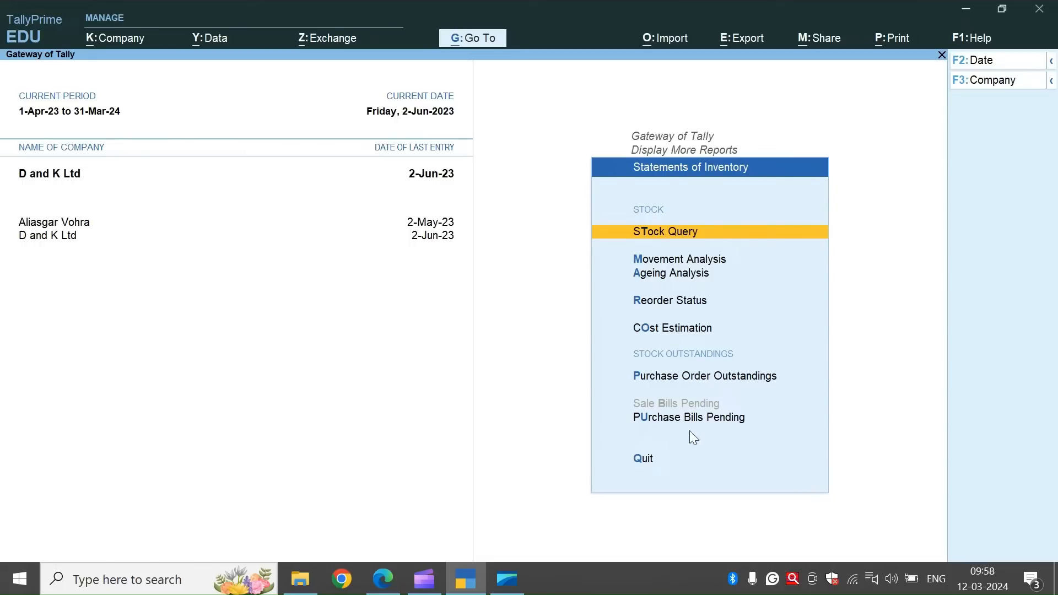
click(715, 379)
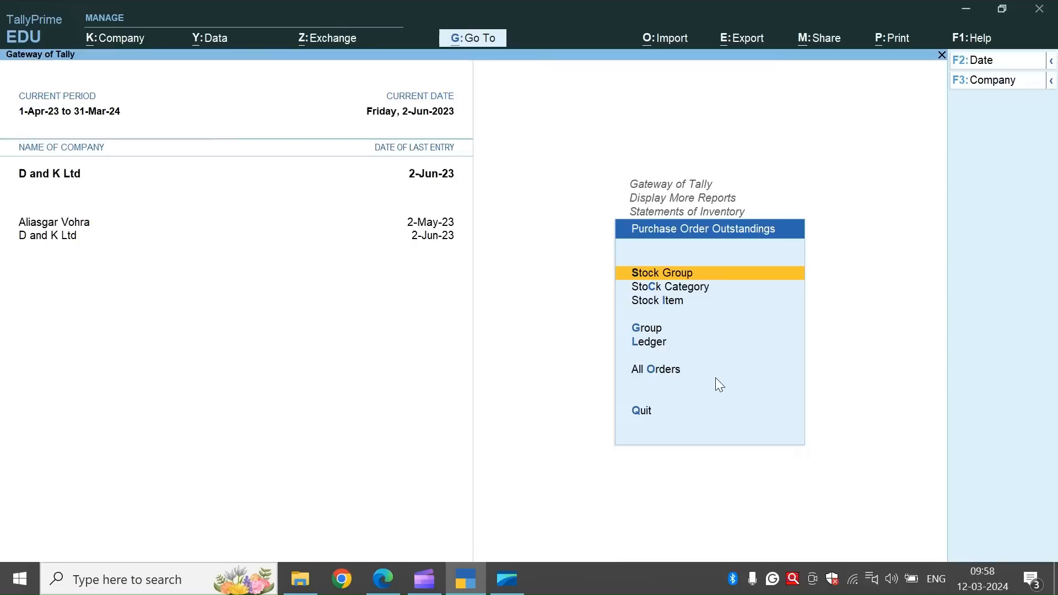
click(654, 369)
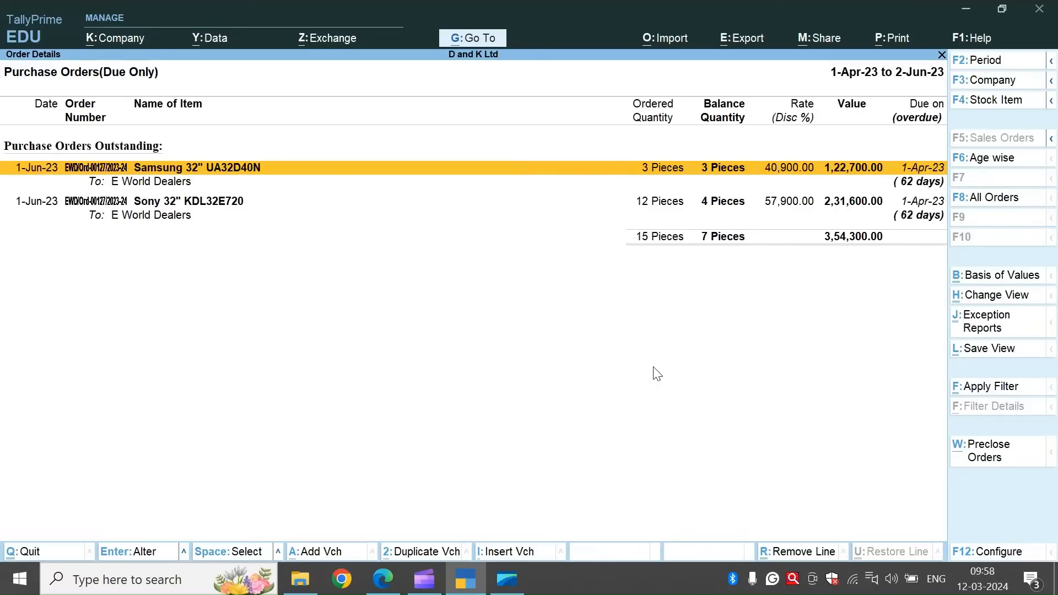
key(Escape)
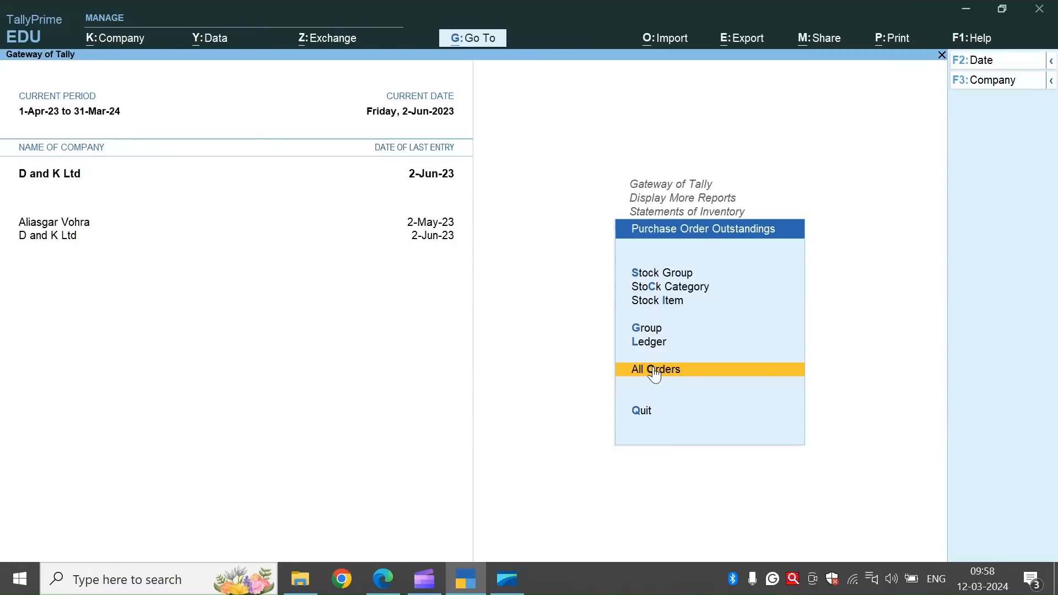
Review the Purchase Bills Pending report and return to the Gateway of Tally.
key(Escape)
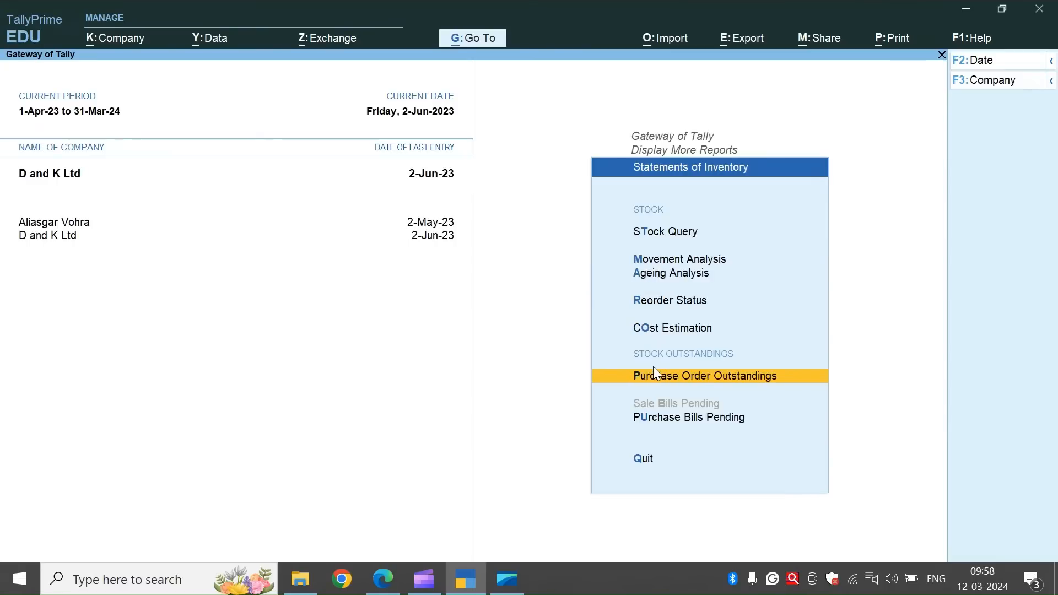
click(687, 422)
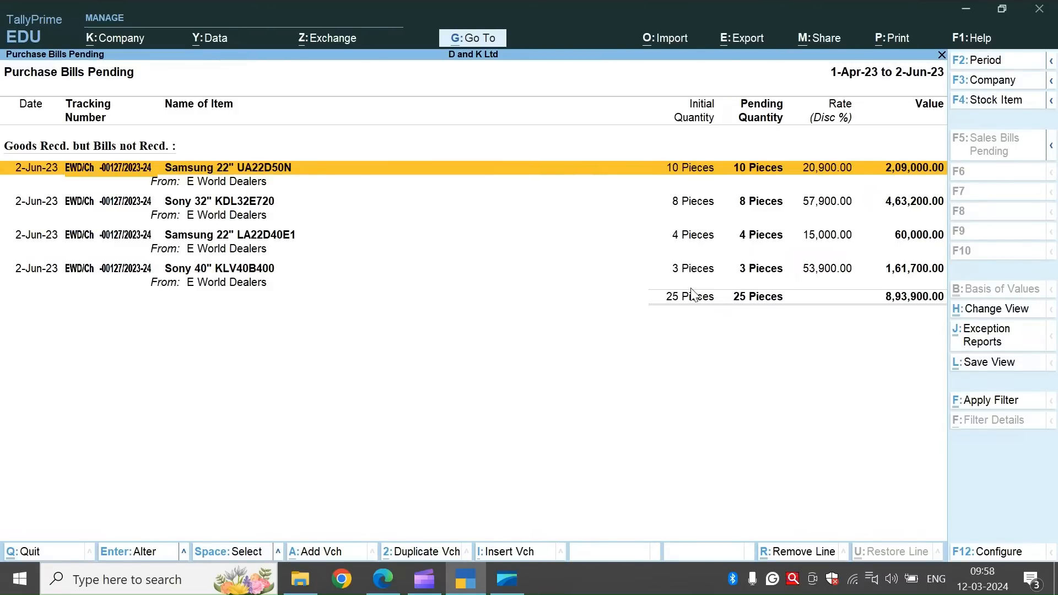
key(Escape)
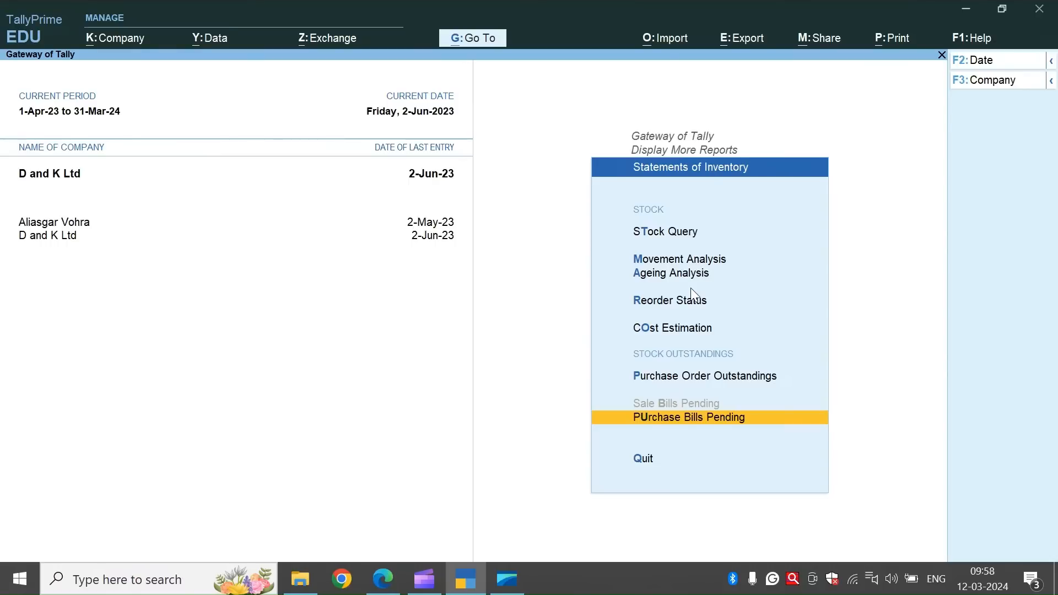
key(Escape)
key(Escape)
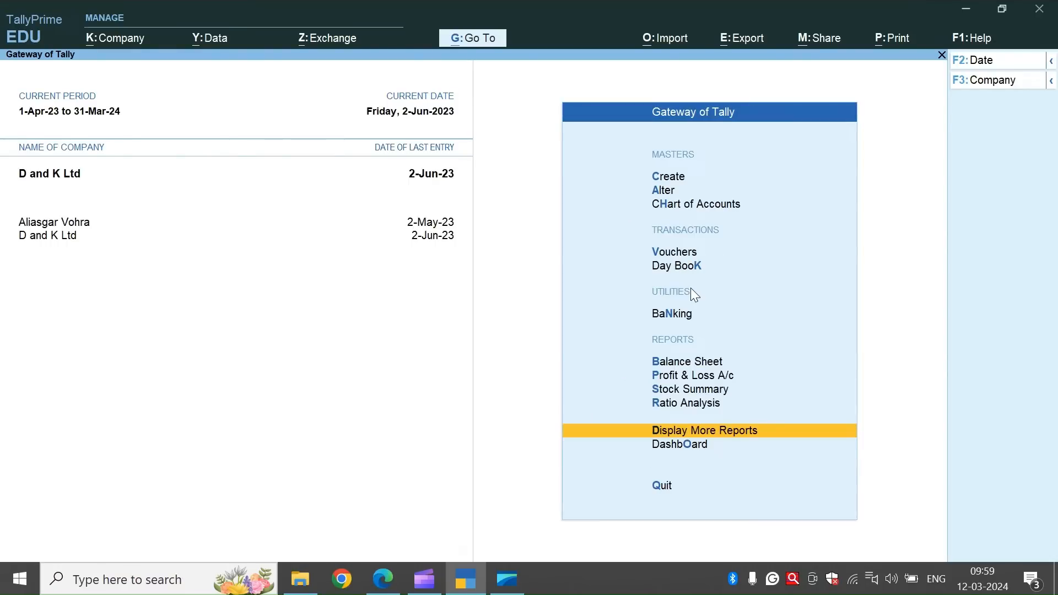
Start a Rejections Out voucher, showing the inactive voucher types and activating that type.
click(683, 255)
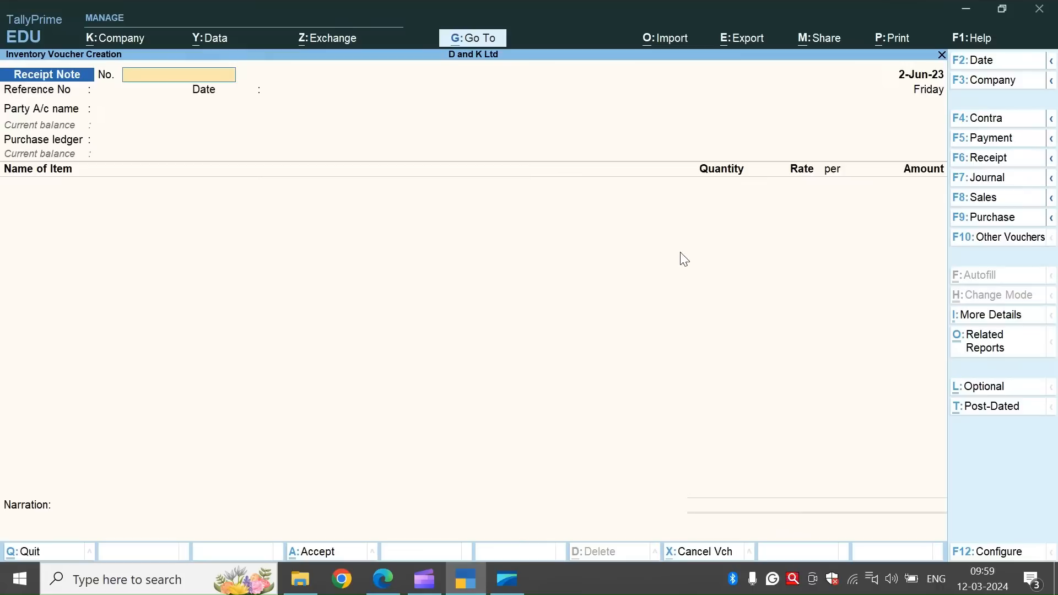
click(1004, 243)
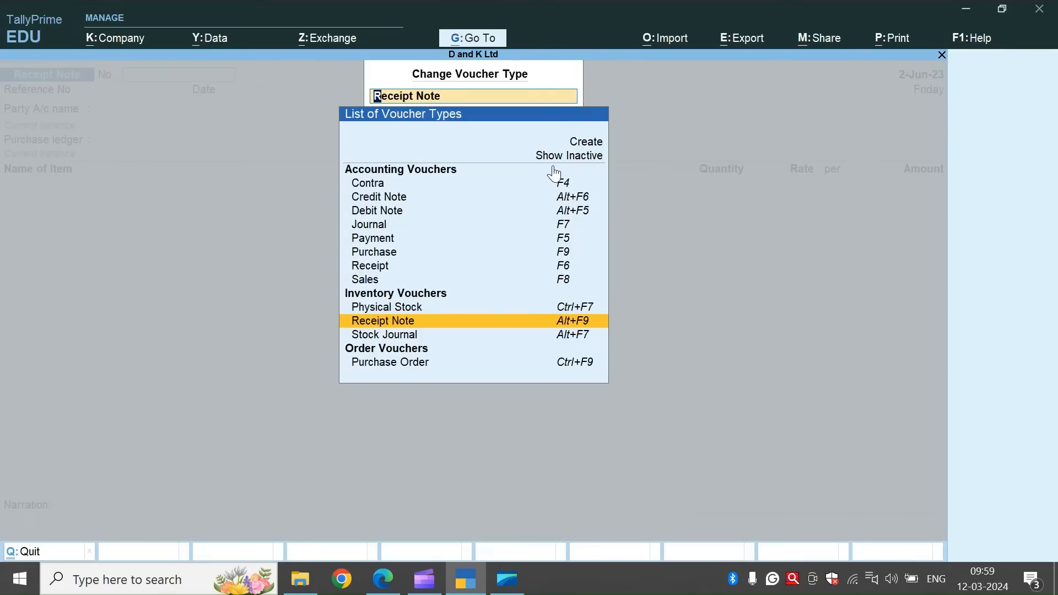
click(569, 155)
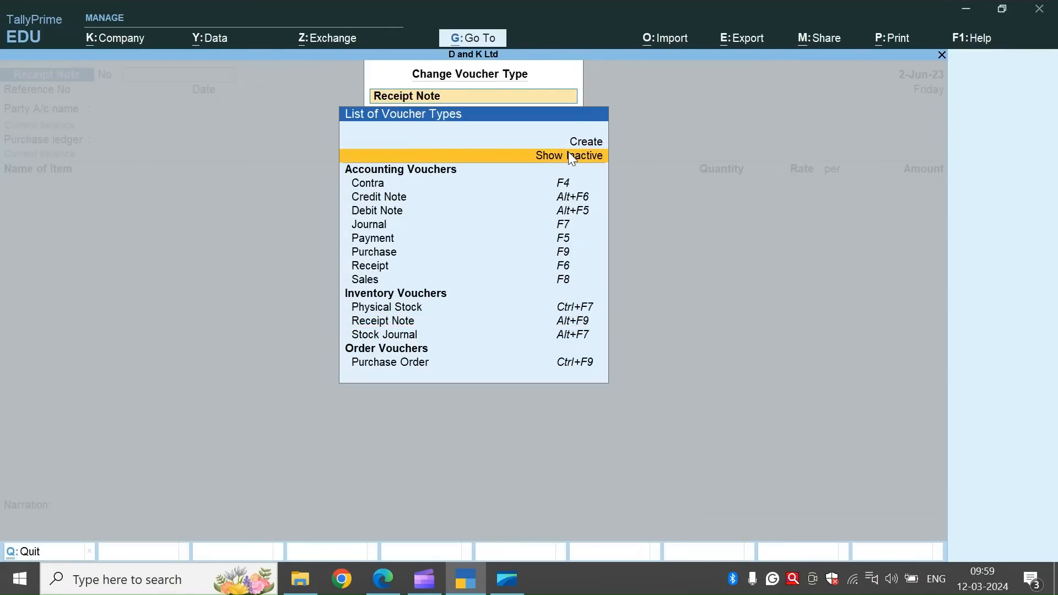
click(569, 156)
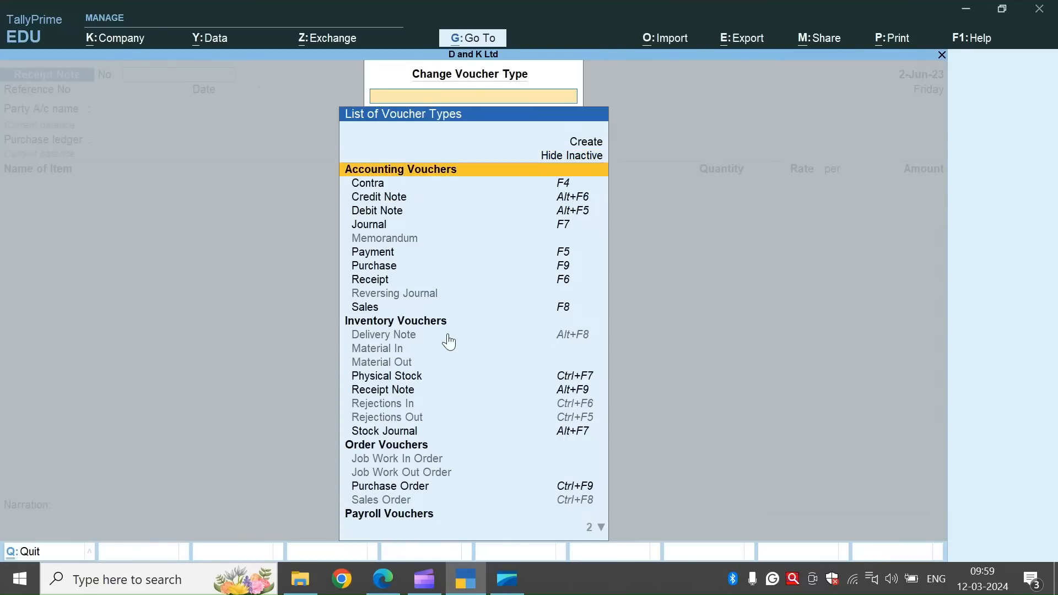
click(399, 419)
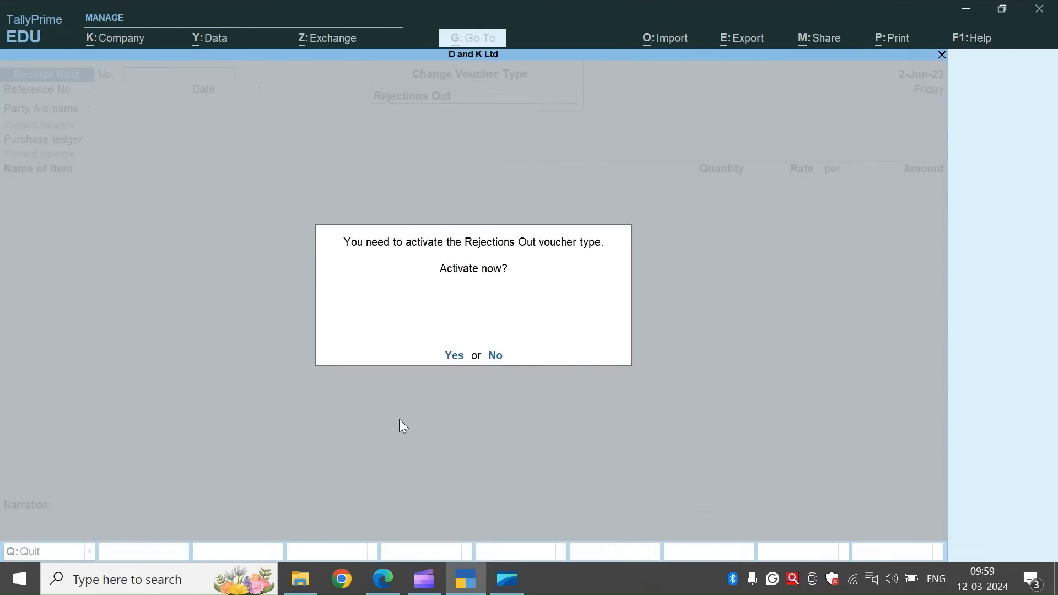
key(y)
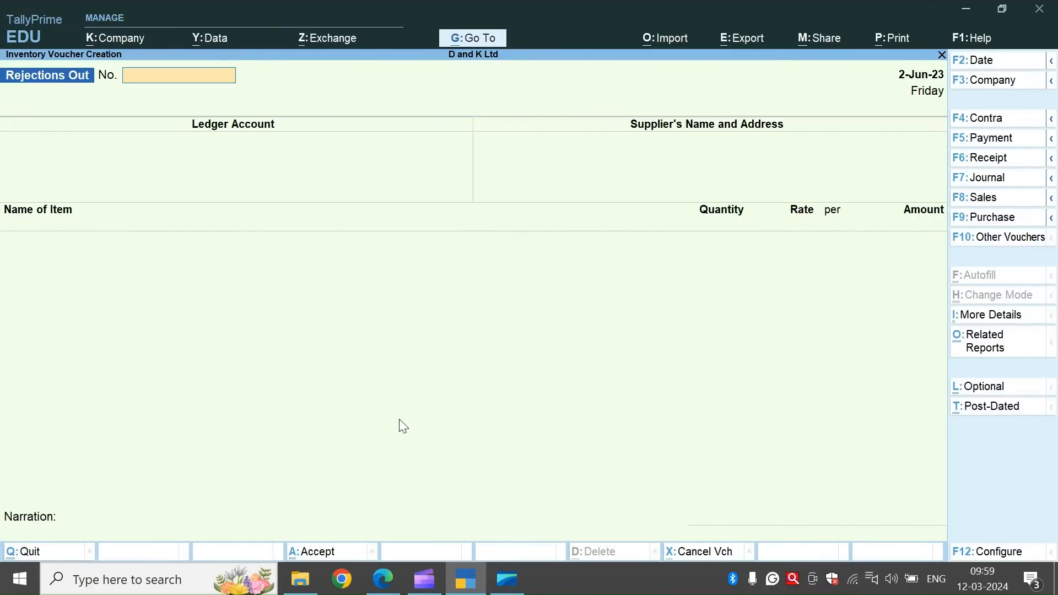
Copy the rejection reference EWD/REJ-01/2023-24 from the assignment document and enter it as the Rejections Out voucher number in TallyPrime.
key(alt+Tab)
scroll(373, 406, down, 5)
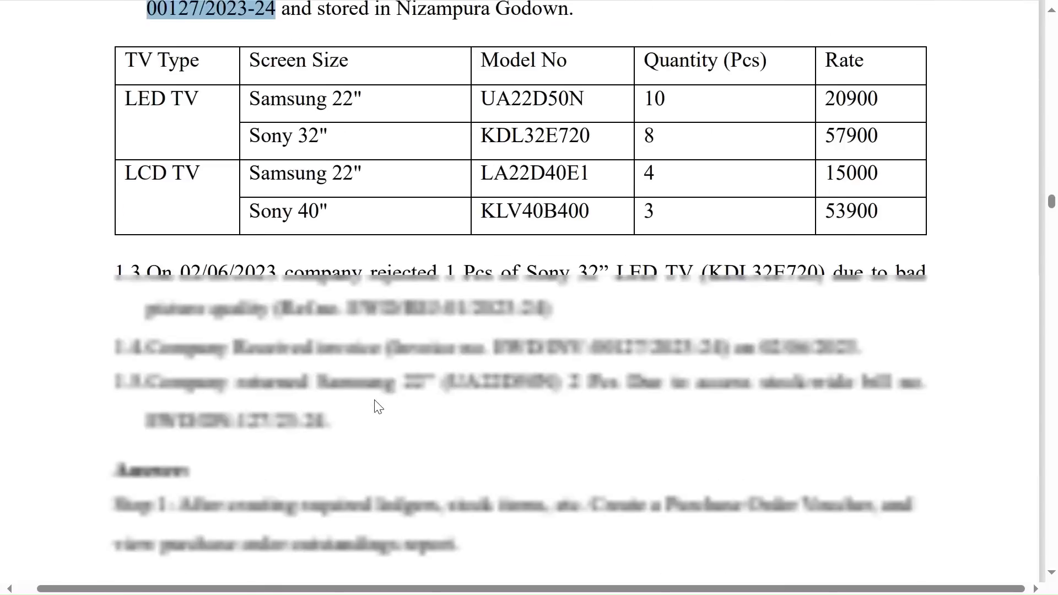
drag(350, 304, 542, 314)
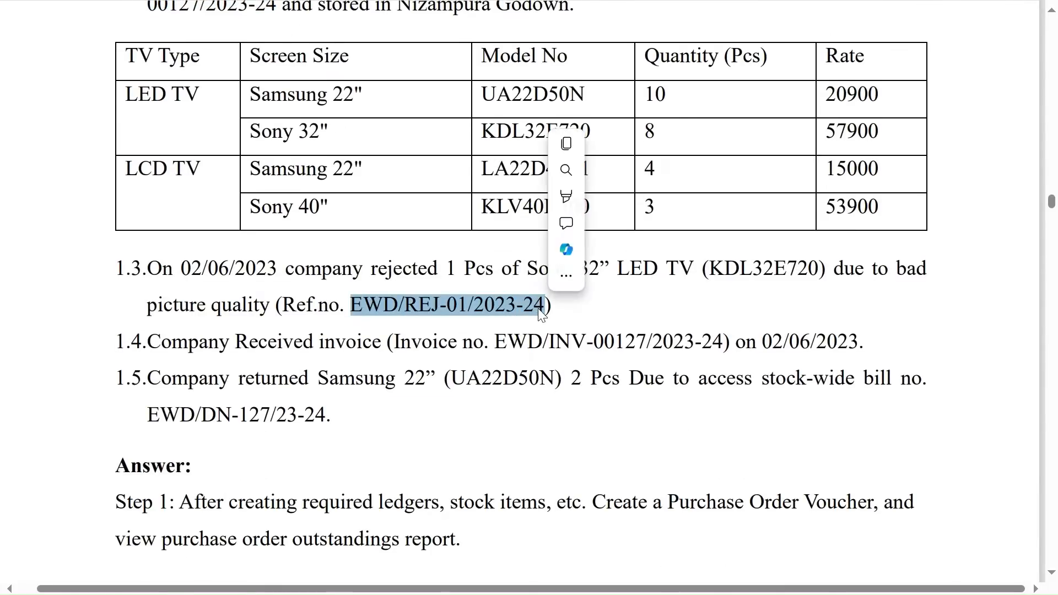
key(ctrl+c)
key(alt+Tab)
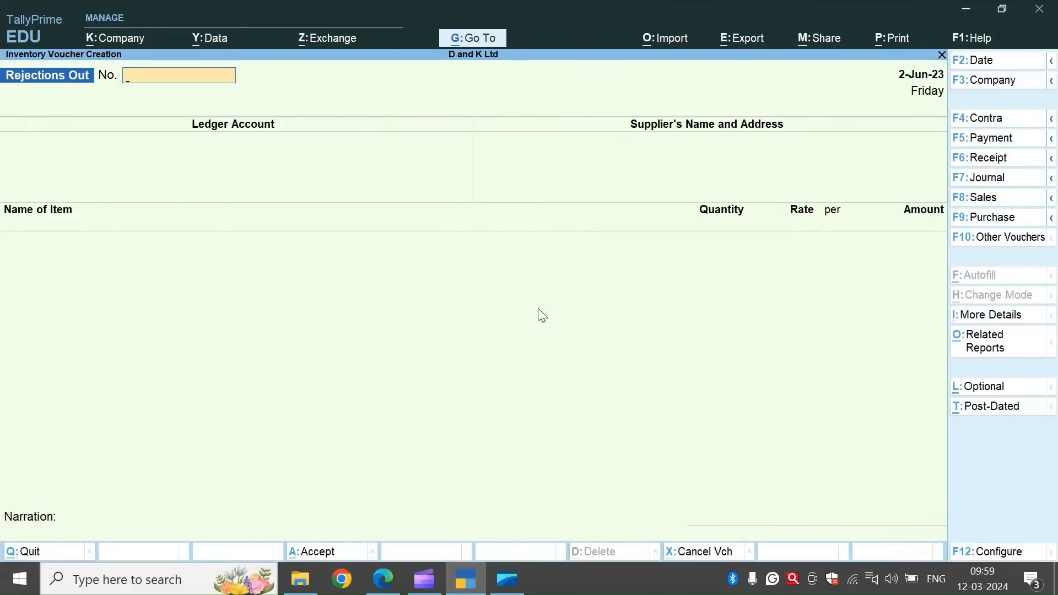
key(ctrl+v)
key(Return)
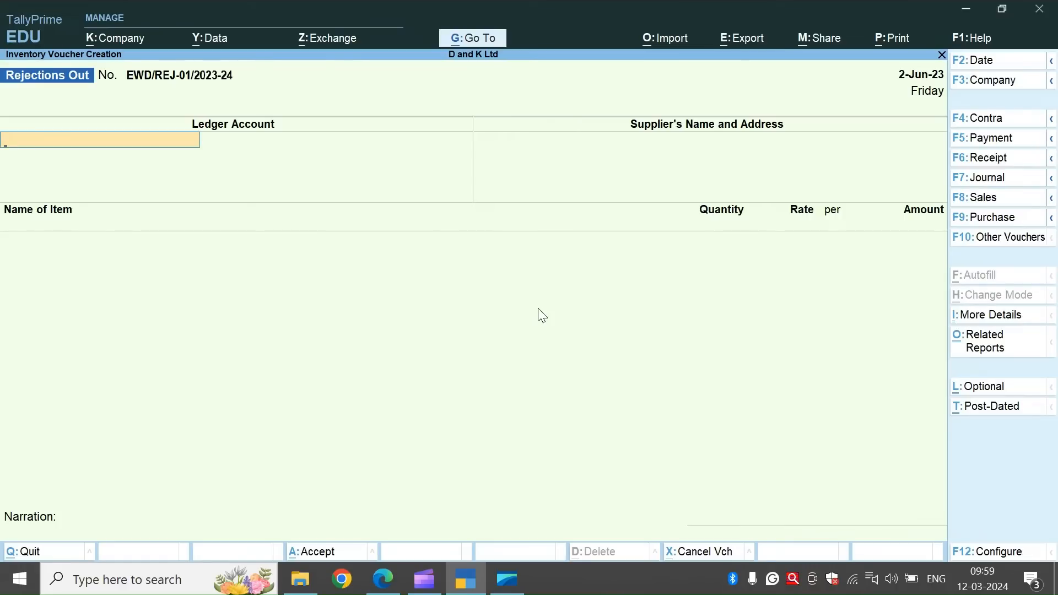
Choose E World Dealers as the ledger account and accept it as the supplier, leaving the address blank.
text(E)
key(Return)
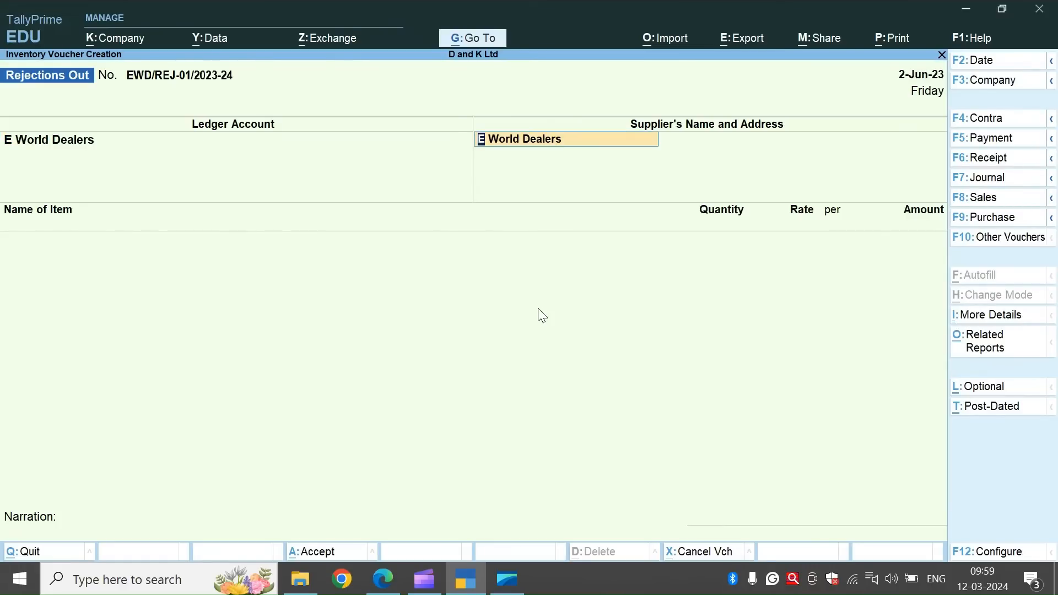
key(Return)
key(Return)
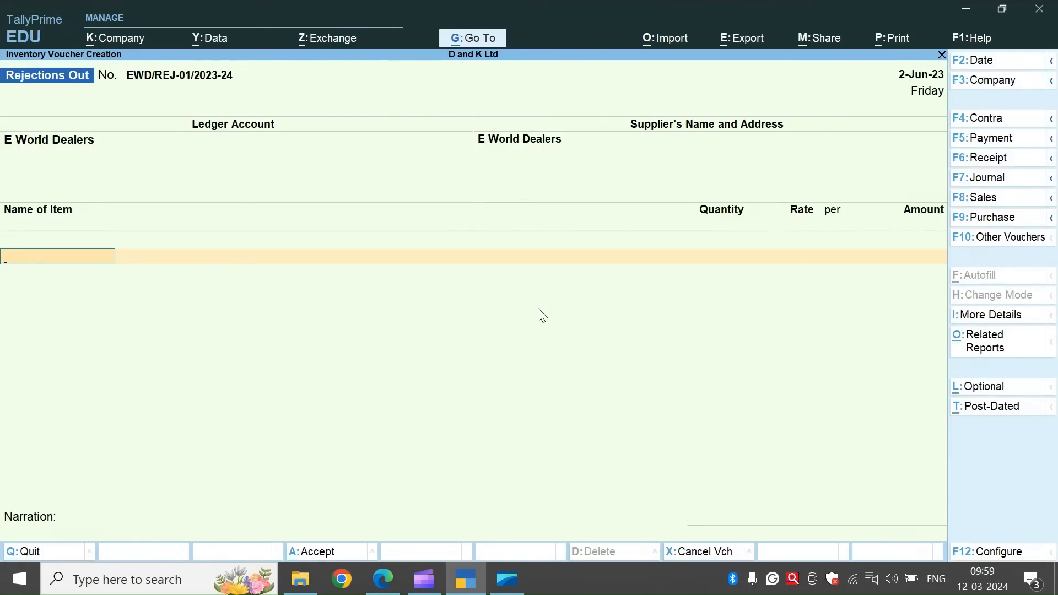
Add 1 piece of Sony 32" KDL32E720 at 57,900.00, tracked against EWD/Ch -00127/2023-24, and end the allocation list.
text(So)
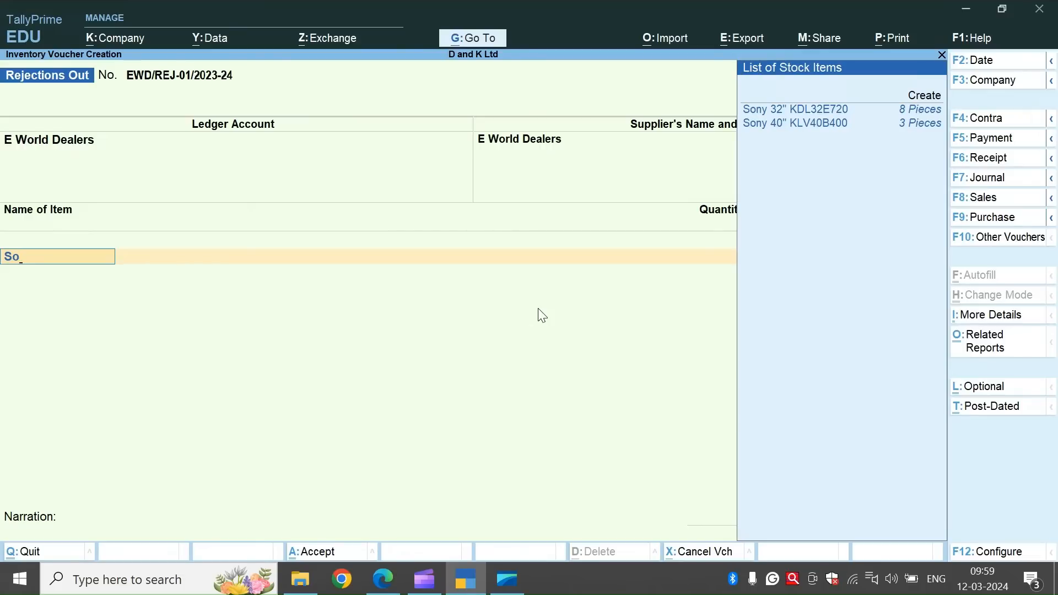
key(Down)
key(Return)
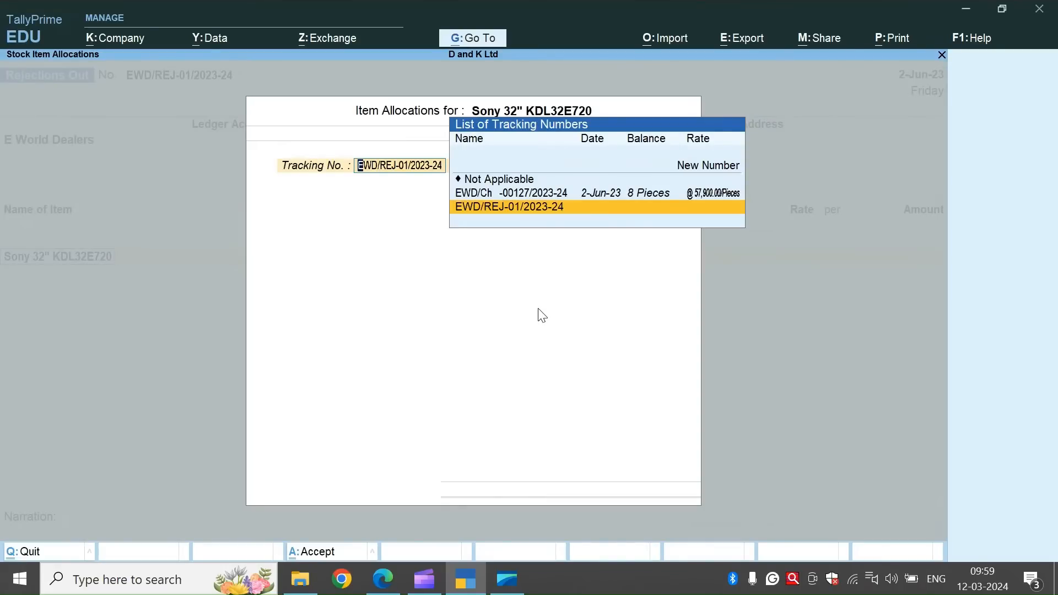
key(Up)
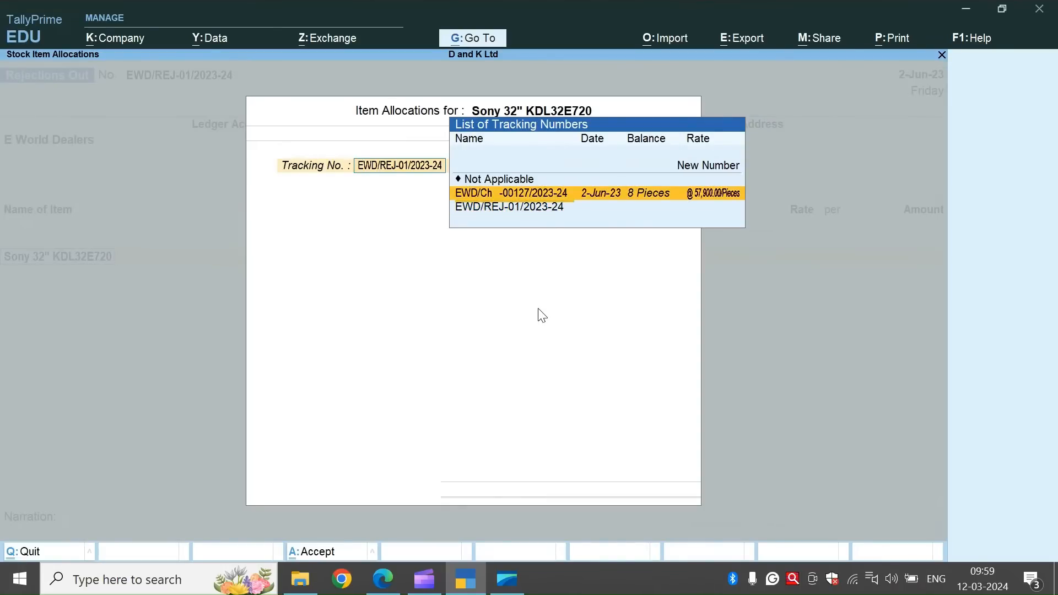
key(Return)
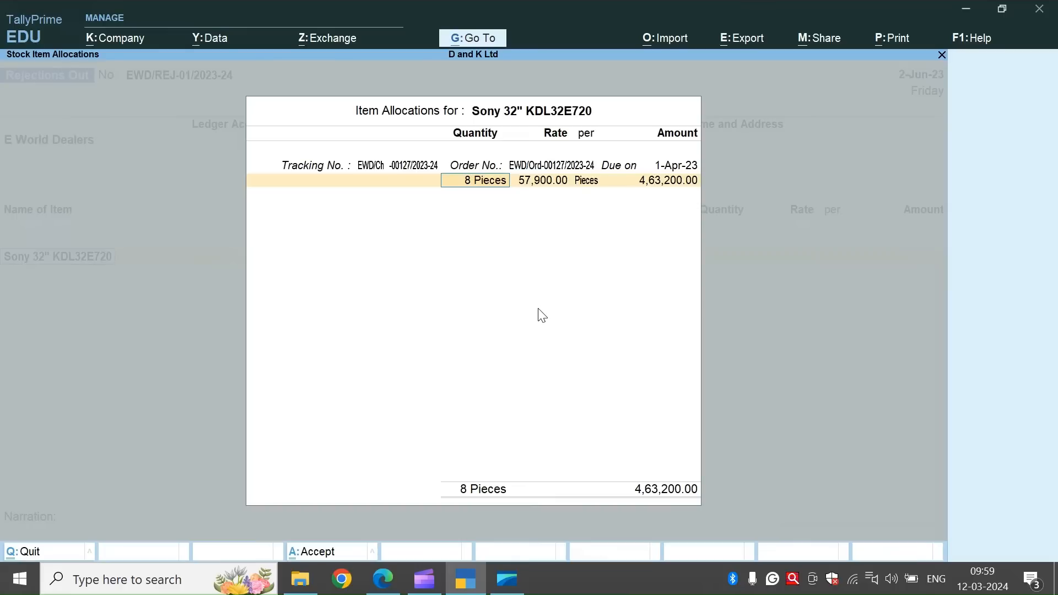
text(1)
key(Return)
key(Return)
key(Return)
key(Return)
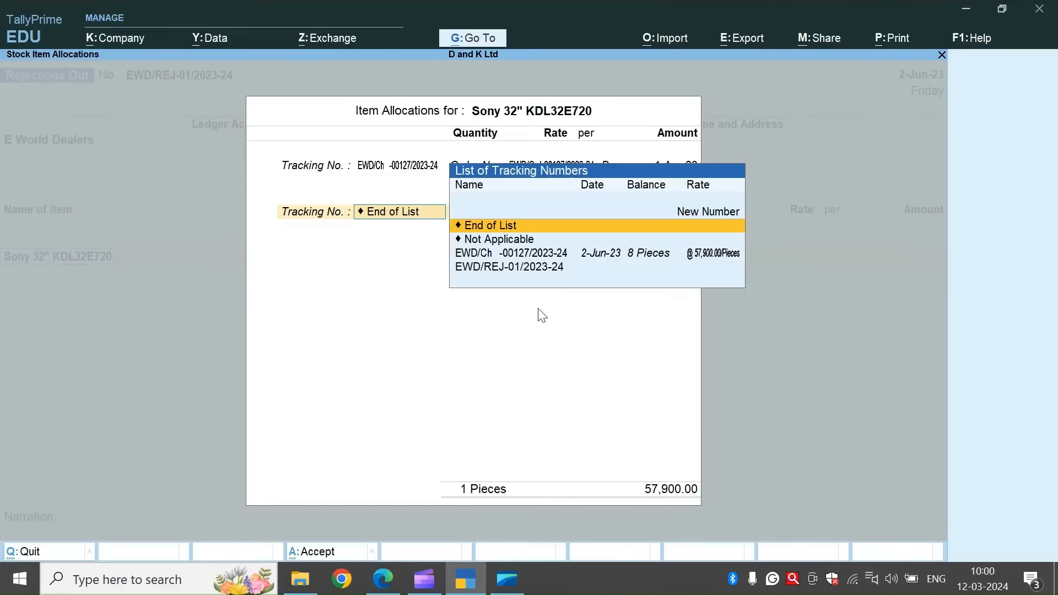
End the item list, save the Rejections Out voucher with a blank narration, and quit voucher creation.
key(Return)
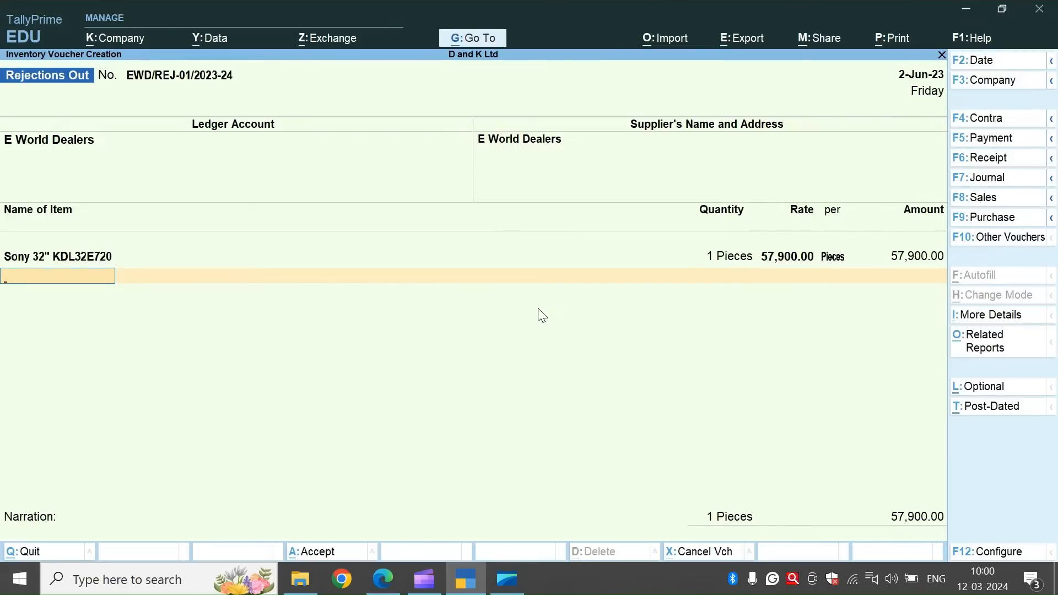
key(Return)
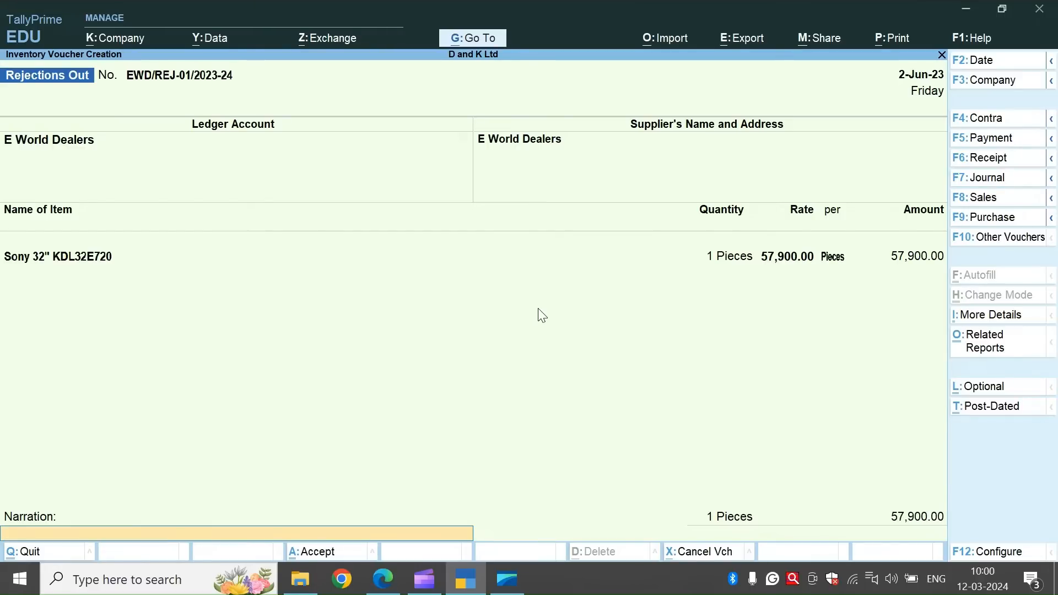
key(Return)
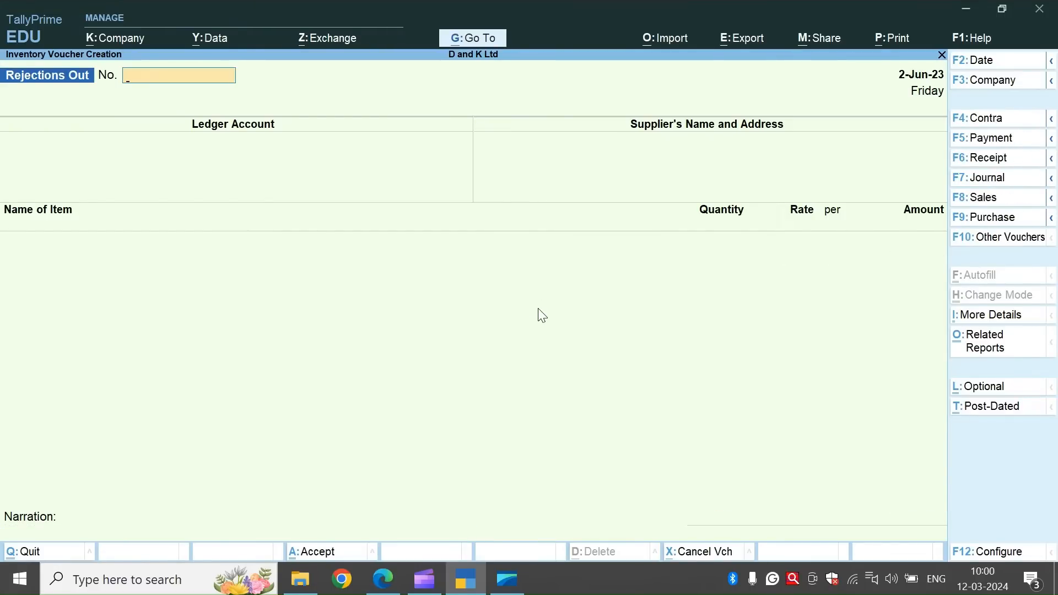
key(Escape)
Open the Purchase Order Outstandings choices within the inventory statements.
key(Down)
key(Down)
key(Down)
key(Down)
key(Down)
key(Down)
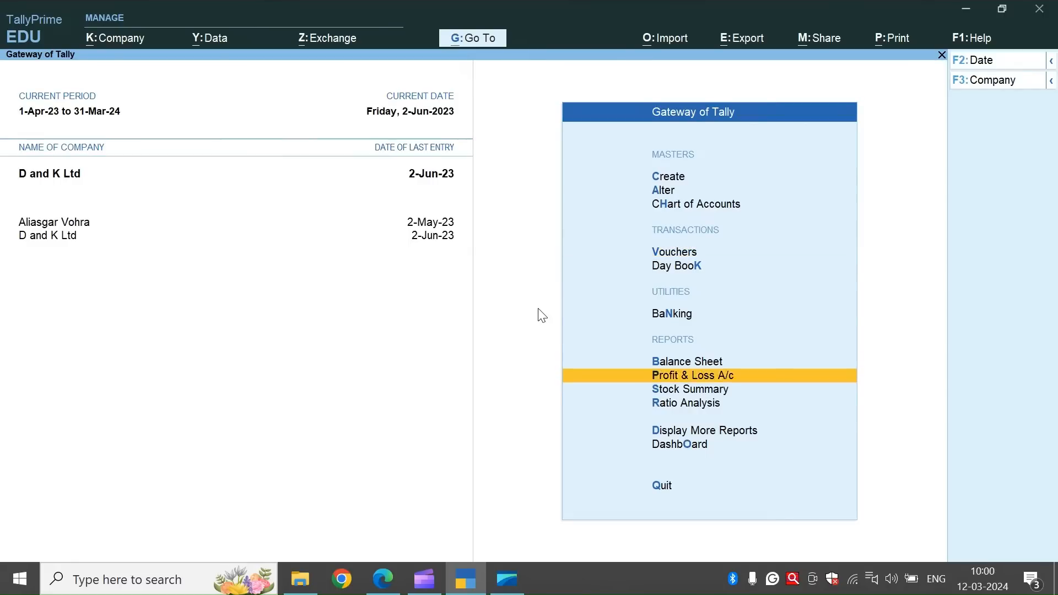
key(Down)
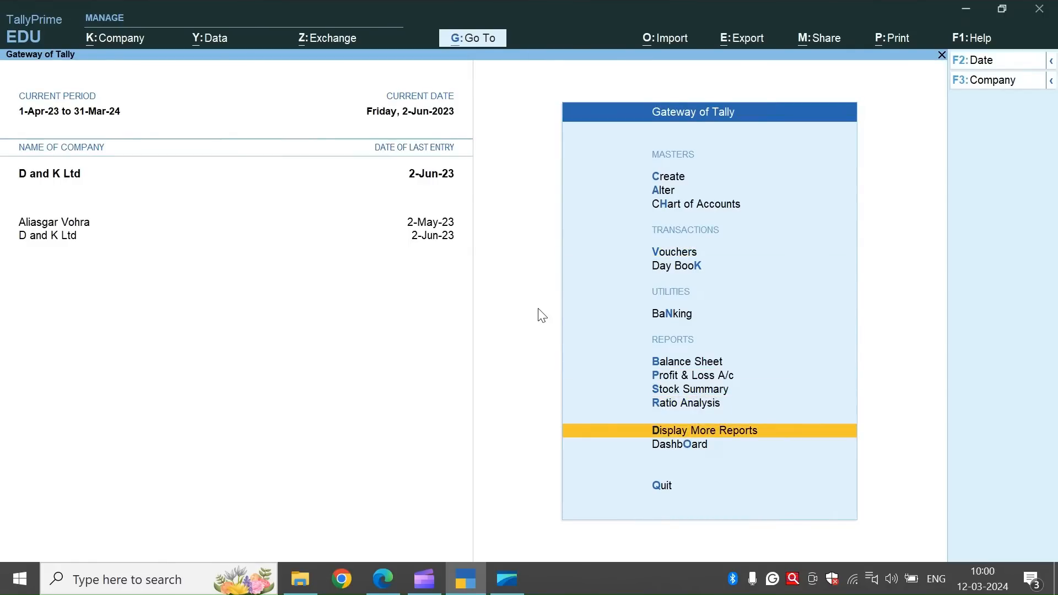
key(Return)
key(Down)
key(Down)
key(Down)
key(Down)
key(Down)
key(Down)
key(Down)
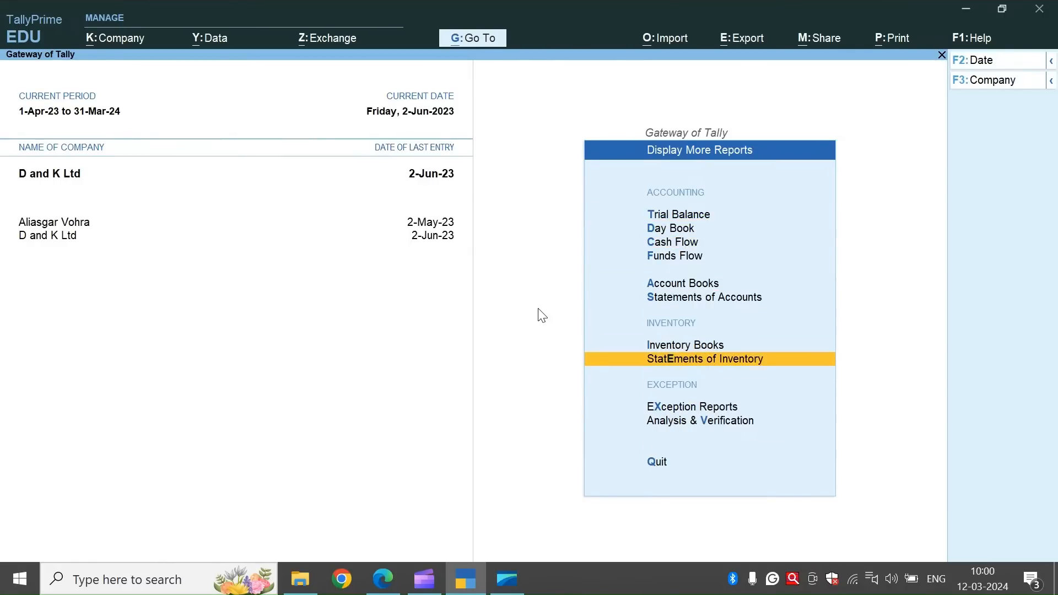
key(Return)
key(Down)
key(Down)
key(Down)
key(Down)
key(Down)
key(Down)
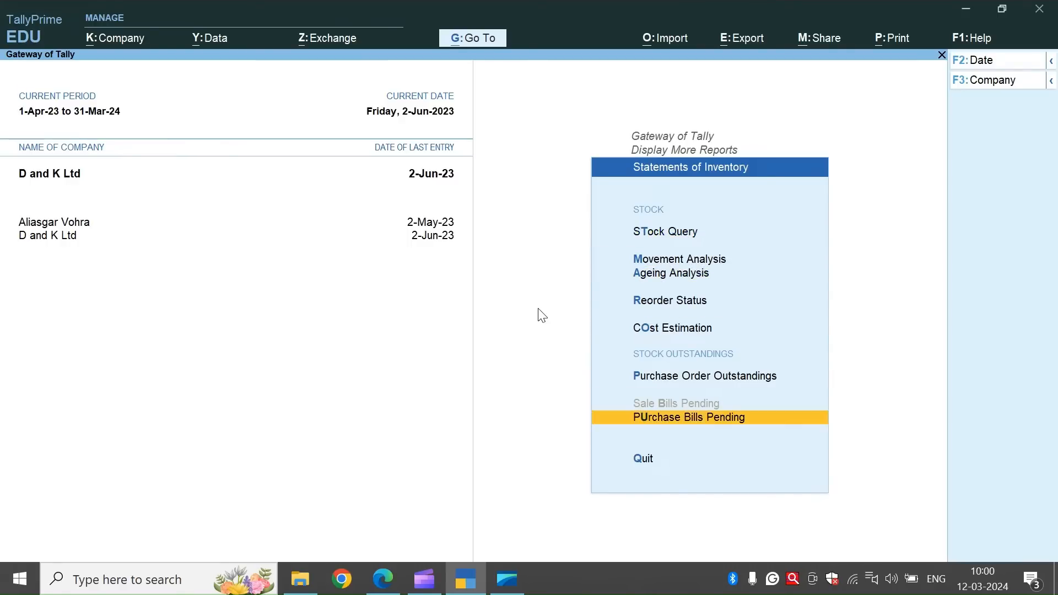
key(Up)
key(Return)
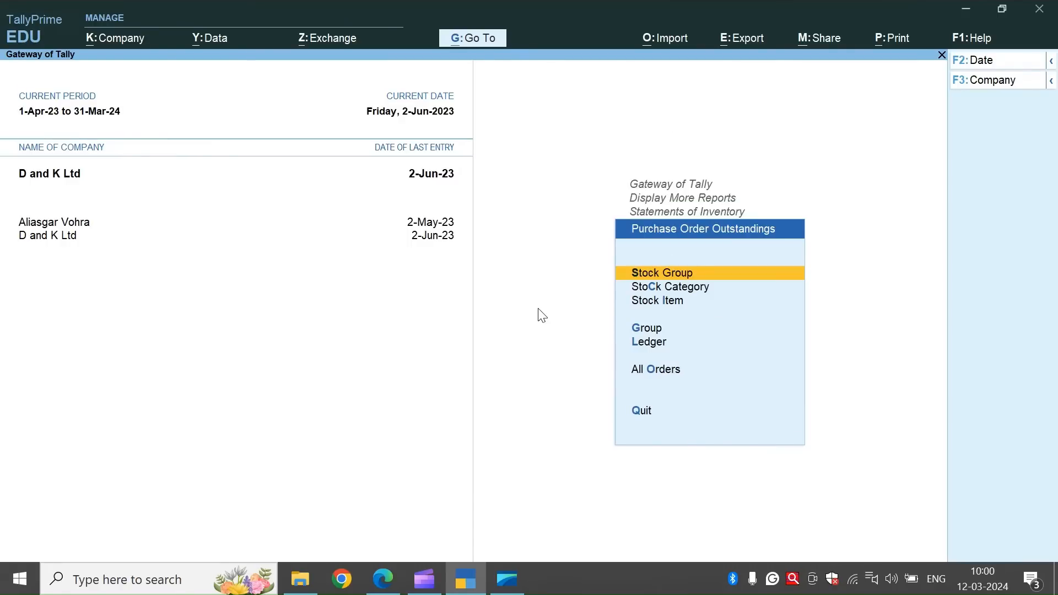
View the outstanding purchase orders report for all orders in detailed format and close it.
key(Down)
key(Down)
key(Down)
key(Down)
key(Down)
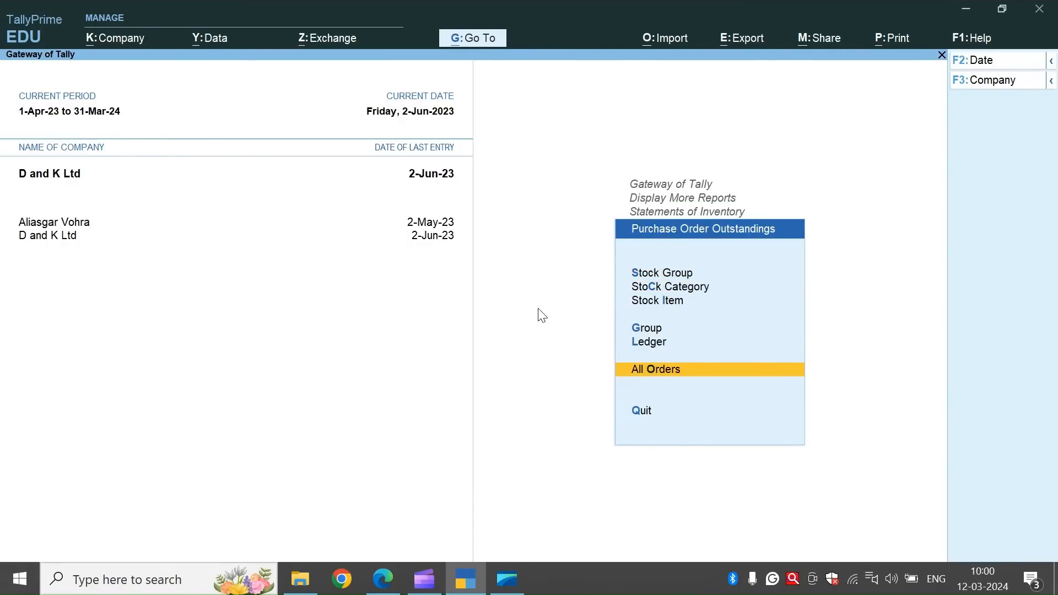
key(Return)
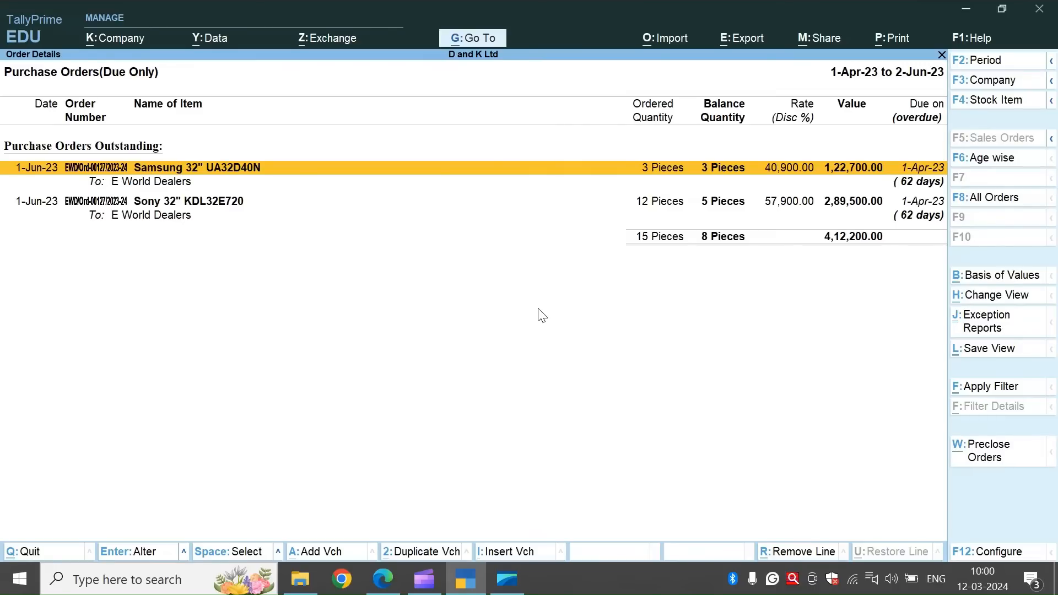
key(alt+F5)
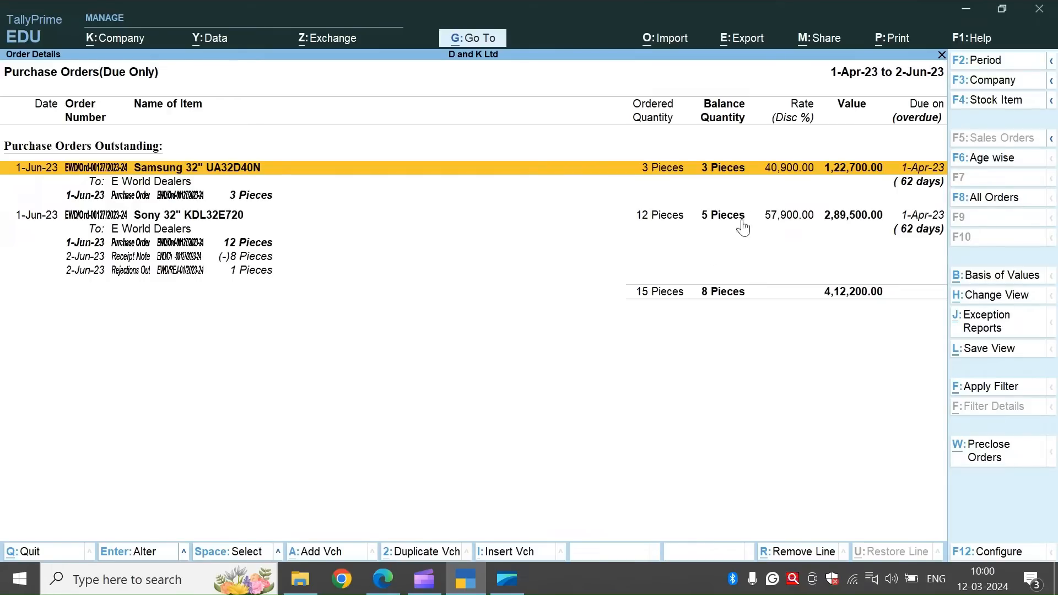
key(Escape)
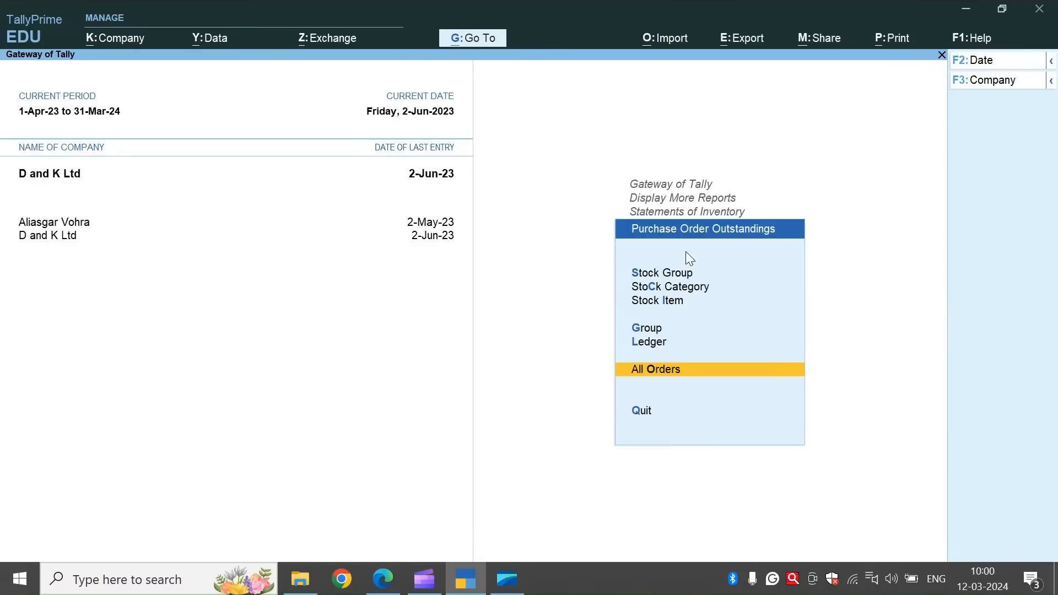
Return to the inventory statements and open the Purchase Bills Pending report.
key(Escape)
key(Down)
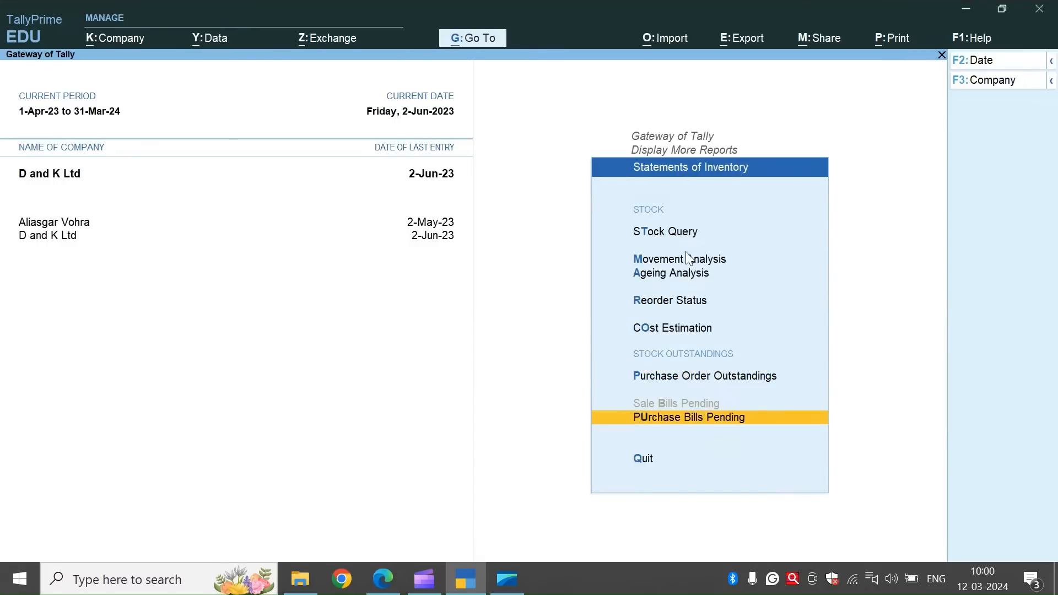
key(Down)
key(Up)
key(Return)
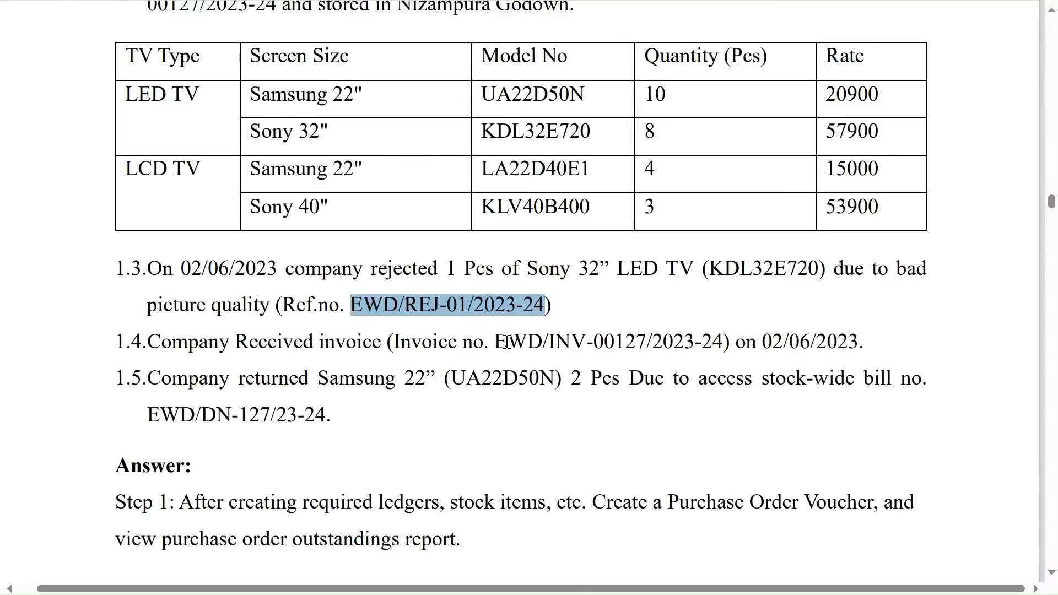
Copy EWD/INV-00127/2023-24 from the assignment document and enter it as the purchase voucher number and supplier invoice number.
drag(495, 342, 716, 351)
key(ctrl+c)
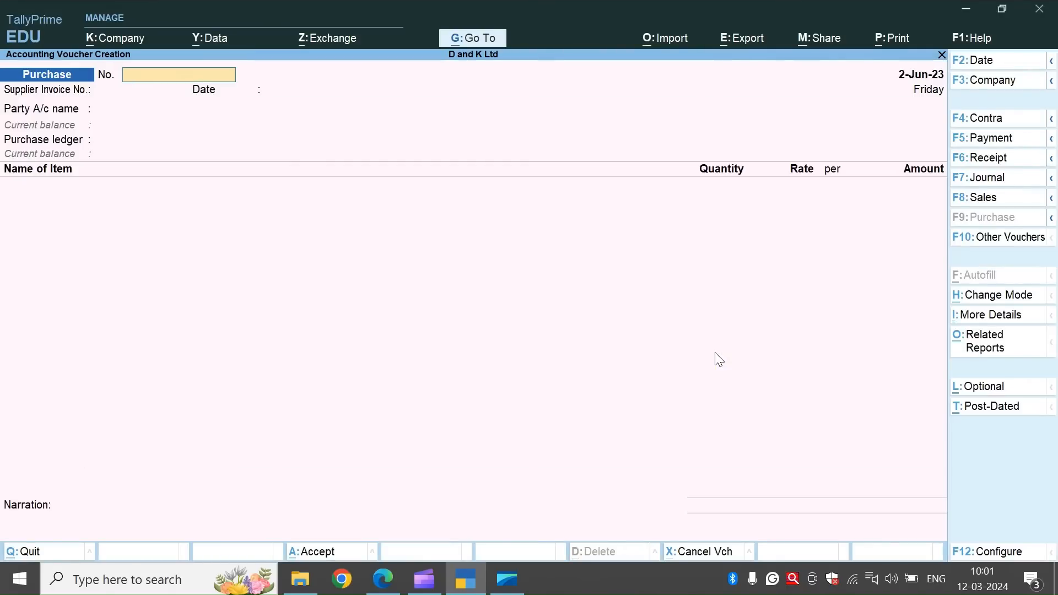
key(ctrl+alt+v)
key(Return)
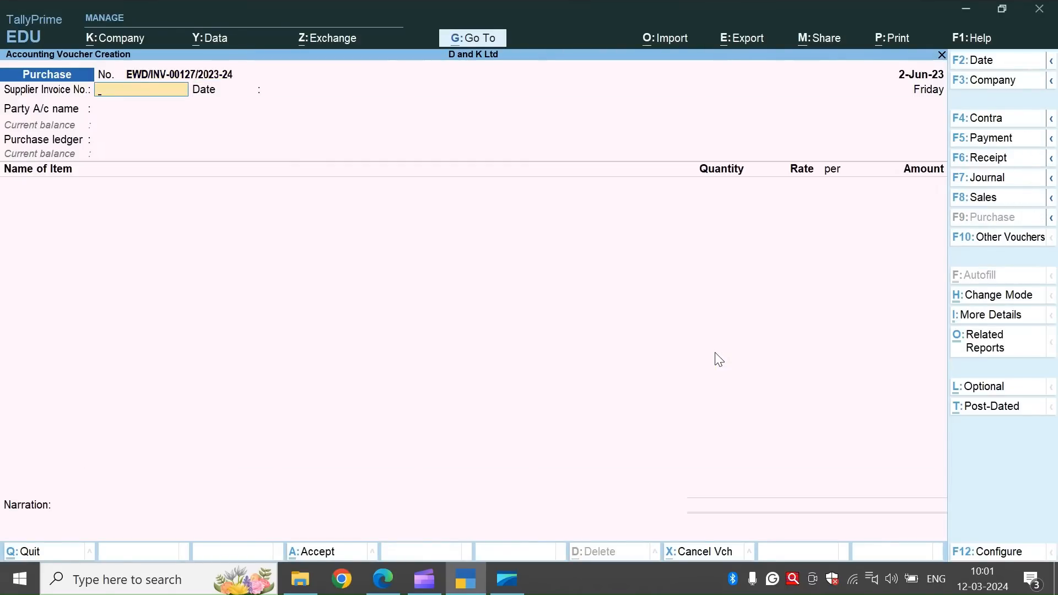
key(ctrl)
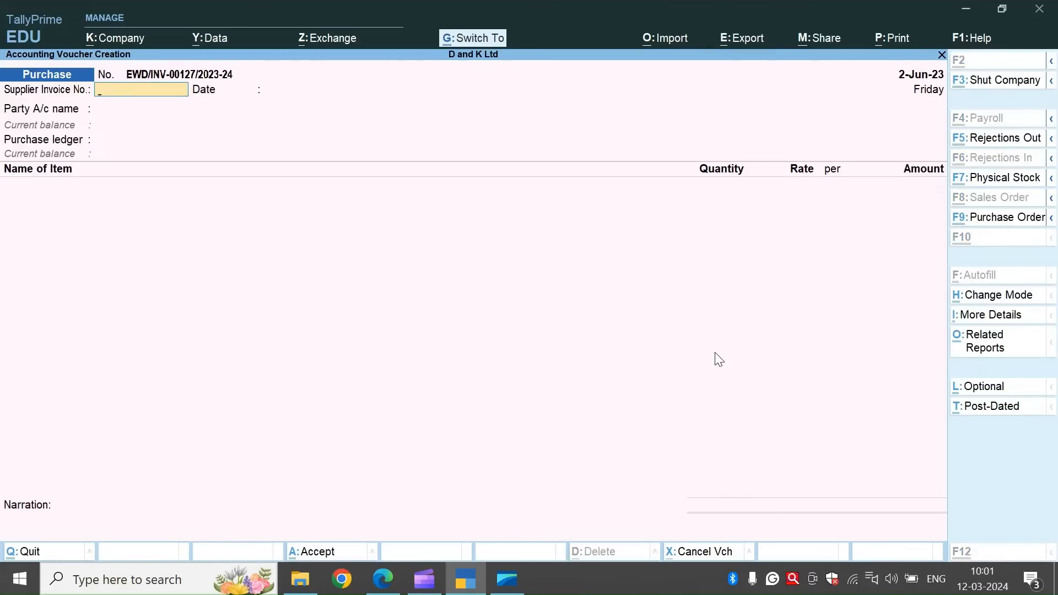
key(ctrl+v)
key(Return)
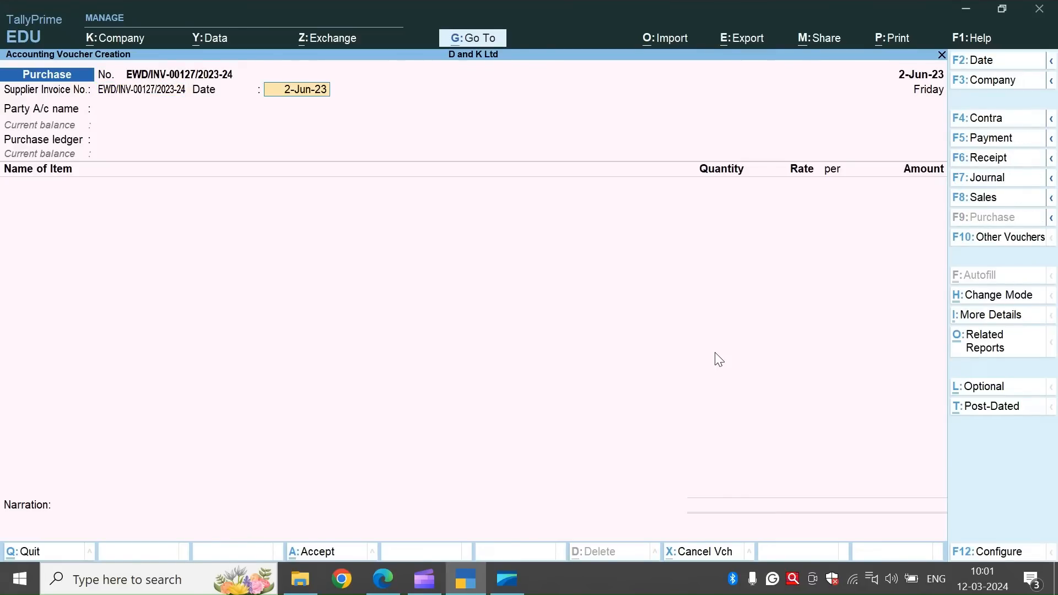
Accept 2-Jun-23 as the supplier invoice date and choose E World Dealers as the party account.
key(Return)
key(Down)
key(Return)
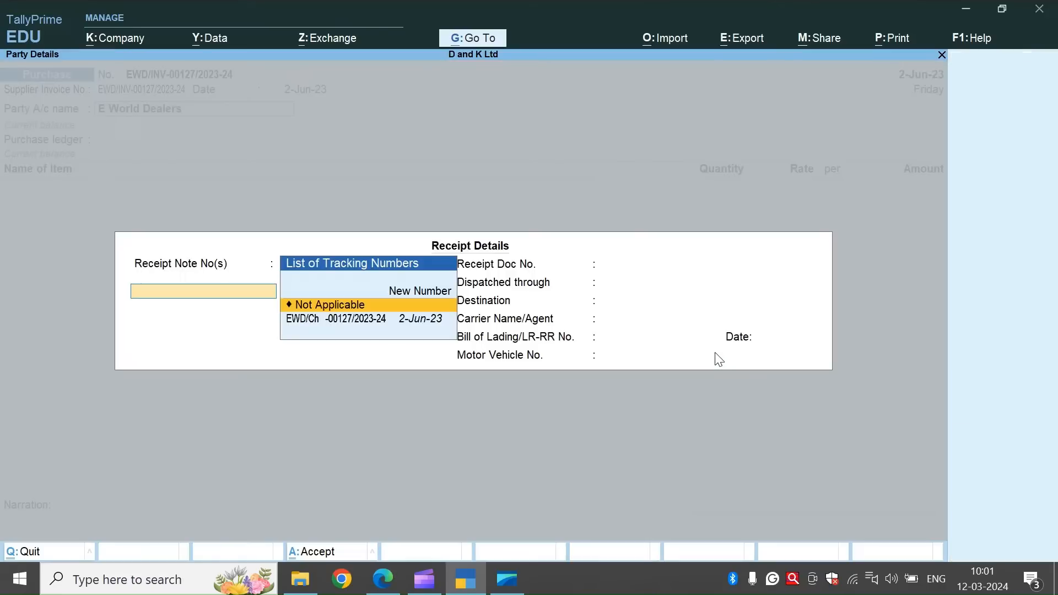
Link the purchase to receipt note EWD/Ch -00127/2023-24, end the list, and leave the remaining receipt details blank.
key(Down)
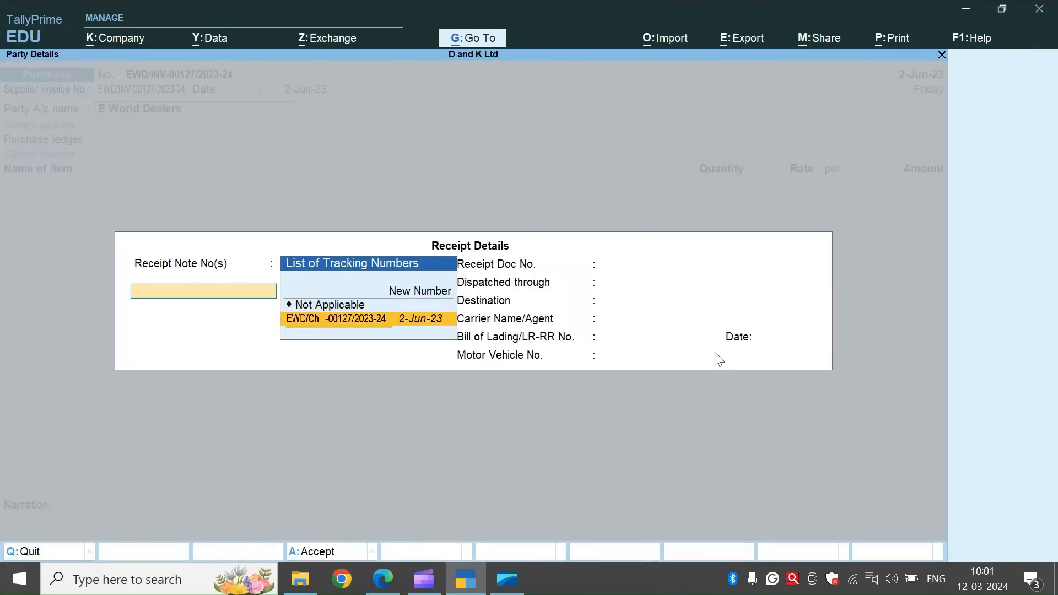
key(Return)
key(Return)
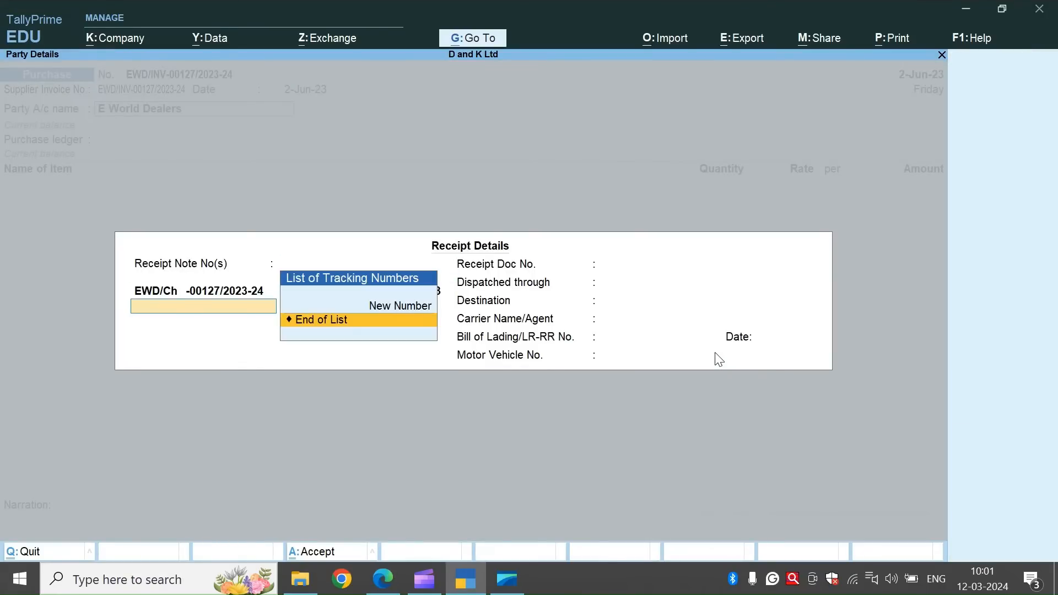
key(Return)
key(Return)
key(Return)
key(Return)
key(Return)
key(Return)
key(Return)
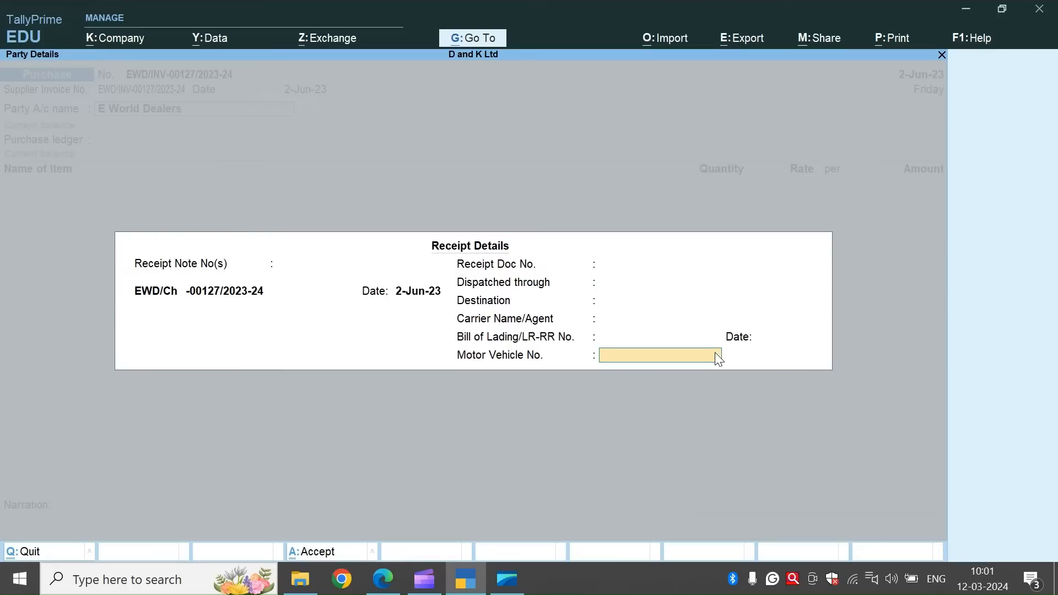
Accept the supplier details with Gujarat as the state and India as the country.
key(Return)
key(Return)
key(Return)
key(Return)
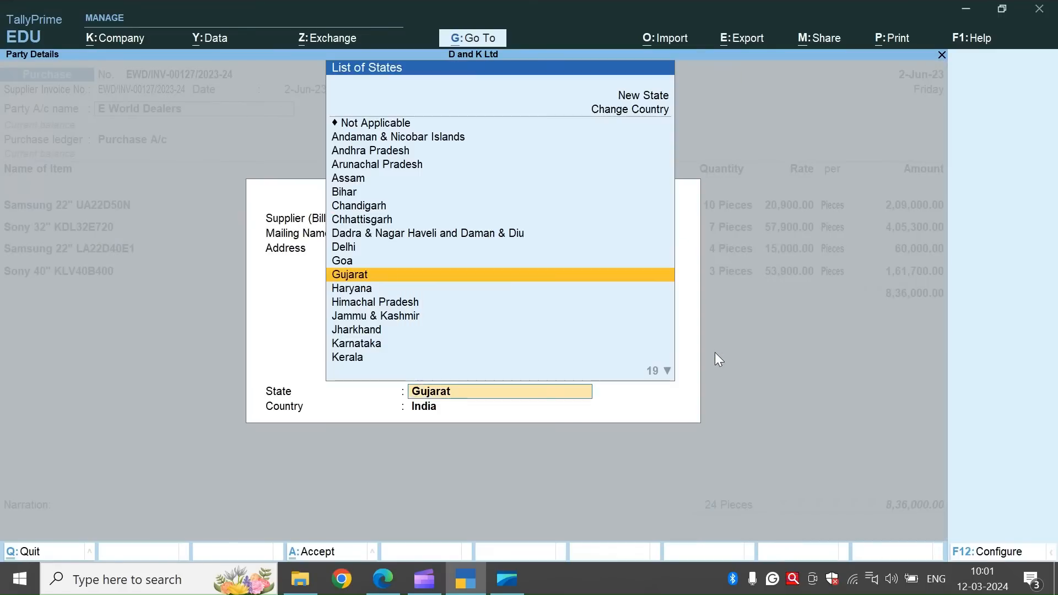
key(Return)
key(Return)
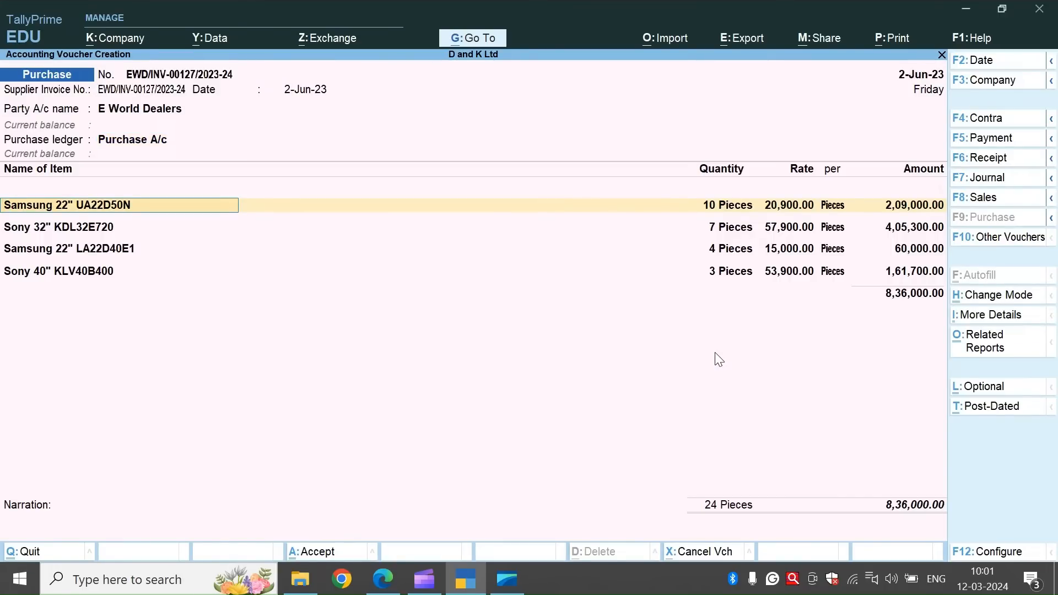
Accept the purchase voucher's item lines with the tracking numbers, quantities, rates and amounts filled in from the linked receipt note.
key(Return)
key(Return)
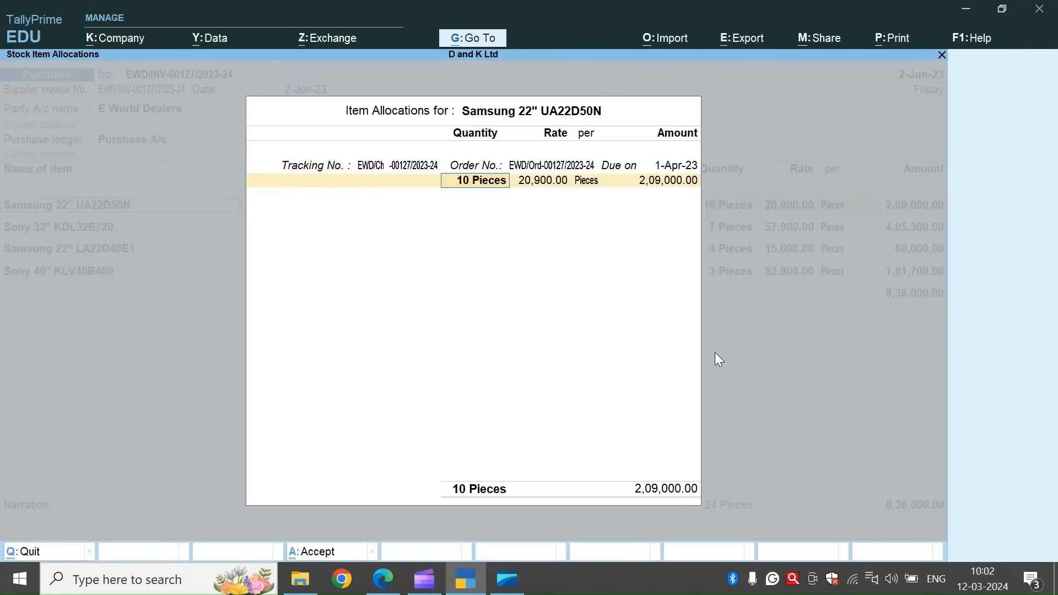
key(Return)
key(Return)
key(Return)
key(Return)
key(Return)
key(Return)
key(Return)
key(Return)
key(Return)
key(Return)
key(Return)
key(Return)
key(Return)
key(Return)
key(Return)
key(Return)
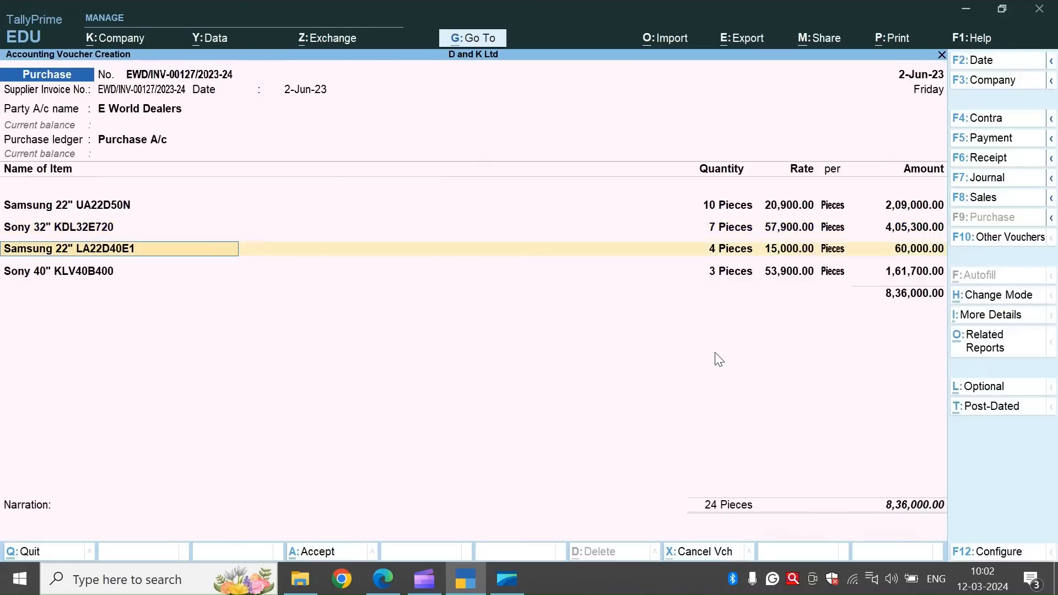
key(Return)
key(Return)
key(Return)
key(Return)
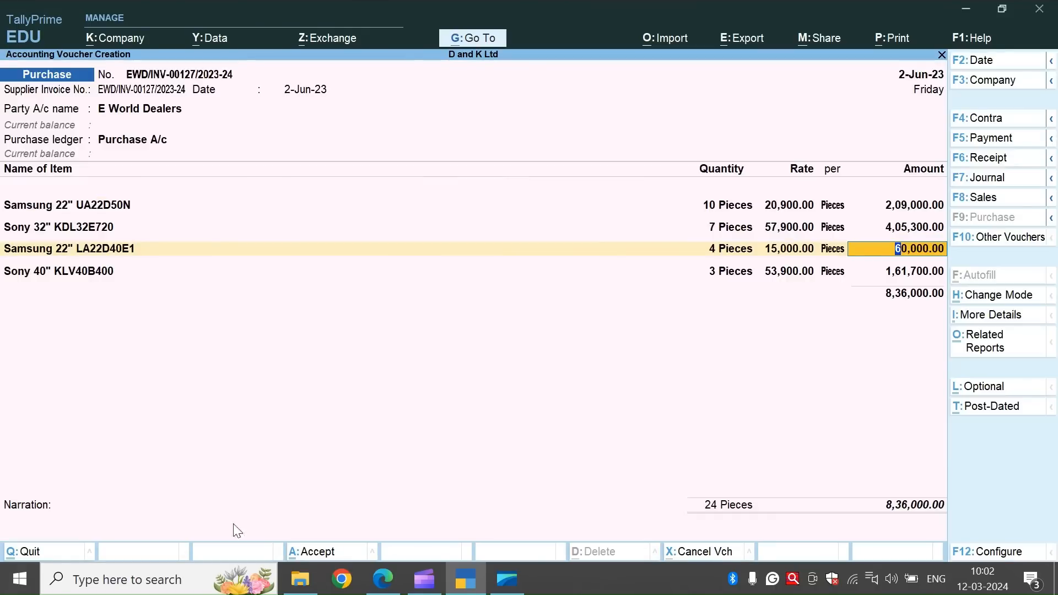
Leave the narration blank, save purchase voucher EWD/INV-00127/2023-24, and exit voucher entry.
click(24, 526)
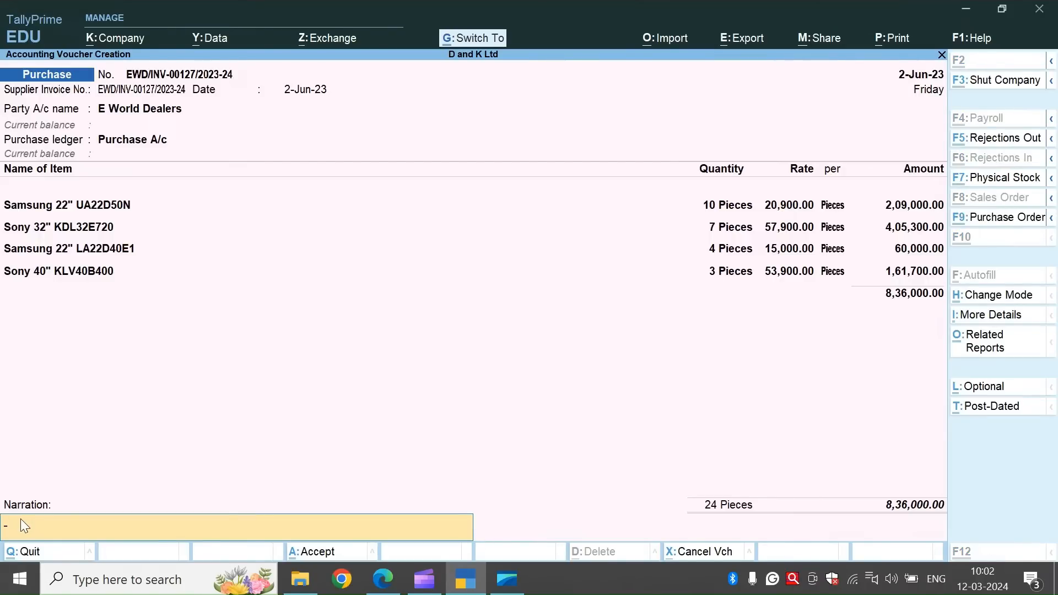
key(ctrl+a)
key(Escape)
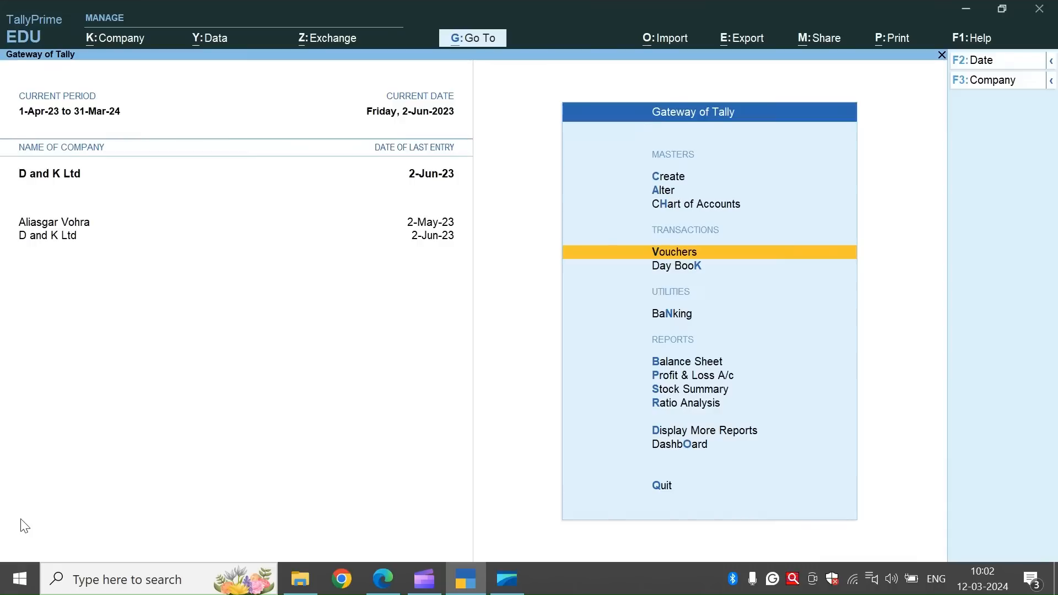
Check the Purchase Bills Pending report among the Statements of Inventory and return to Gateway of Tally.
key(Down)
key(Down)
key(Down)
key(Down)
key(Down)
key(Down)
key(Down)
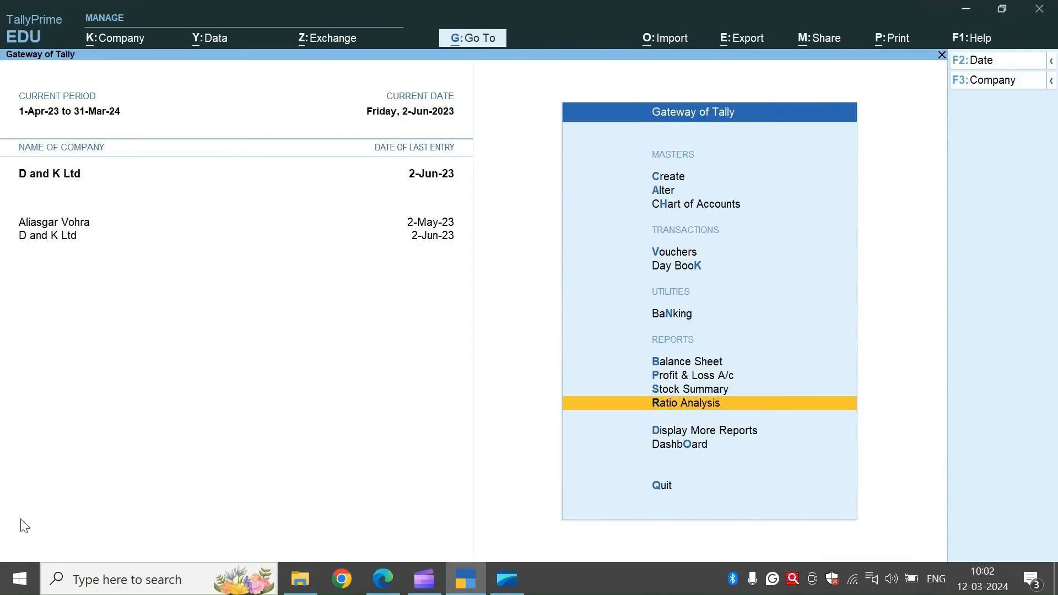
key(Return)
key(Down)
key(Down)
key(Down)
key(Down)
key(Down)
key(Down)
key(Down)
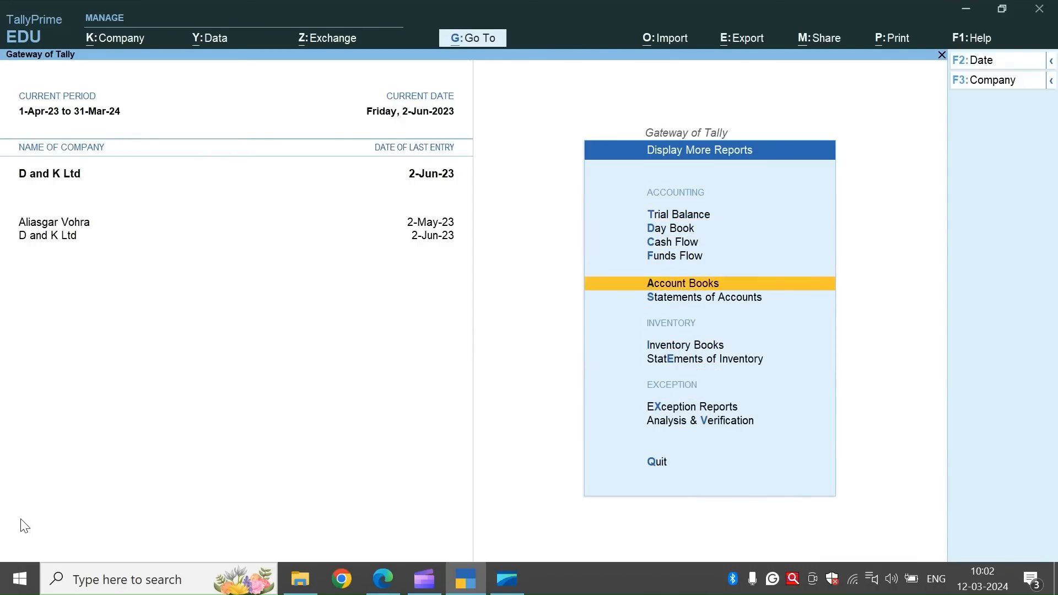
key(Return)
key(Down)
key(Down)
key(Down)
key(Down)
key(Down)
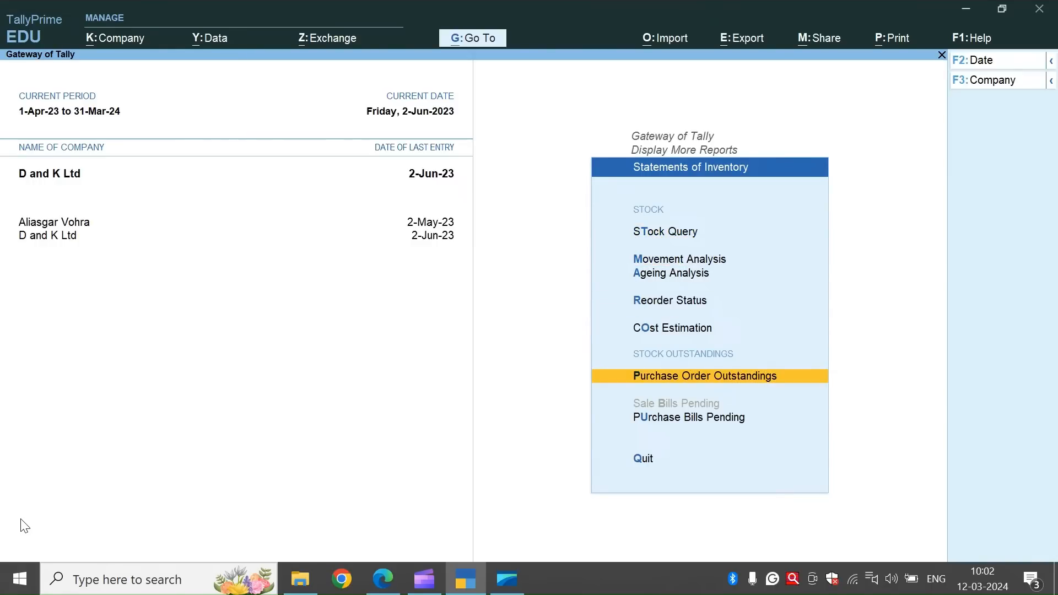
key(Down)
key(Down)
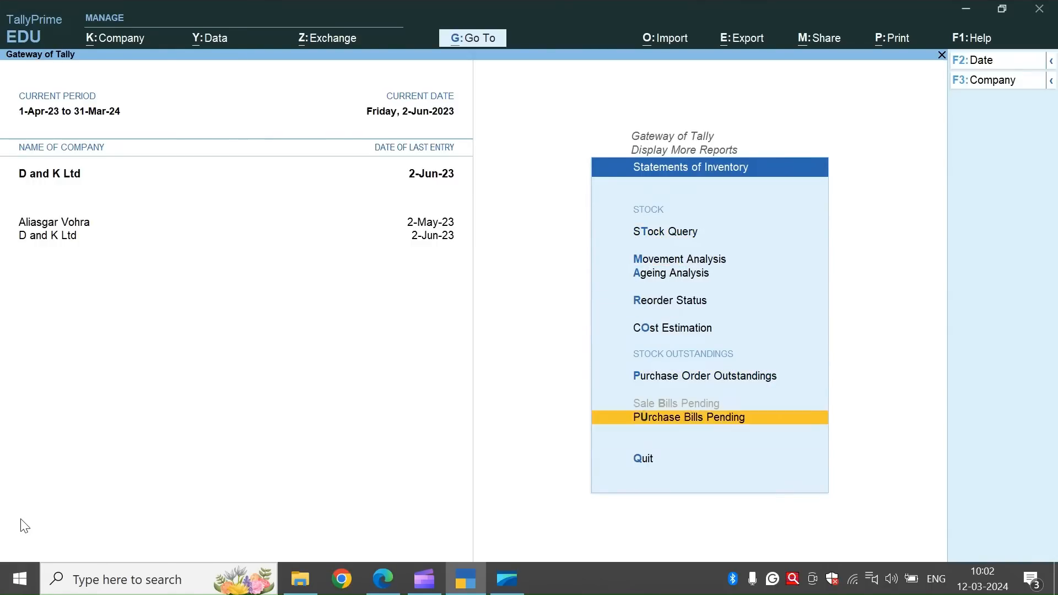
key(Up)
key(Return)
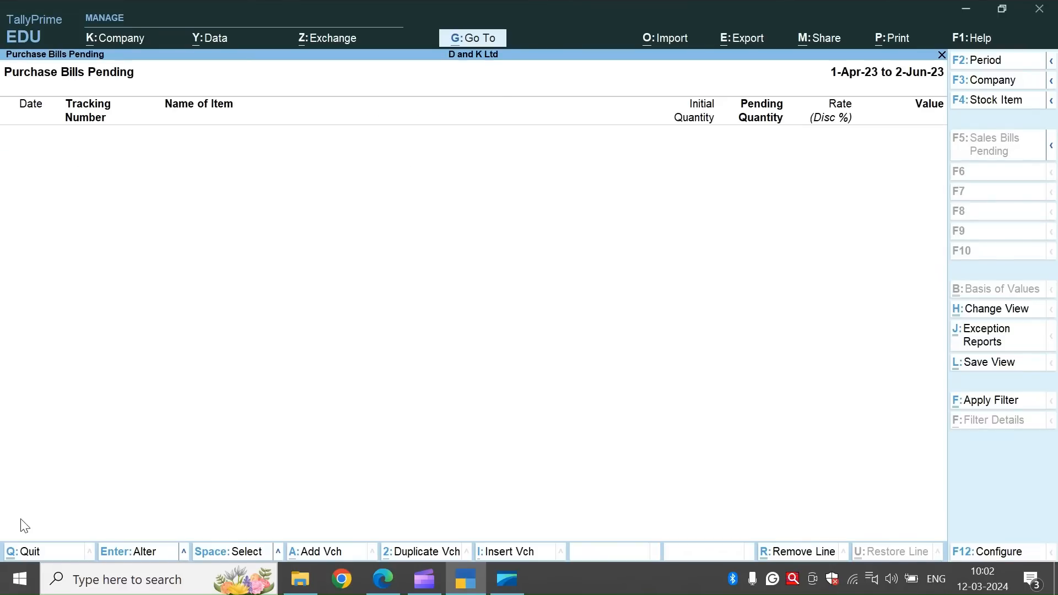
key(Escape)
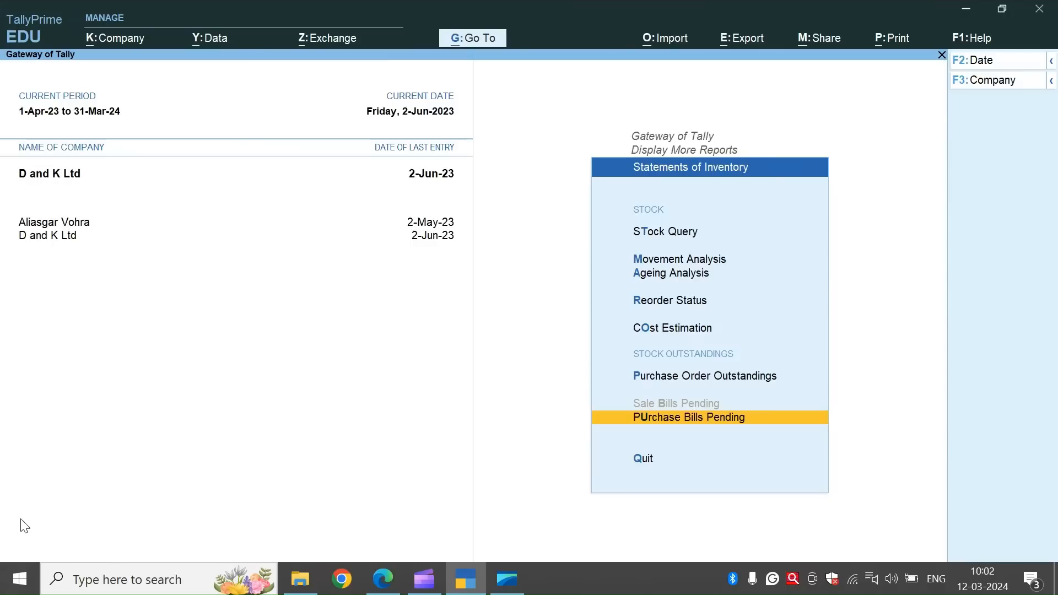
key(Escape)
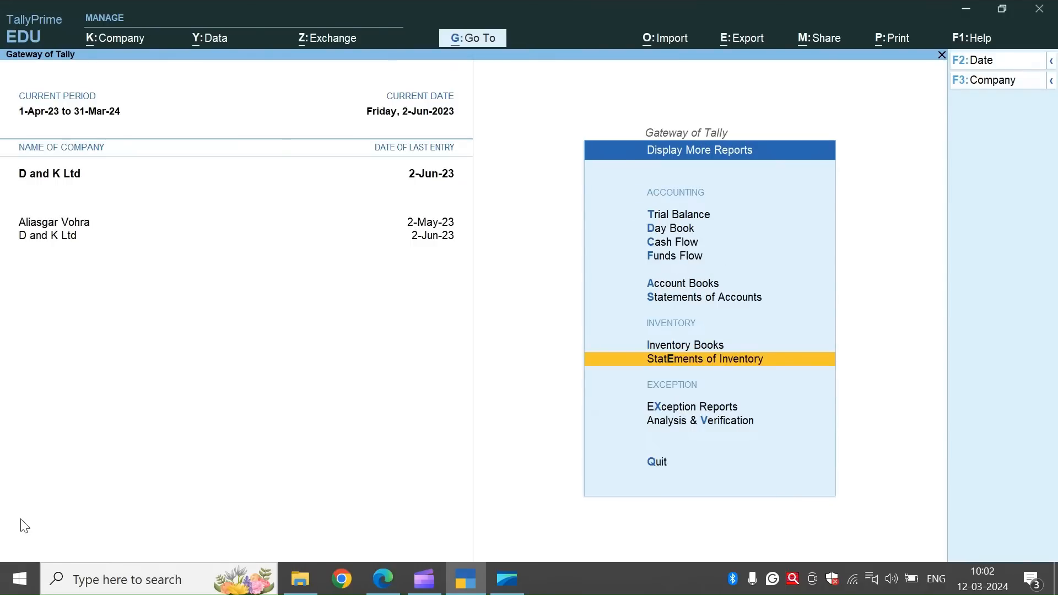
key(Escape)
Open debit note EWD/DN-127/23-24 for alteration and keep its tracking number, dispatch details and original invoice details.
key(Up)
key(Up)
key(Up)
key(Up)
key(Up)
key(Up)
key(Up)
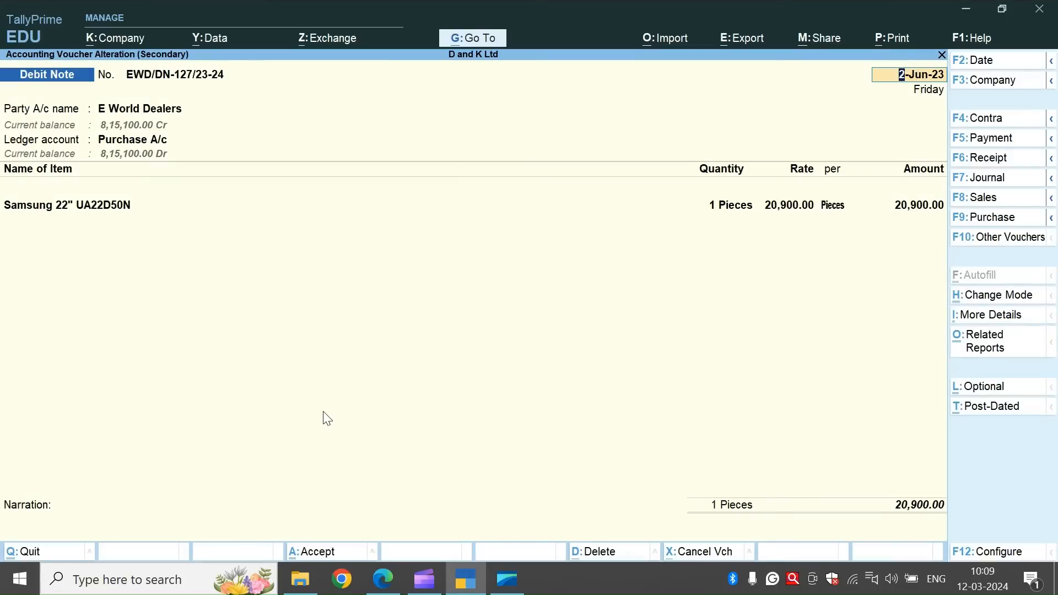
key(Return)
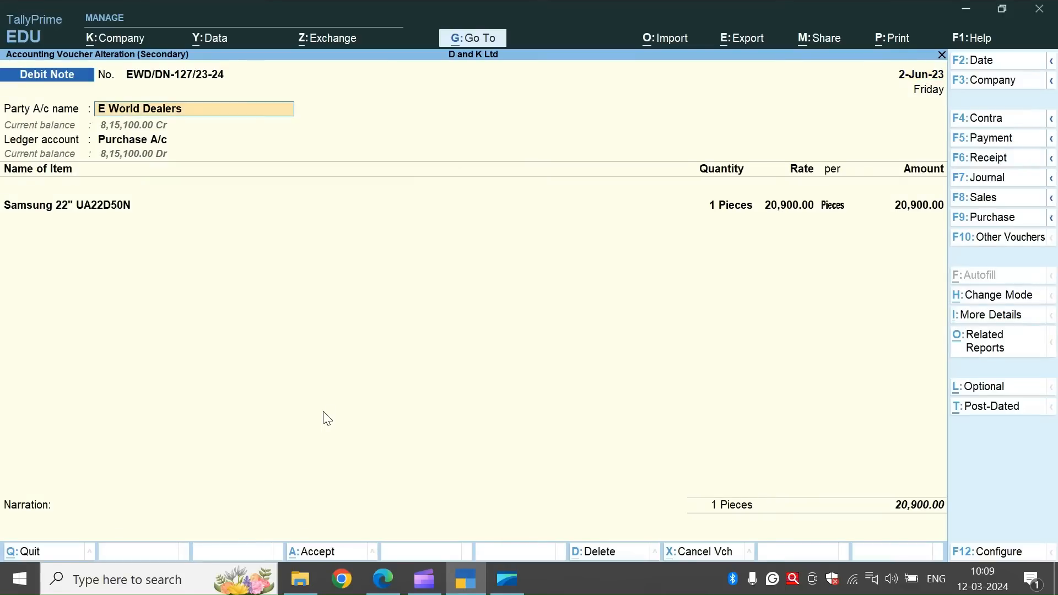
key(Return)
key(Return)
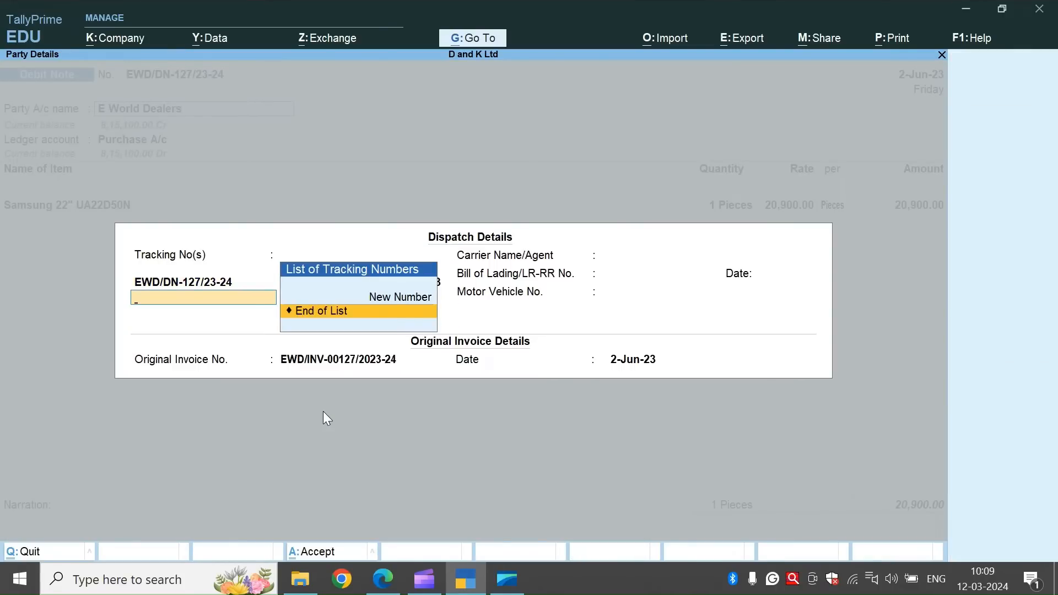
key(Return)
key(Return)
key(Return)
key(Return)
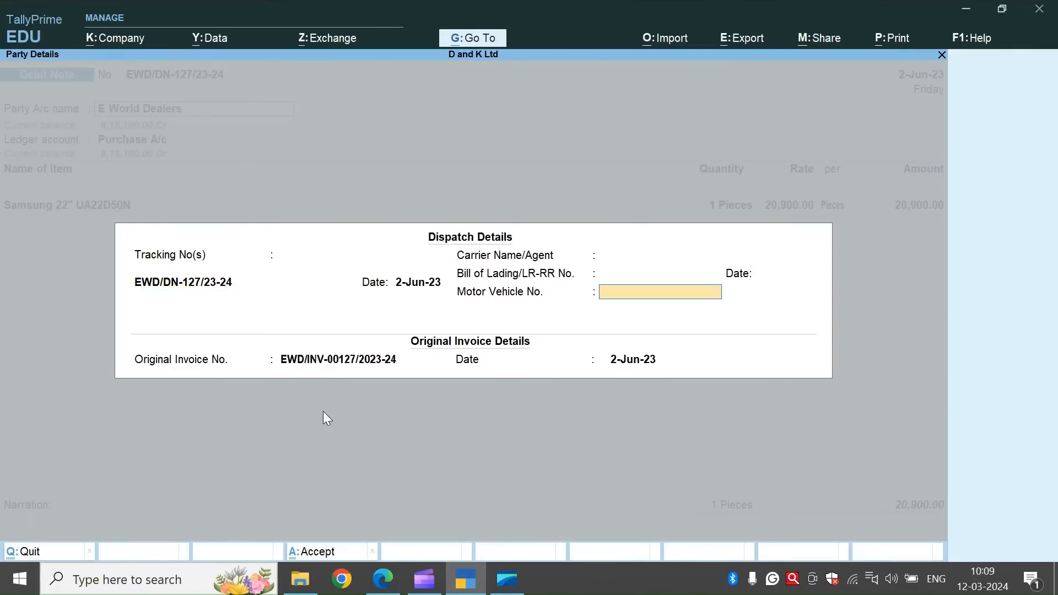
key(Return)
key(Return)
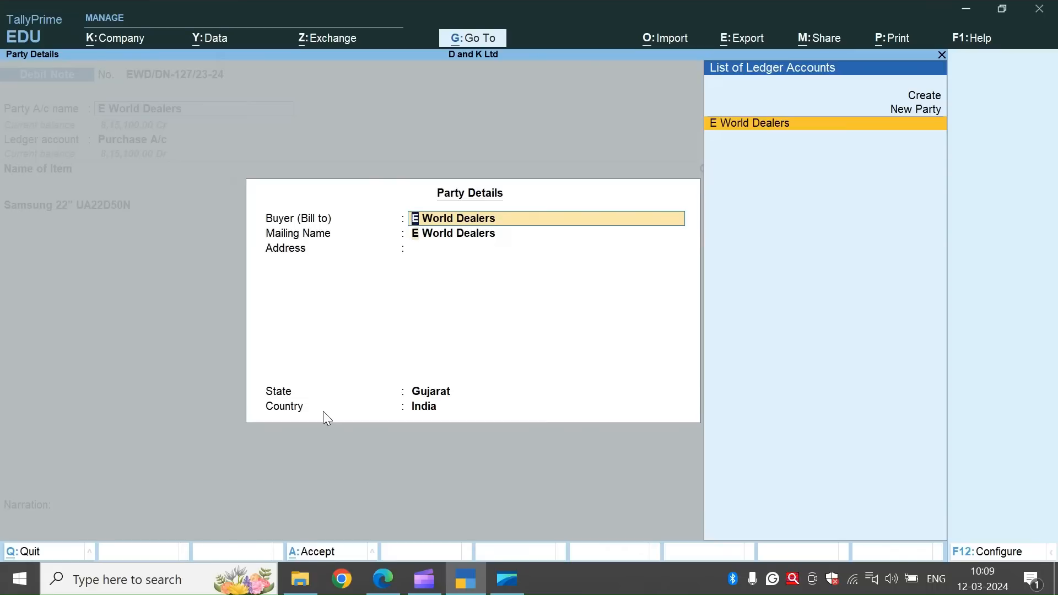
Accept the E World Dealers party details and keep Purchase A/c as the debit note's ledger account.
key(Return)
key(Return)
key(Return)
key(Return)
key(Return)
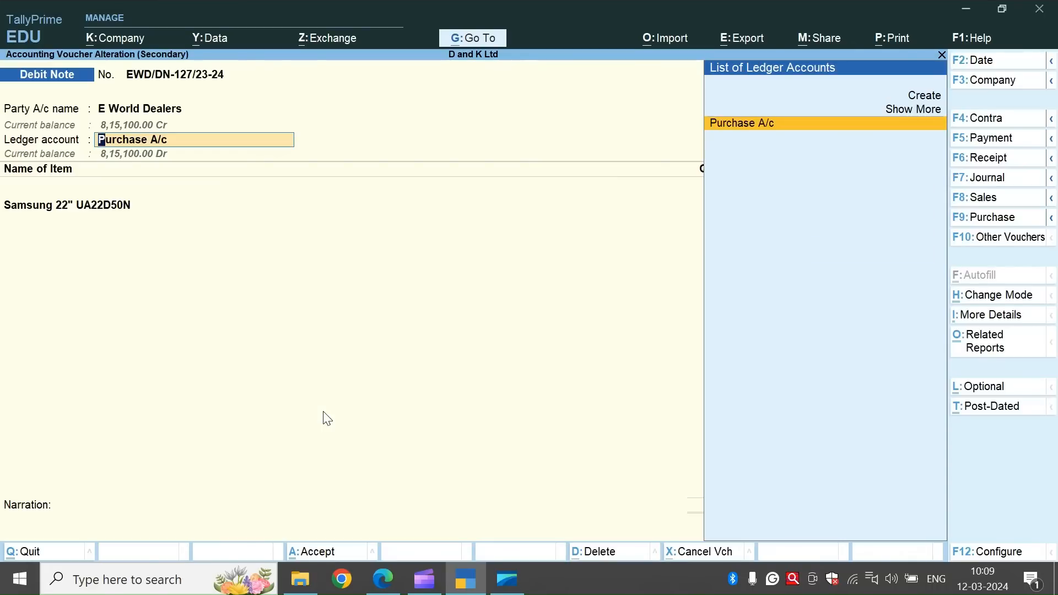
Set the debit note's Samsung 22" UA22D50N quantity to 2 pieces, keeping the 20,900.00 rate, and save the note.
key(Return)
key(Return)
key(Return)
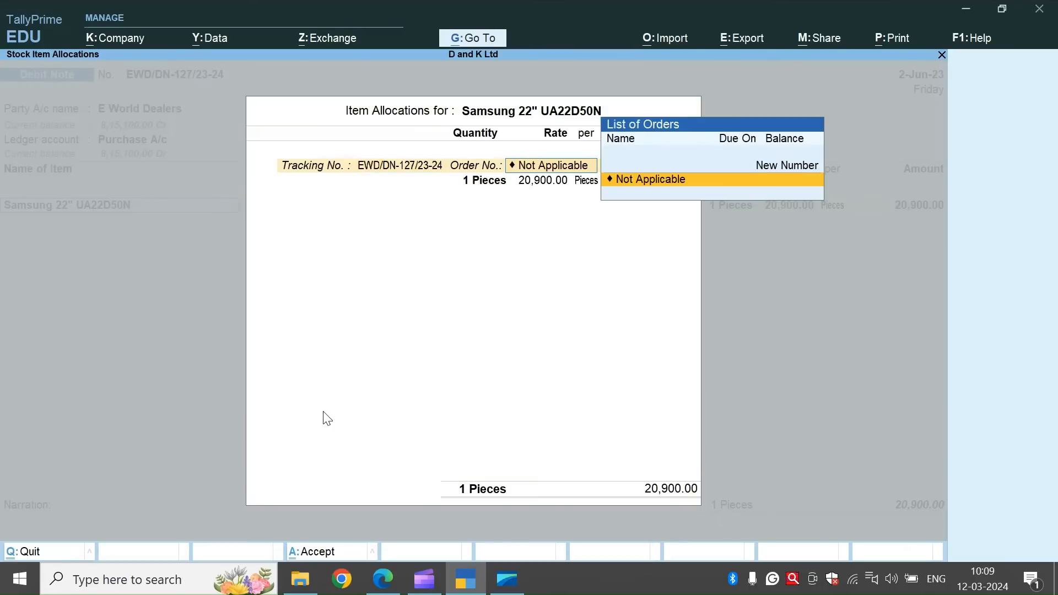
key(Return)
text(2)
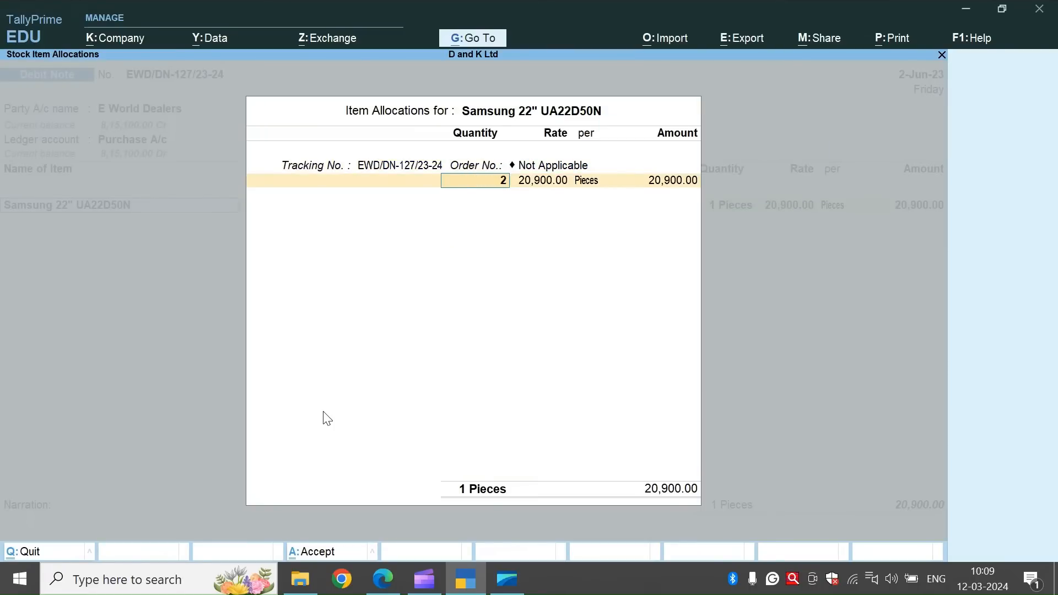
key(Return)
key(Return)
key(Return)
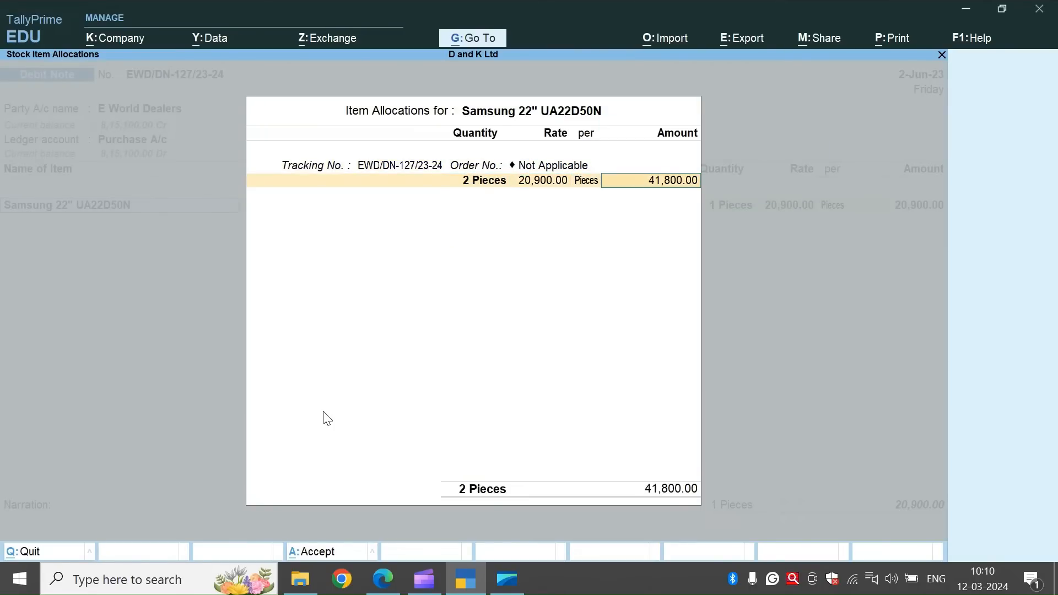
key(ctrl+a)
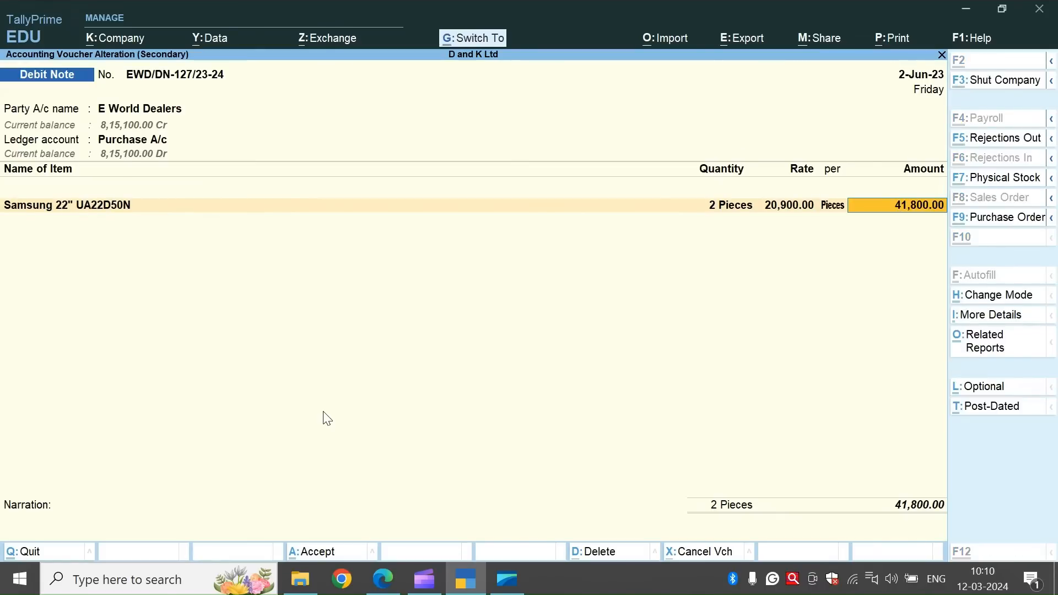
key(ctrl+a)
Set the Samsung 22" UA22D50N quantity to 2 pieces in Rejections Out voucher EWD/DN-127/23-24 and save it.
key(Down)
key(Down)
key(Down)
key(Down)
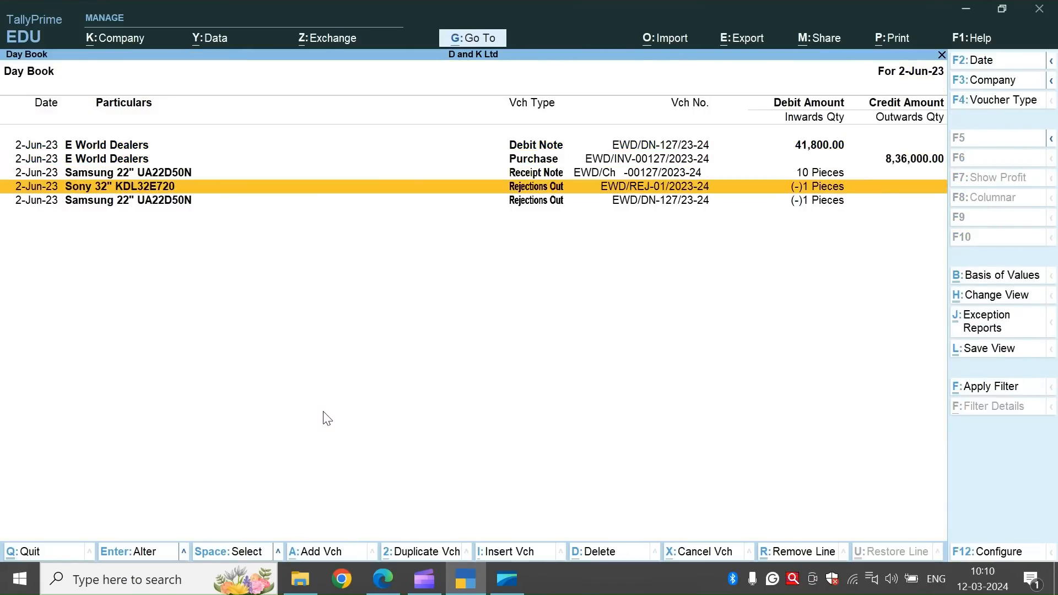
key(Return)
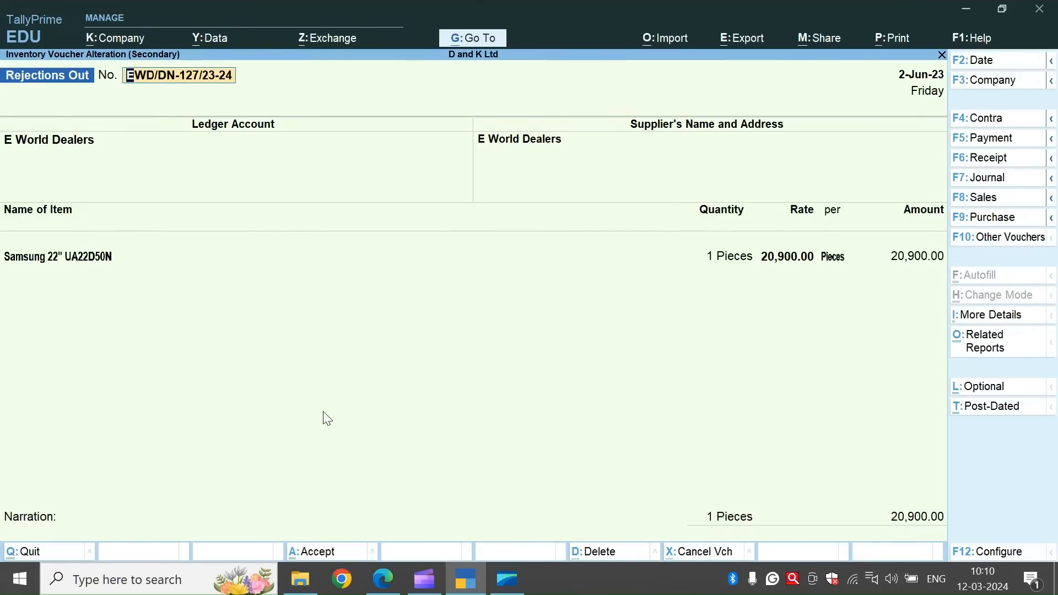
key(Return)
key(Return)
key(Return)
key(Return)
key(Return)
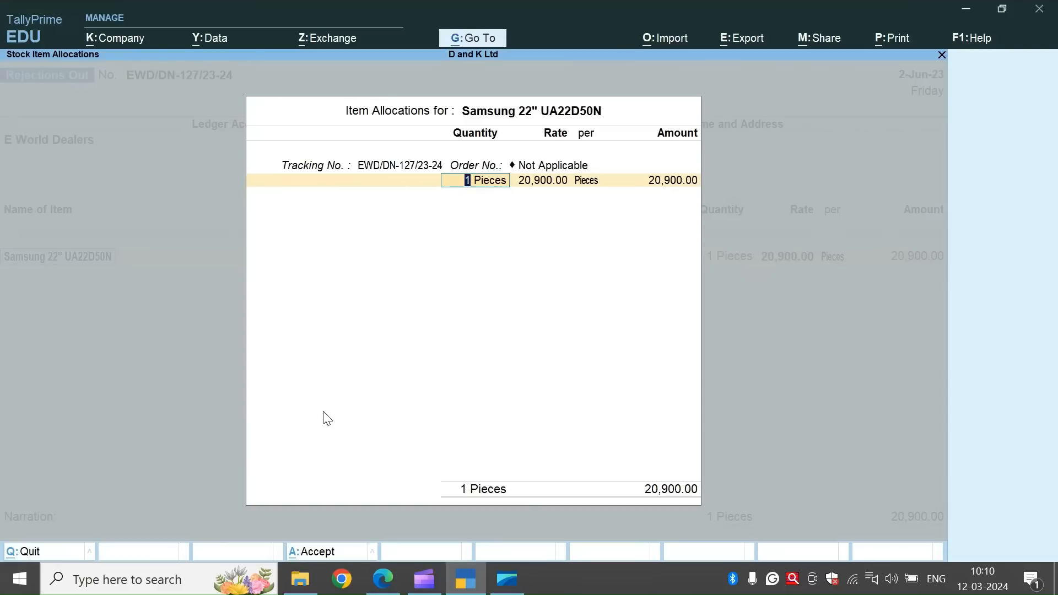
text(2)
key(Return)
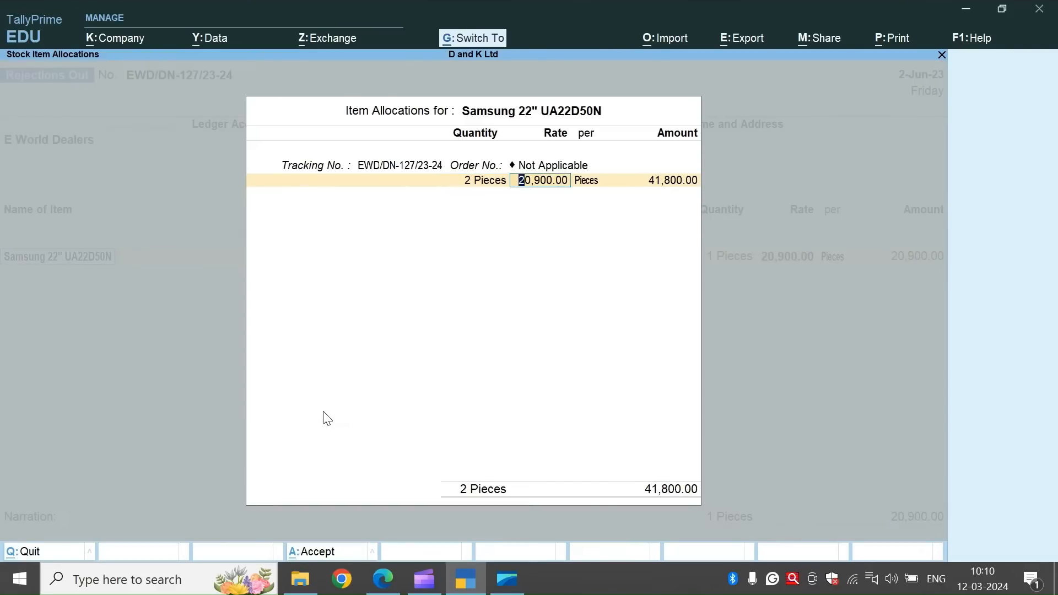
key(ctrl+a)
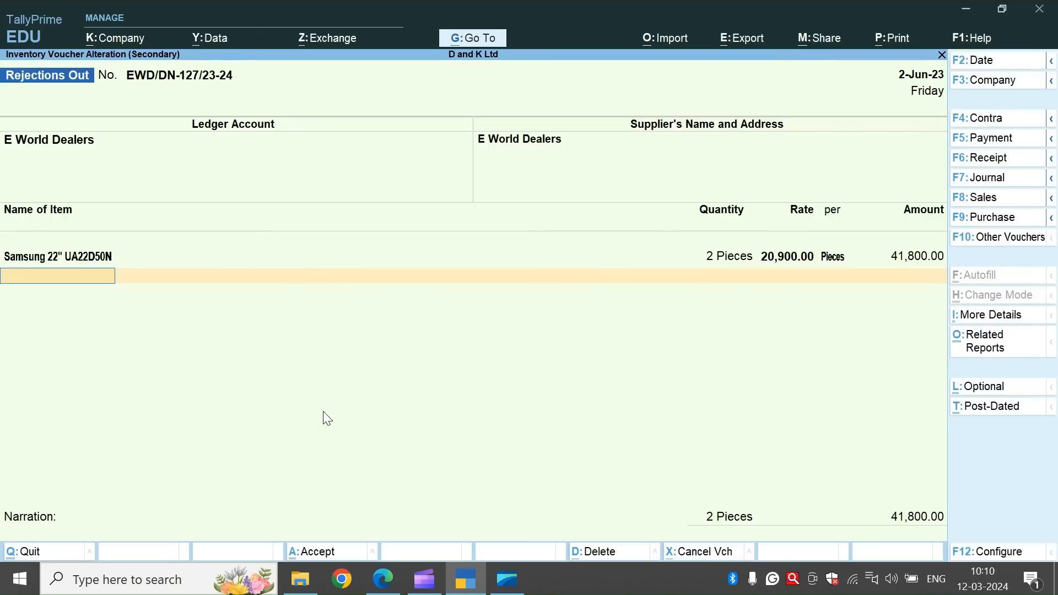
key(ctrl+a)
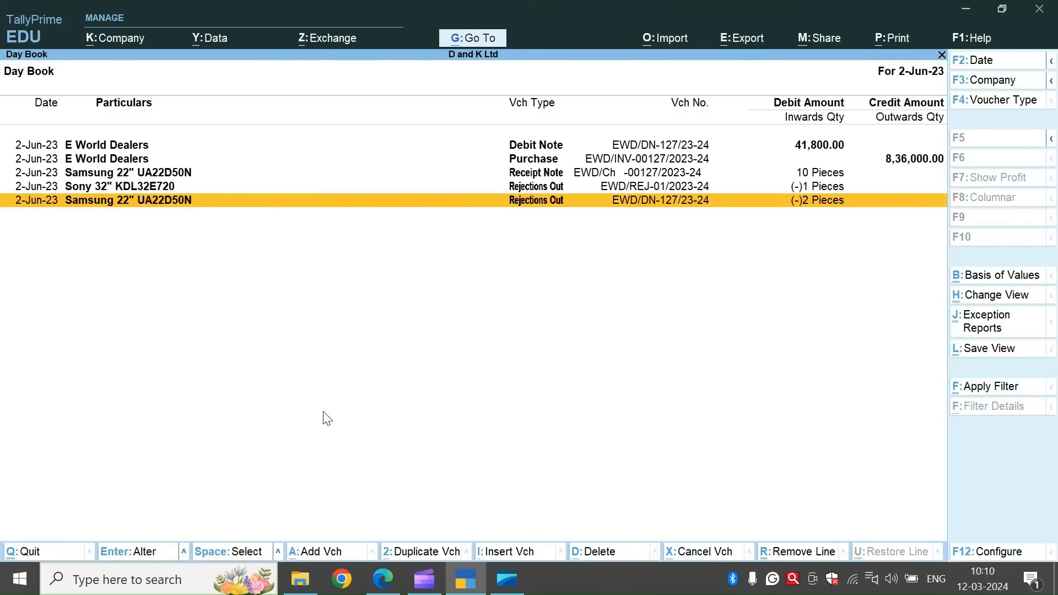
Leave the Day Book, view D and K Ltd's Stock Summary report, and return to Gateway of Tally.
key(Escape)
key(Down)
key(Down)
key(Down)
key(Down)
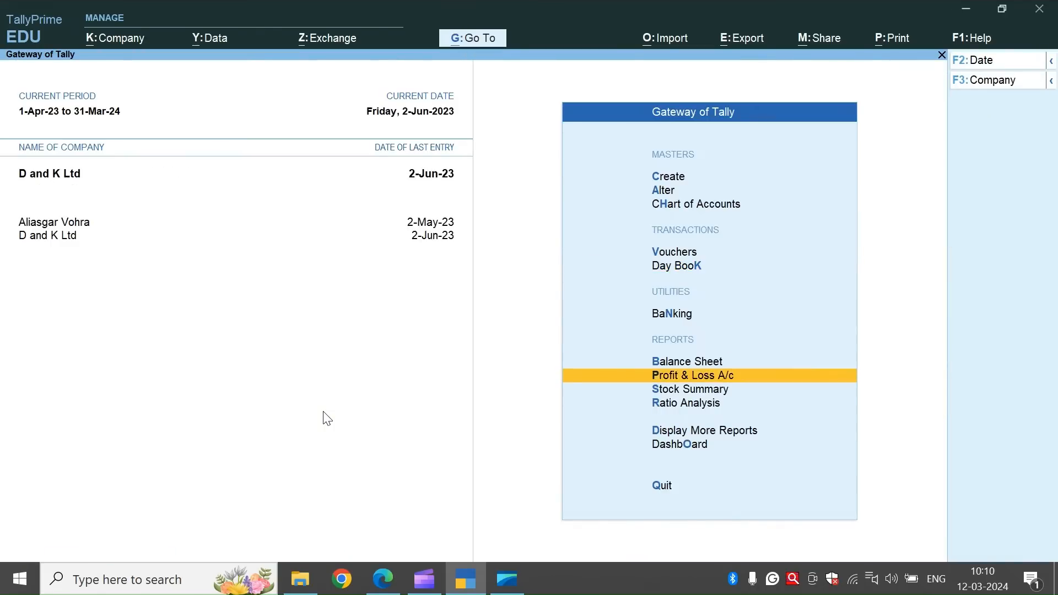
key(Return)
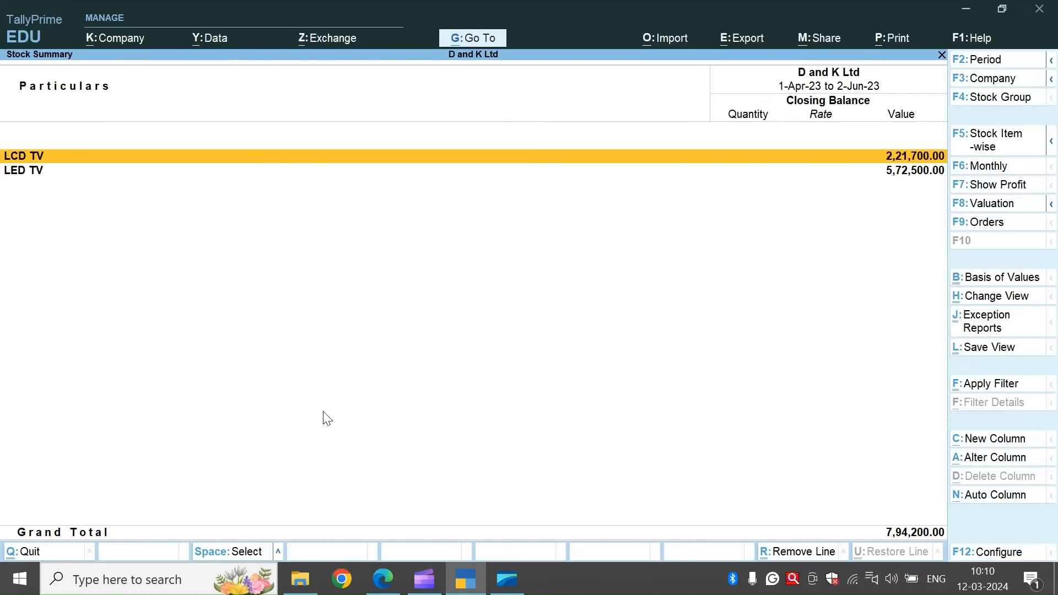
key(Escape)
key(Escape)
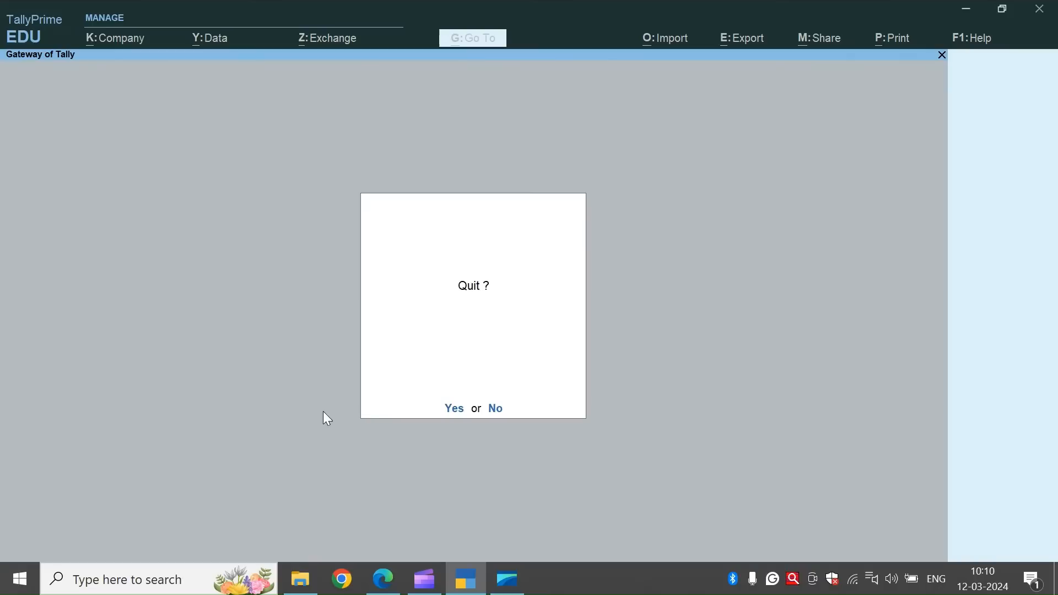
key(Escape)
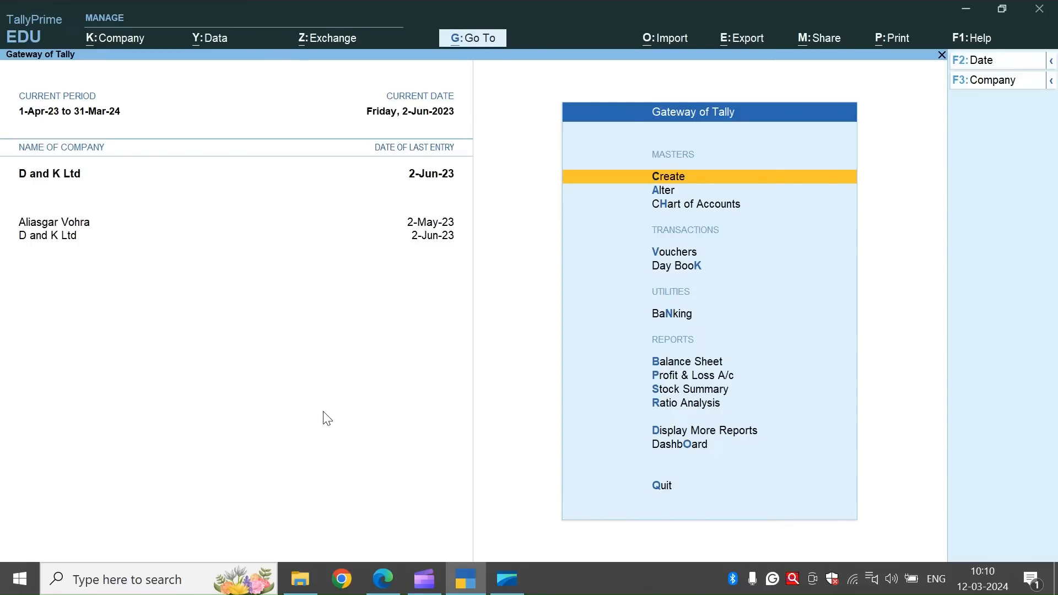
Switch to the assignment PDF and read the sales cycle notes from Sales Order through Credit Note, up to Practice Example 1's order table.
key(alt)
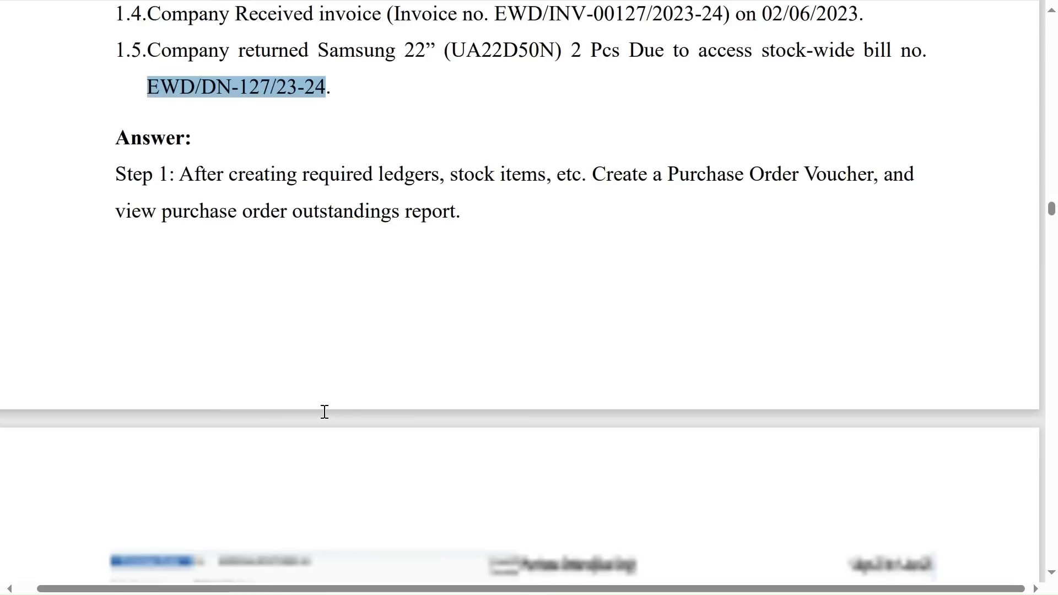
scroll(325, 412, down, 10)
scroll(325, 411, down, 15)
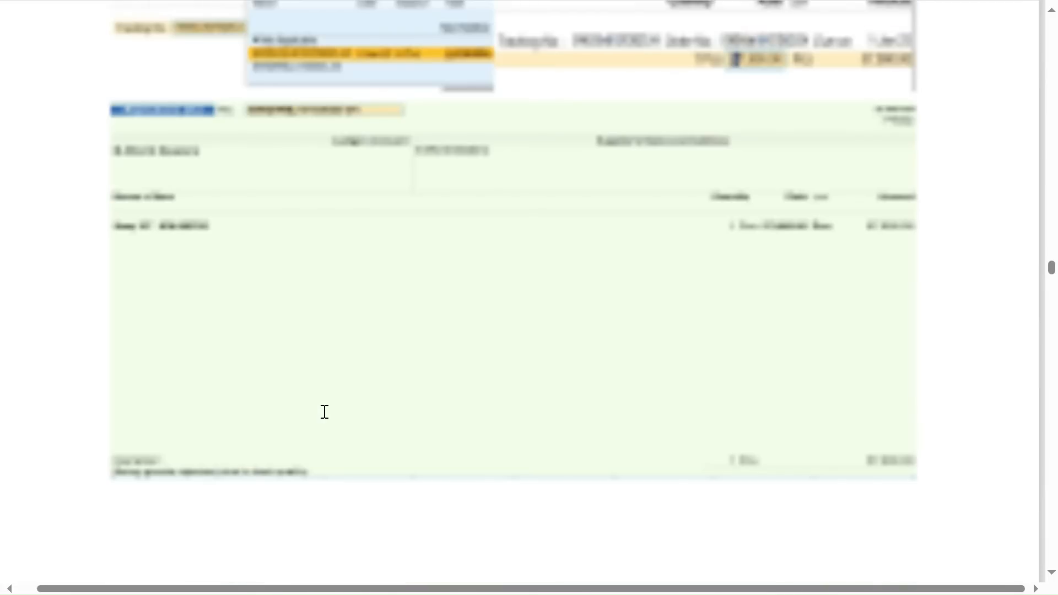
scroll(325, 412, down, 10)
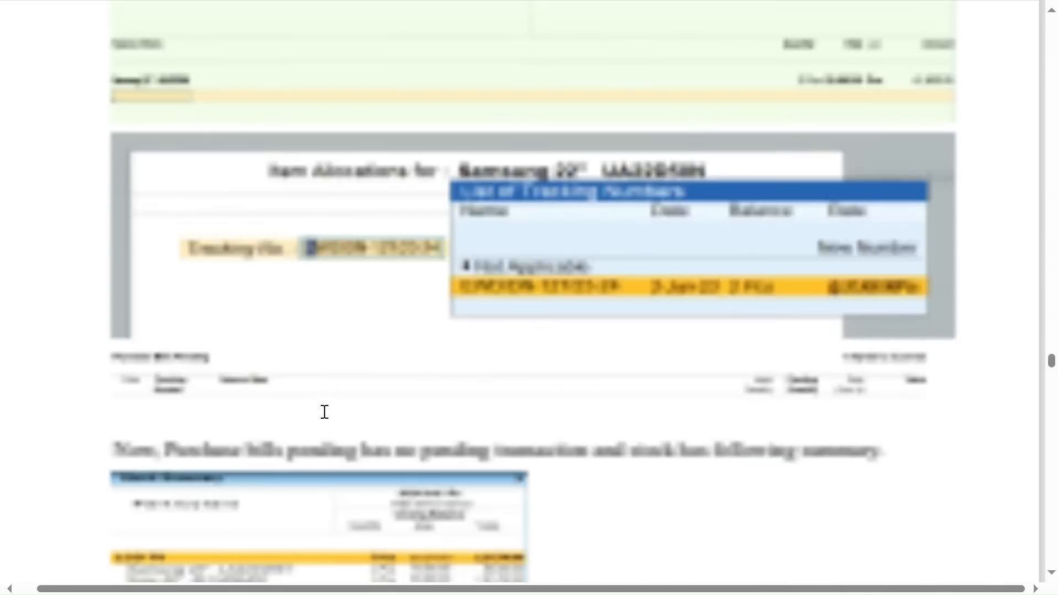
scroll(324, 412, down, 10)
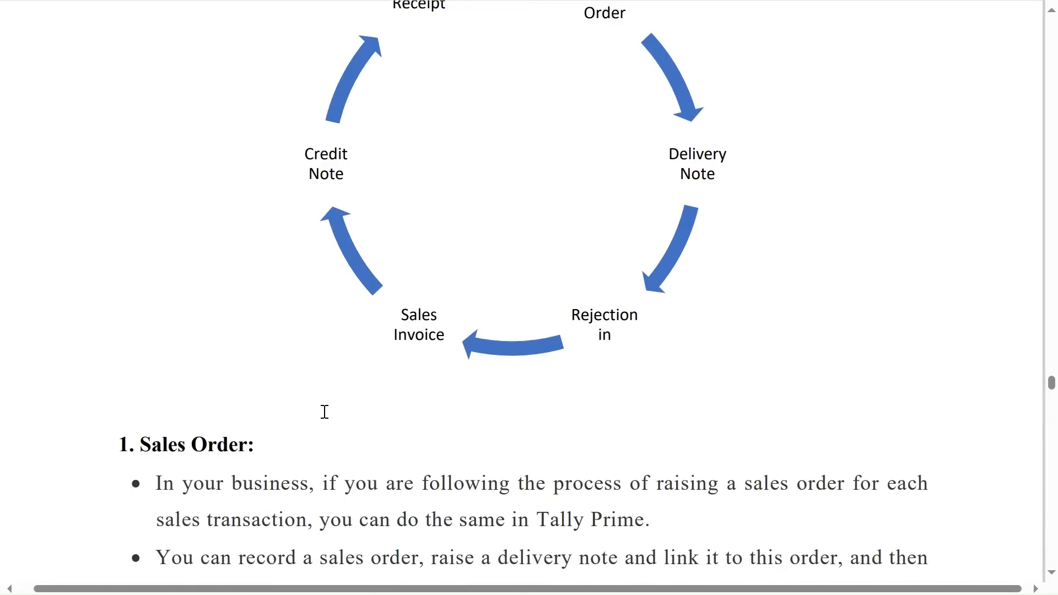
scroll(324, 412, down, 8)
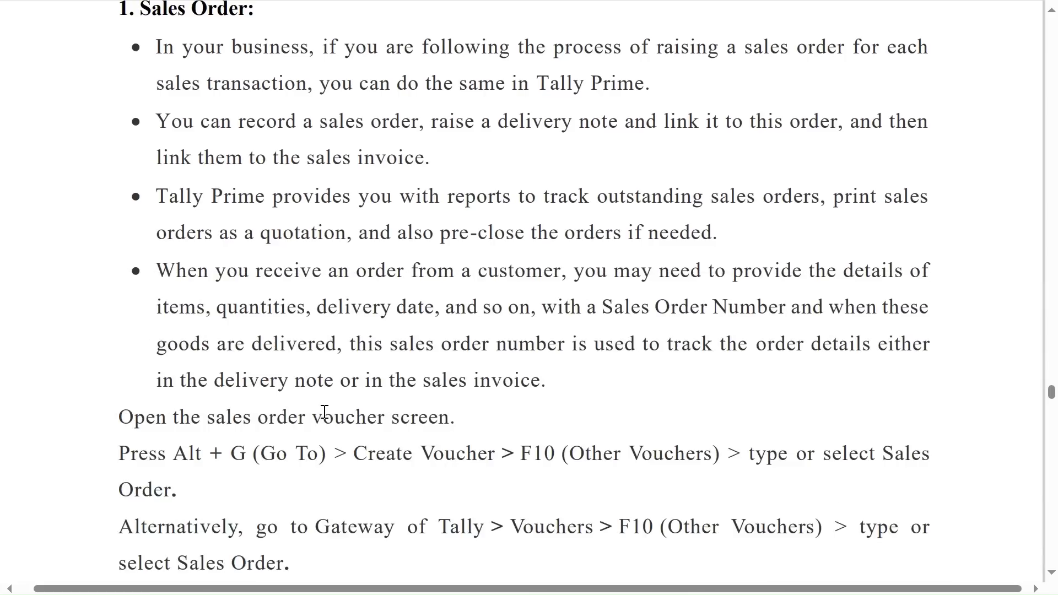
scroll(324, 412, down, 4)
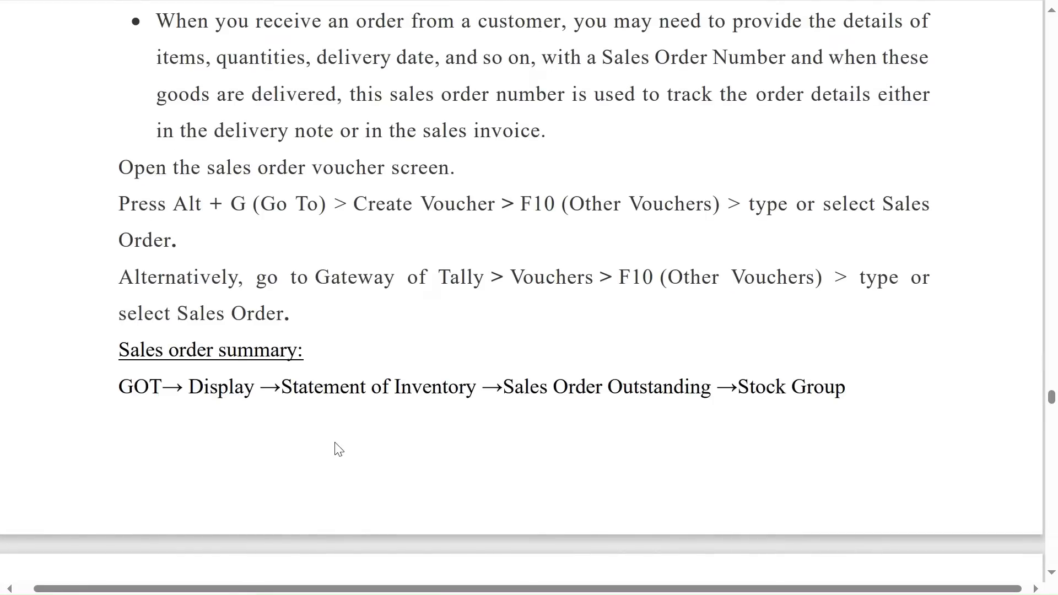
scroll(337, 449, up, 3)
scroll(337, 449, down, 5)
scroll(337, 449, down, 10)
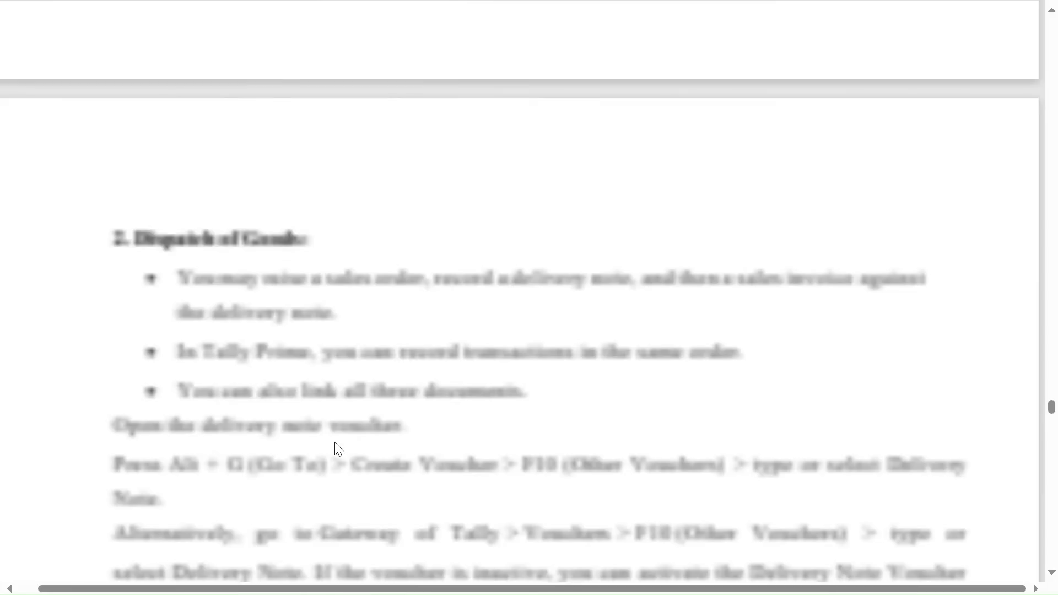
scroll(338, 449, down, 8)
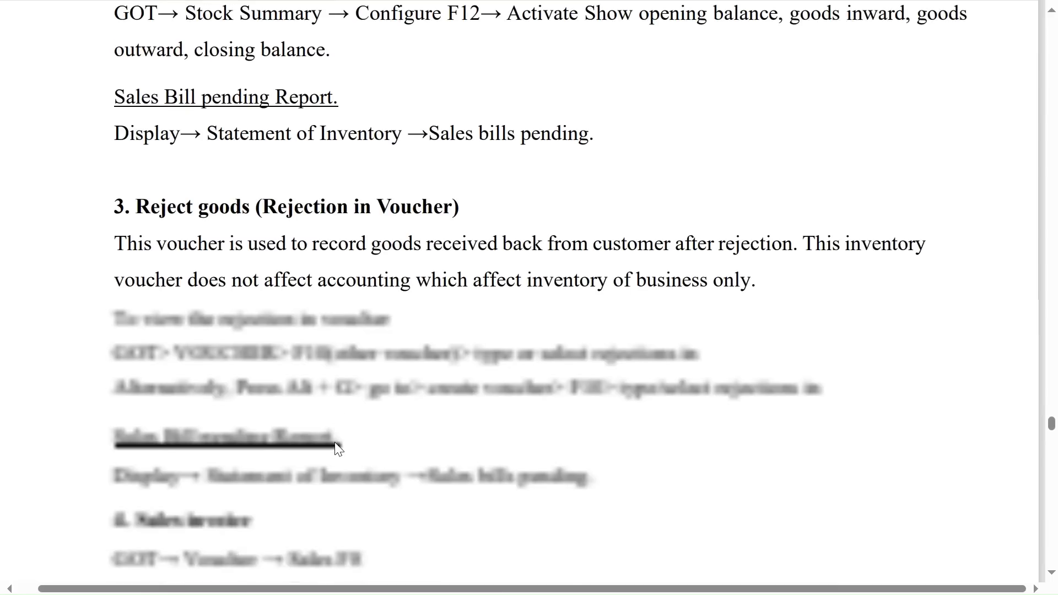
scroll(338, 449, down, 4)
scroll(339, 449, down, 8)
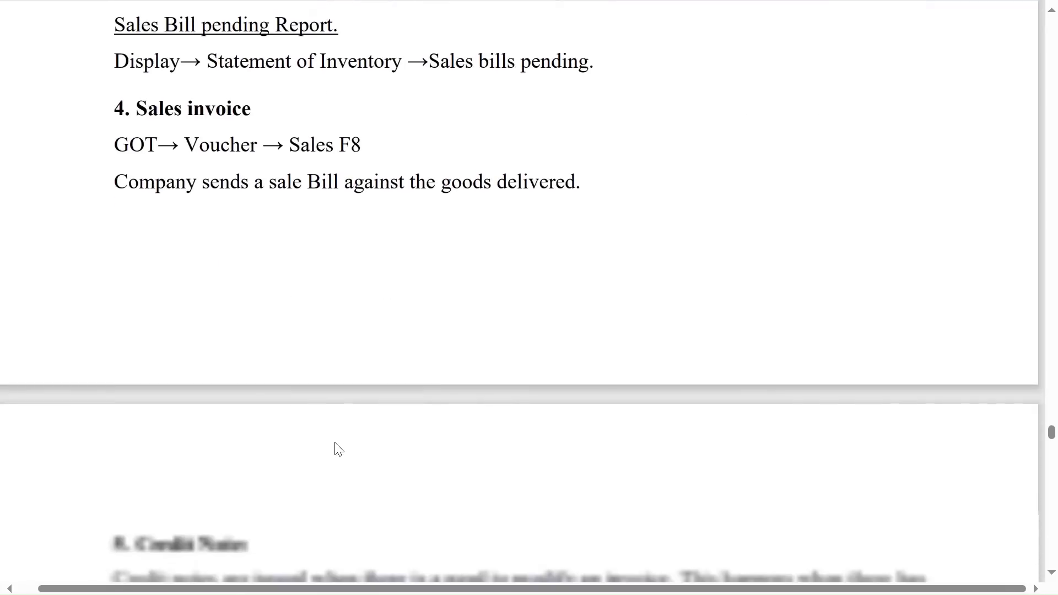
scroll(337, 449, down, 2)
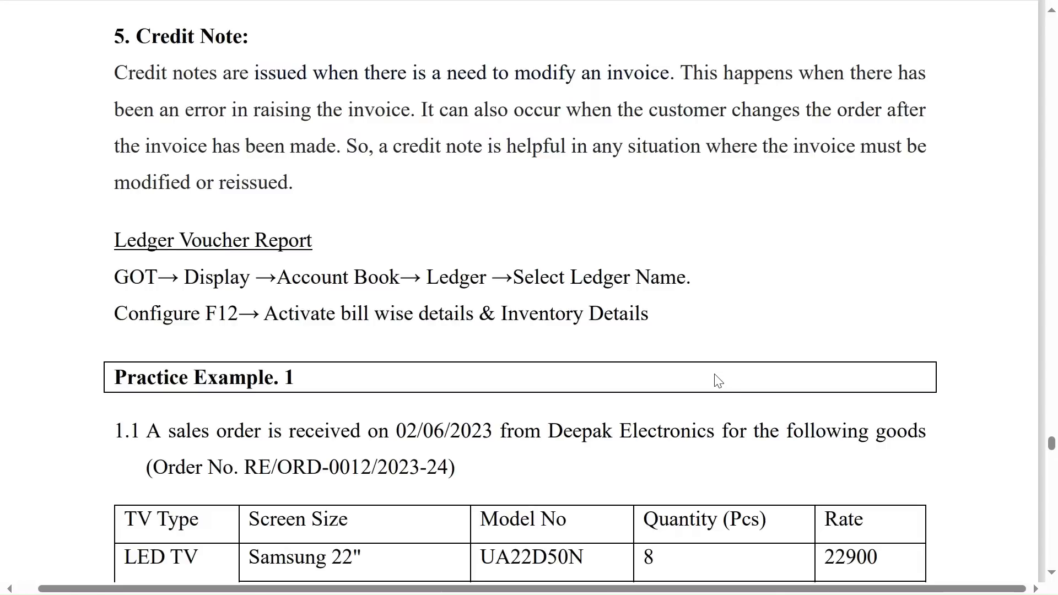
scroll(718, 380, down, 4)
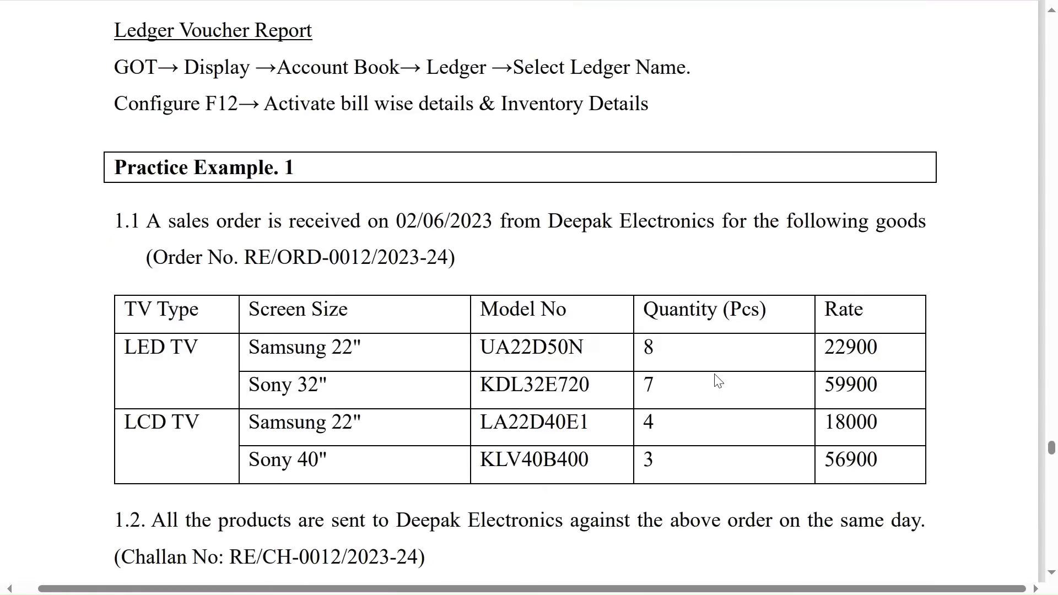
Copy sales order number RE/ORD-0012/2023-24 from Practice Example 1, switch to TallyPrime and open voucher entry.
drag(244, 255, 446, 262)
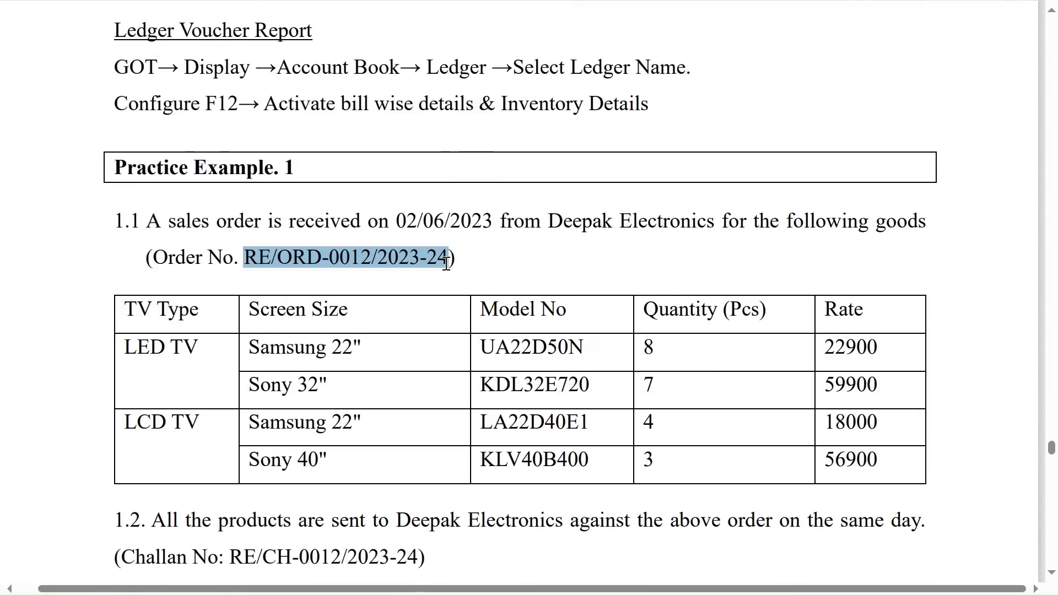
key(alt+Tab)
key(Down)
key(Down)
key(Down)
key(Down)
key(Up)
key(Return)
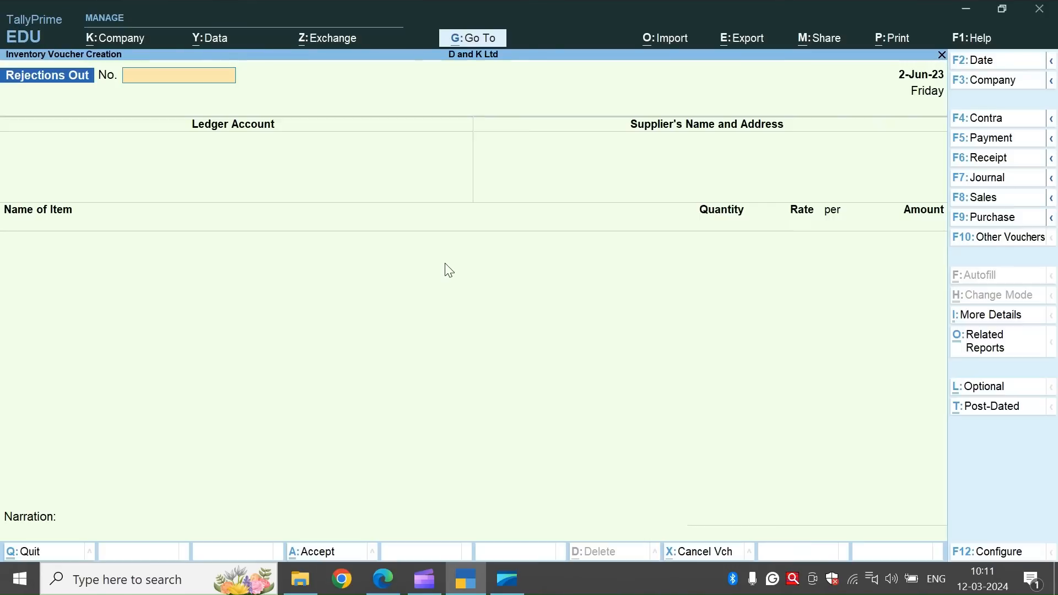
Show the inactive voucher types, activate Sales Order and change the voucher type to it.
click(1043, 240)
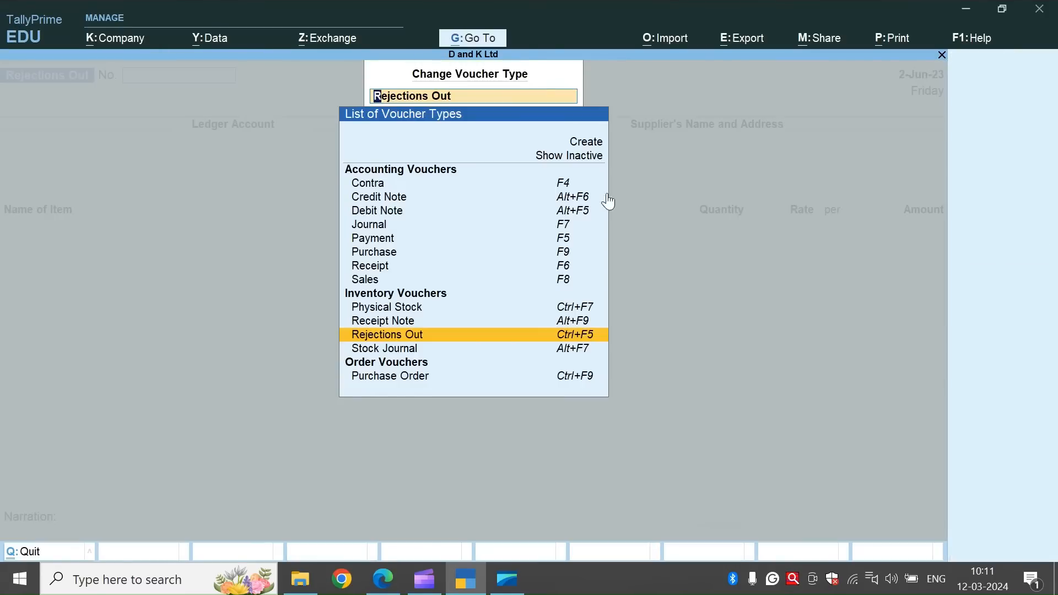
click(585, 156)
key(Down)
key(Down)
key(Down)
key(Down)
key(Down)
key(Down)
key(Down)
key(Down)
key(Down)
key(Down)
key(Down)
key(Down)
key(Down)
key(Down)
key(Down)
key(Down)
key(Down)
key(Down)
key(Down)
key(Down)
key(Up)
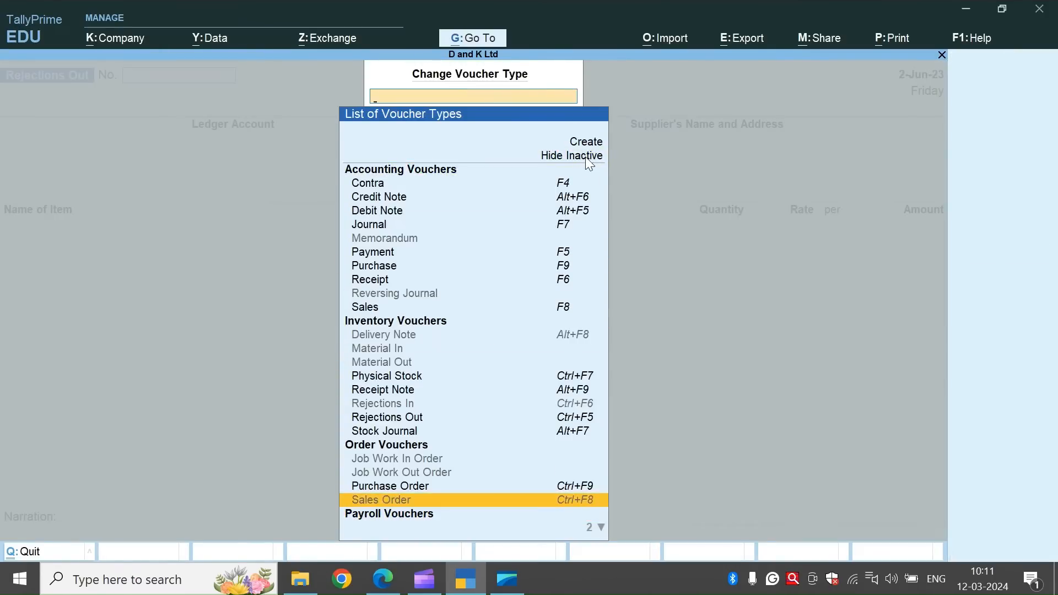
key(Return)
key(Return)
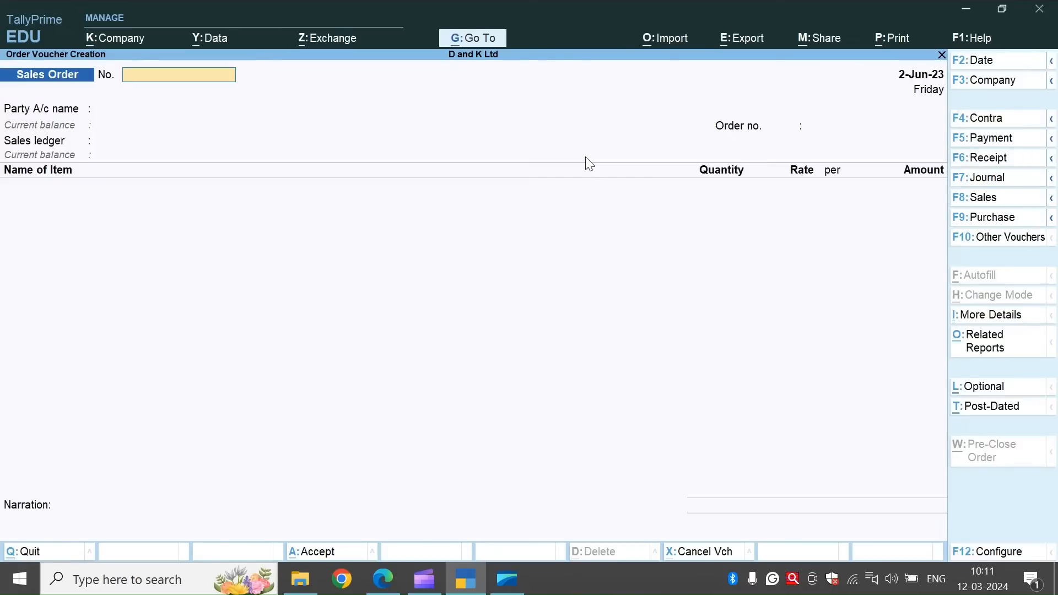
Enter RE/ORD-0012/2023-24 as the sales order's voucher number.
key(alt+Tab)
key(alt+Tab)
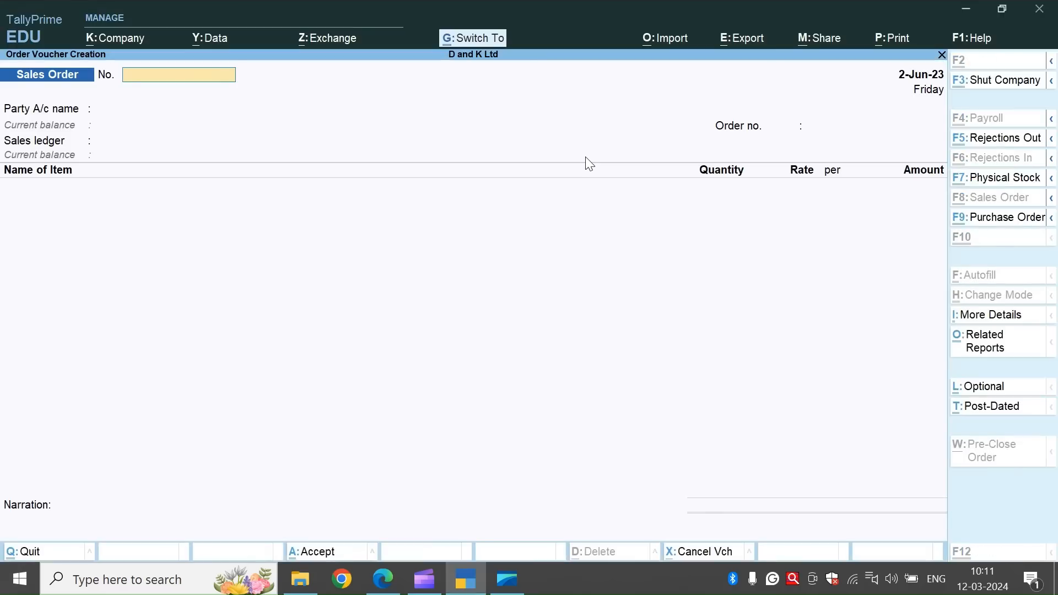
key(ctrl+alt+v)
key(Return)
Create the party ledger Deepak Electronics under Sundry Debtors from the sales order, and accept it and the party details.
text(D)
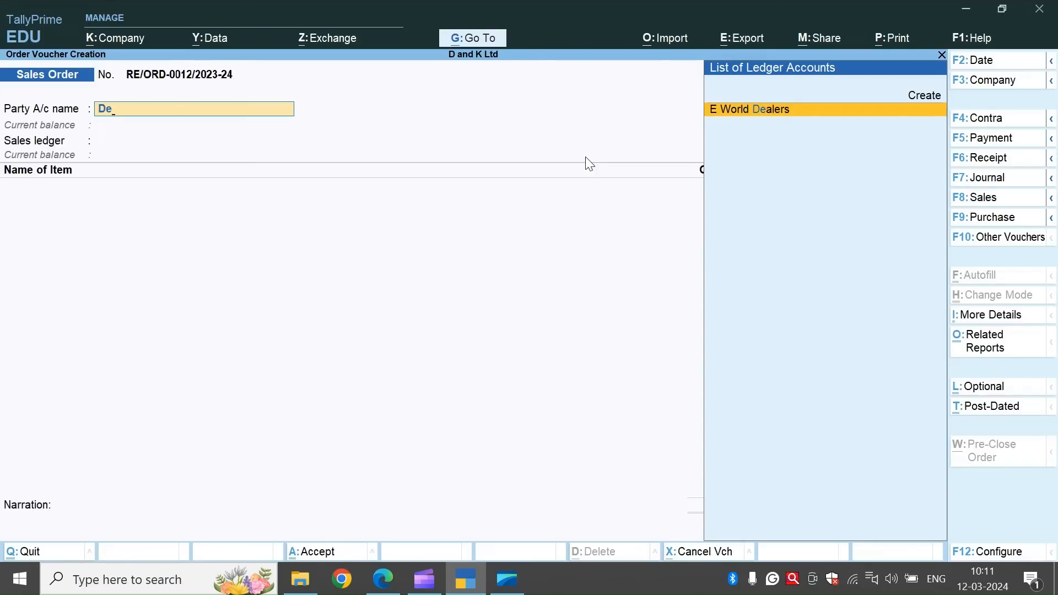
key(alt+c)
text(eepa)
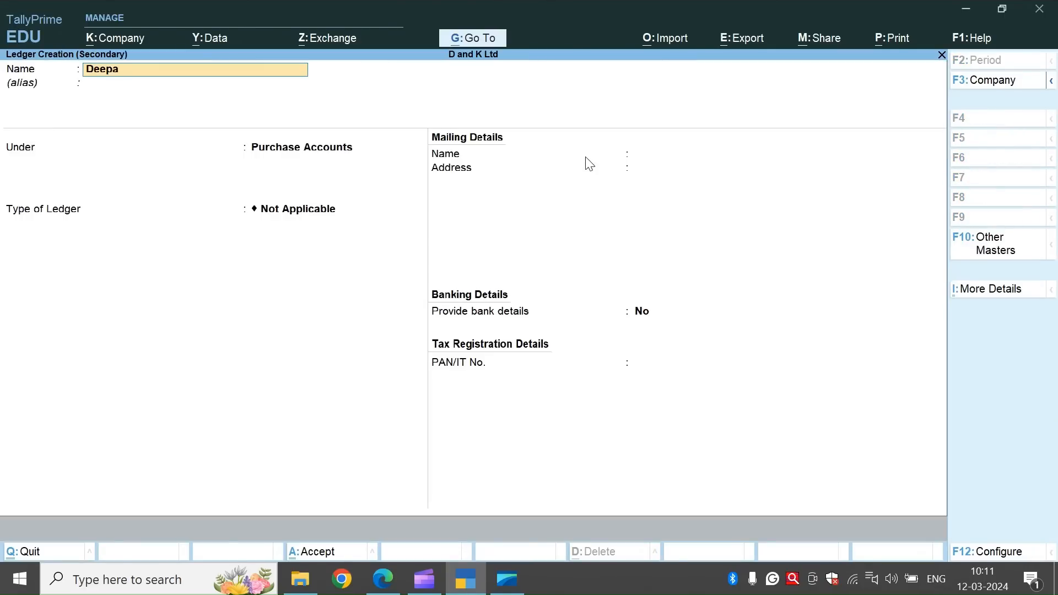
text(k Electronics)
key(Return)
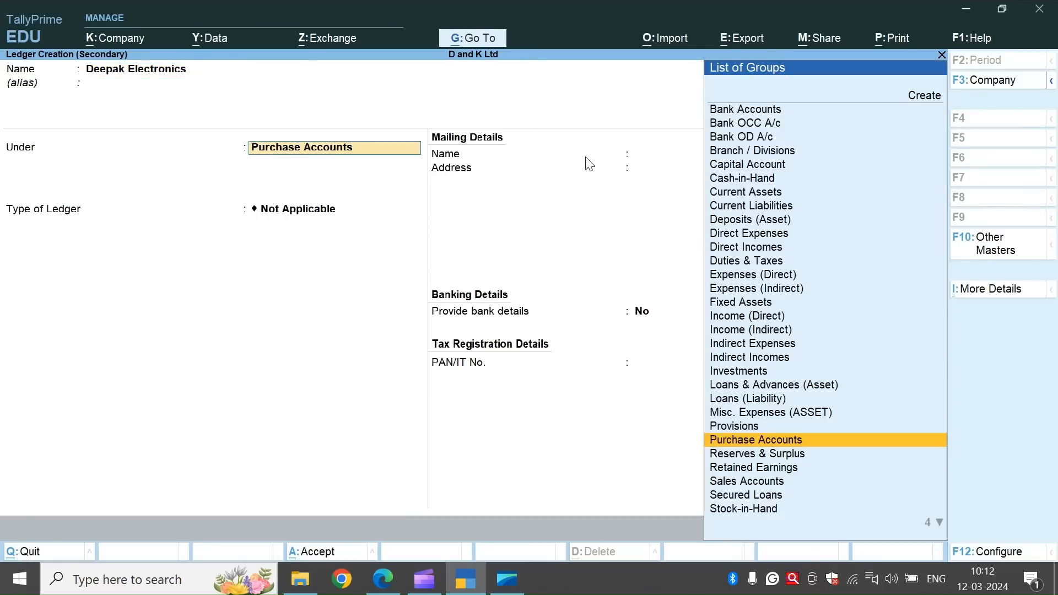
text(Sun)
key(Down)
key(Return)
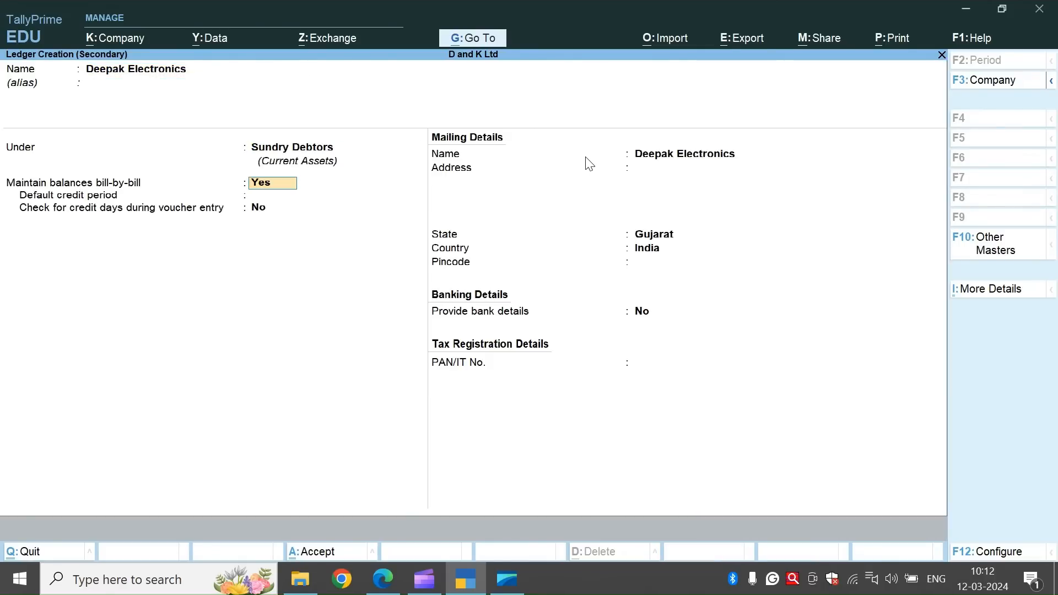
key(ctrl+a)
key(ctrl+a)
key(ctrl+a)
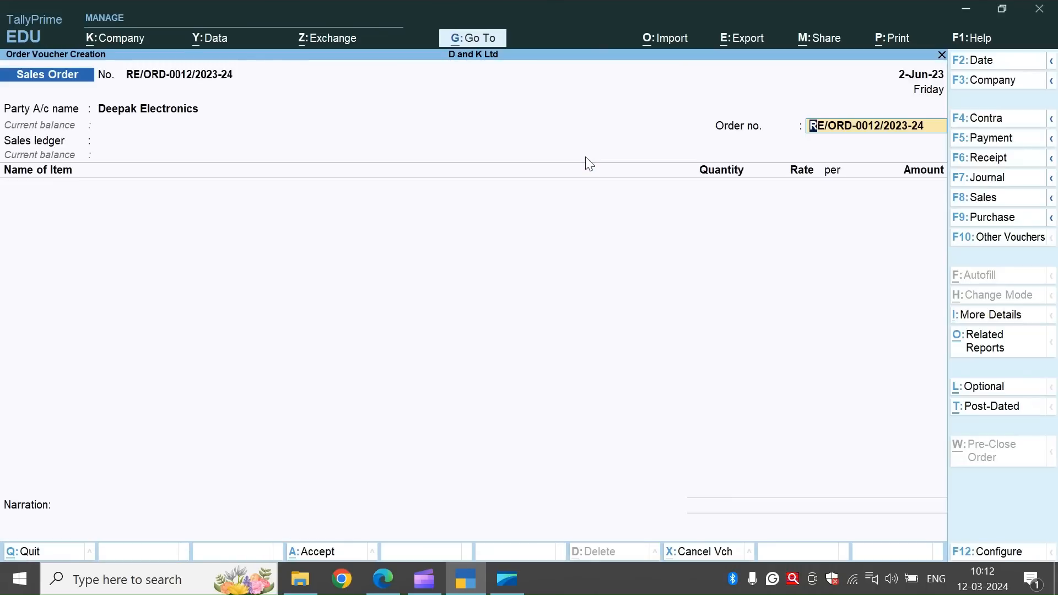
Create the ledger Sales A/c under Sales Accounts from the sales order and save it.
key(Return)
key(Return)
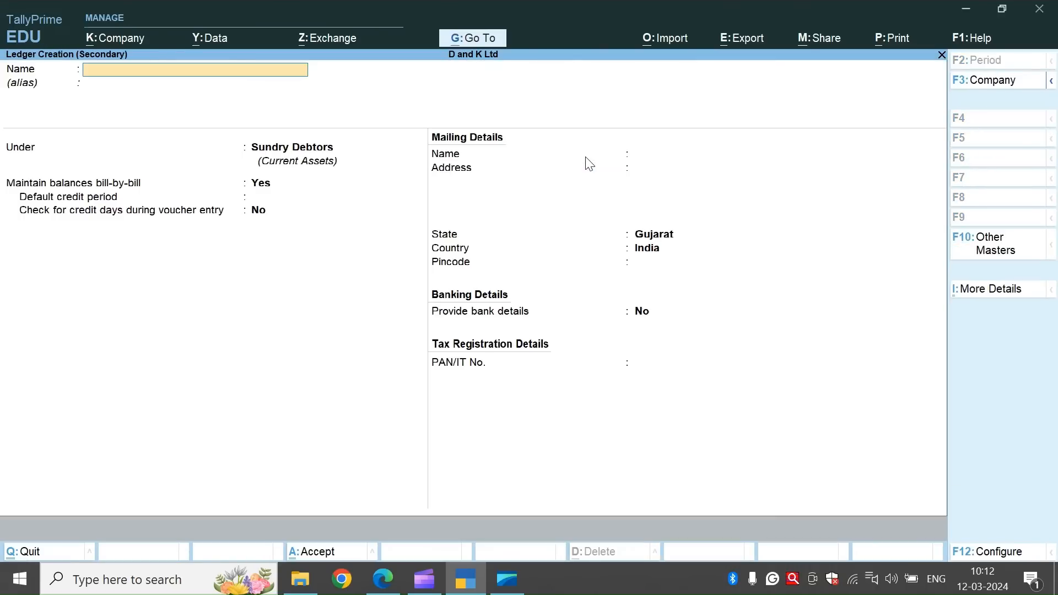
text(Sales A/c)
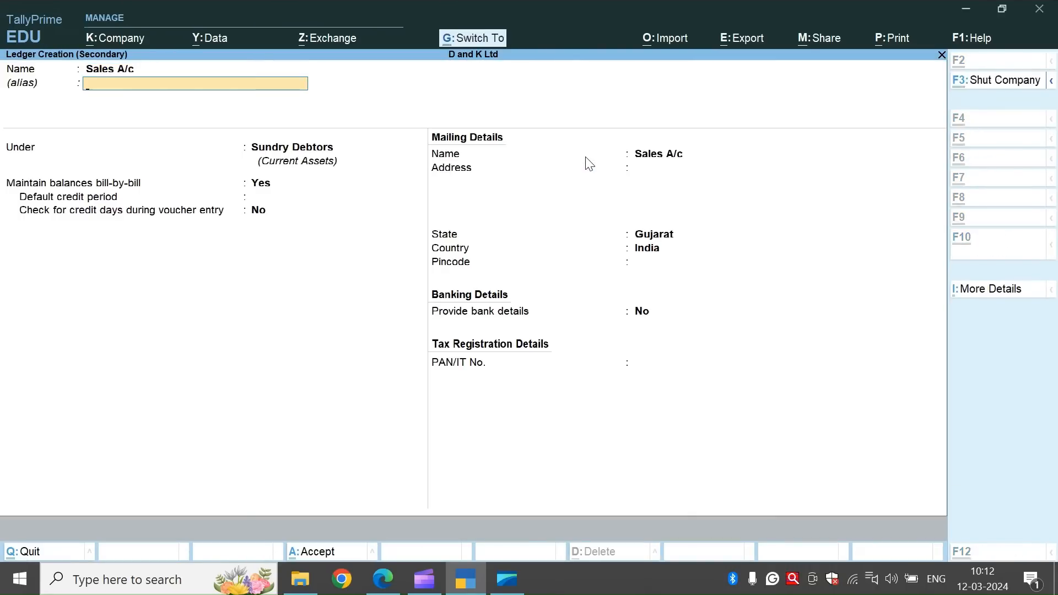
key(alt+Tab)
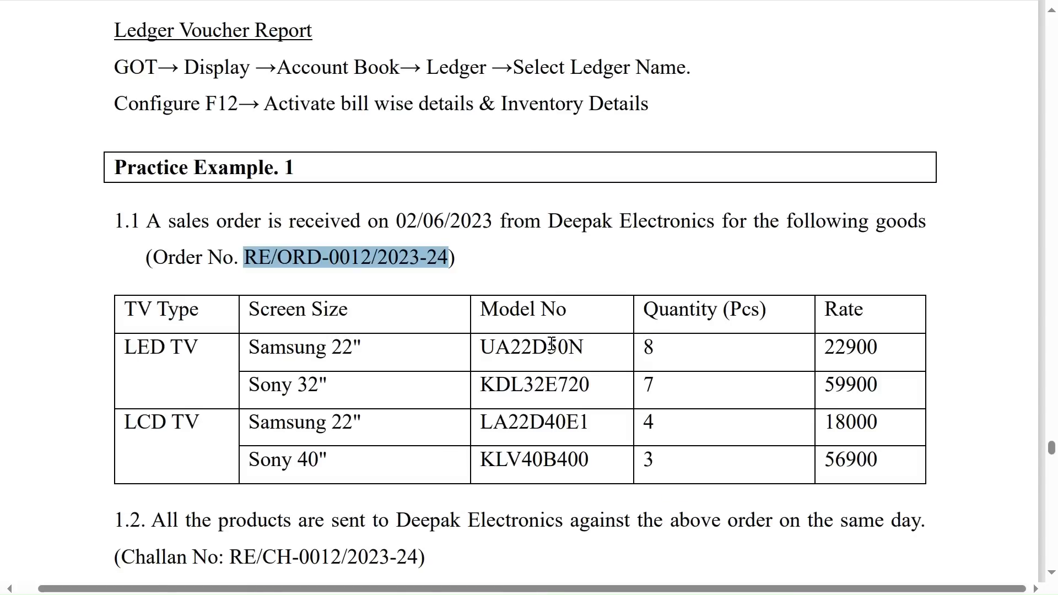
scroll(552, 344, down, 3)
key(alt+Tab)
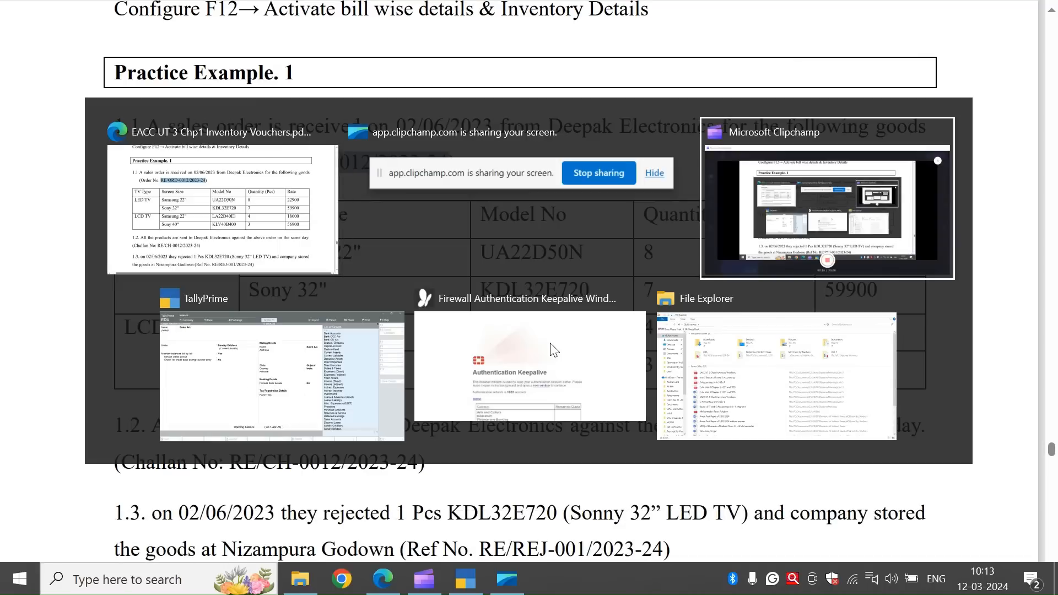
text(sa)
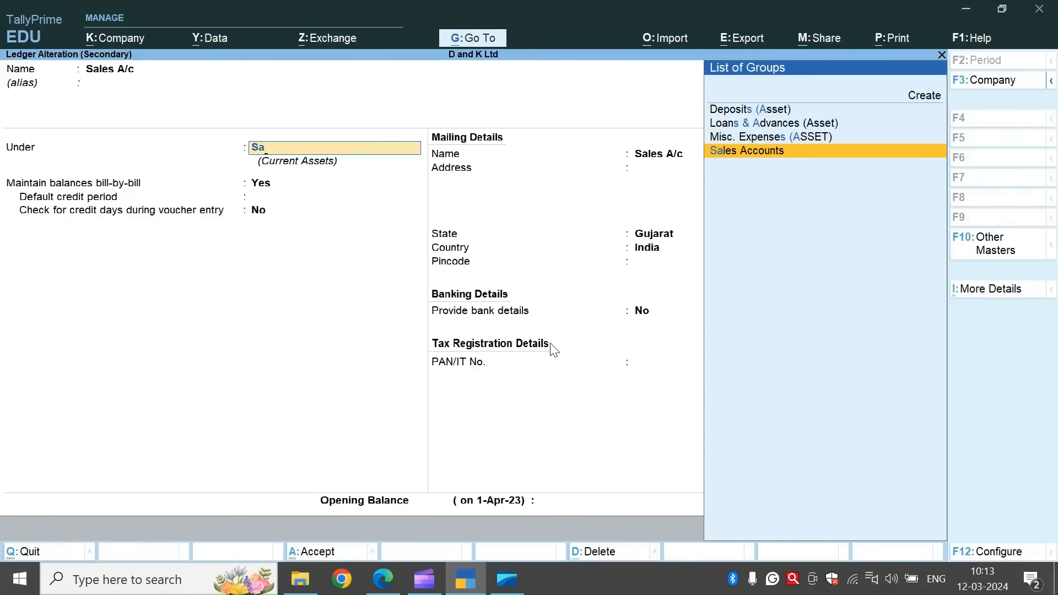
key(Return)
key(ctrl+a)
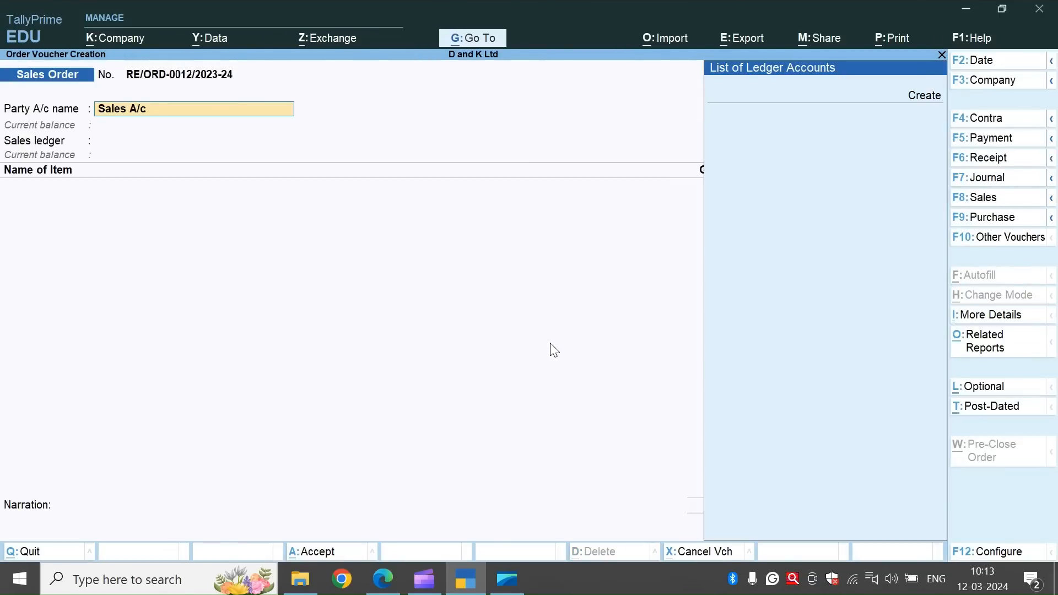
Set the sales order's party to Deepak Electronics, accept its details, and keep order number RE/ORD-0012/2023-24 with Sales A/c as sales ledger.
text(D)
key(Return)
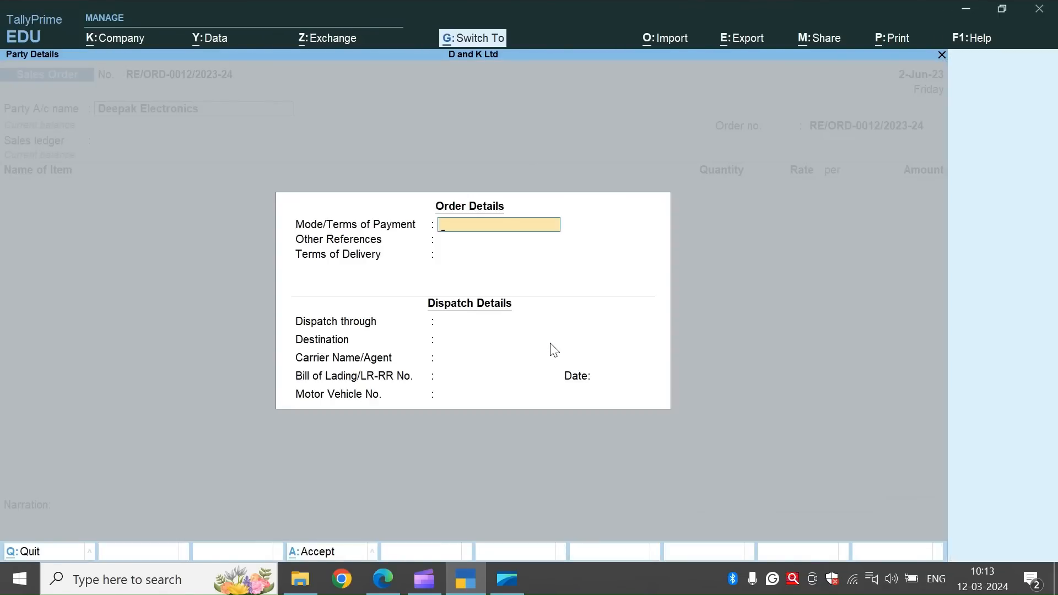
key(ctrl+a)
key(ctrl+a)
key(Return)
key(Return)
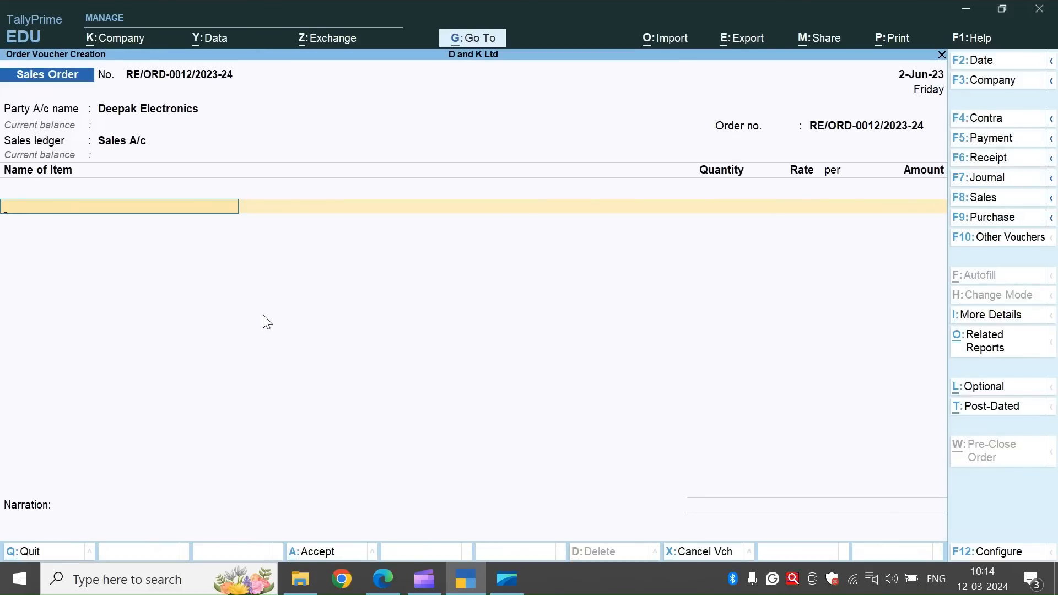
Choose Samsung 22" UA22D50N as the sales order's first item, with due date 2-Jun-23.
text(Sa)
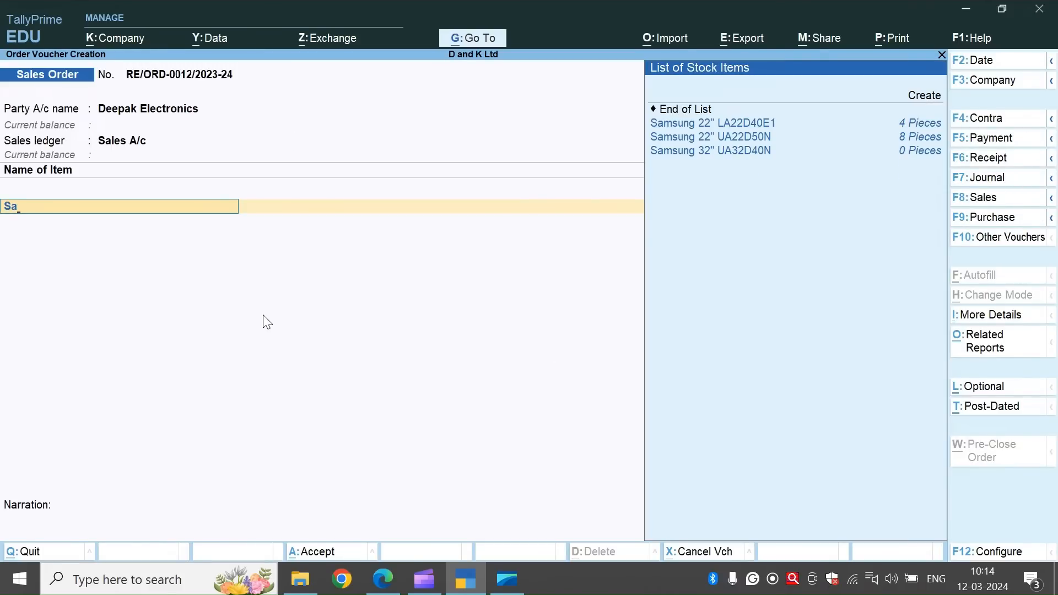
key(Down)
key(Return)
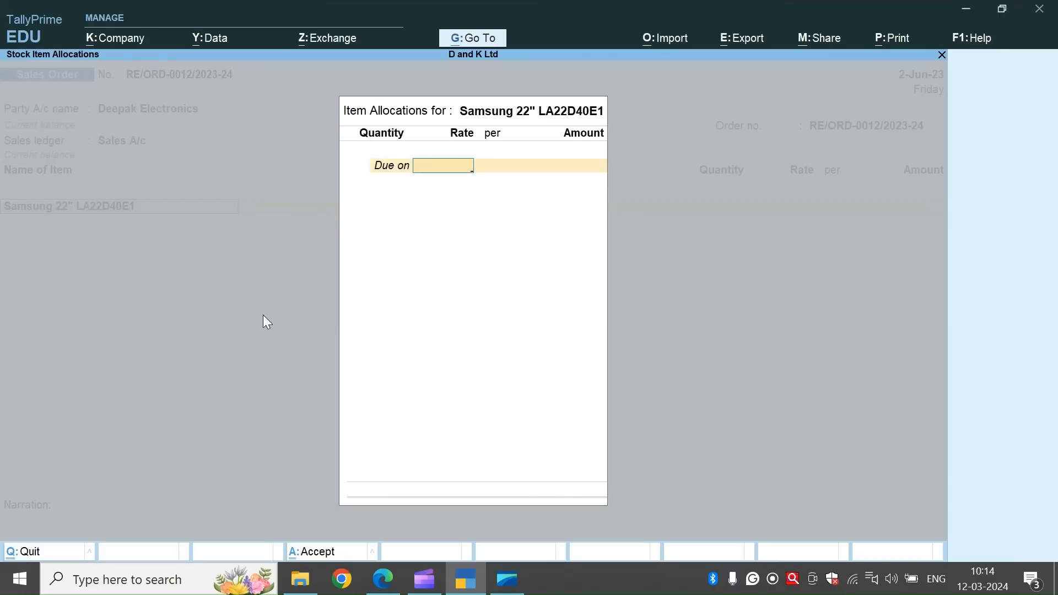
key(Escape)
key(Down)
key(Return)
Enter 8 pieces at a rate of 22,900 for Samsung 22" UA22D50N and accept the item line.
key(Return)
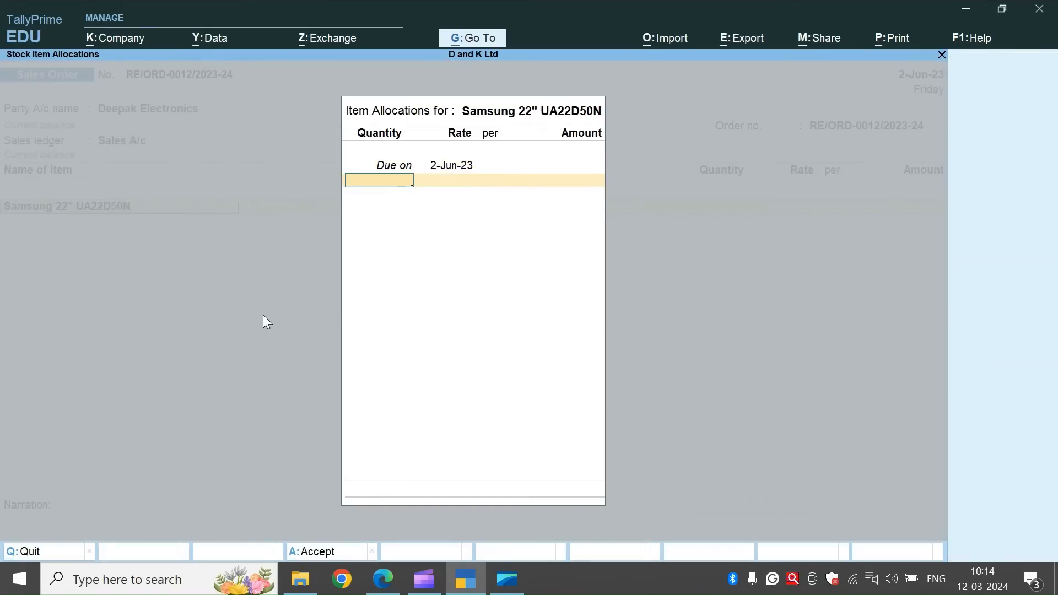
text(8)
key(Return)
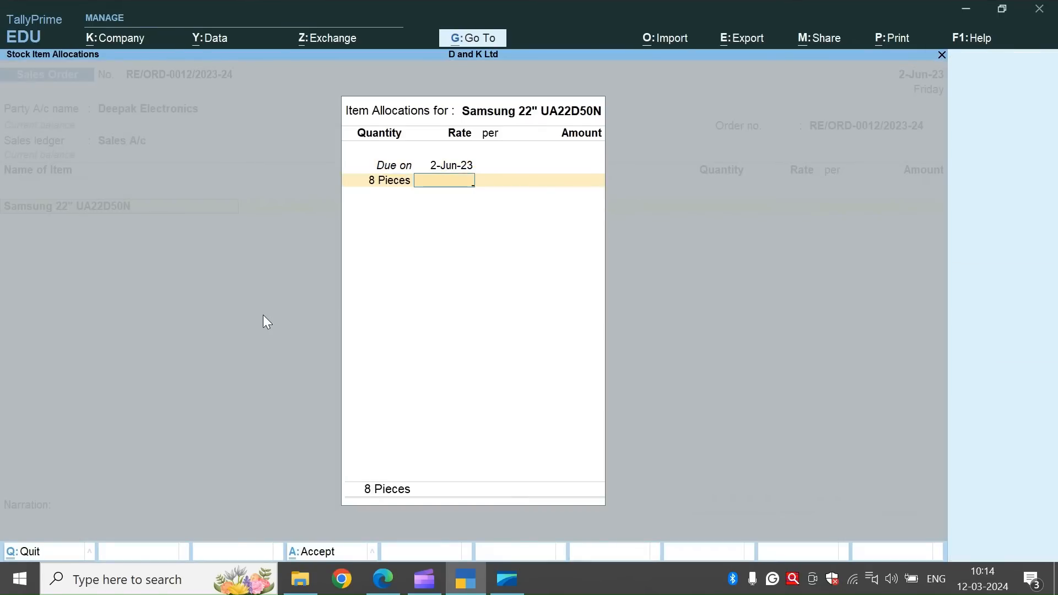
text(22900)
key(Return)
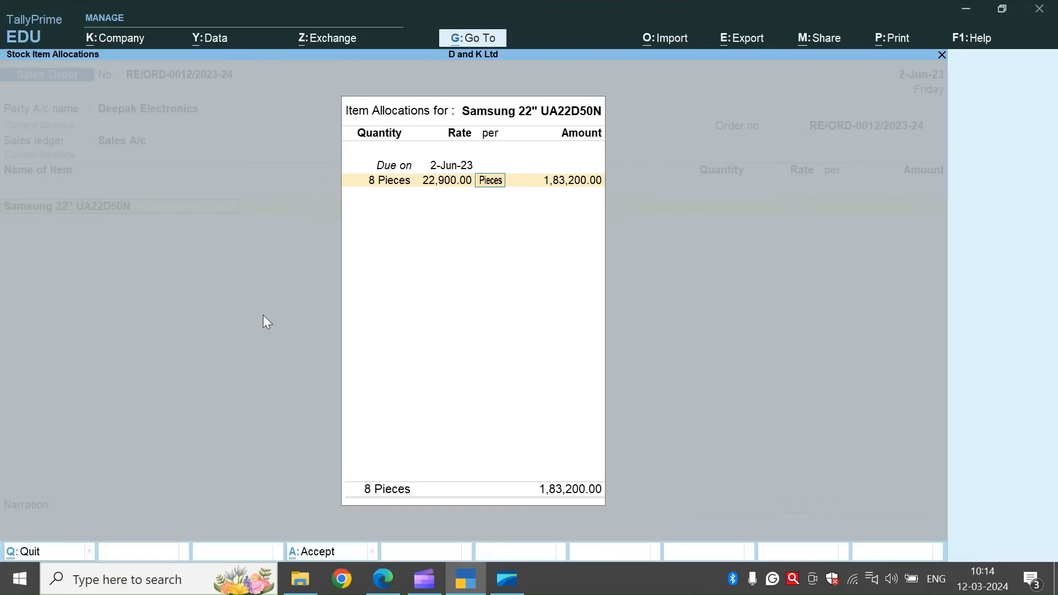
key(Return)
key(Return)
key(Return)
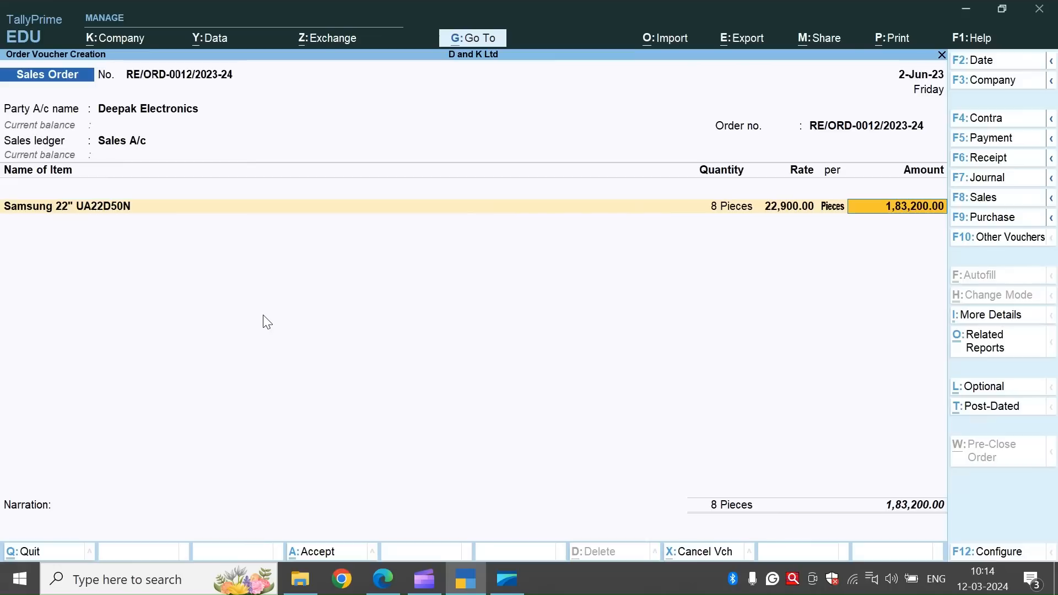
key(Return)
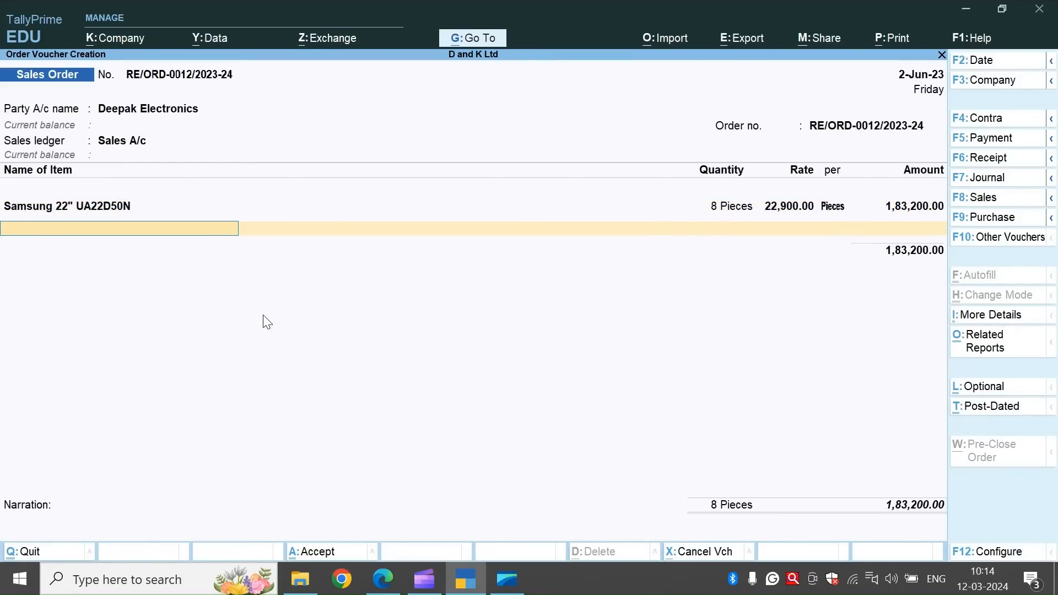
Add Sony 32" KDL32E720 to the sales order, due 2-Jun-23, with 7 pieces at a rate of 59,900.
text(So)
key(Return)
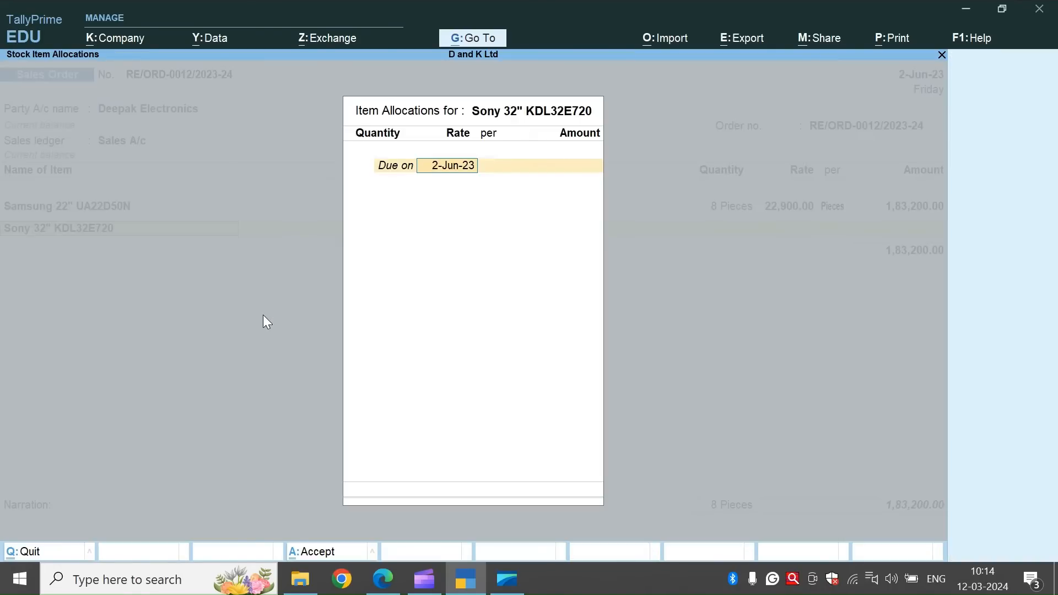
text(7)
key(Escape)
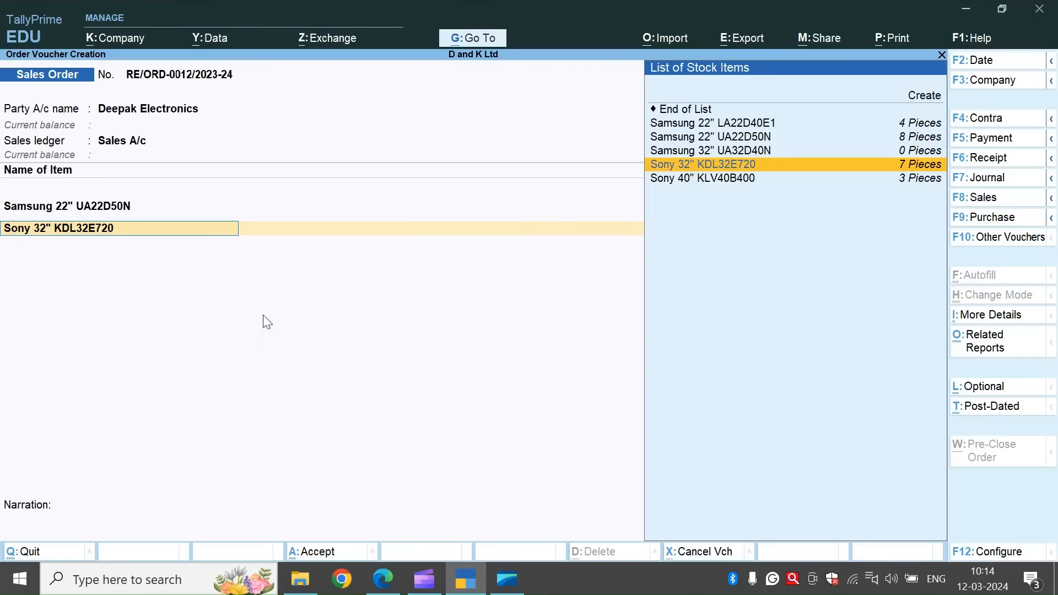
key(Return)
key(Return)
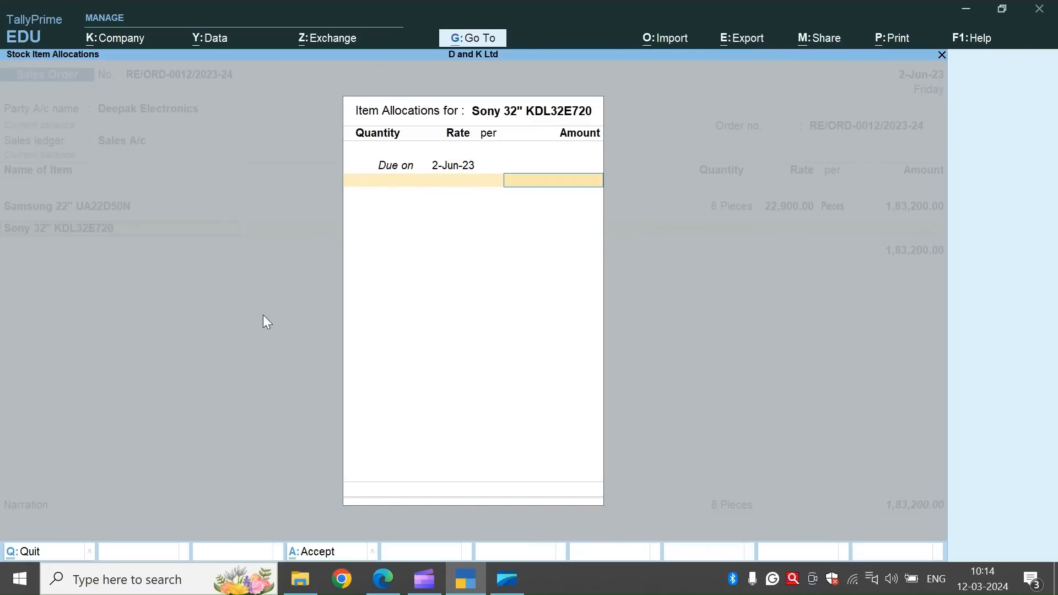
text(7)
key(Return)
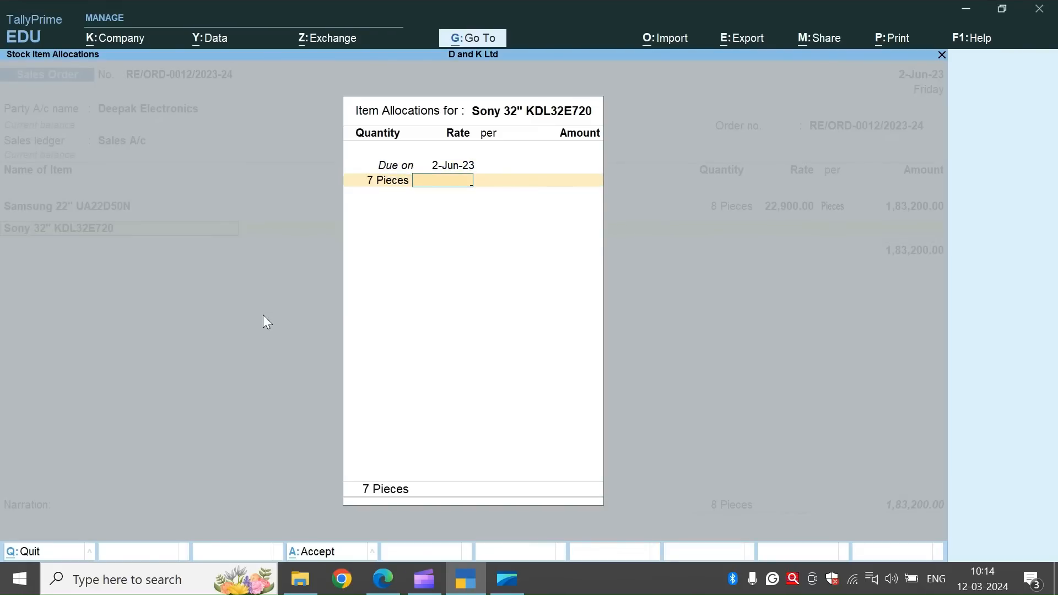
text(59,900)
key(Return)
key(Return)
key(Return)
key(Return)
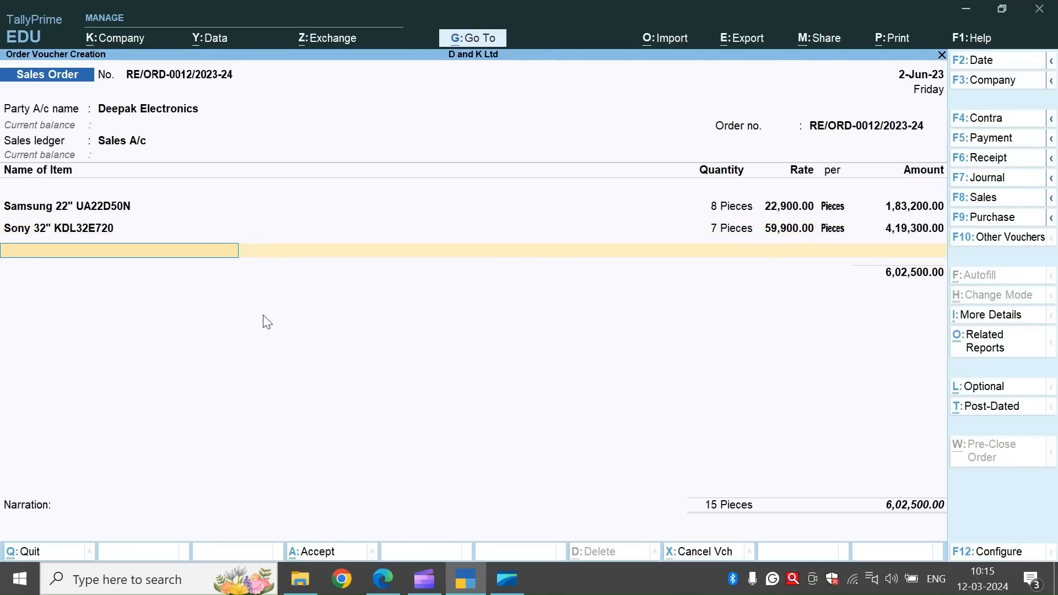
Add Samsung 22" LA22D40E1 to the sales order, due 2-Jun-23, with 4 pieces at a rate of 18,000.
text(Sa)
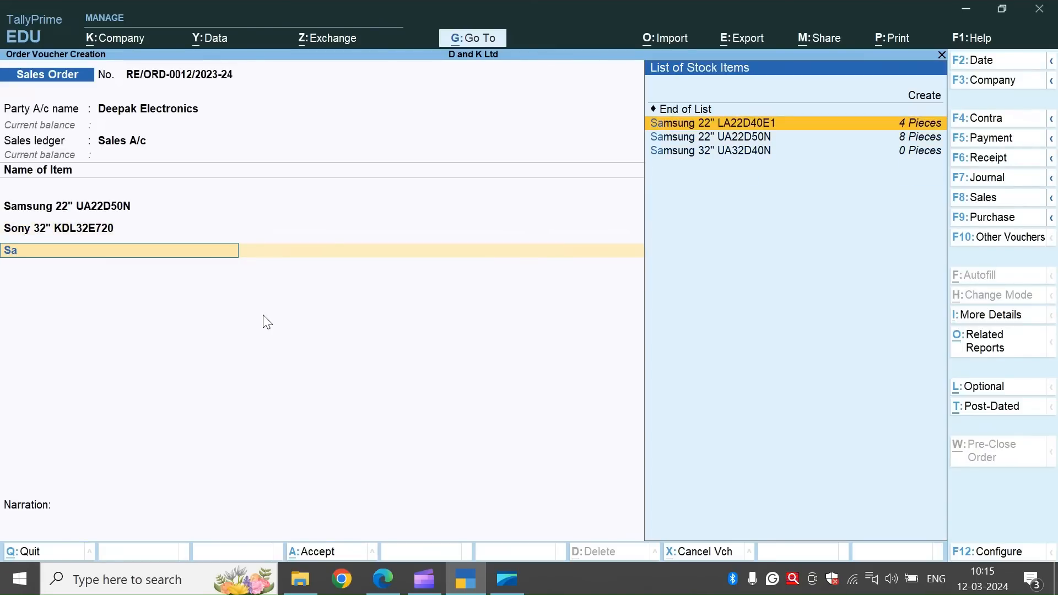
key(Down)
key(Up)
key(Return)
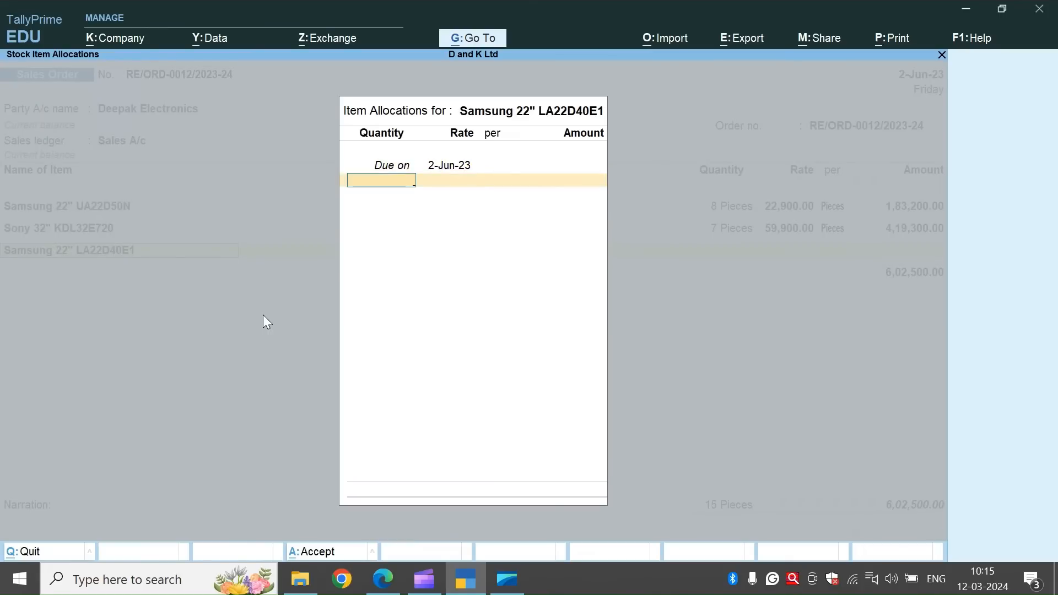
text(4)
key(Return)
text(18,000)
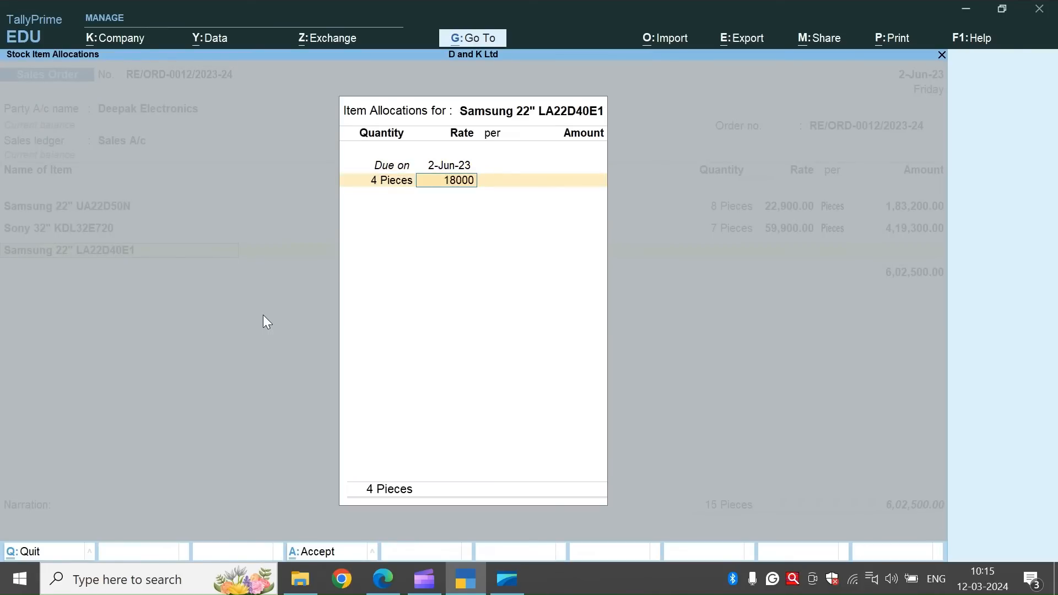
key(Return)
key(Return)
key(Return)
key(Return)
key(Return)
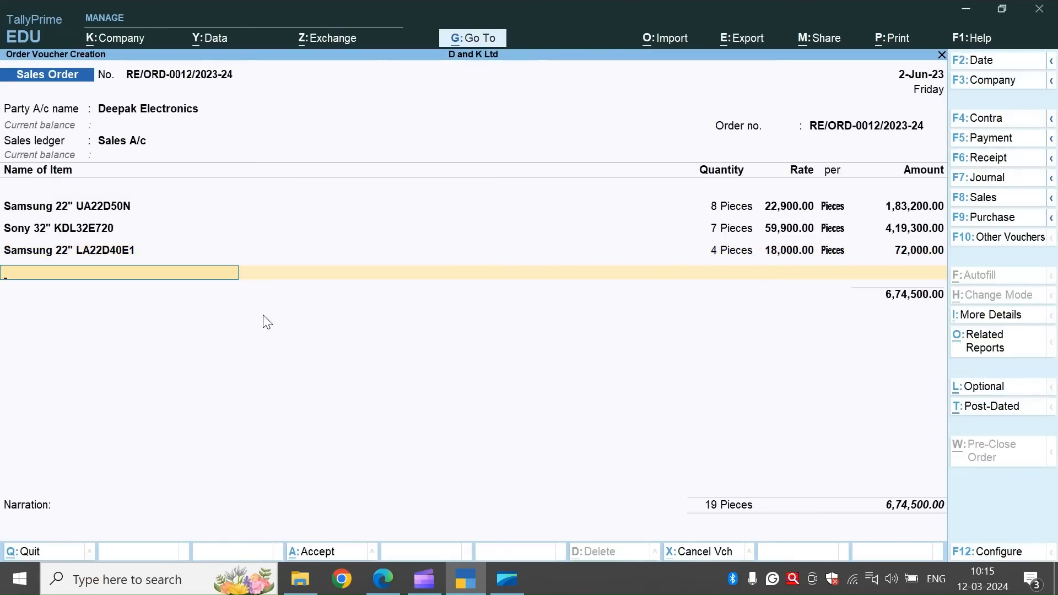
Add Sony 40" KLV40B400, due 2-Jun-23, with 3 pieces at 56,900, and save the sales order without a narration.
text(So)
key(Down)
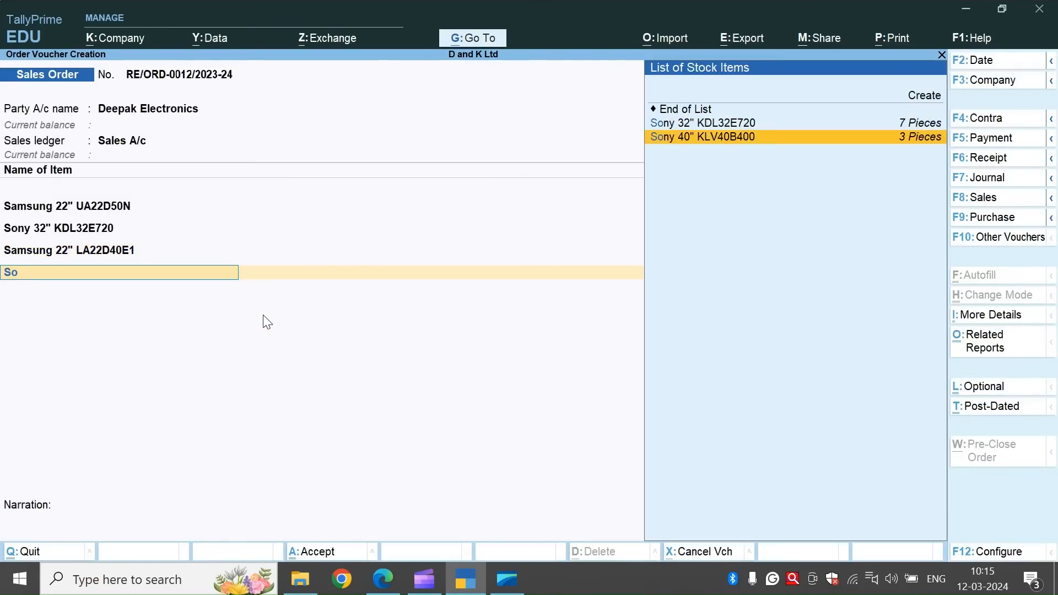
key(Return)
text(3)
key(Return)
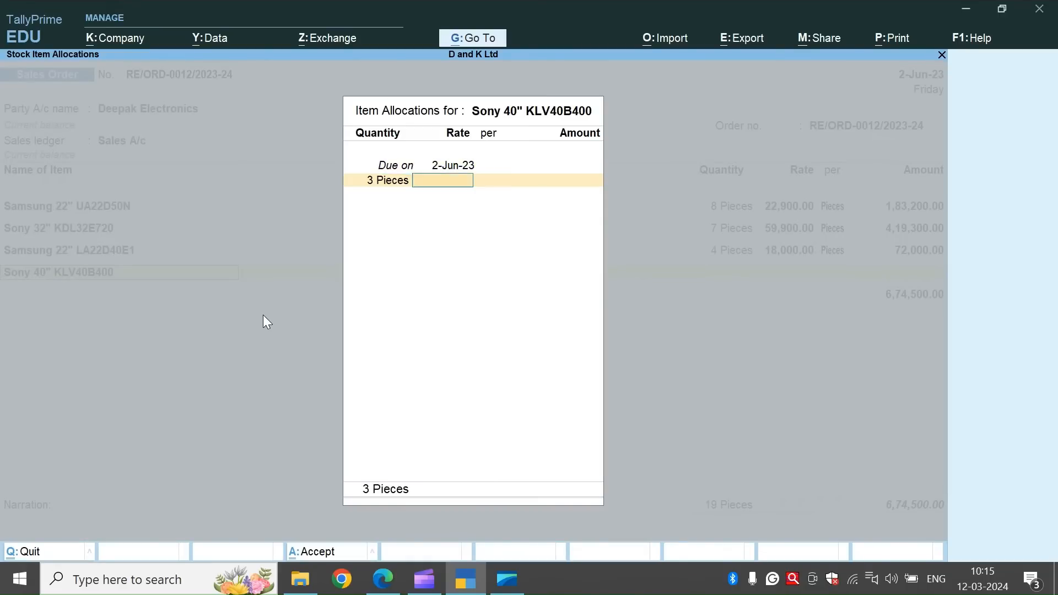
text(56900)
key(Return)
key(Return)
key(Return)
key(Return)
key(Return)
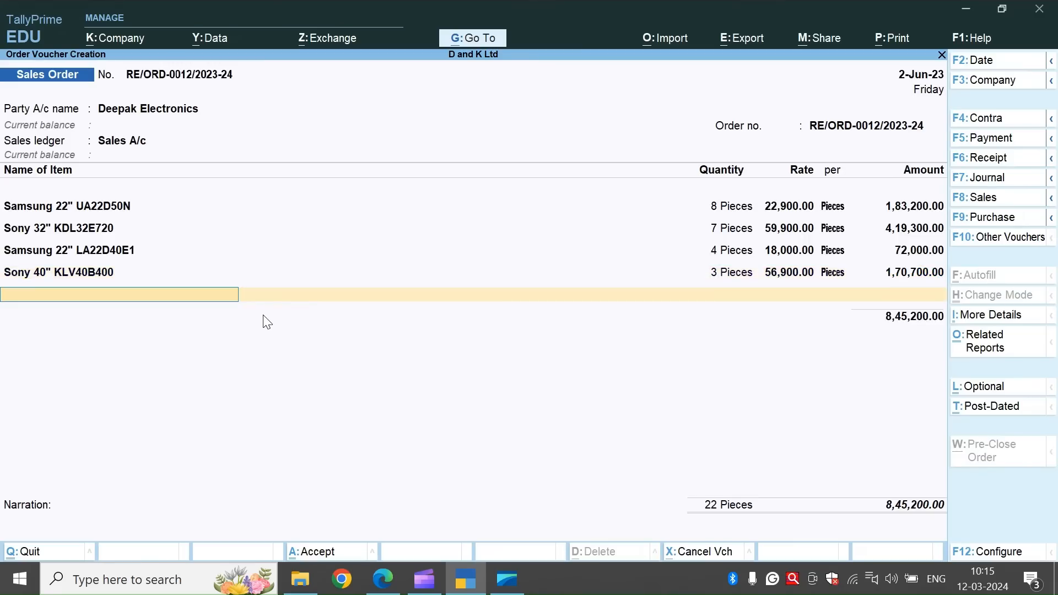
key(Return)
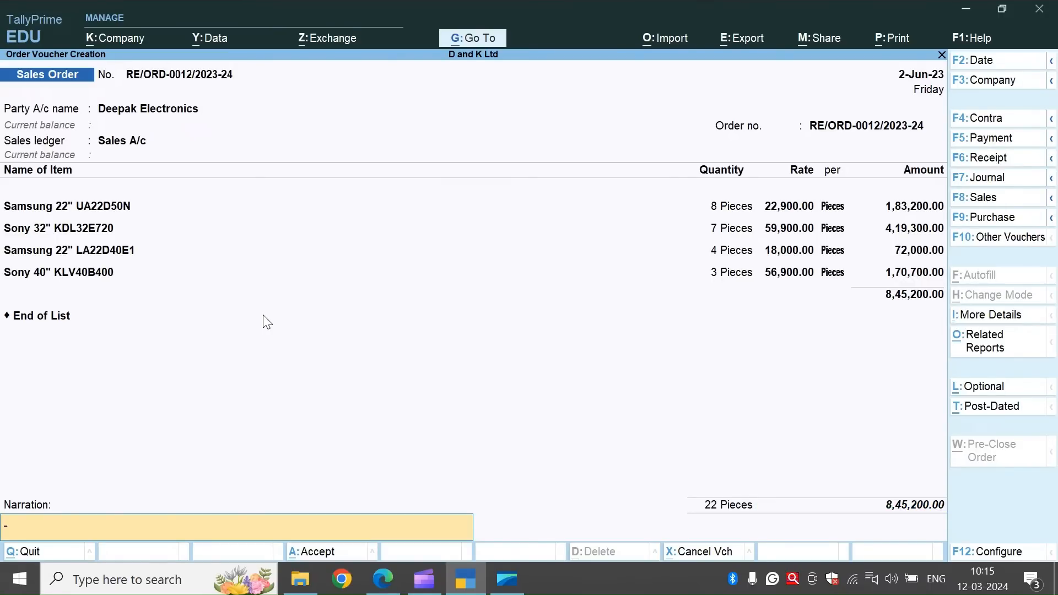
key(ctrl+a)
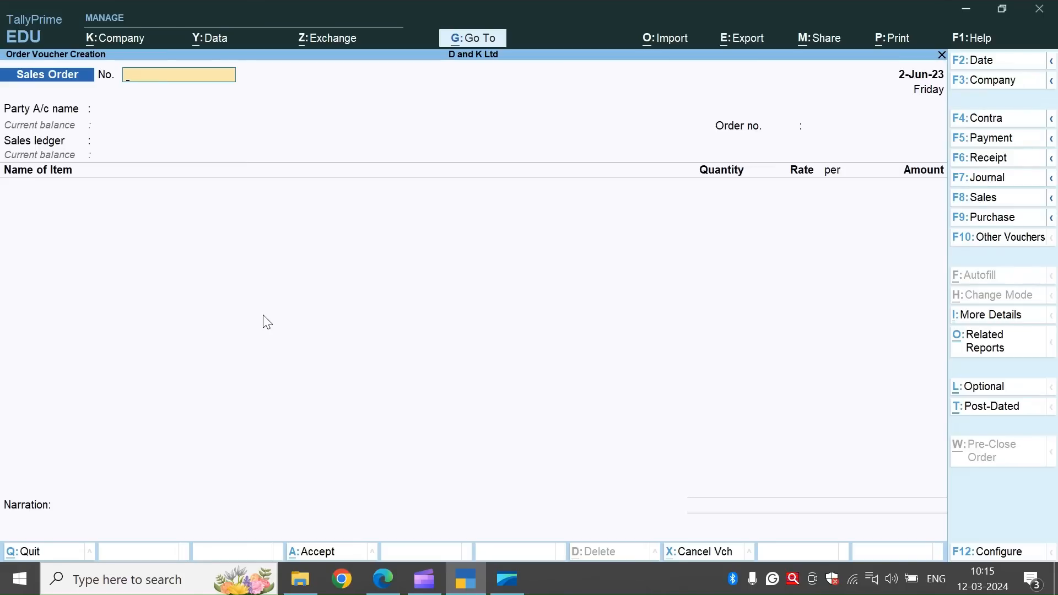
Leave order voucher entry and open the Statements of Inventory reports.
key(Escape)
key(Down)
key(Down)
key(Down)
key(Down)
key(Down)
key(Down)
key(Down)
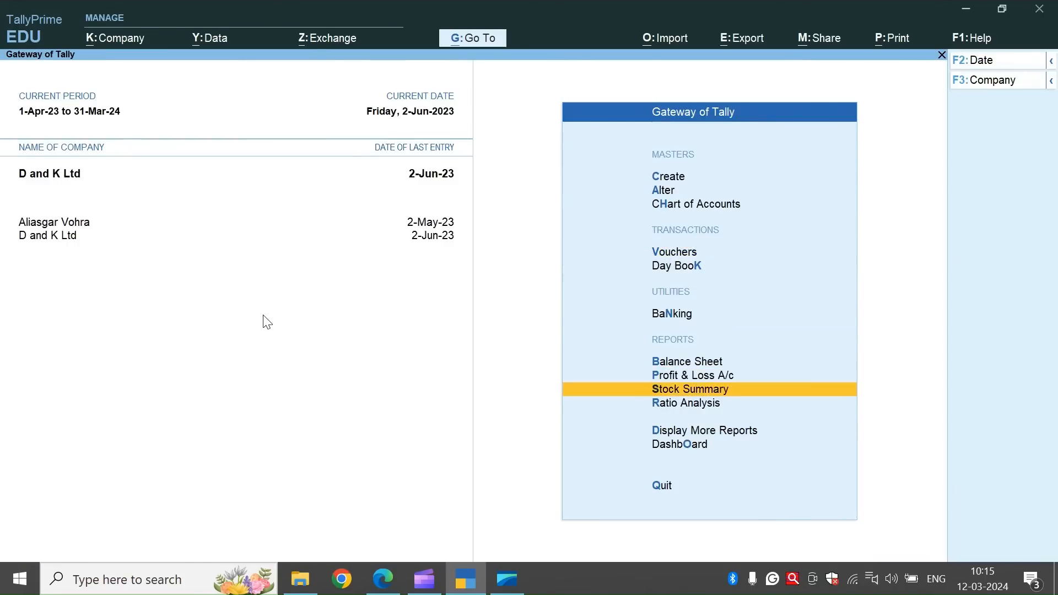
key(Return)
key(Down)
key(Down)
key(Down)
key(Down)
key(Down)
key(Down)
key(Down)
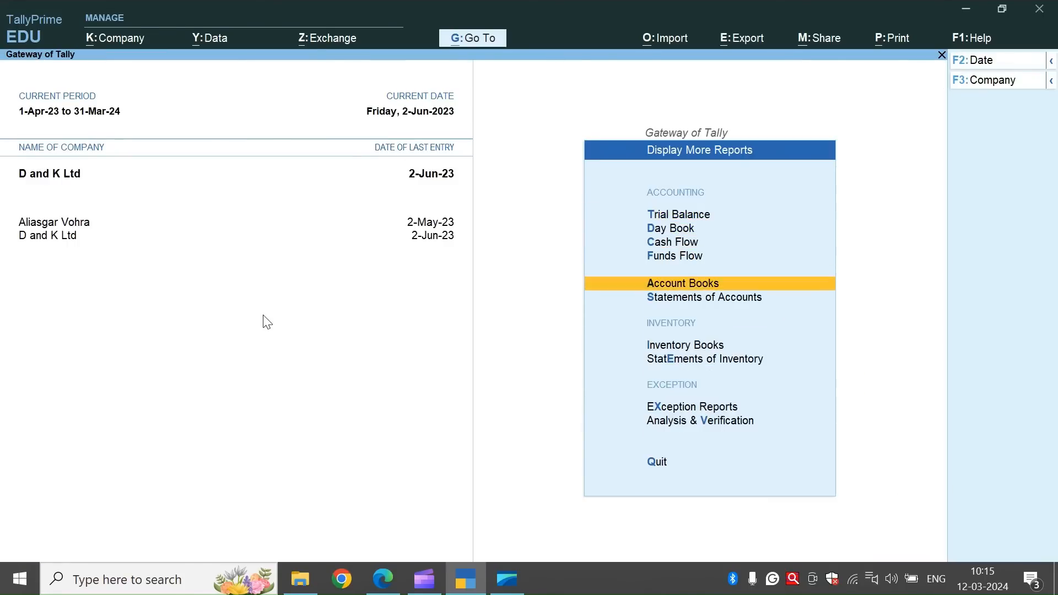
key(Return)
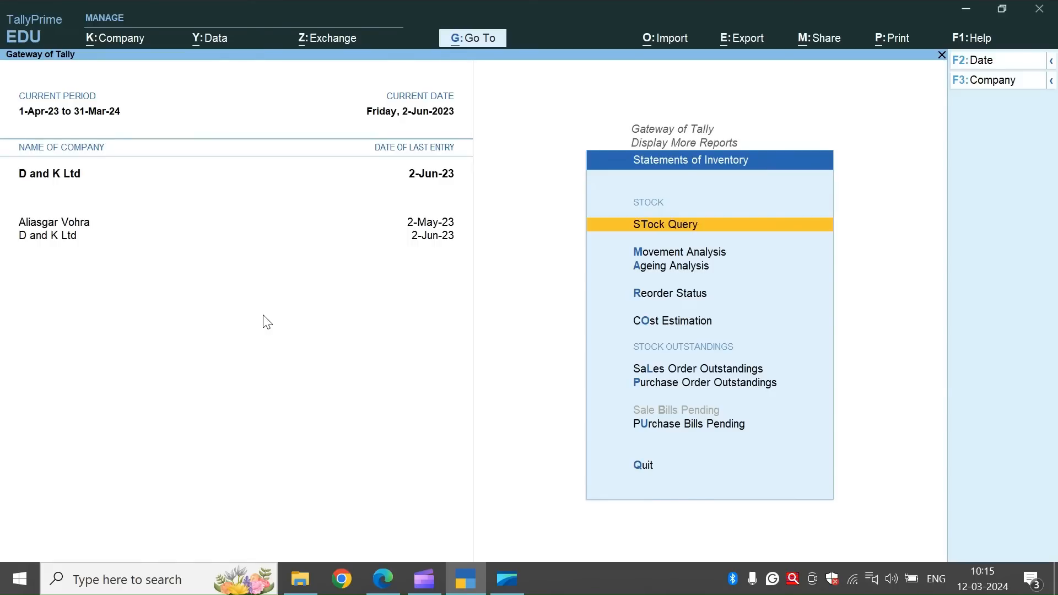
Examine all orders in the Sales Order Outstandings report, and return to the list of additional reports.
click(673, 372)
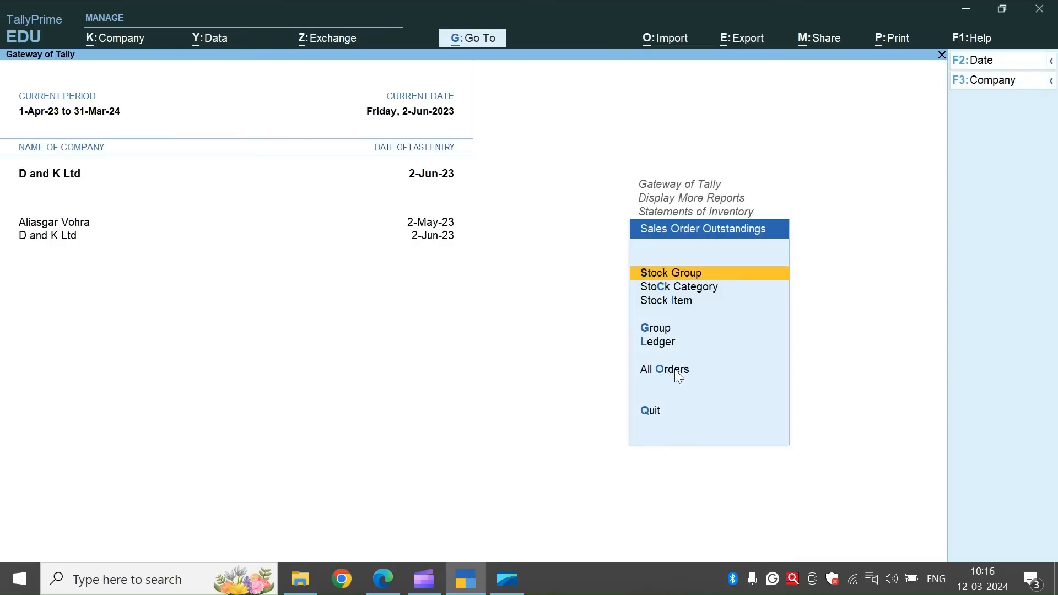
key(Down)
key(Down)
key(Down)
key(Down)
key(Down)
click(679, 377)
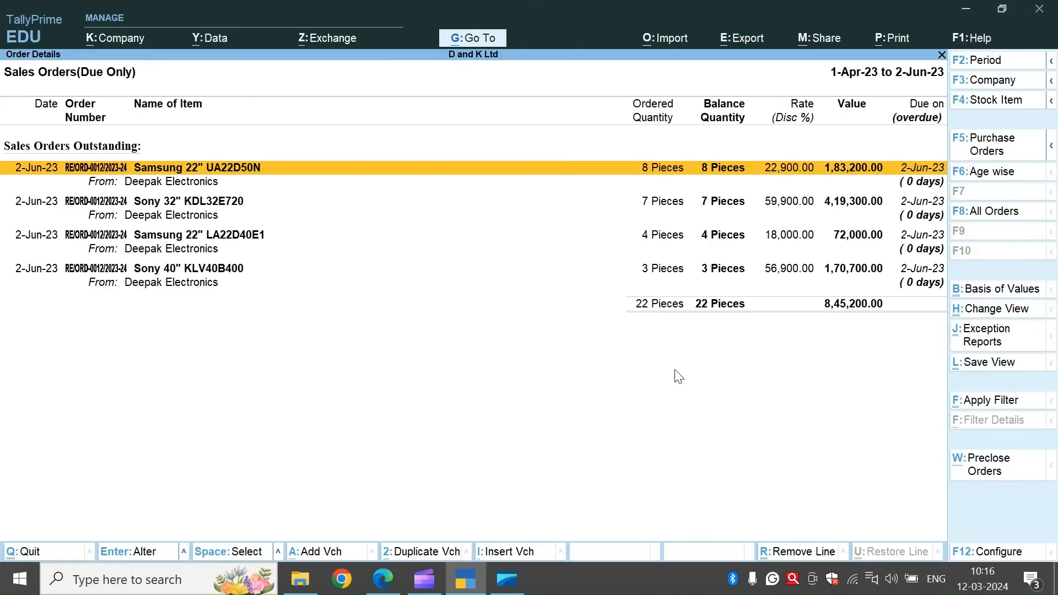
key(Escape)
key(Escape)
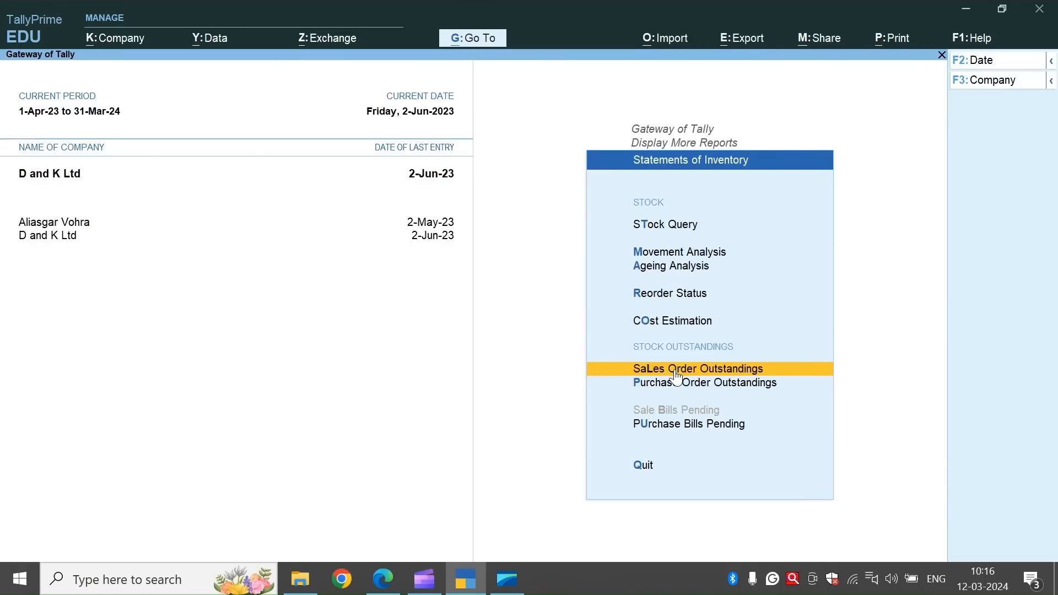
key(Escape)
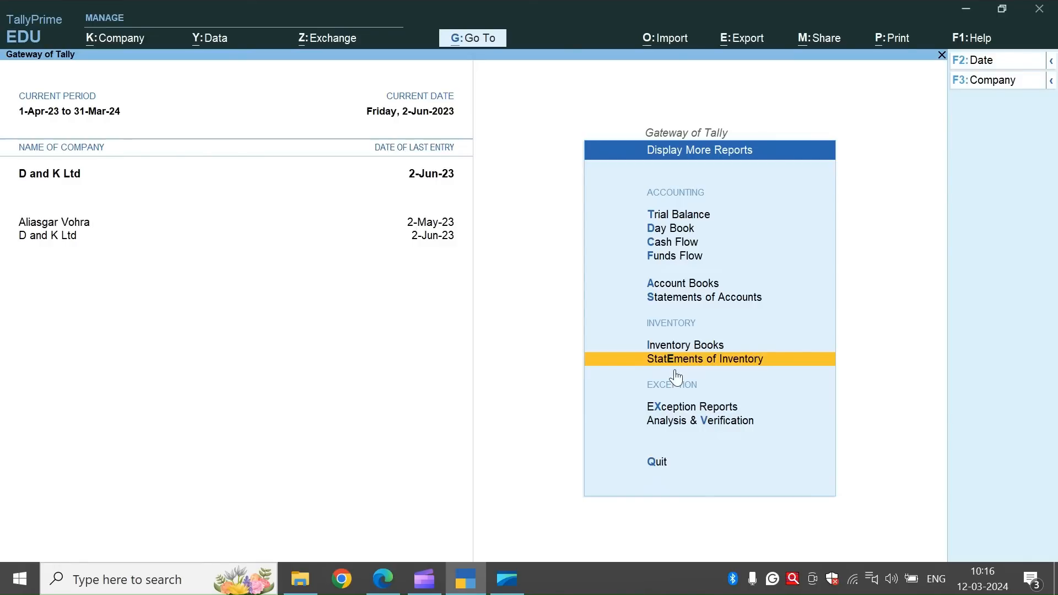
Return to voucher entry, activate the inactive Delivery Note voucher type, and start a delivery note.
key(Escape)
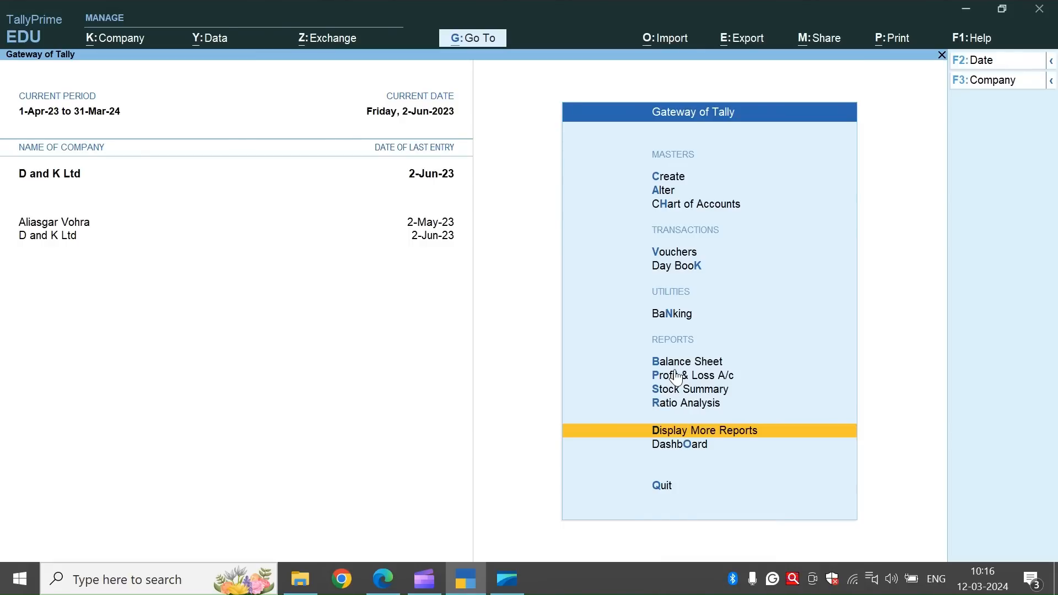
click(661, 251)
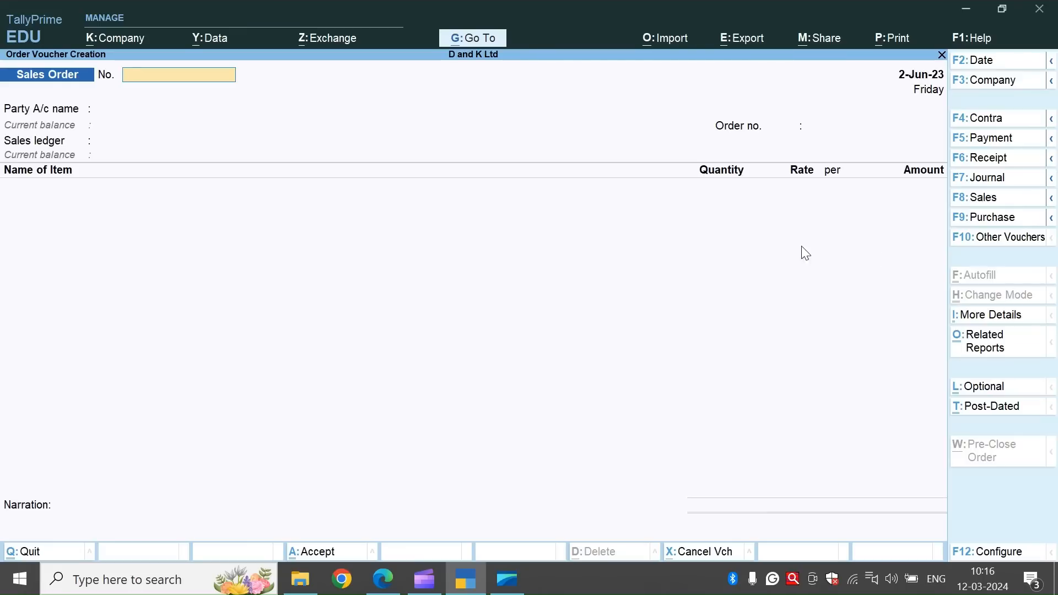
click(1001, 237)
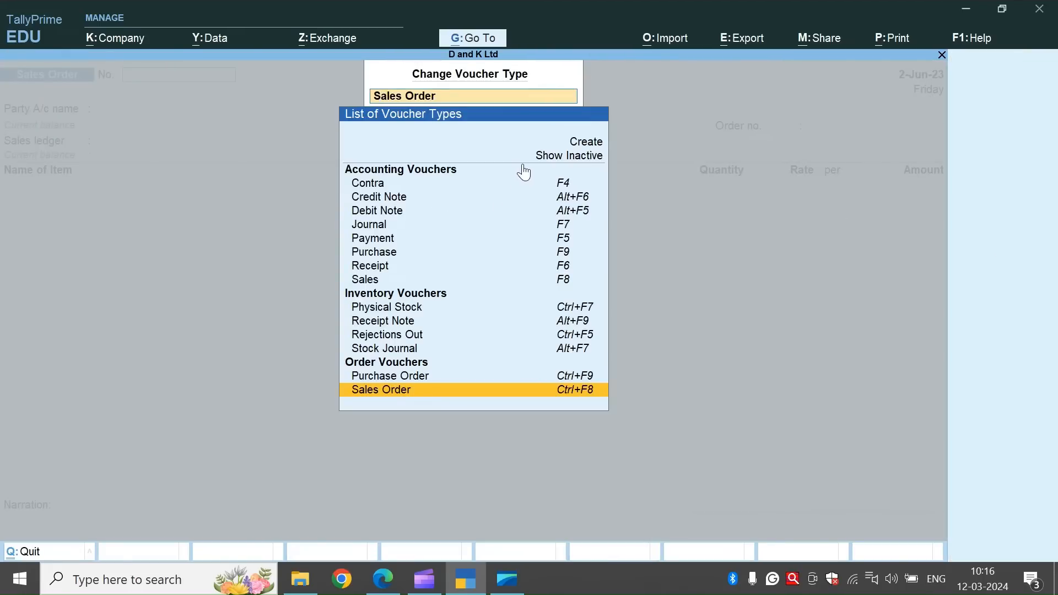
click(553, 157)
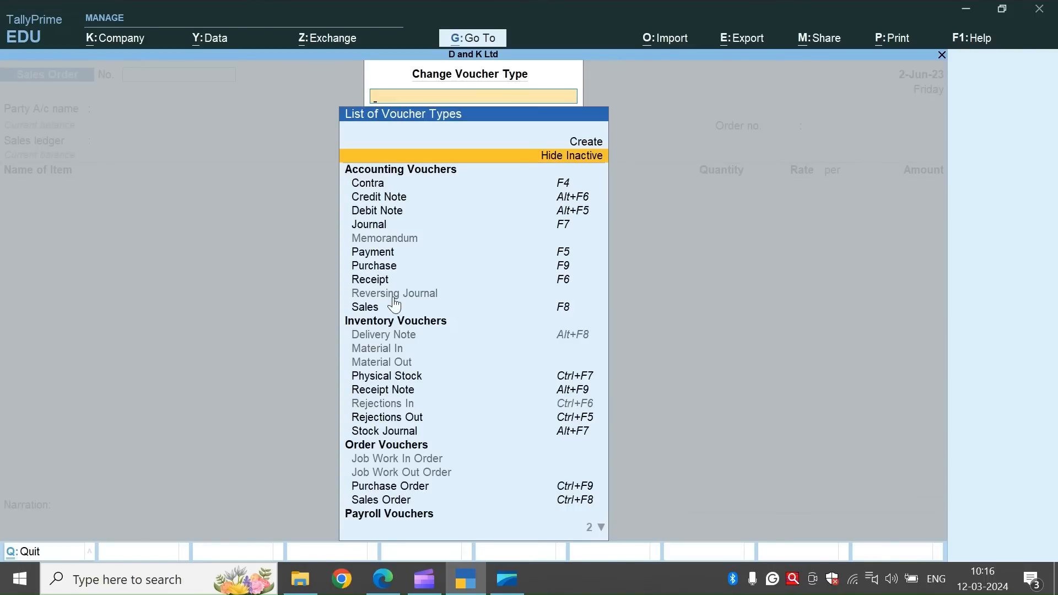
click(400, 336)
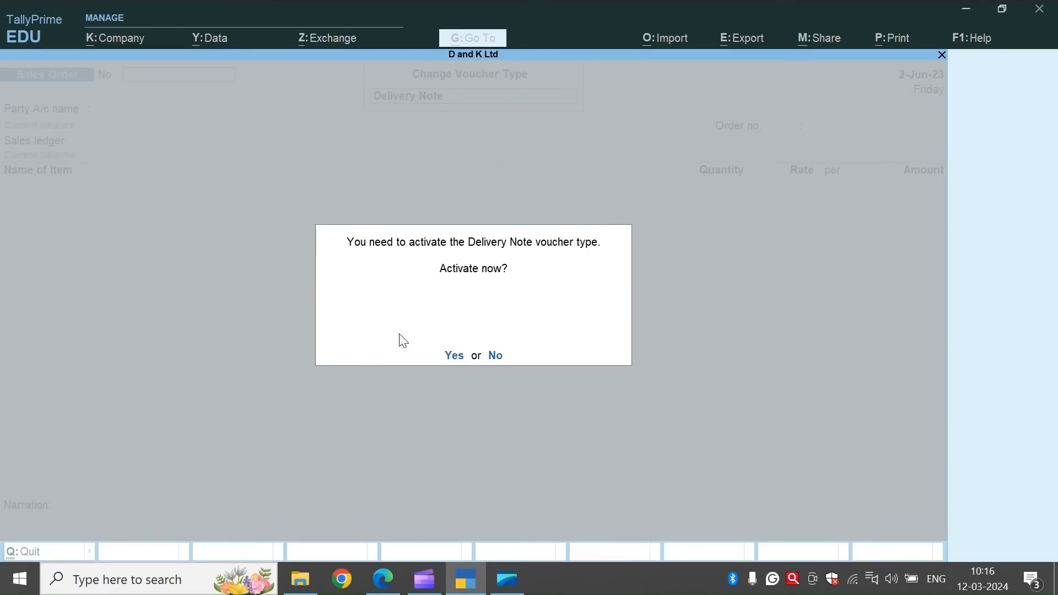
key(y)
Copy challan number RE/CH-0012/2023-24 from item 1.2 of the practice document and enter it as the delivery note number in TallyPrime.
key(alt+Tab)
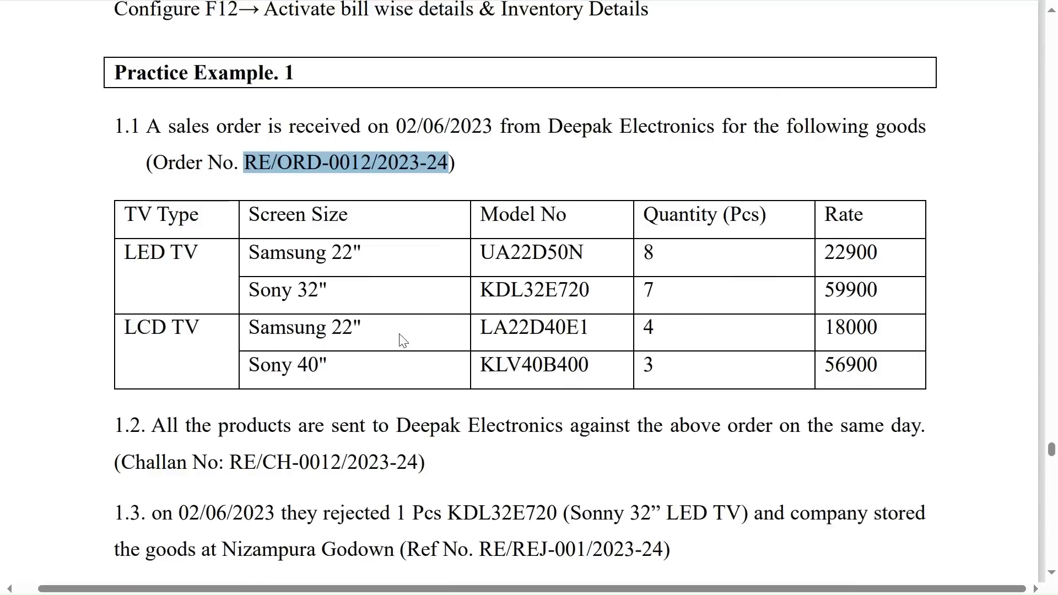
scroll(400, 335, down, 2)
drag(231, 322, 414, 323)
key(ctrl+c)
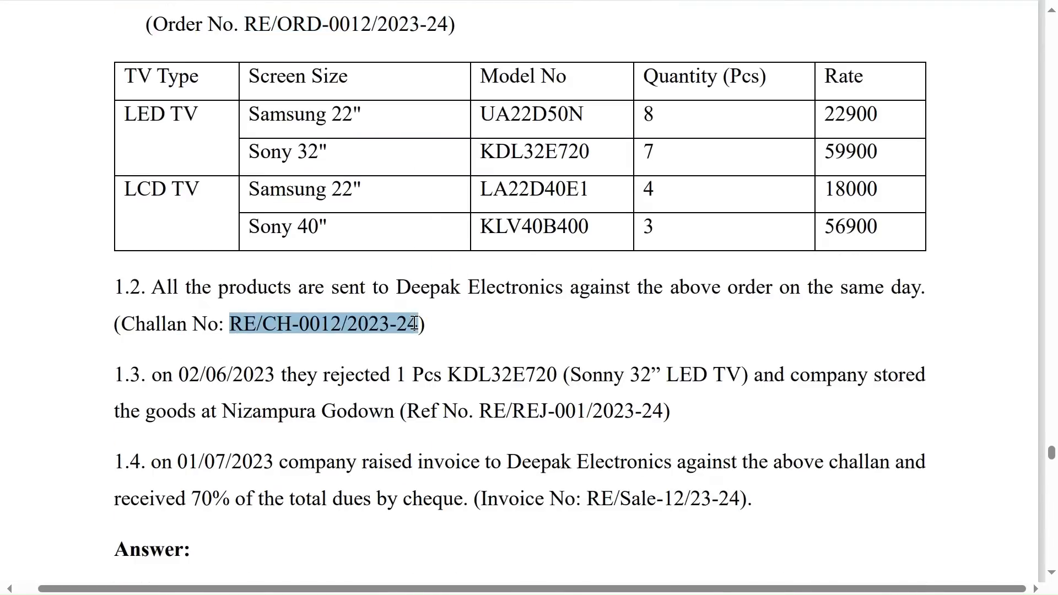
key(alt+Tab)
key(ctrl+v)
key(Return)
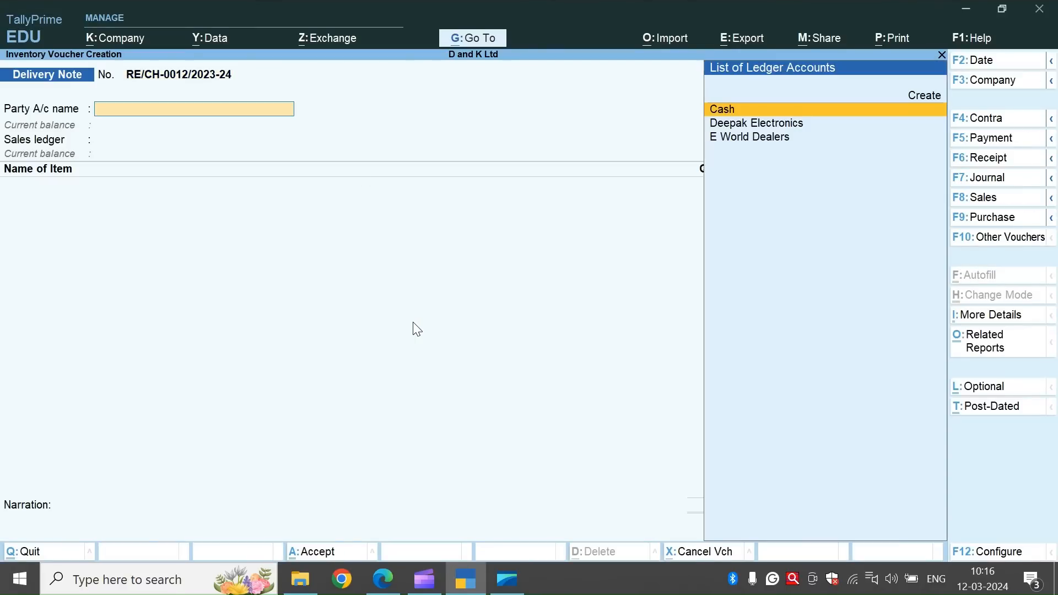
Set the delivery note's party to Deepak Electronics and link it to sales order RE/ORD-0012/2023-24 dated 2-Jun-23.
key(Down)
key(Return)
key(Down)
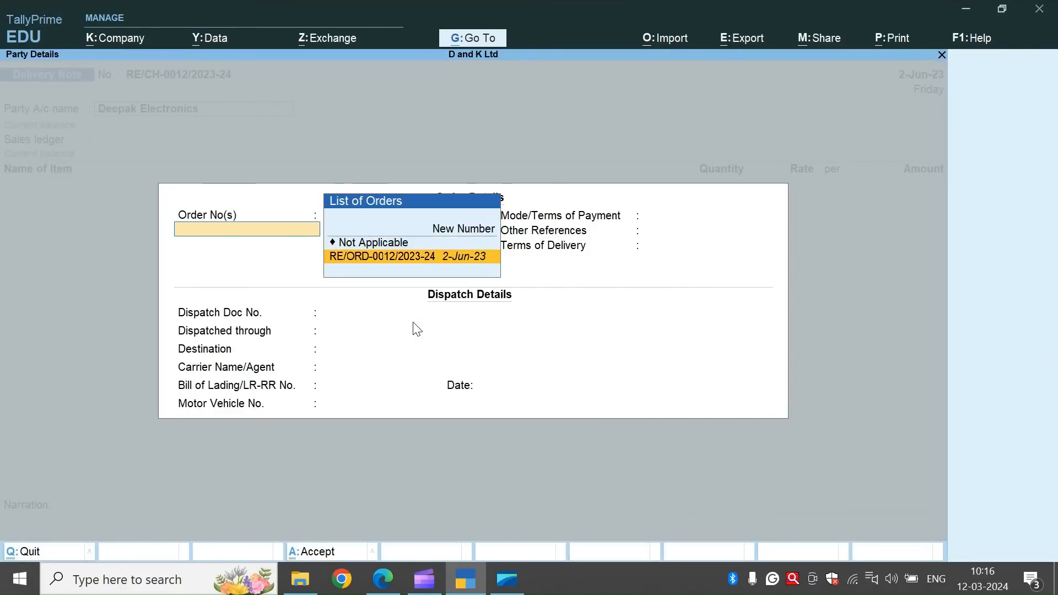
key(Return)
Accept the dispatch and party details without additions, choose Sales A/c as the sales ledger, and save the delivery note without a narration.
key(Return)
key(Return)
key(Return)
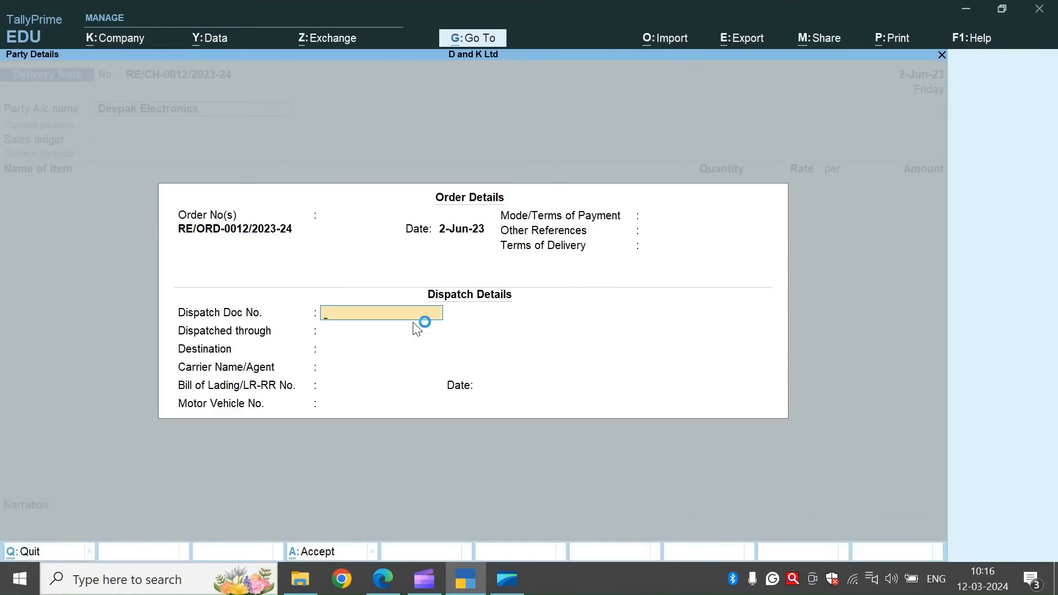
key(ctrl+a)
key(ctrl+a)
key(Return)
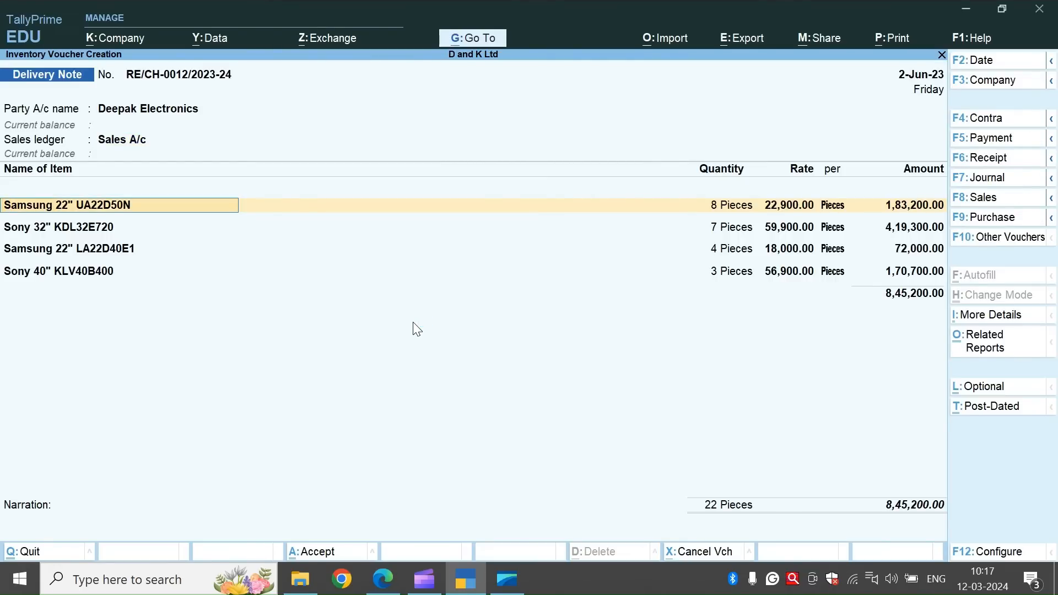
click(80, 527)
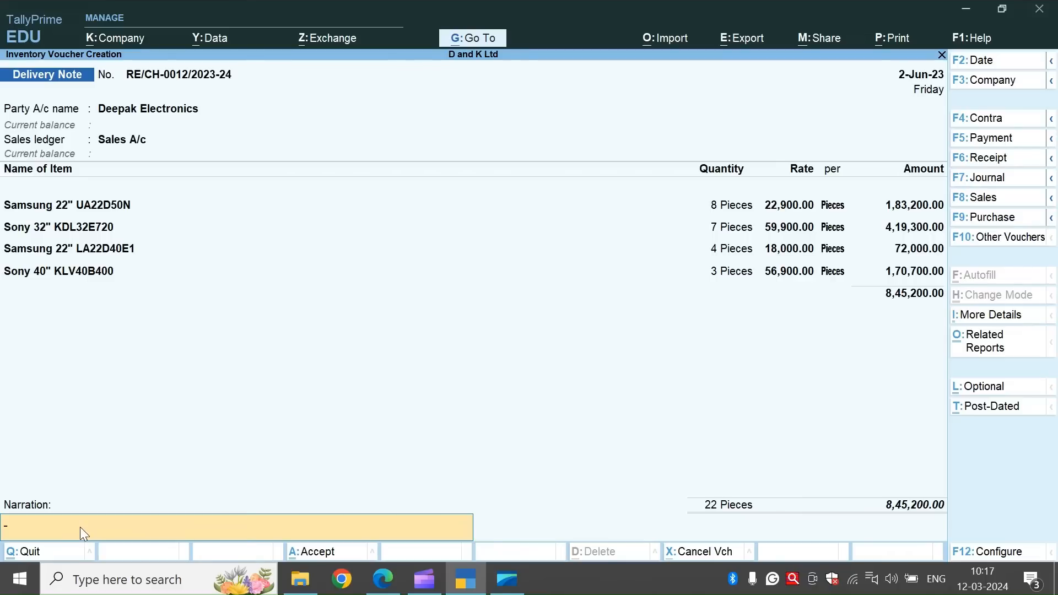
key(ctrl+a)
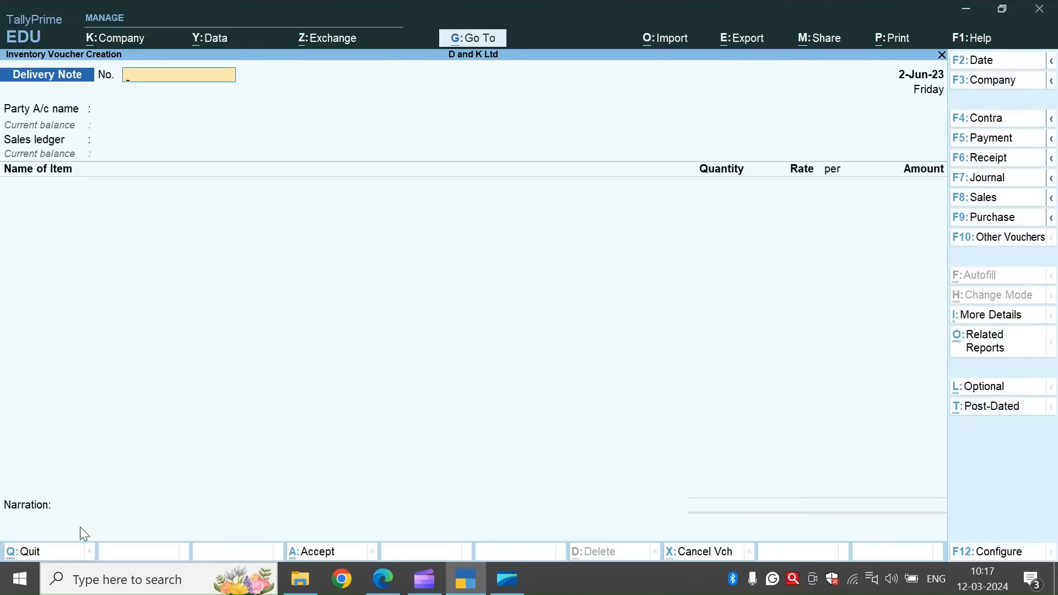
Leave delivery note entry and open the Statements of Inventory reports.
key(Escape)
key(Return)
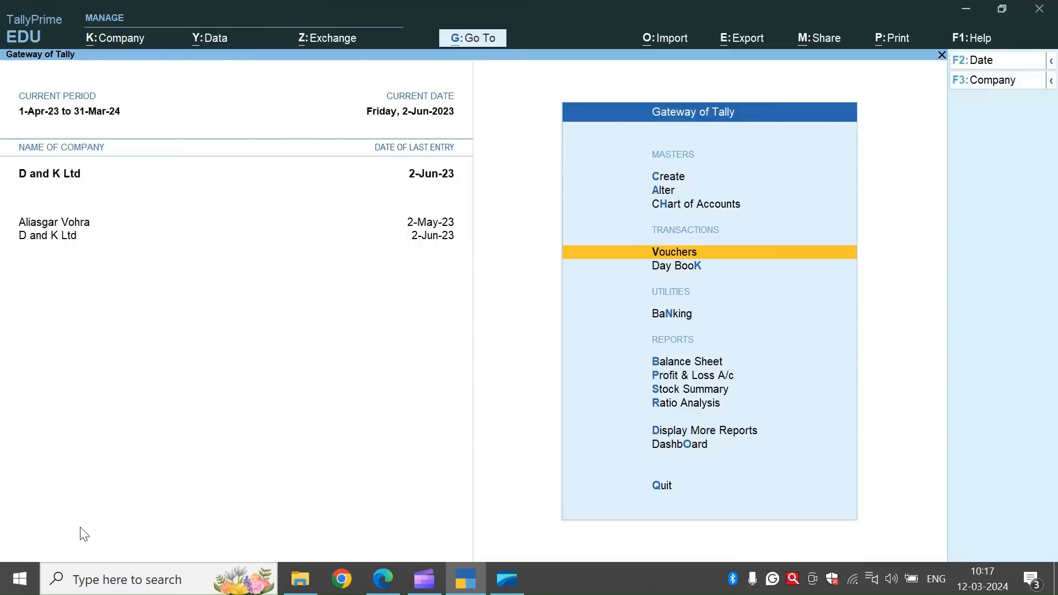
key(Down)
key(Down)
key(Down)
key(Down)
key(Down)
key(Down)
key(Down)
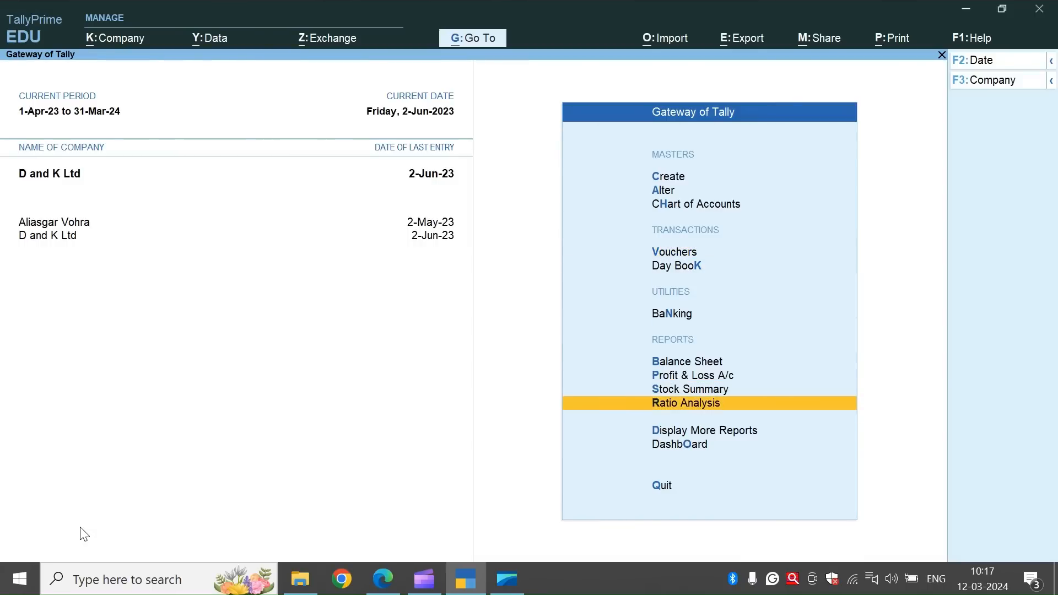
key(Return)
key(Down)
key(Down)
key(Down)
key(Down)
key(Down)
key(Down)
key(Down)
key(Down)
key(Down)
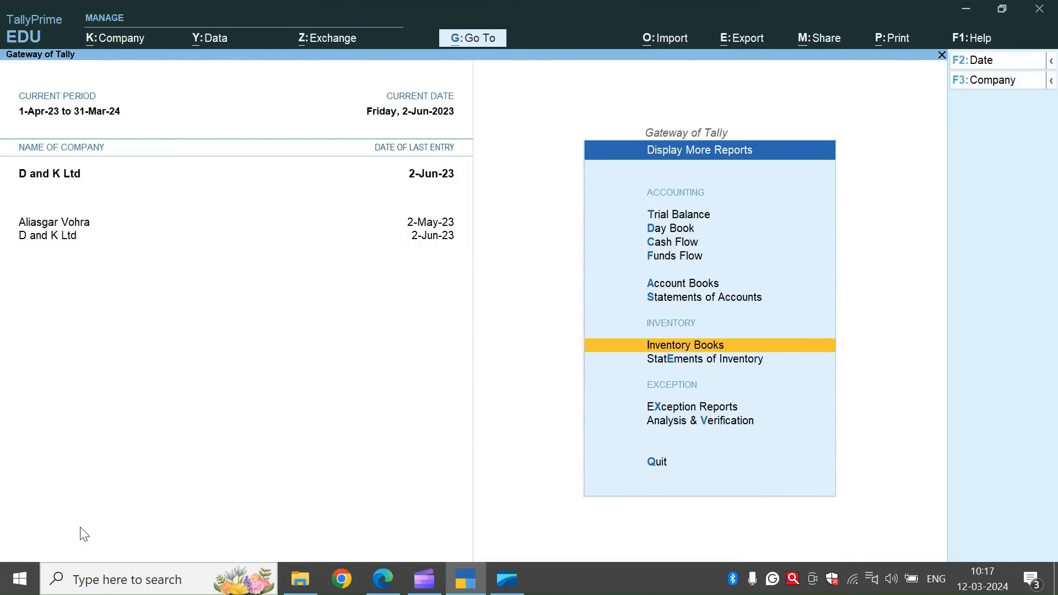
key(Up)
key(Up)
key(Up)
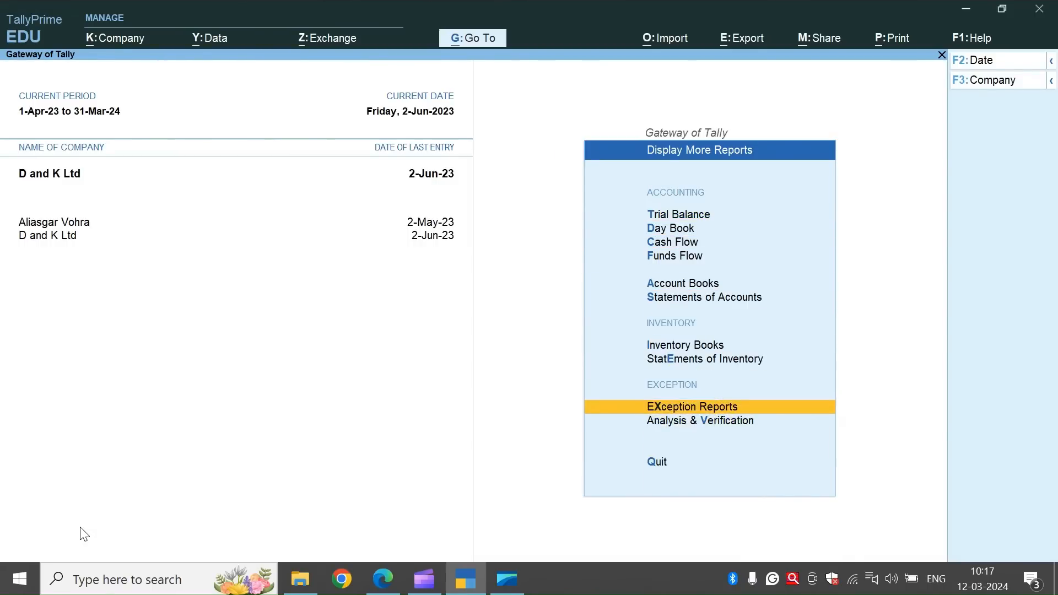
key(Down)
key(Return)
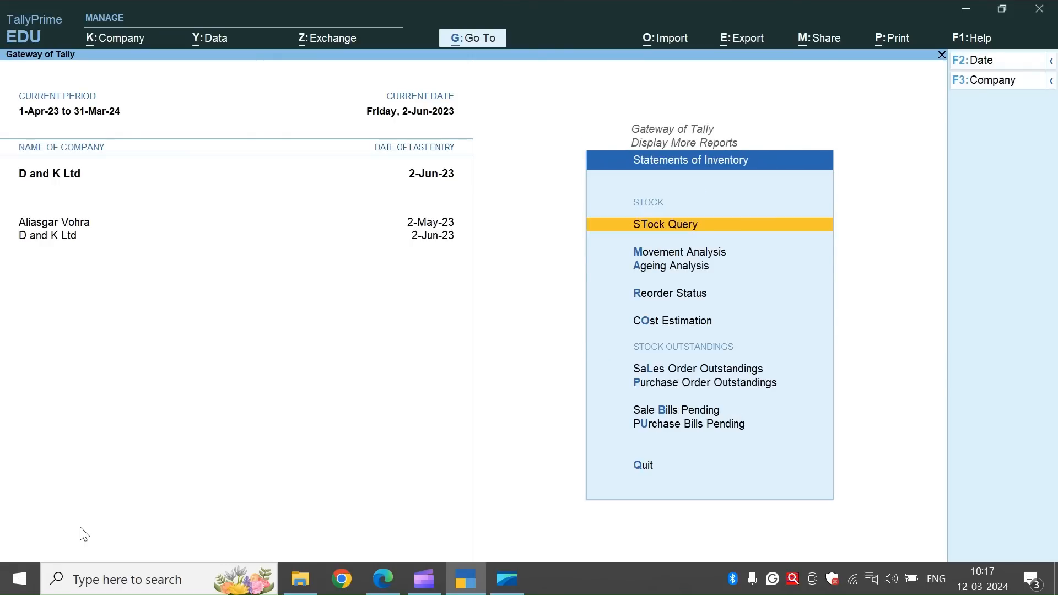
Examine all orders in the Sales Order Outstandings report, and return to the Statements of Inventory list.
key(Down)
key(Down)
key(Down)
key(Down)
key(Down)
key(Down)
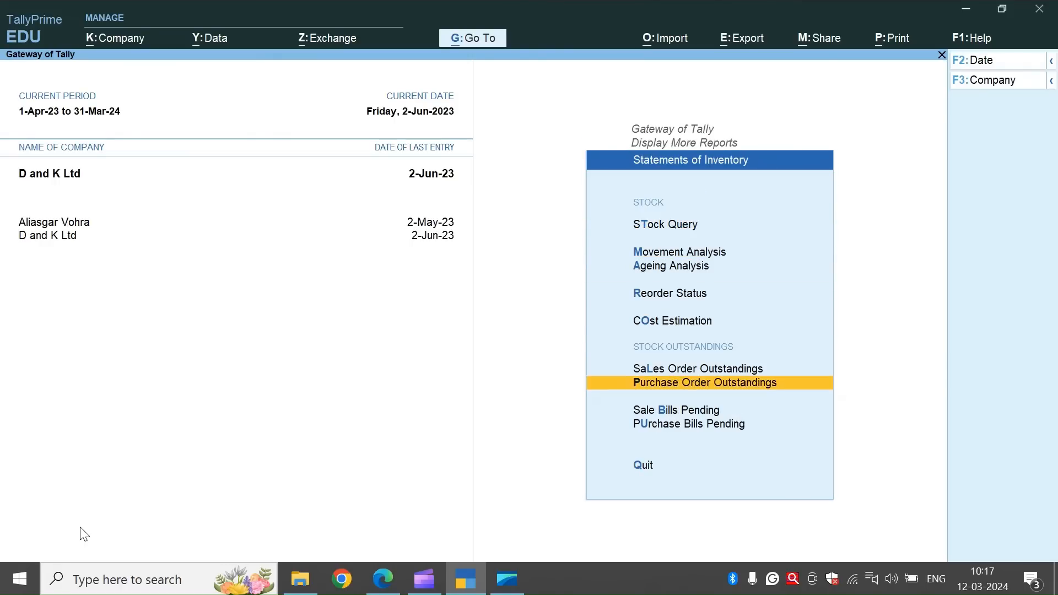
key(Up)
key(Return)
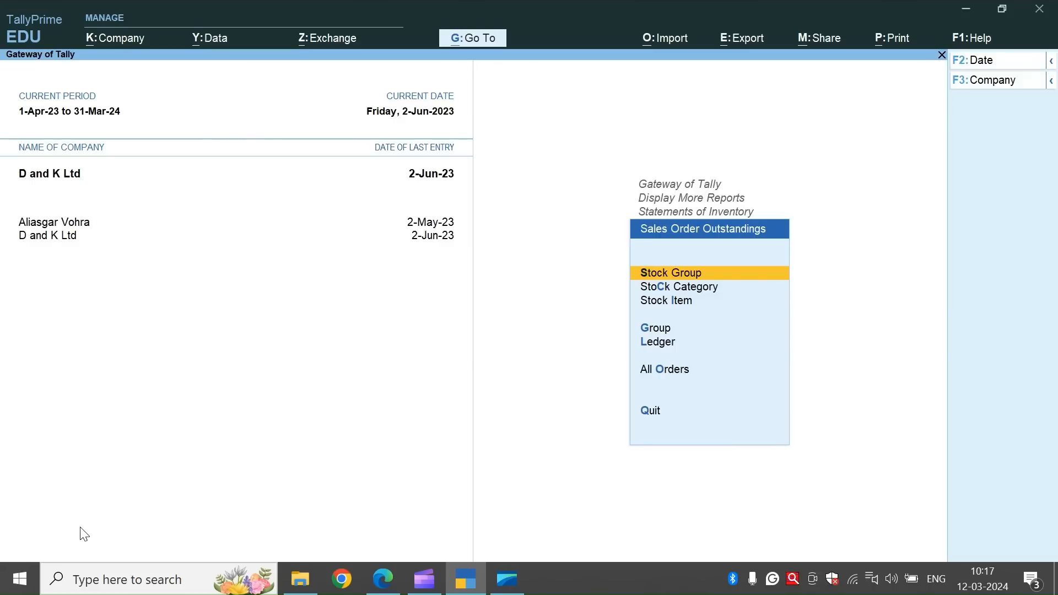
key(Down)
key(Down)
key(Down)
key(Down)
key(Down)
key(Return)
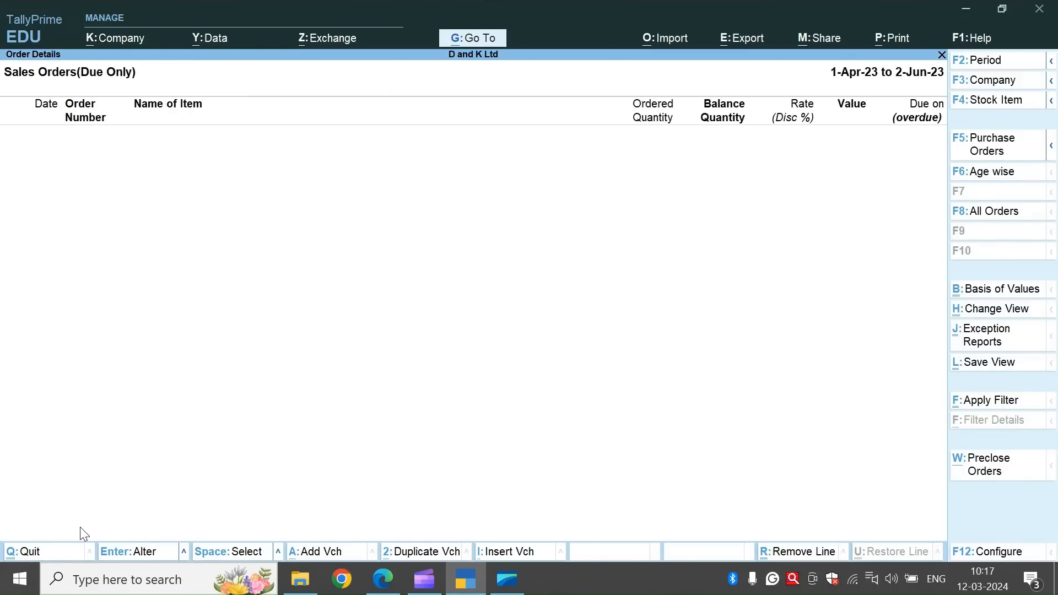
key(Escape)
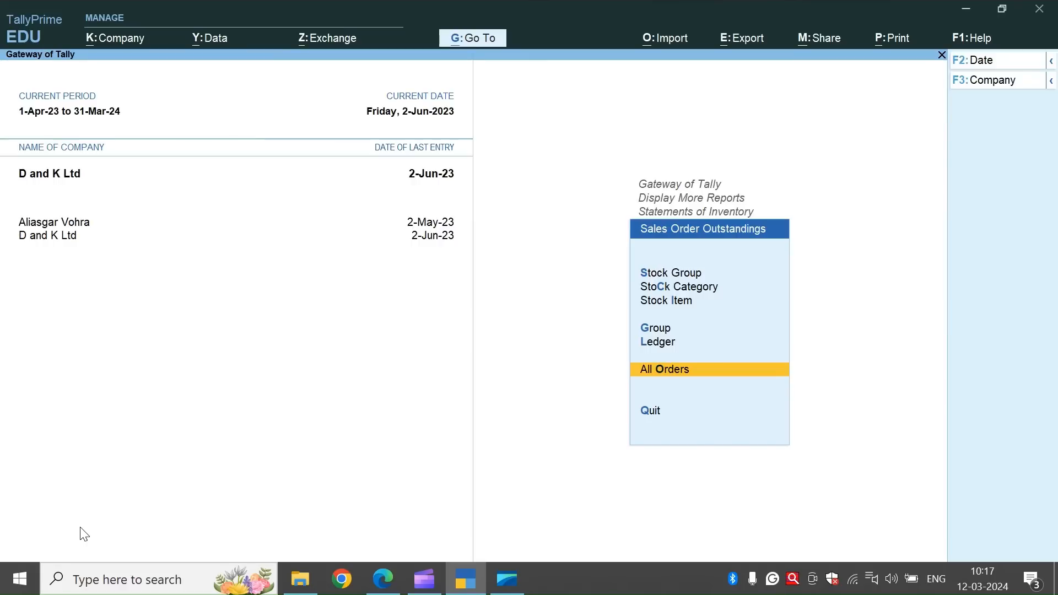
key(Down)
key(Up)
key(Escape)
Examine the goods delivered but not billed in the Sale Bills Pending report, and return to the list of additional reports.
key(Down)
key(Down)
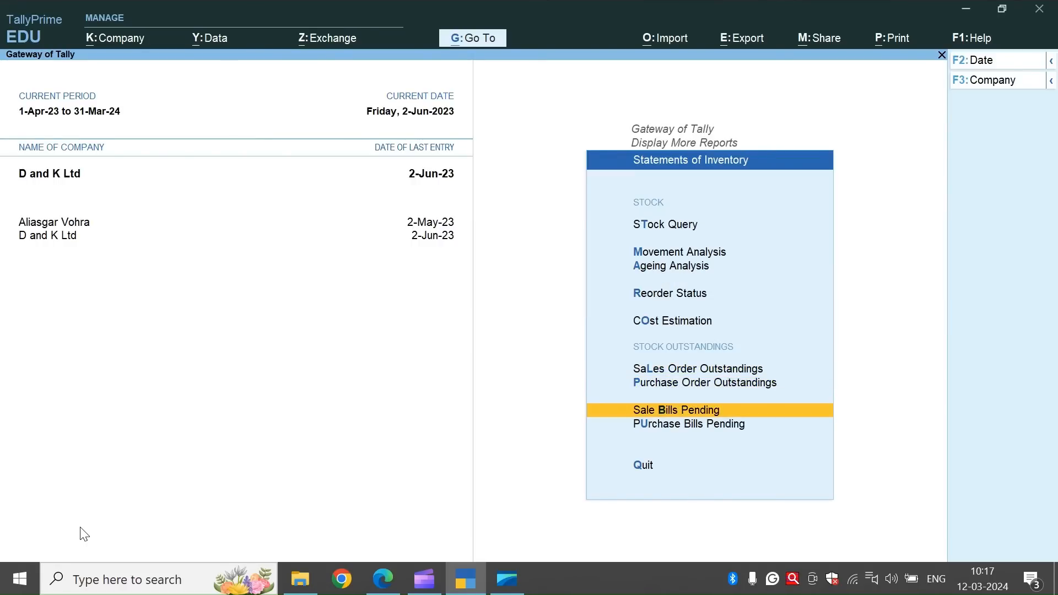
key(Return)
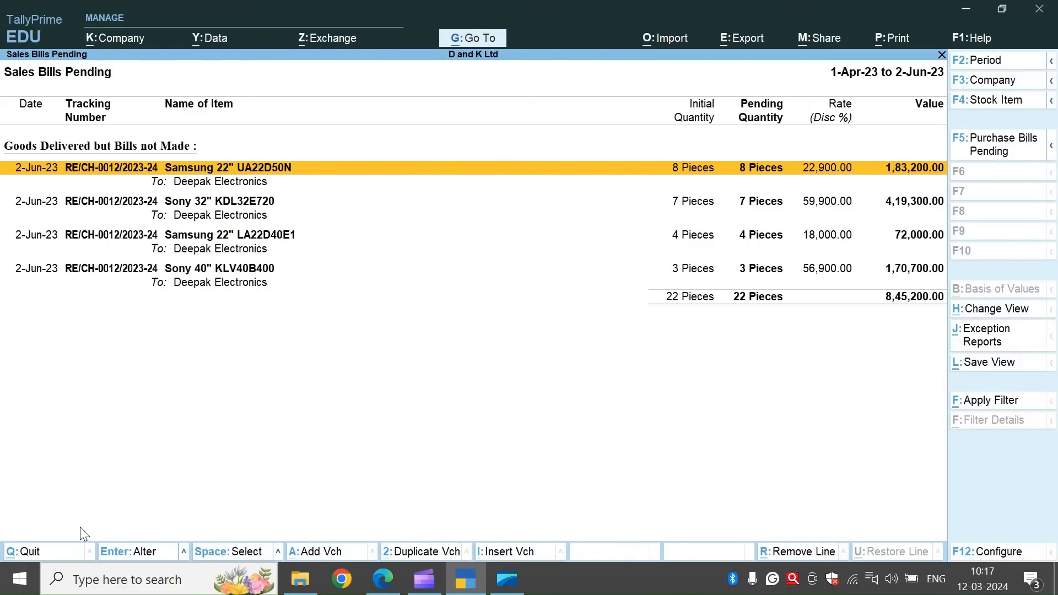
key(Escape)
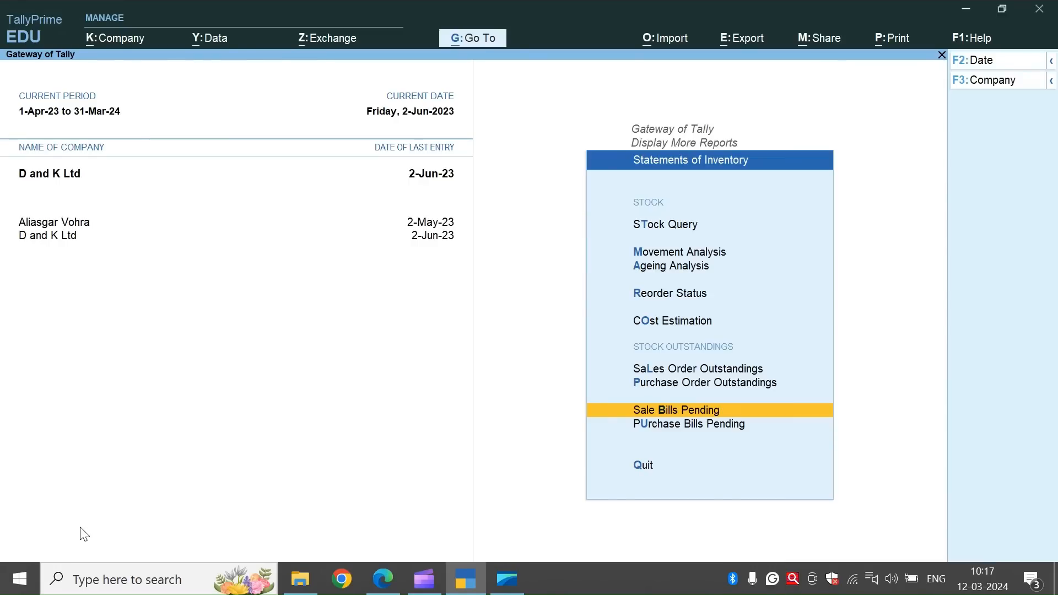
key(Escape)
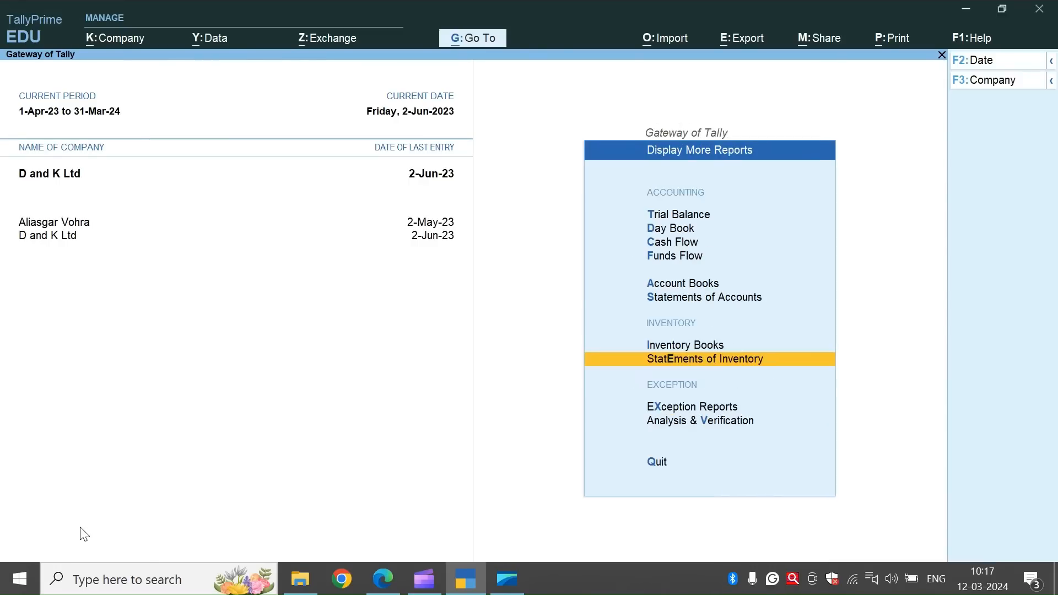
Return to voucher entry, activate the inactive Rejections In voucher type, and start a Rejections In voucher.
key(Escape)
key(Up)
key(Up)
key(Up)
key(Up)
key(Up)
key(Up)
key(Up)
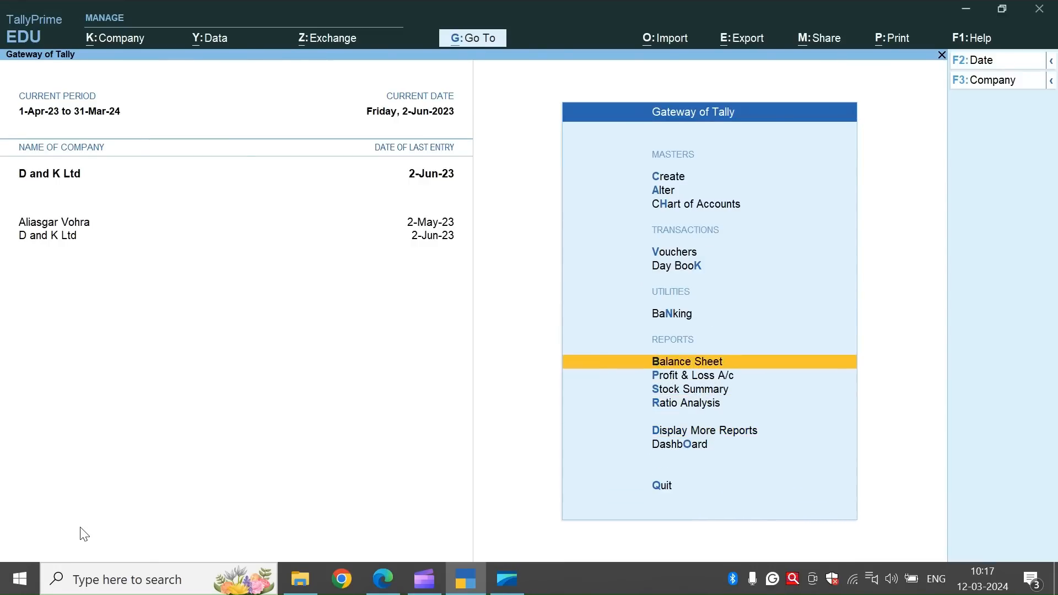
key(Return)
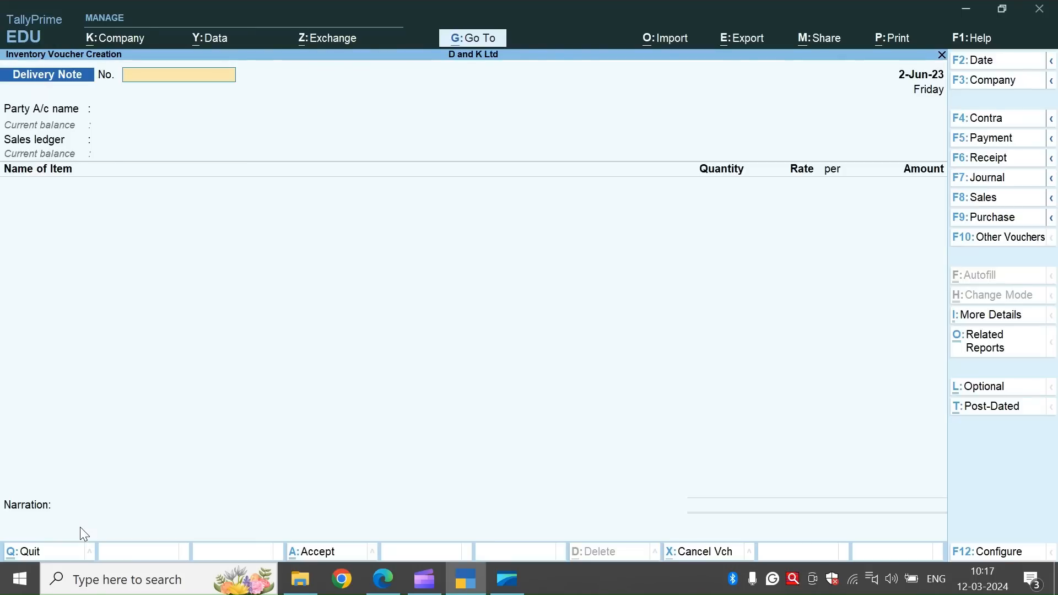
click(992, 240)
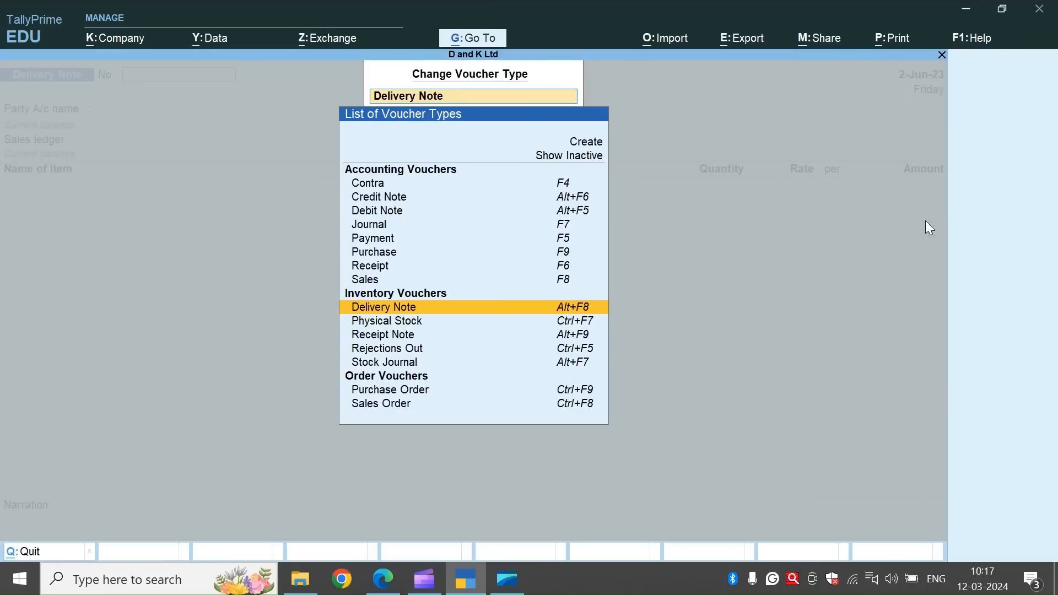
click(569, 157)
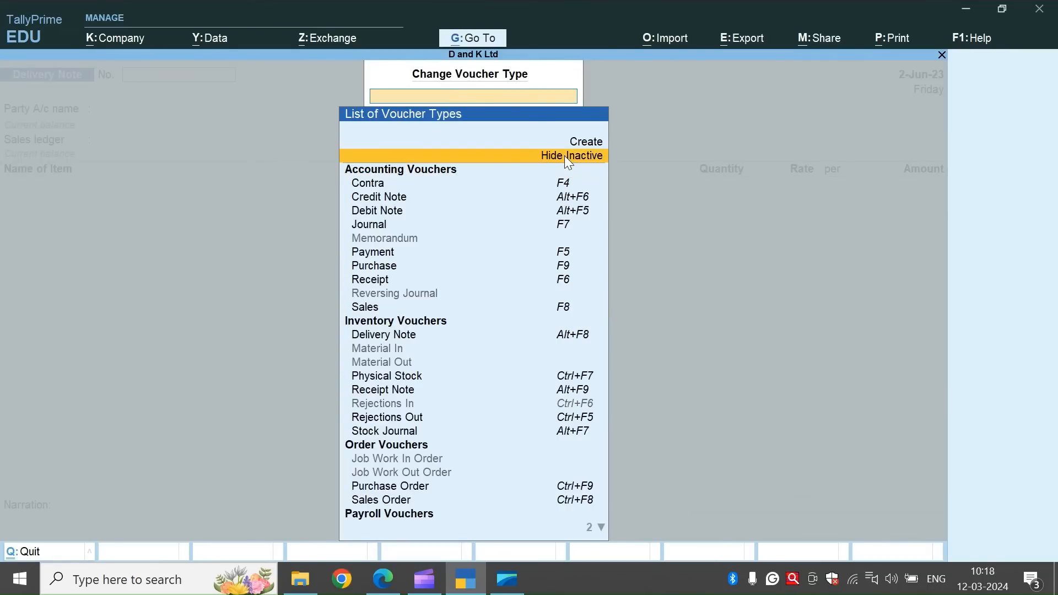
click(406, 405)
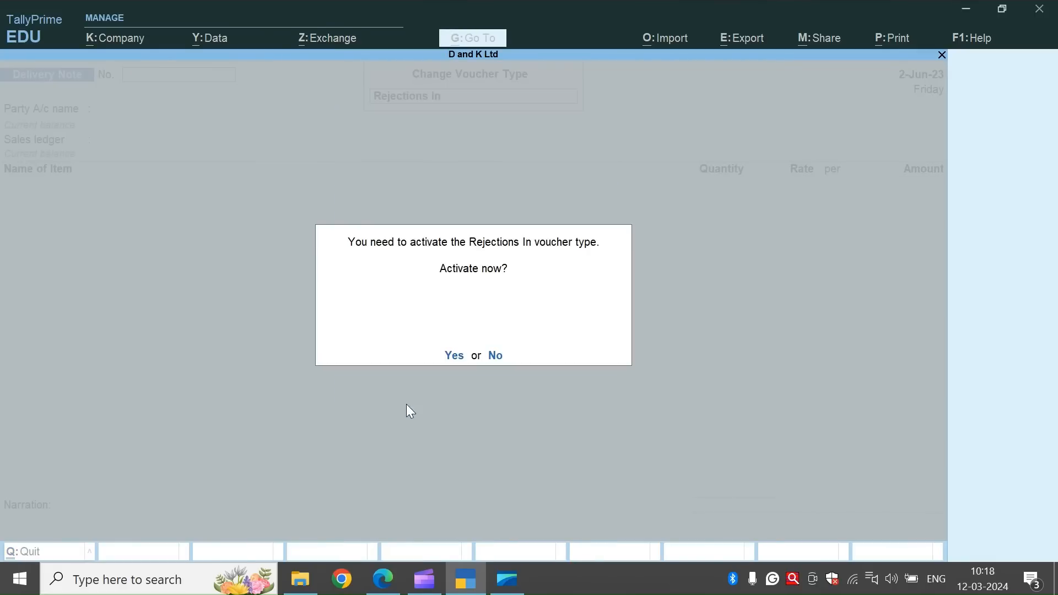
key(y)
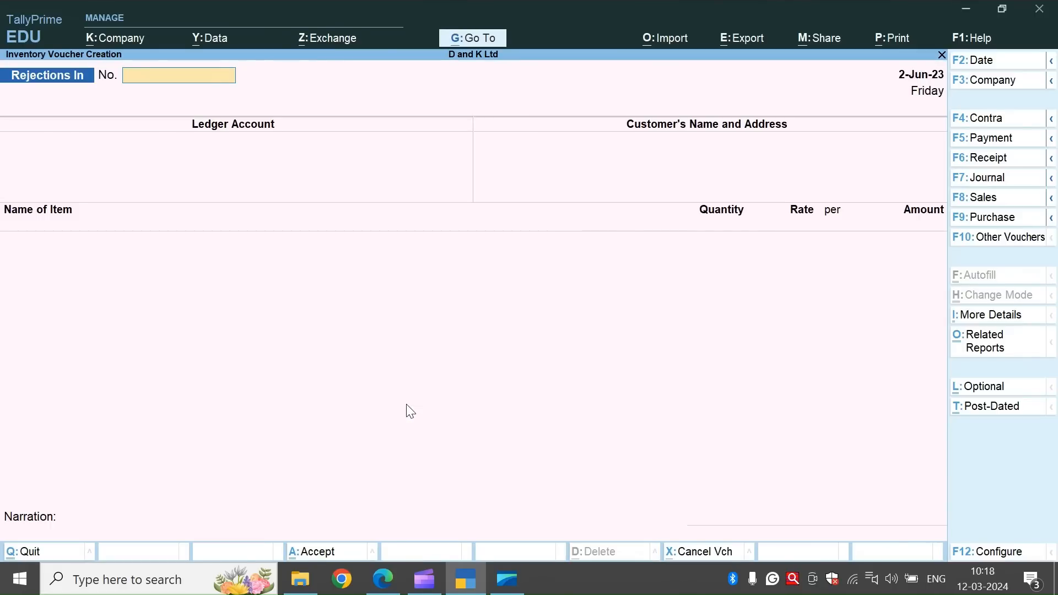
Copy the rejection reference number from transaction 1.3 in the exercise PDF and enter RE/REJ-001/2023-24 as the Rejections In voucher number in TallyPrime.
key(alt+Tab)
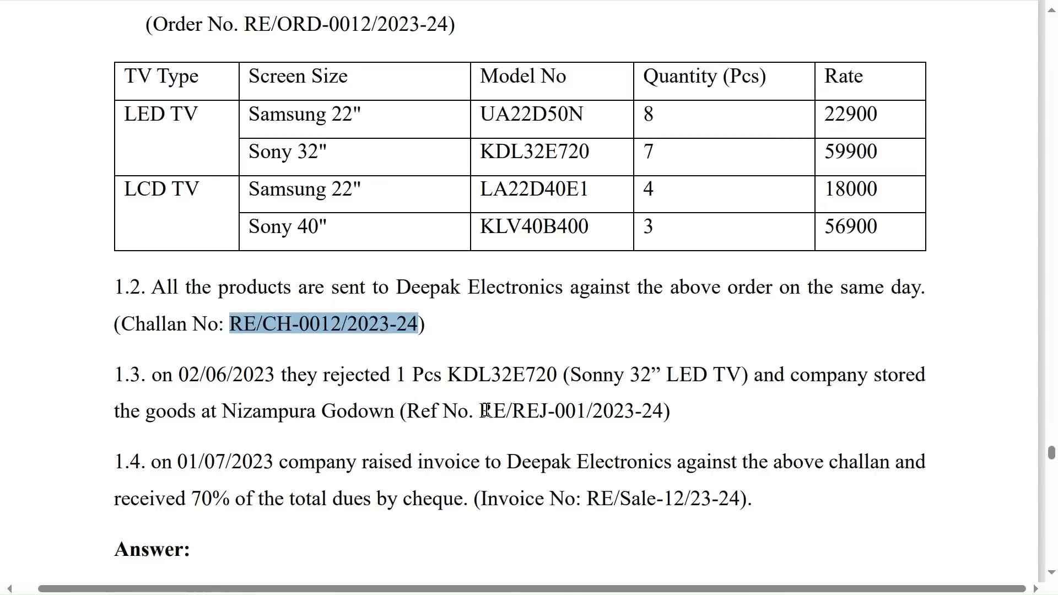
drag(479, 411, 663, 419)
key(ctrl+c)
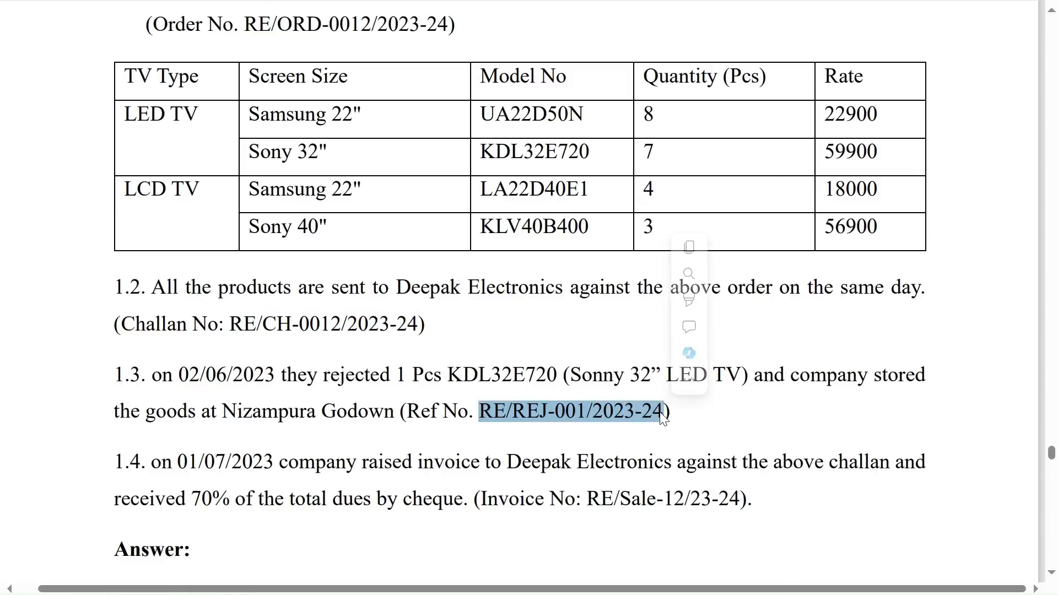
key(alt+Tab)
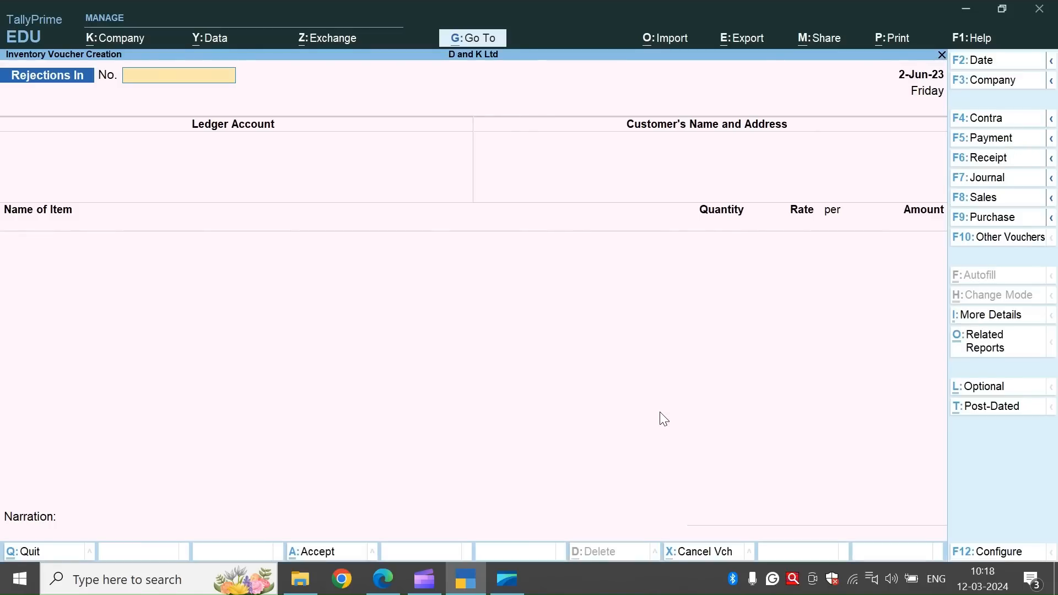
key(ctrl+v)
key(Return)
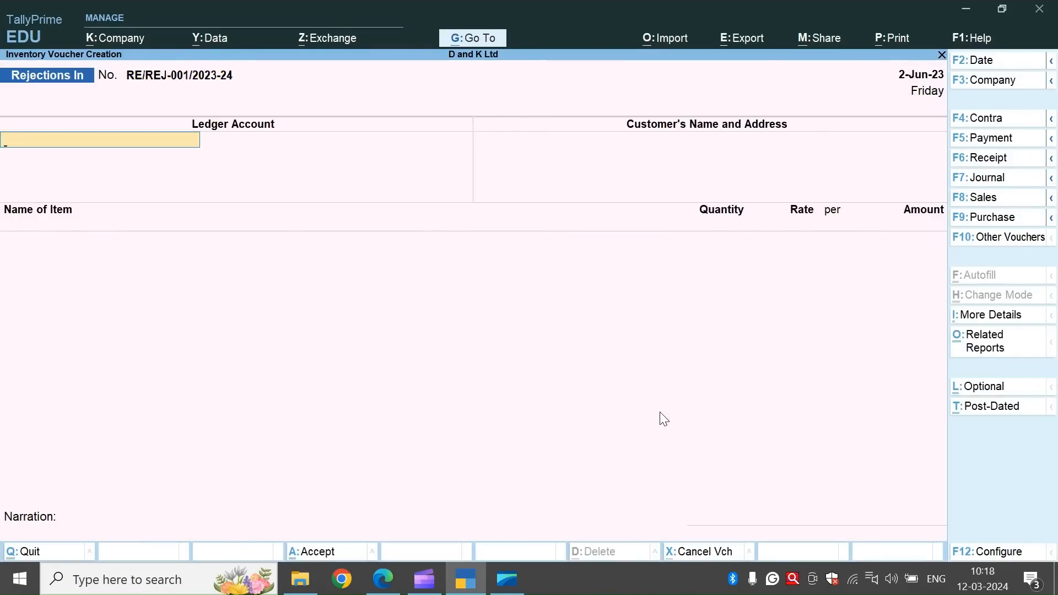
Set Deepak Electronics as the voucher's ledger account and accept the same name as the customer.
text(D)
key(Return)
key(Return)
key(Return)
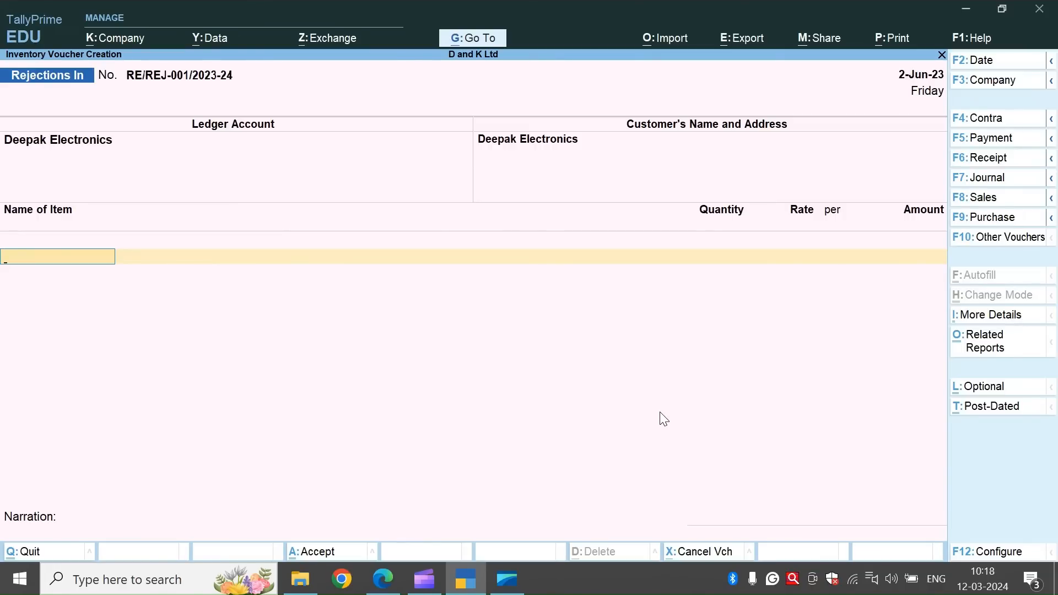
Add the stock item Sony 32" KDL32E720 and allocate it against tracking number RE/CH-0012/2023-24 at the rate of 59,900.
text(S)
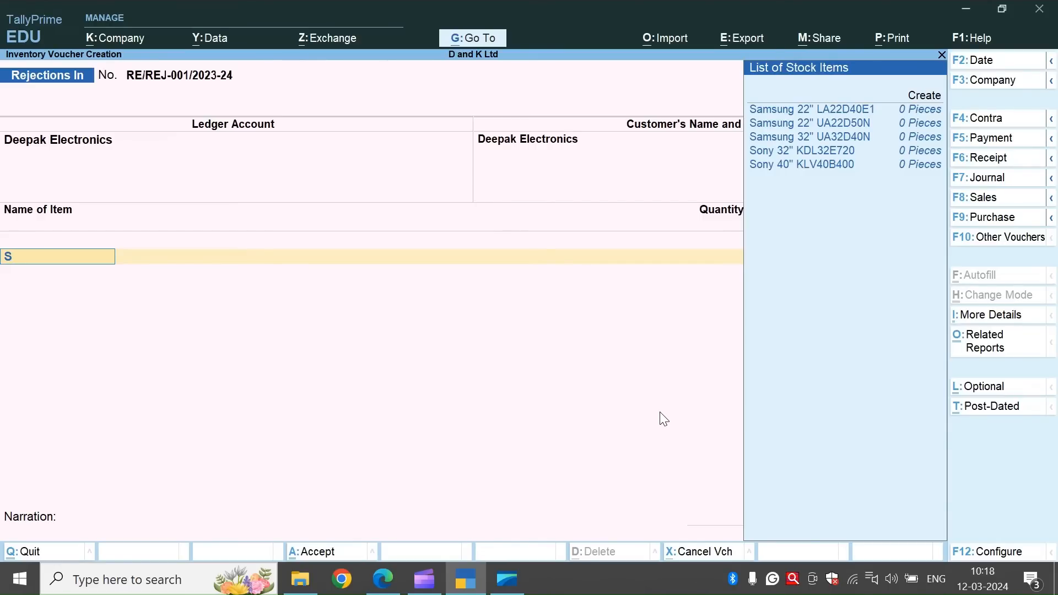
key(Down)
key(Down)
key(Down)
key(Down)
key(Return)
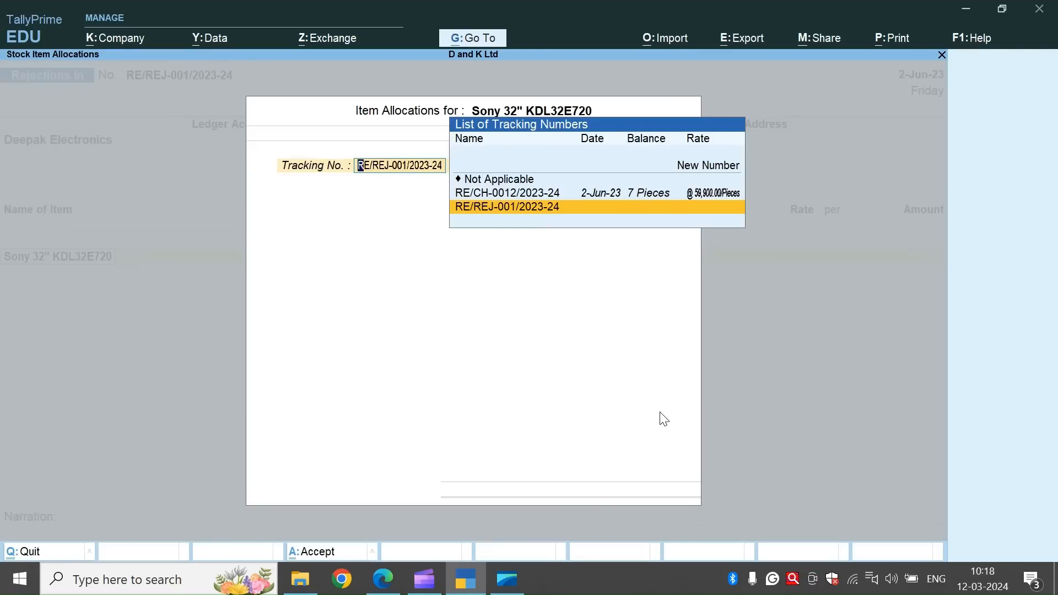
key(Up)
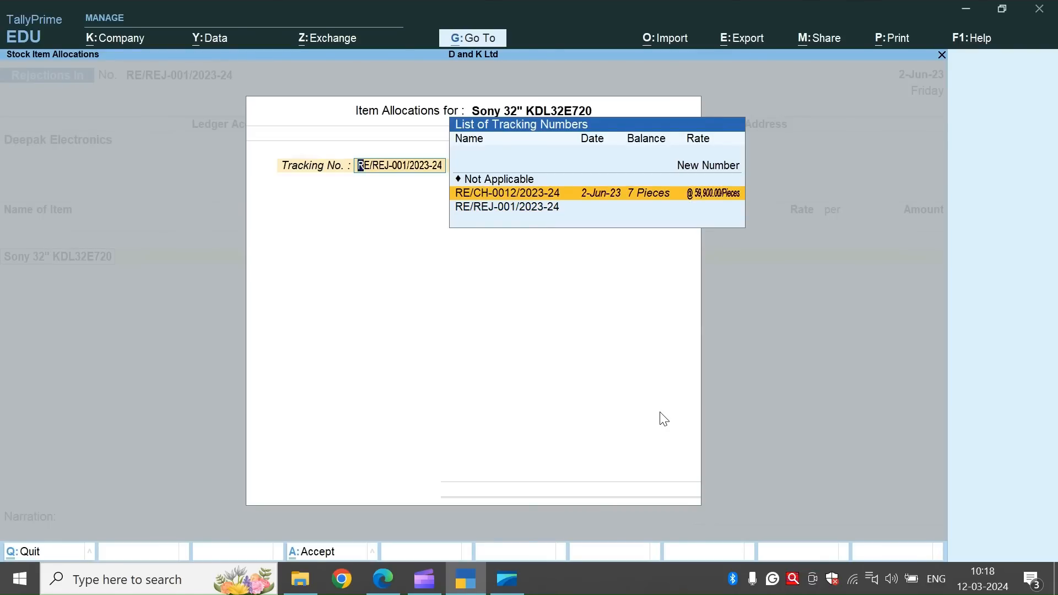
key(Return)
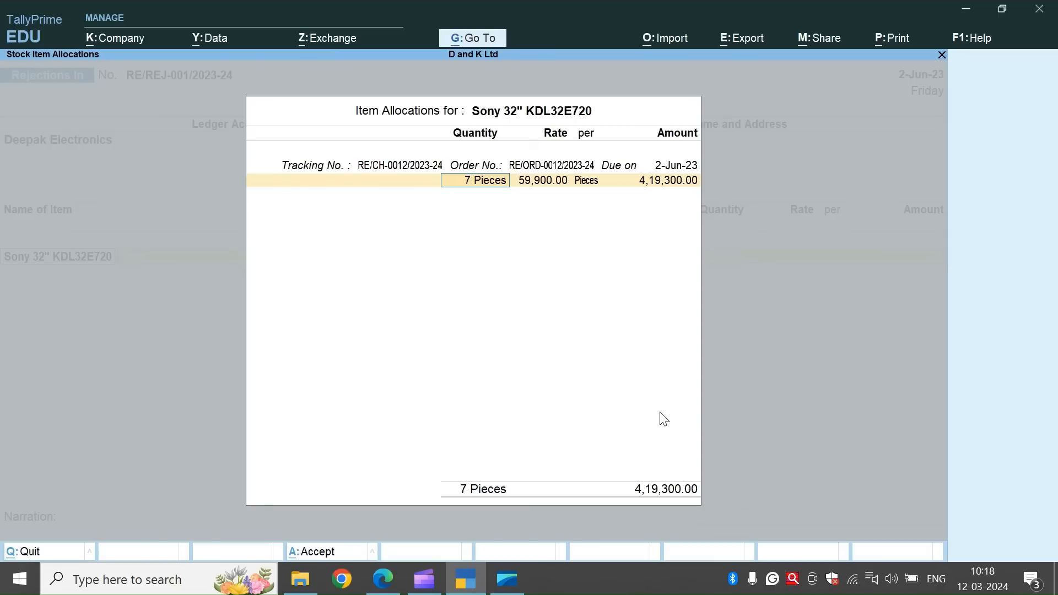
key(Return)
key(Return)
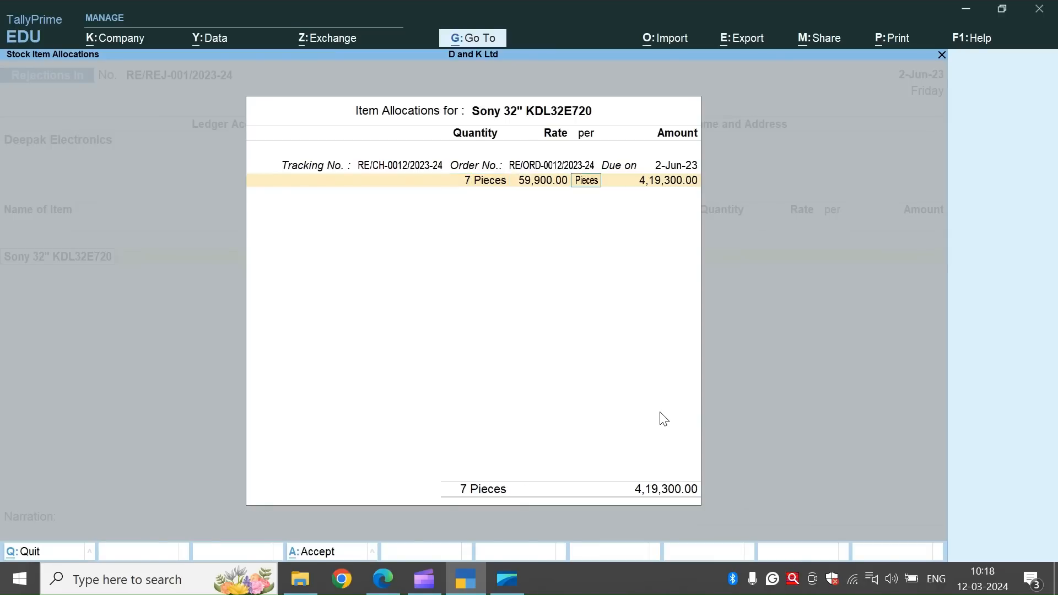
key(Return)
key(Return)
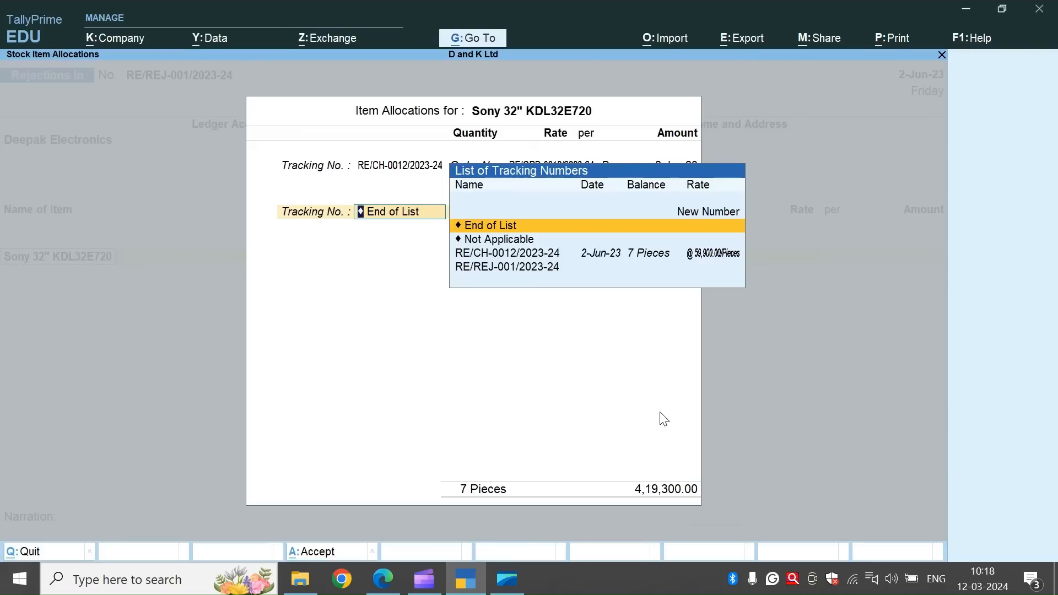
Set the rejected quantity of the Sony 32" KDL32E720 to 1 piece and save the Rejections In voucher without a narration.
key(BackSpace)
key(BackSpace)
key(BackSpace)
key(BackSpace)
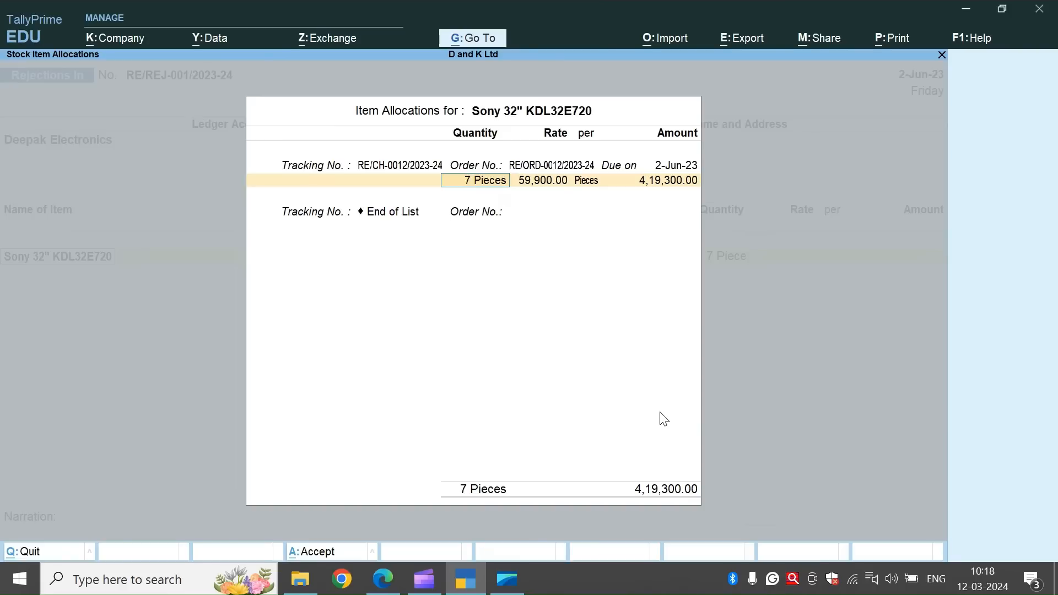
text(1)
key(Return)
key(Return)
key(Return)
key(Return)
key(Return)
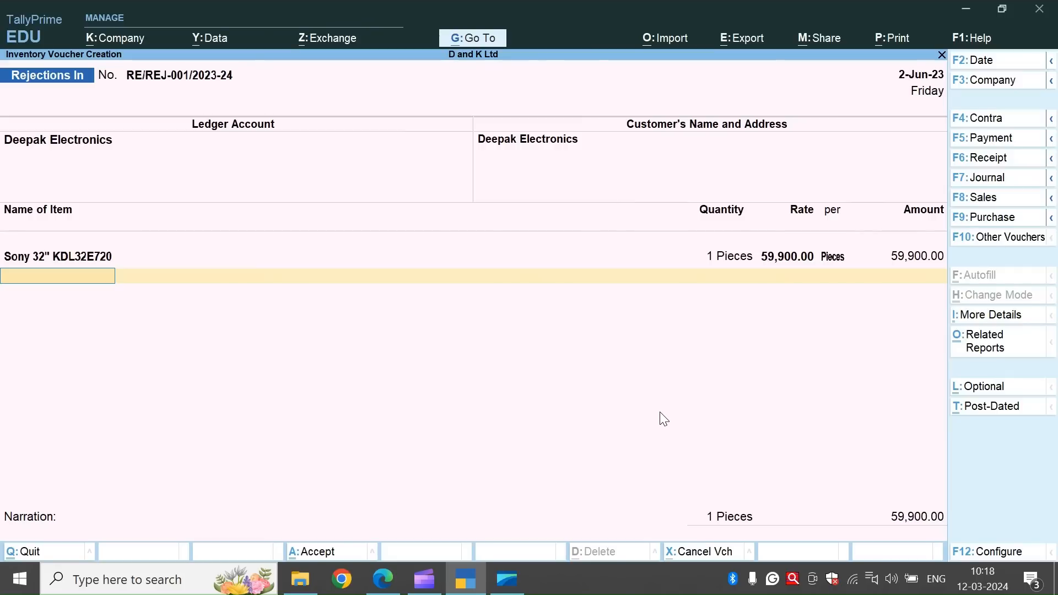
key(Return)
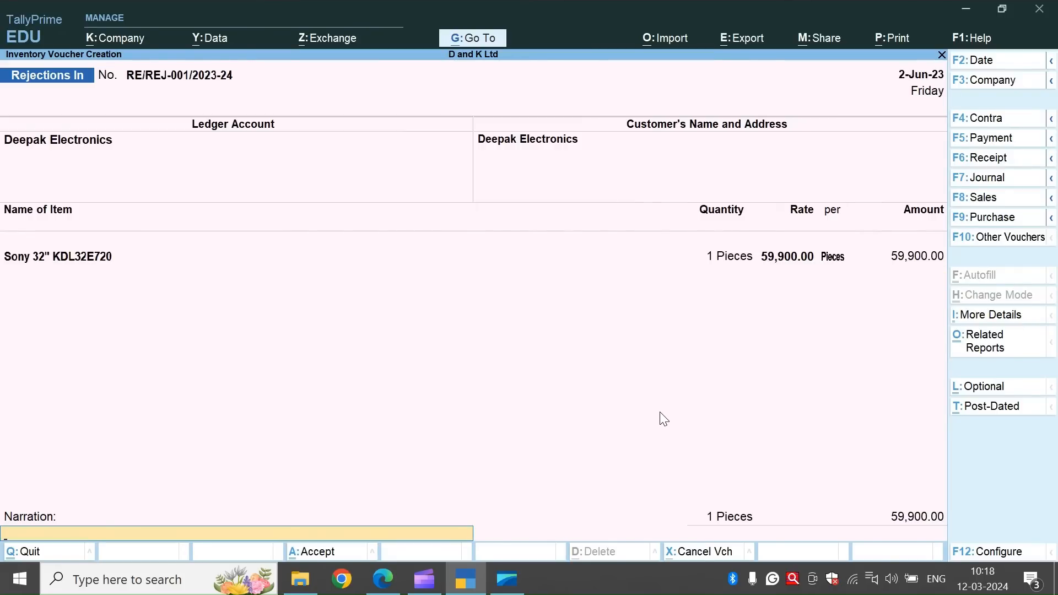
key(ctrl+a)
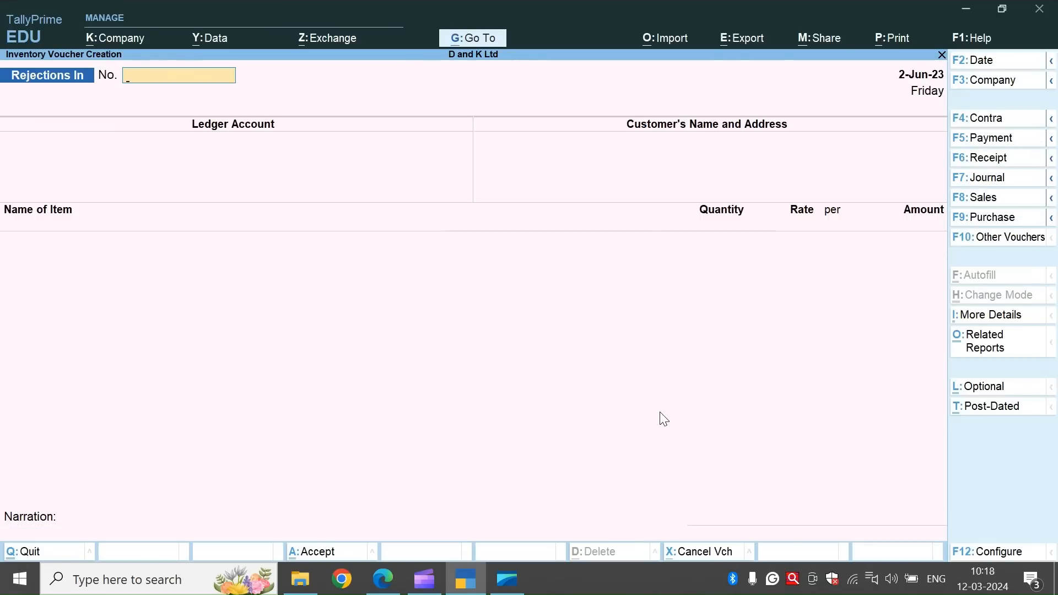
Leave the Rejections In voucher entry and open the Statements of Inventory reports.
key(Escape)
key(Return)
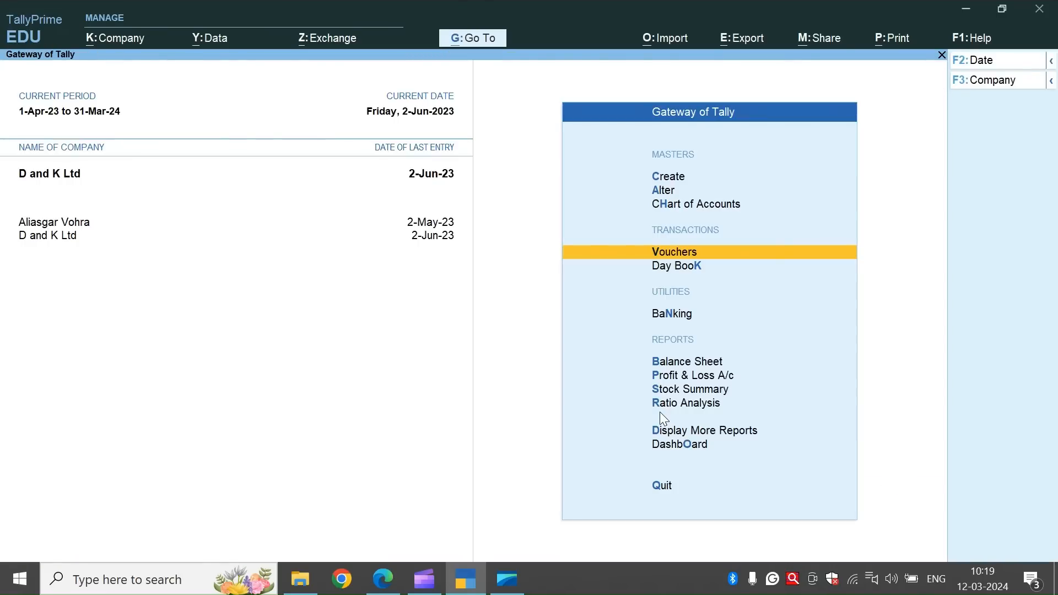
key(Down)
key(Down)
key(Down)
key(Down)
key(Down)
key(Down)
key(Down)
key(Down)
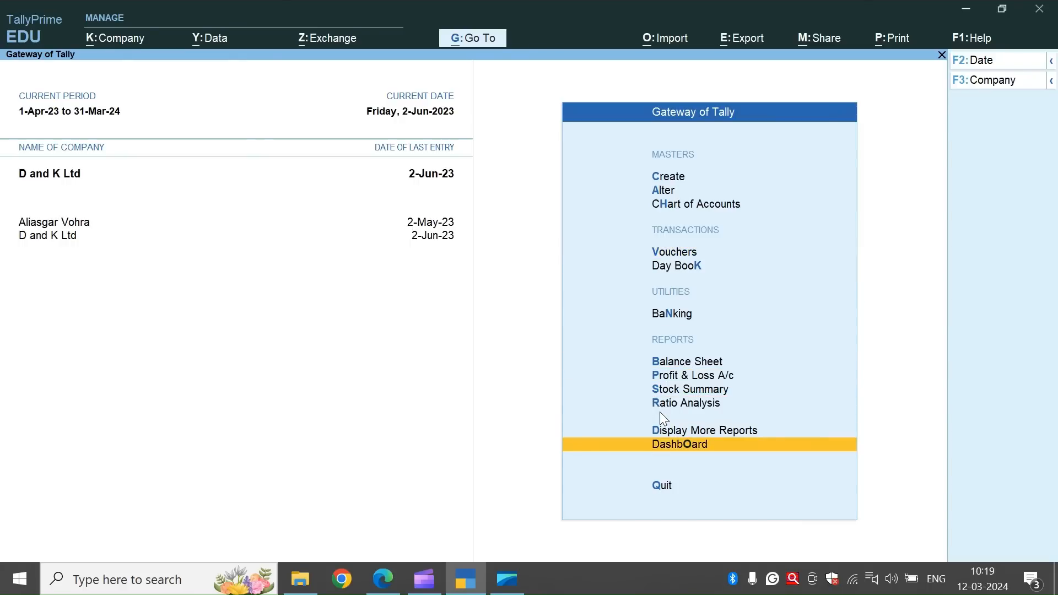
key(Up)
key(Return)
Open Sales Order Outstandings for all orders, examine the balance quantity still due, and close the report.
key(Down)
key(Down)
key(Down)
key(Down)
key(Down)
key(Down)
key(Down)
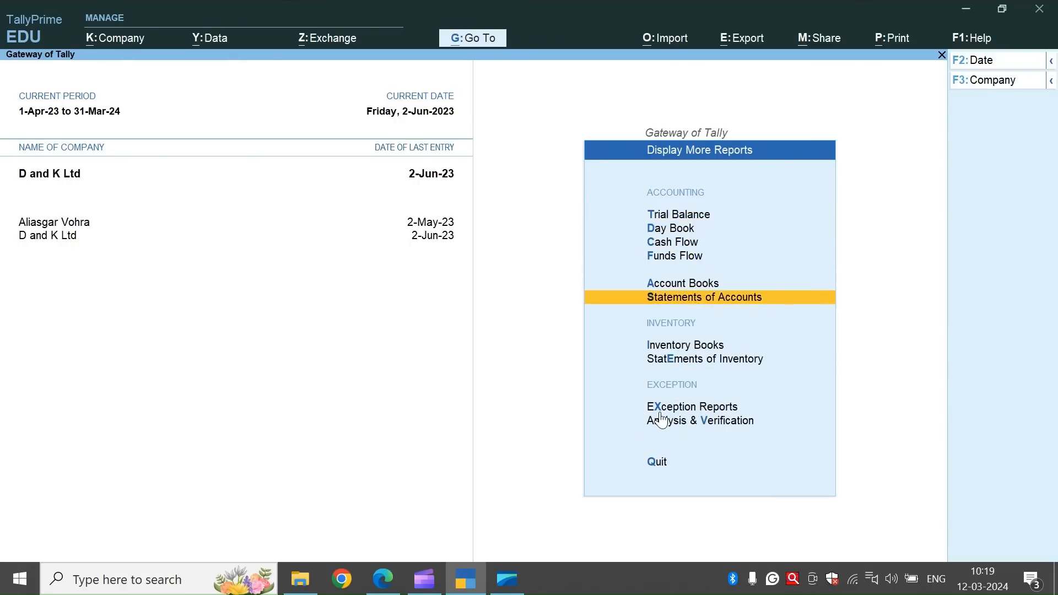
key(Return)
key(Down)
key(Down)
key(Down)
key(Down)
key(Down)
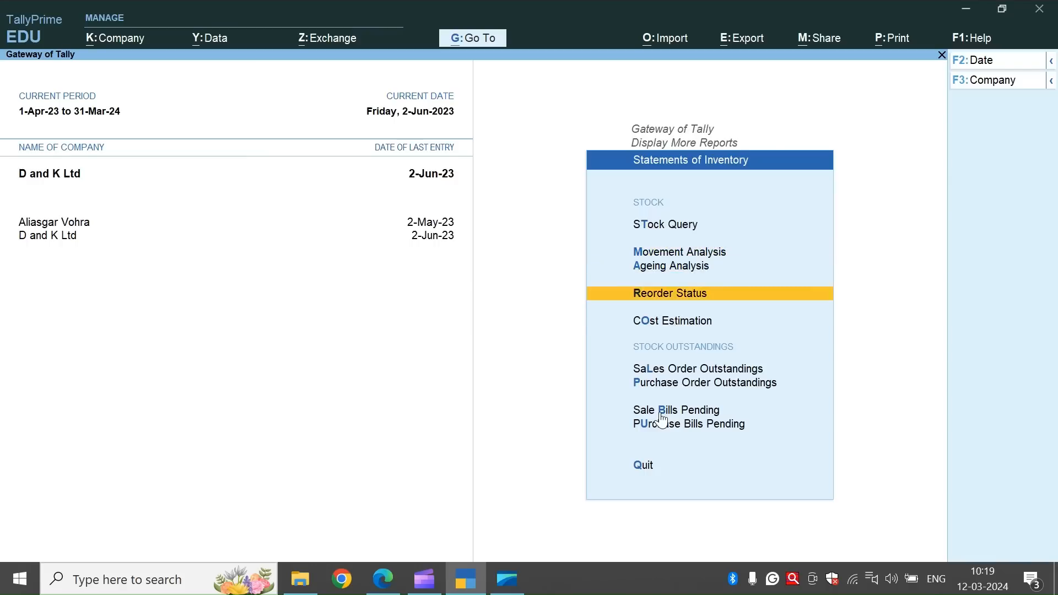
key(Down)
key(Up)
key(Return)
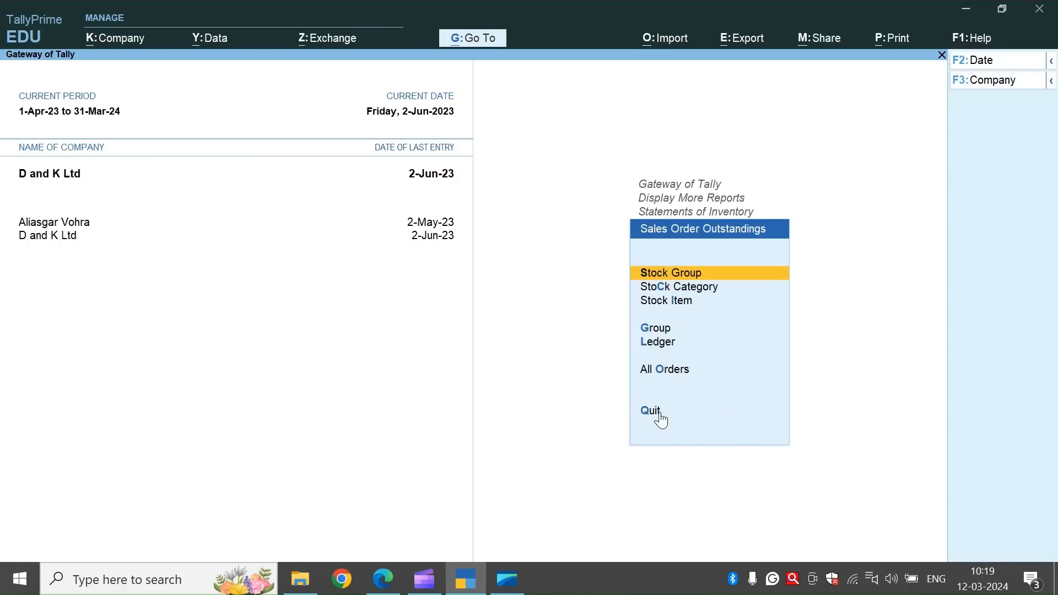
key(Down)
key(Down)
key(Down)
key(Down)
key(Down)
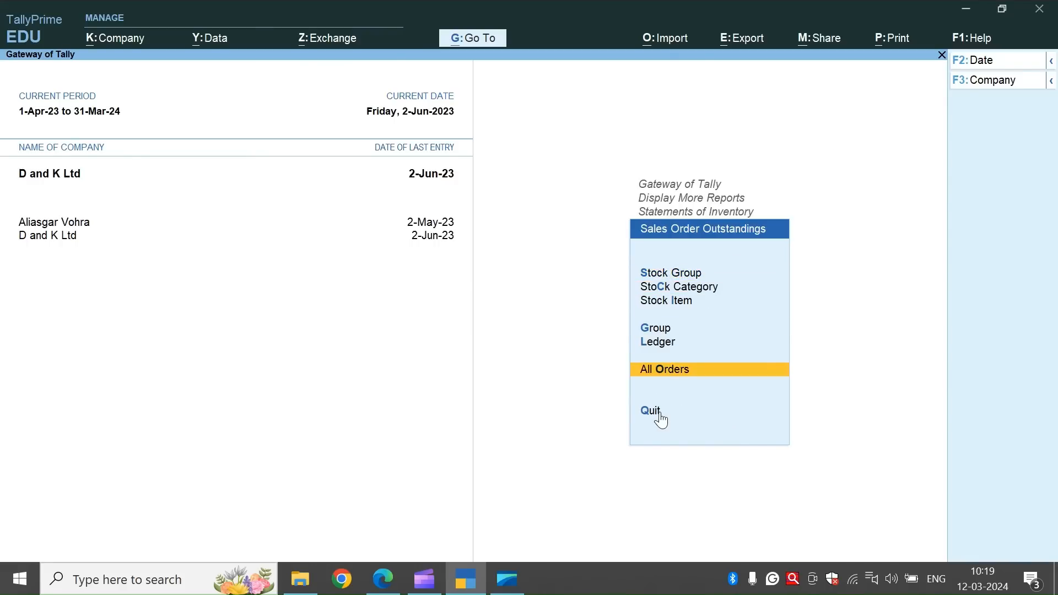
key(Return)
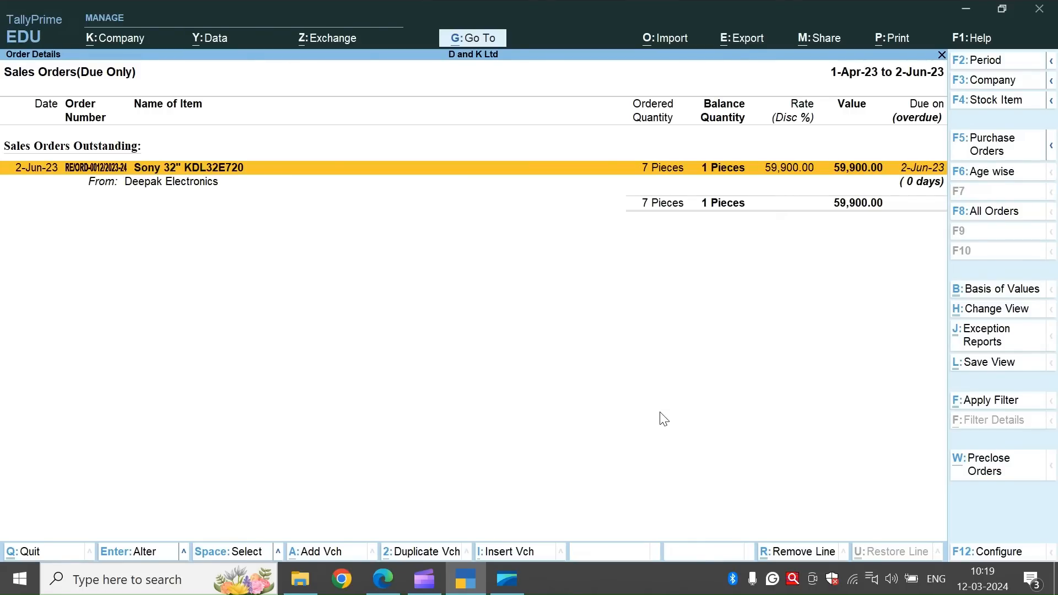
key(Escape)
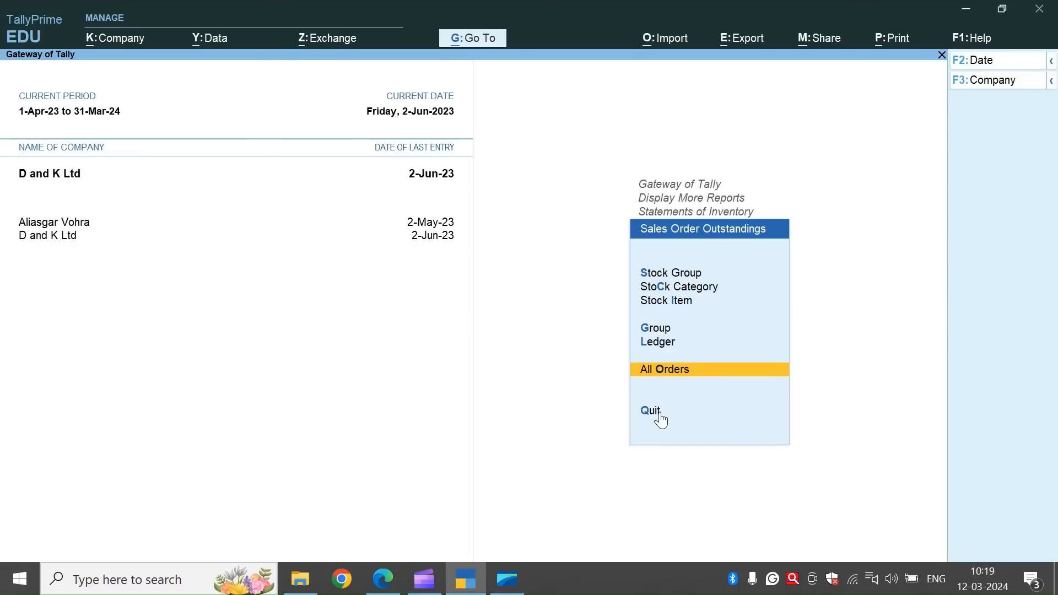
Examine each item's pending quantity in the Sale Bills Pending report, and return to the list of additional reports.
key(Escape)
key(Down)
key(Down)
key(Down)
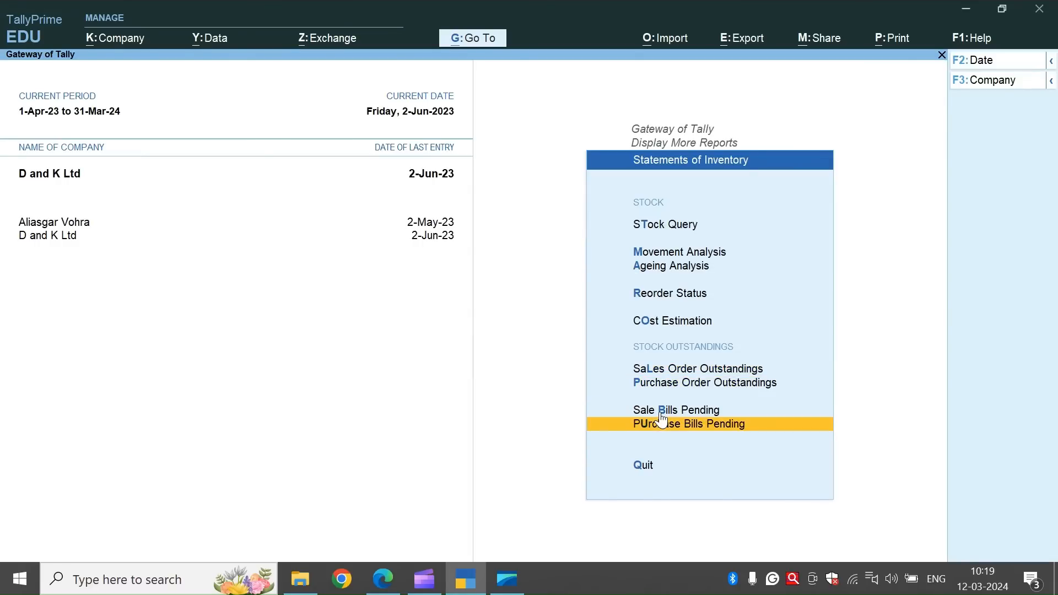
click(662, 414)
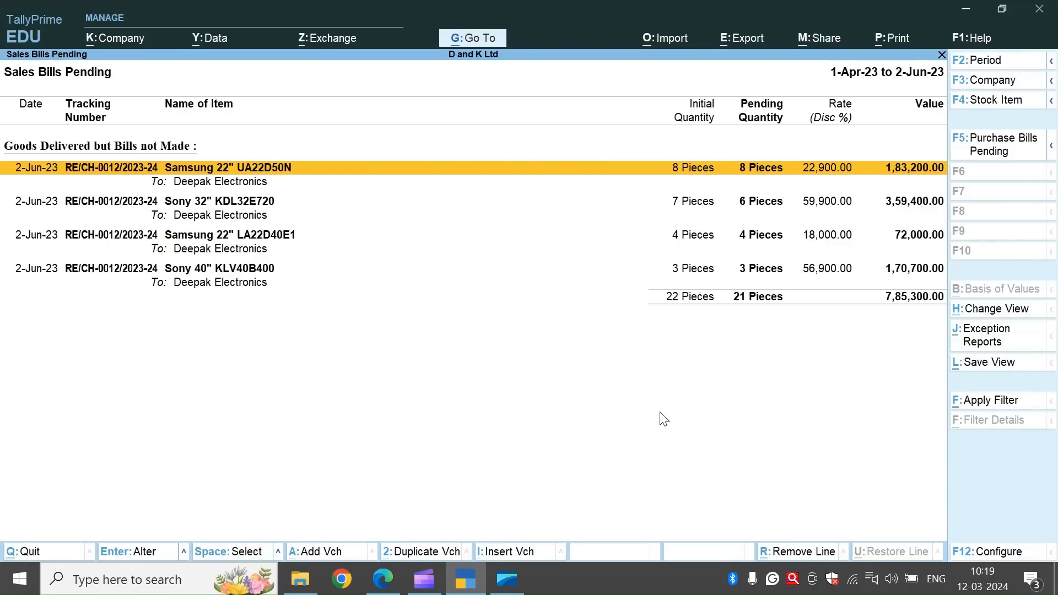
key(Down)
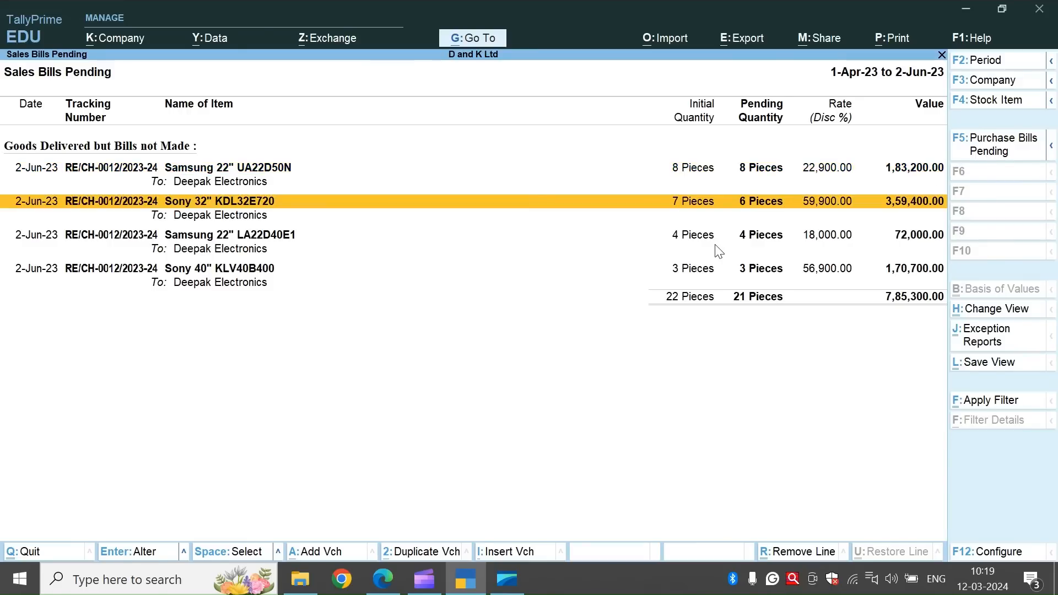
key(Down)
key(Down)
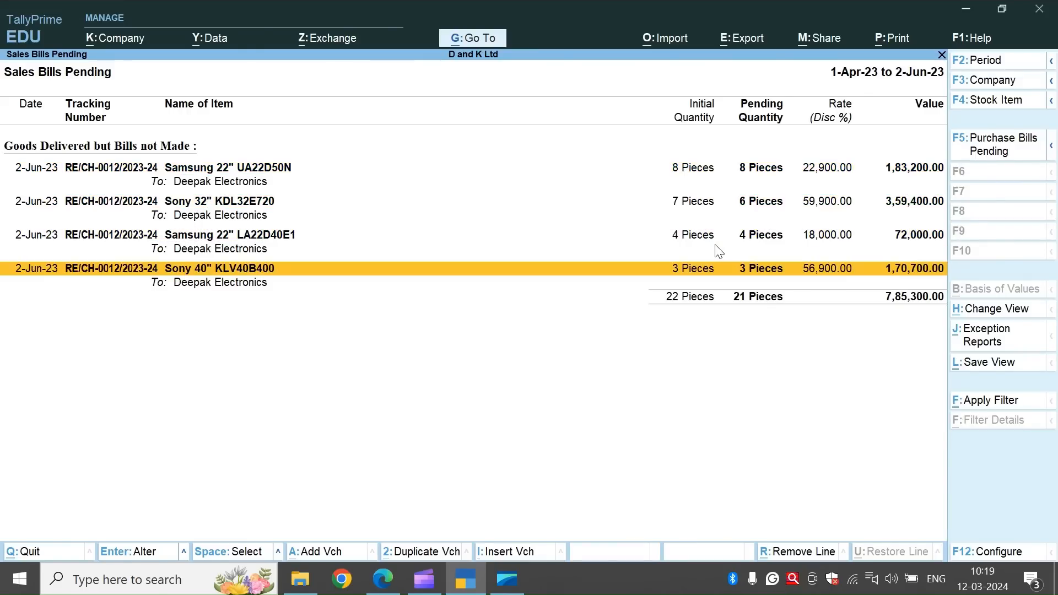
key(Escape)
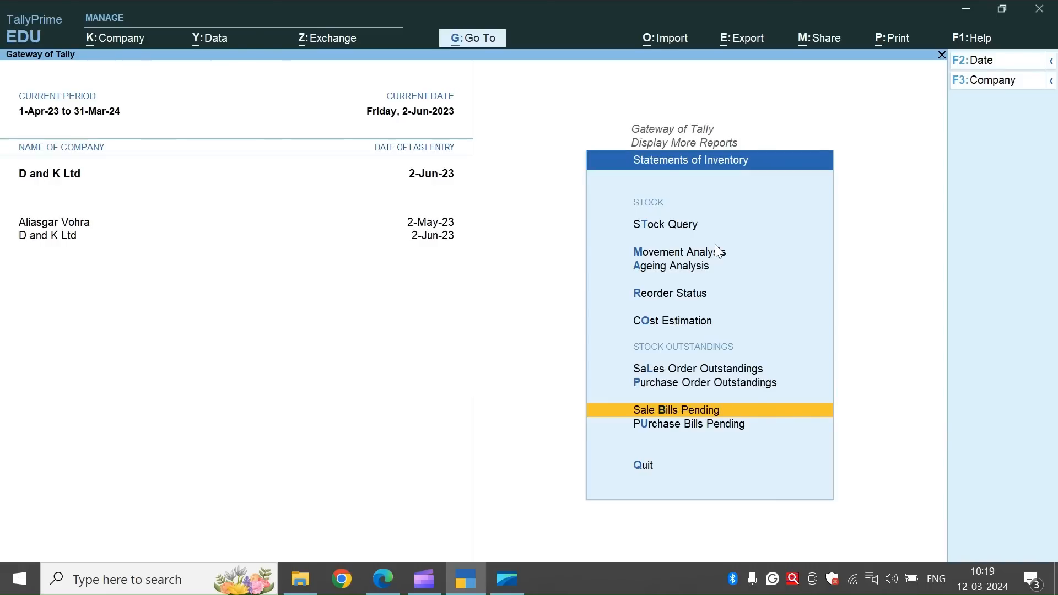
key(Escape)
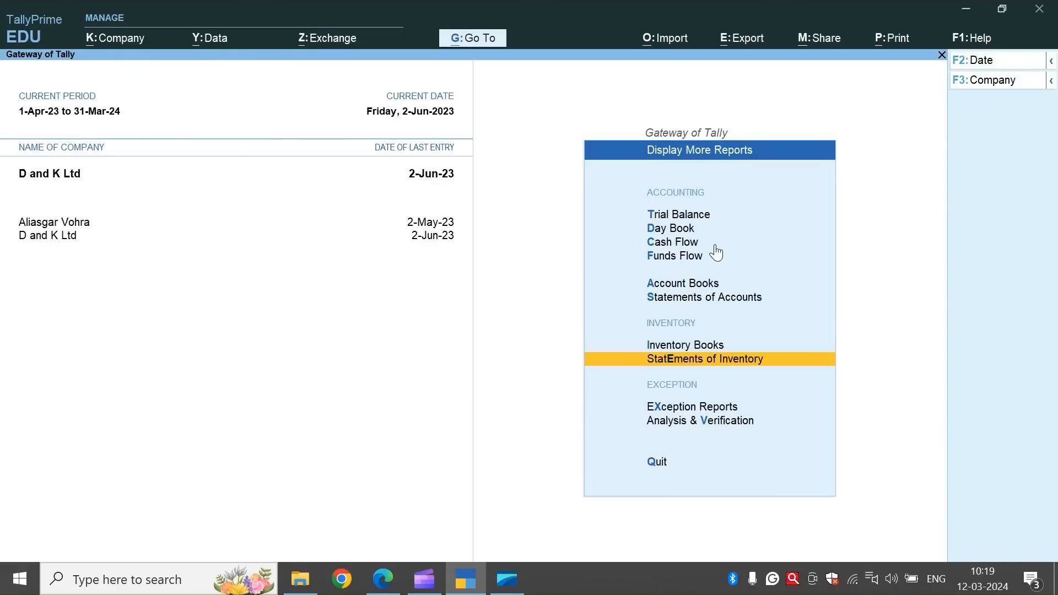
Switch to the exercise PDF and copy the invoice number RE/Sale-12/23-24 from transaction 1.4.
key(alt+Tab)
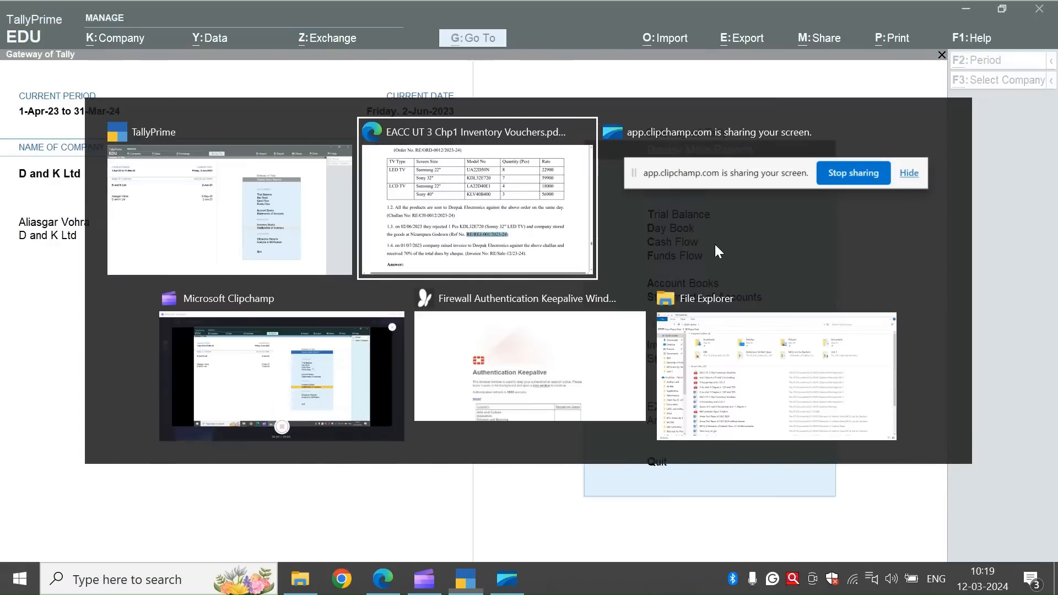
scroll(719, 251, down, 1)
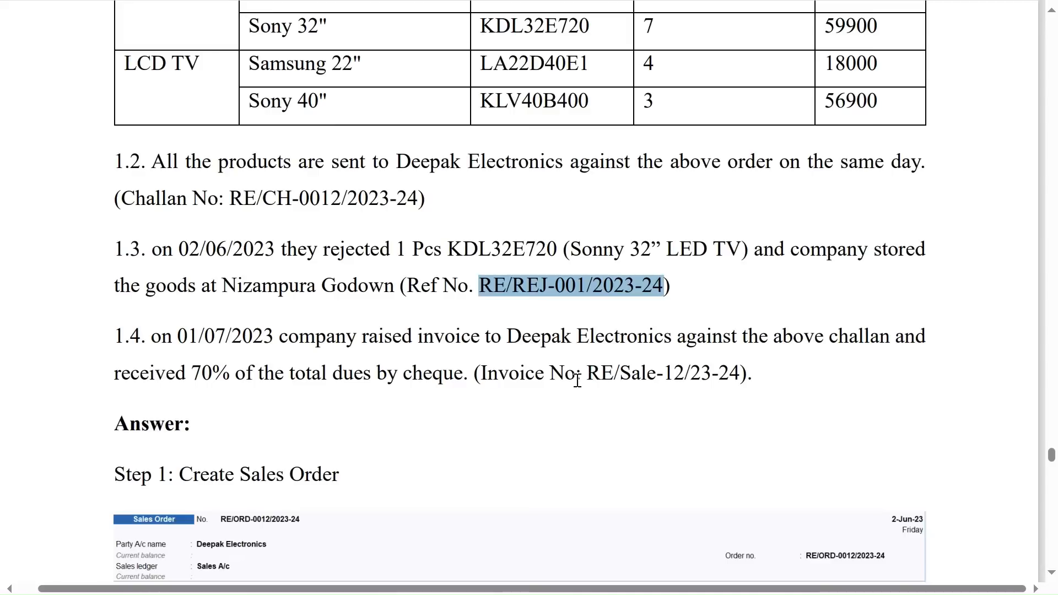
drag(587, 375, 728, 373)
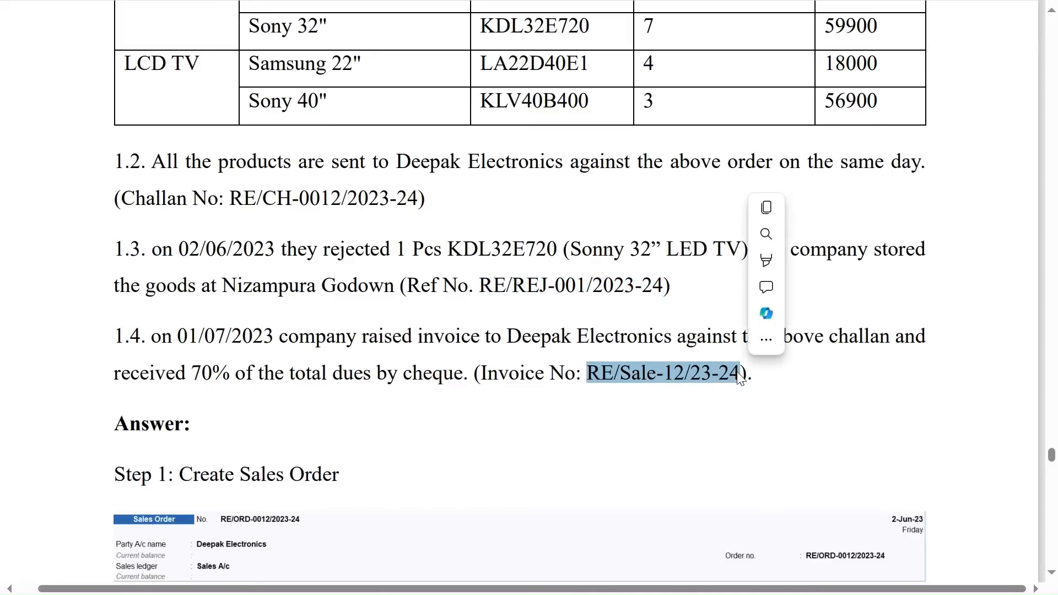
Switch back to TallyPrime, leave the additional reports, and open voucher entry.
key(alt+Tab)
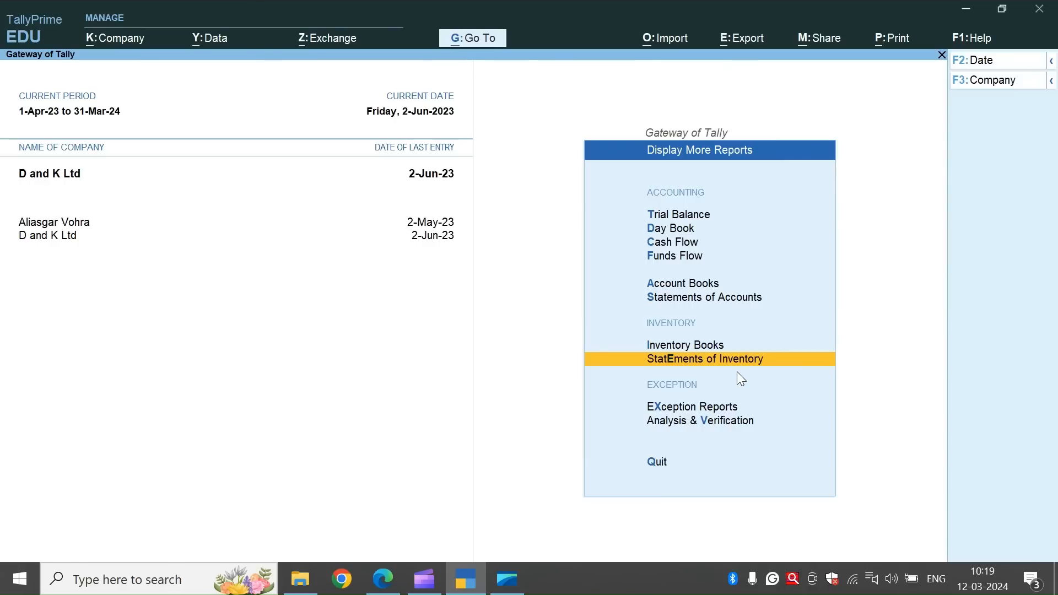
key(Escape)
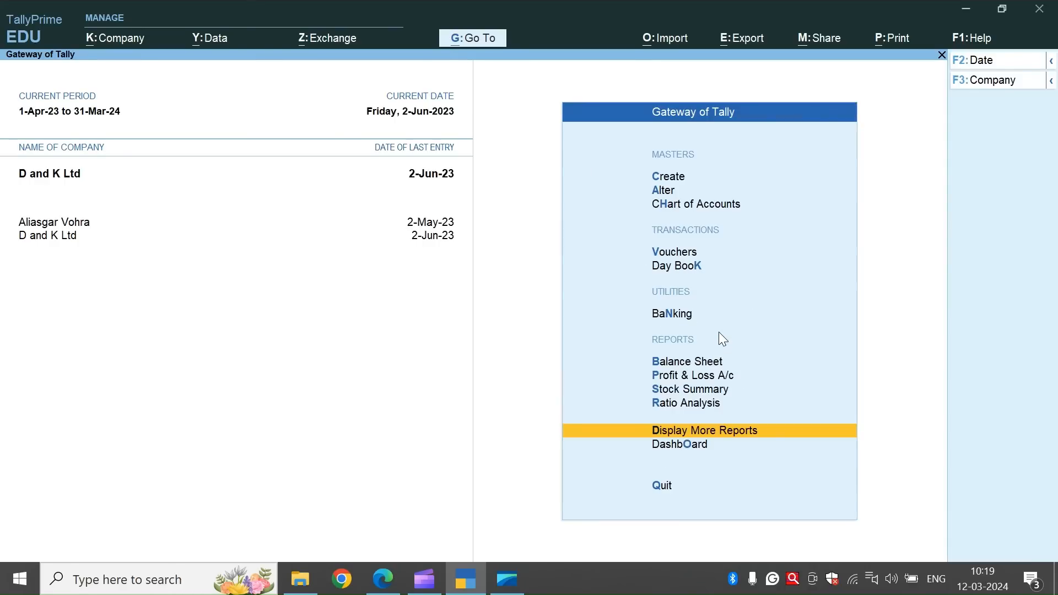
click(666, 254)
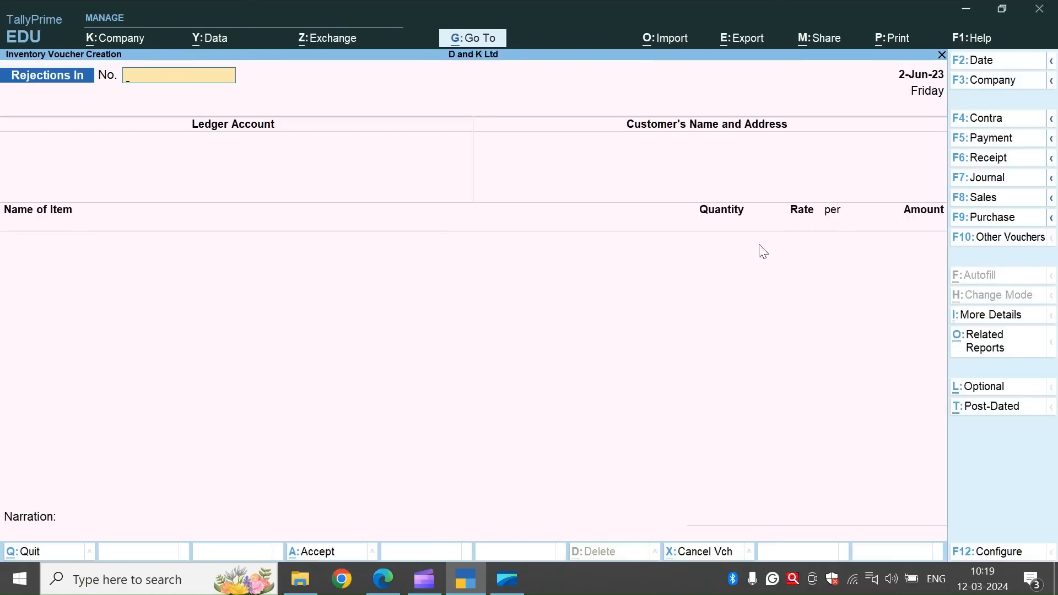
Start a sales voucher numbered RE/Sale-12/23-24 with Deepak Electronics as the party account.
click(980, 201)
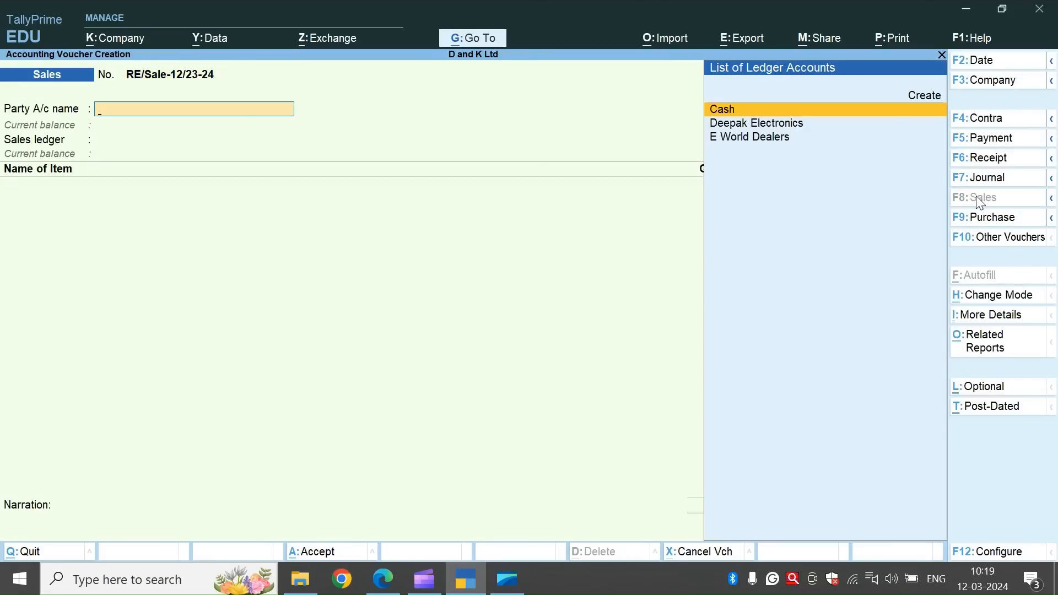
key(Down)
key(Return)
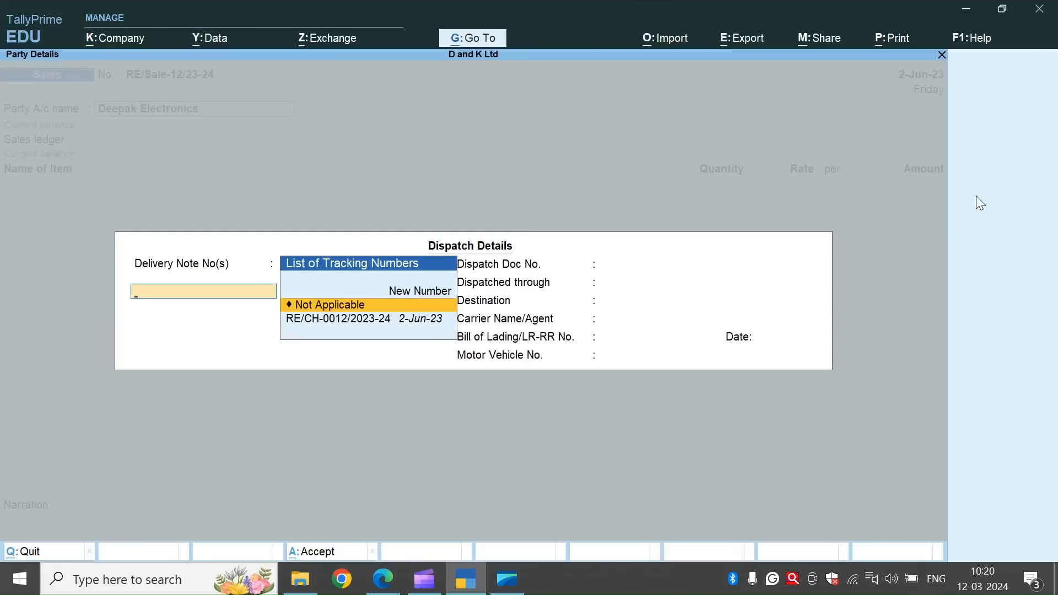
Link delivery note RE/CH-0012/2023-24 in the dispatch details, leave the other dispatch fields blank, and accept the party details.
key(Down)
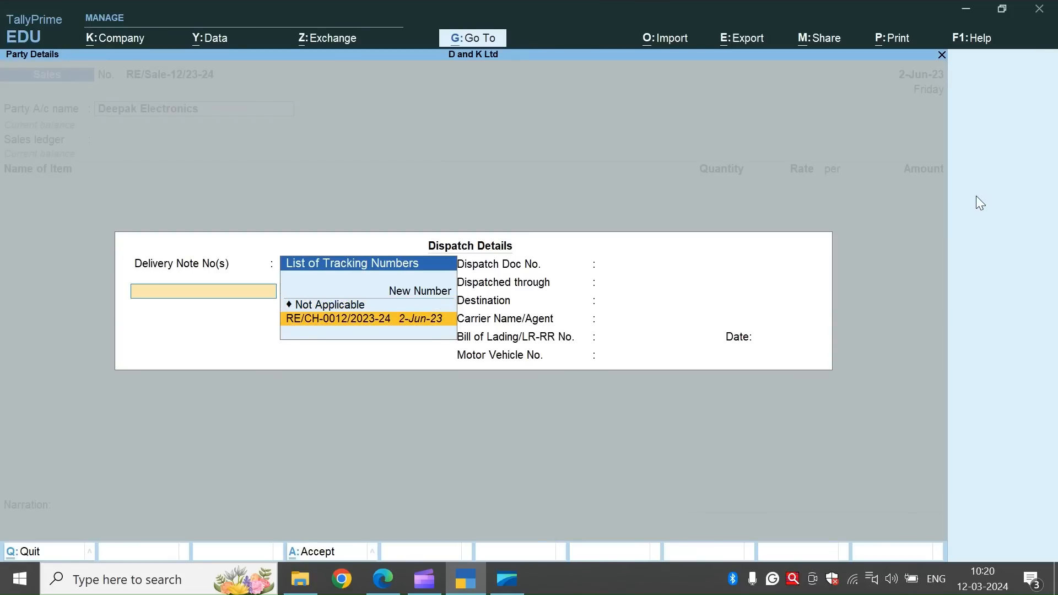
key(Return)
key(Return)
key(Return)
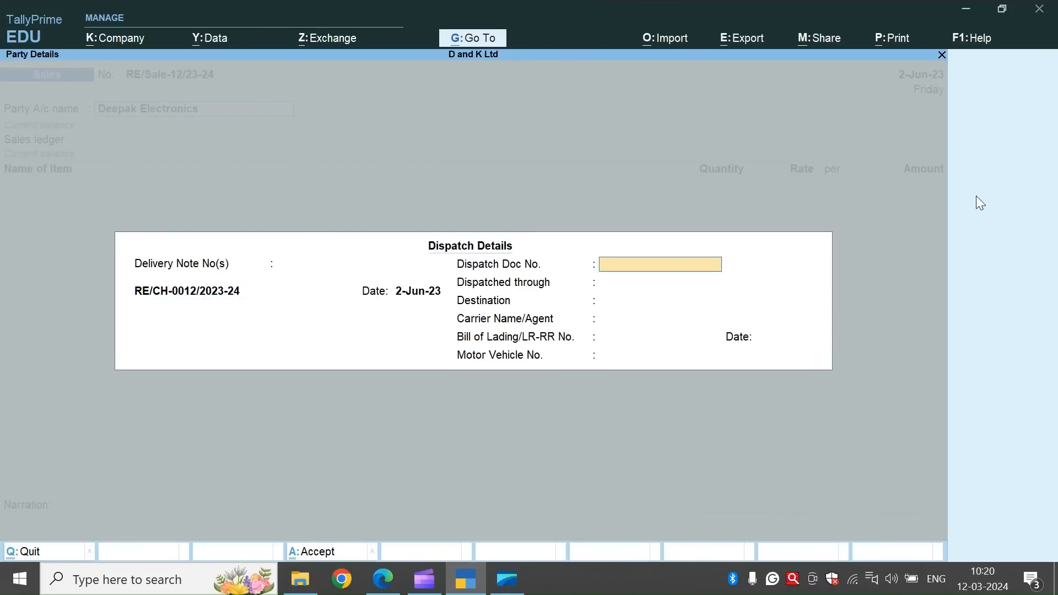
key(Return)
key(Return)
key(Return)
key(Return)
key(Return)
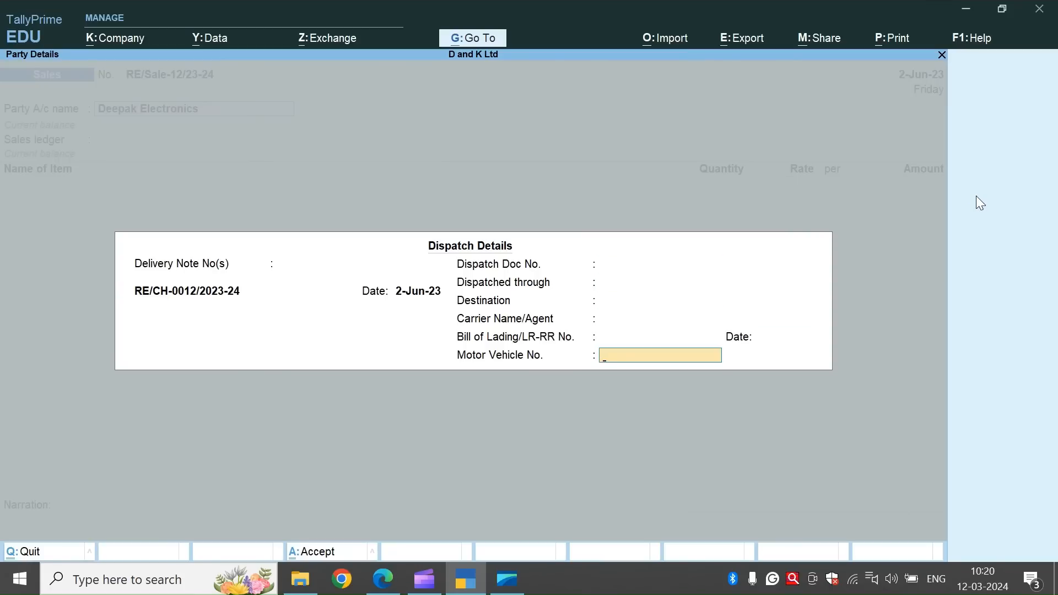
key(Return)
key(ctrl+a)
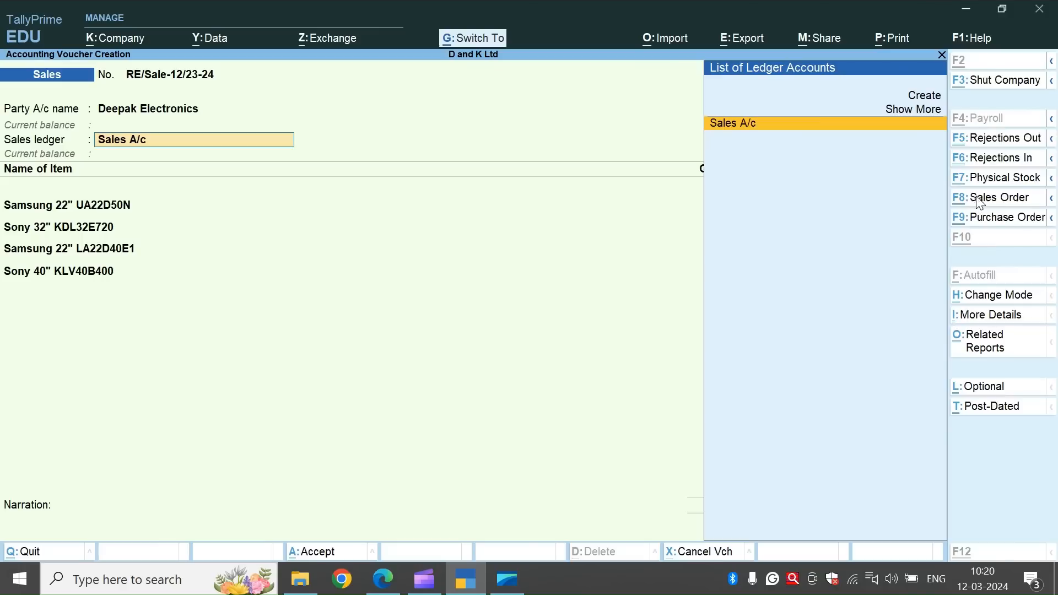
Choose Sales A/c as the sales ledger and accept the tracking-number allocations for all four television items.
key(Return)
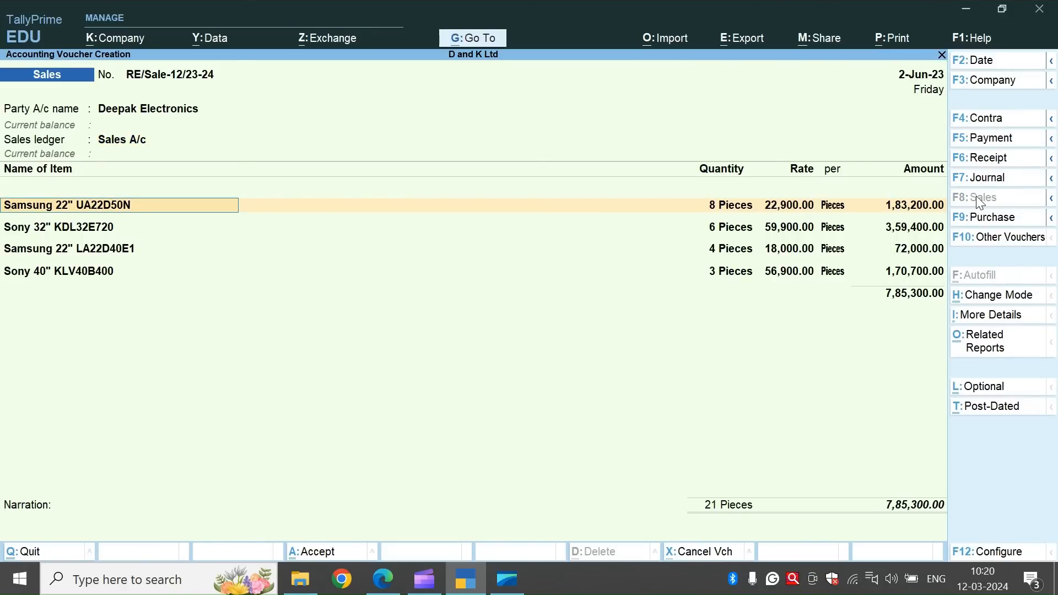
key(Return)
key(Return)
key(Return)
key(Return)
key(Return)
key(Return)
key(Return)
key(Return)
key(Return)
key(Return)
key(Return)
key(Return)
key(Return)
key(Return)
key(Return)
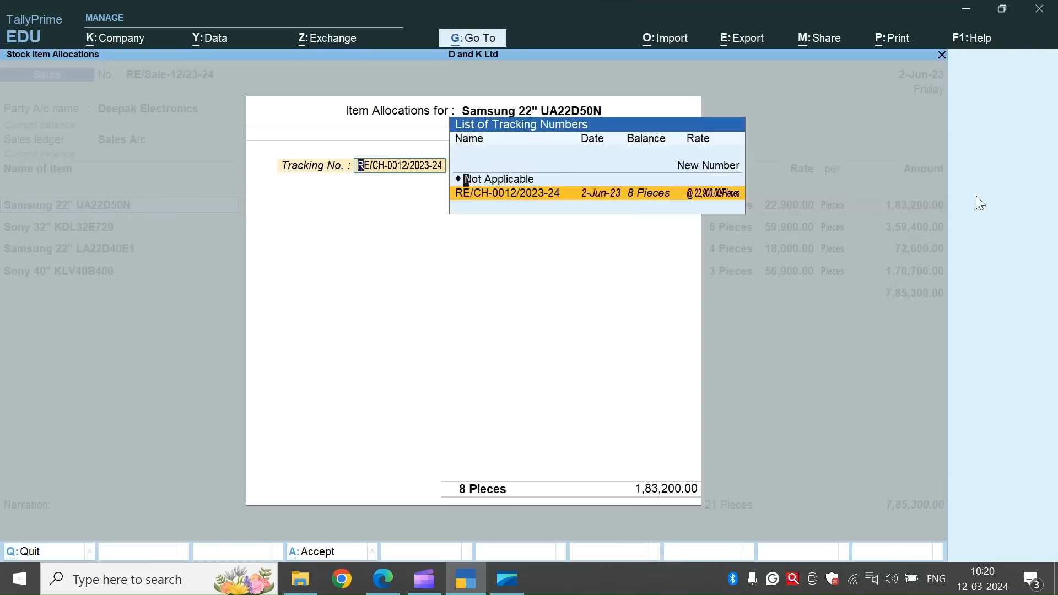
key(Return)
key(Return)
key(Return)
key(Return)
key(Return)
key(Return)
key(Return)
key(Return)
key(Return)
key(Return)
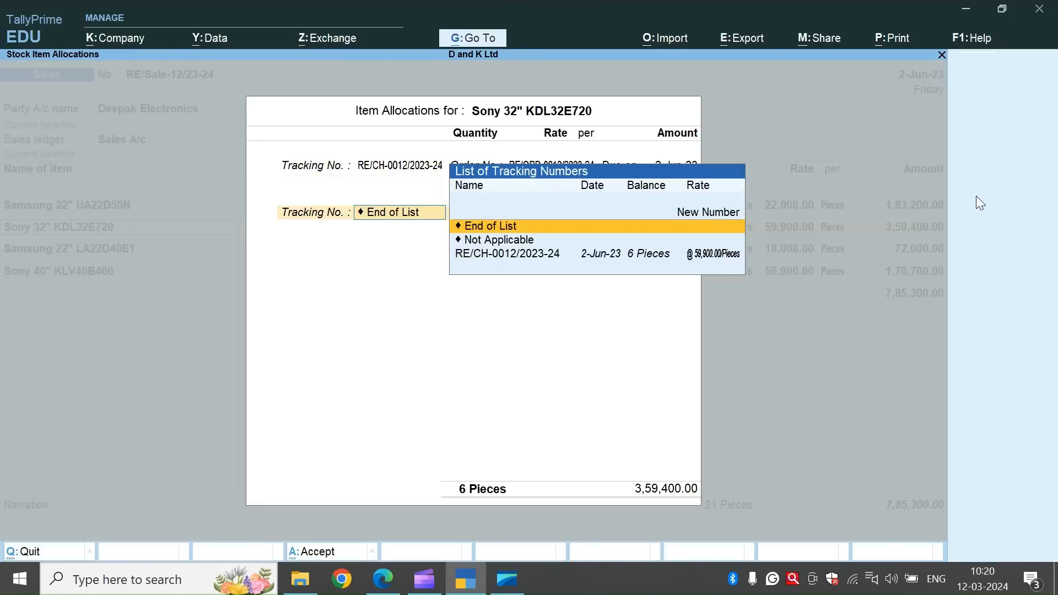
key(Return)
key(Return)
key(Return)
key(Return)
key(Return)
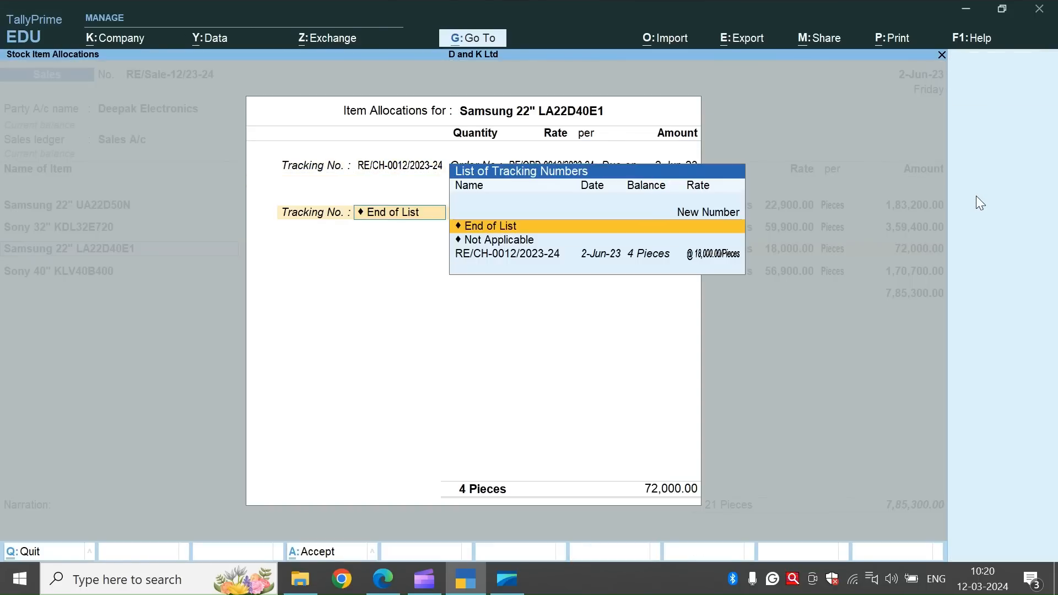
key(Return)
key(Return)
key(Return)
key(Return)
key(Return)
key(Return)
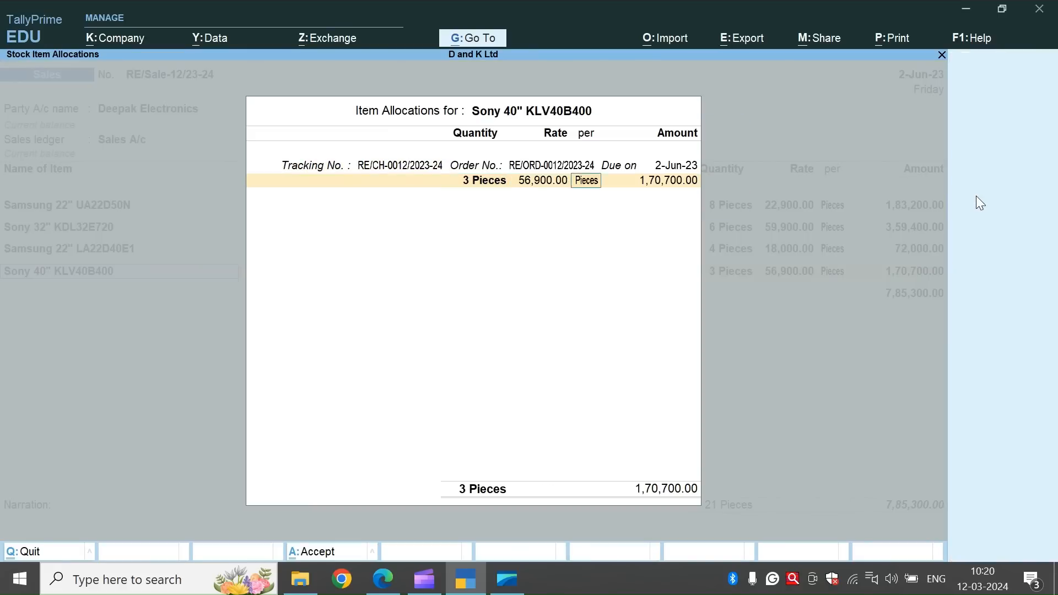
key(Return)
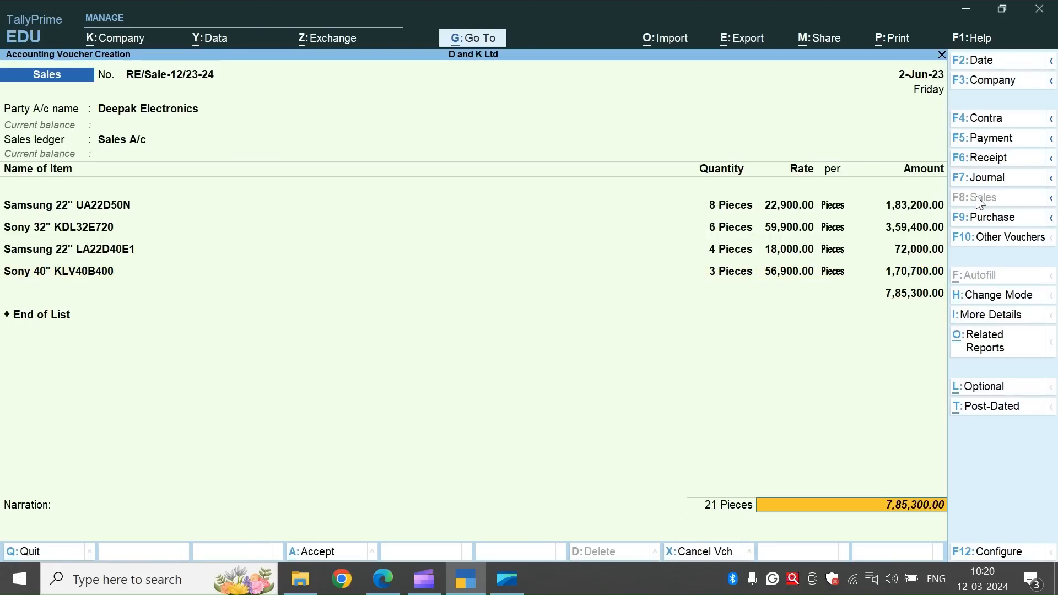
Record the bill as New Ref RE/Sale-12/23-24 without credit days, leave the narration blank, and save the sales voucher.
key(Return)
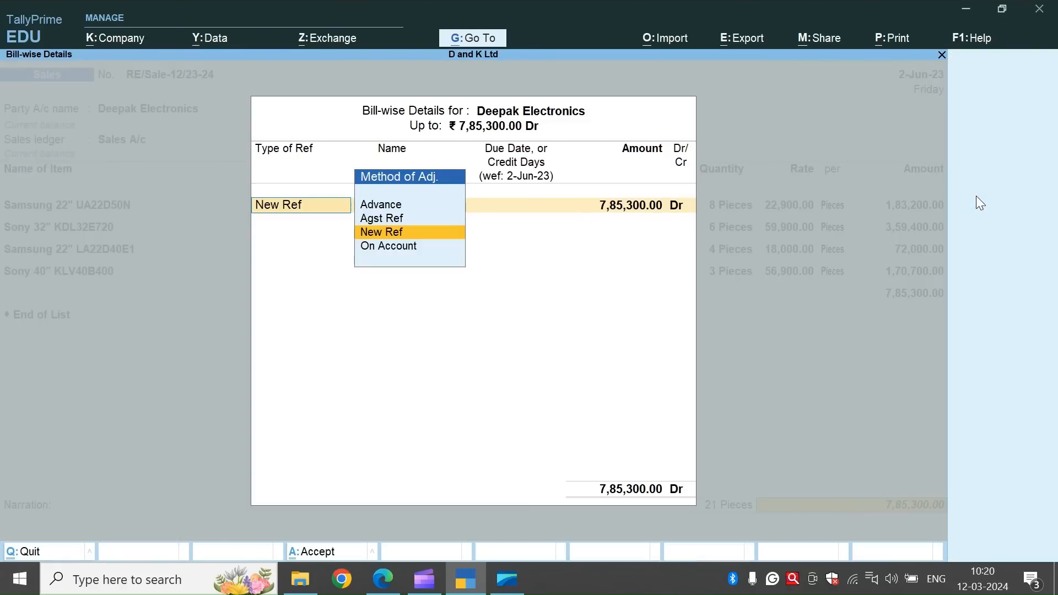
key(Return)
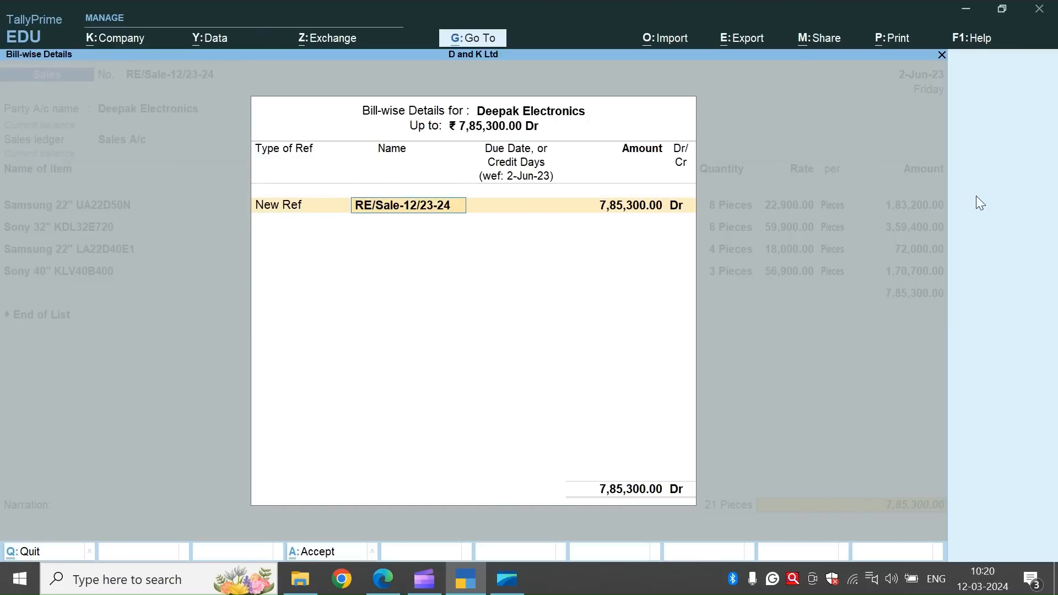
key(Return)
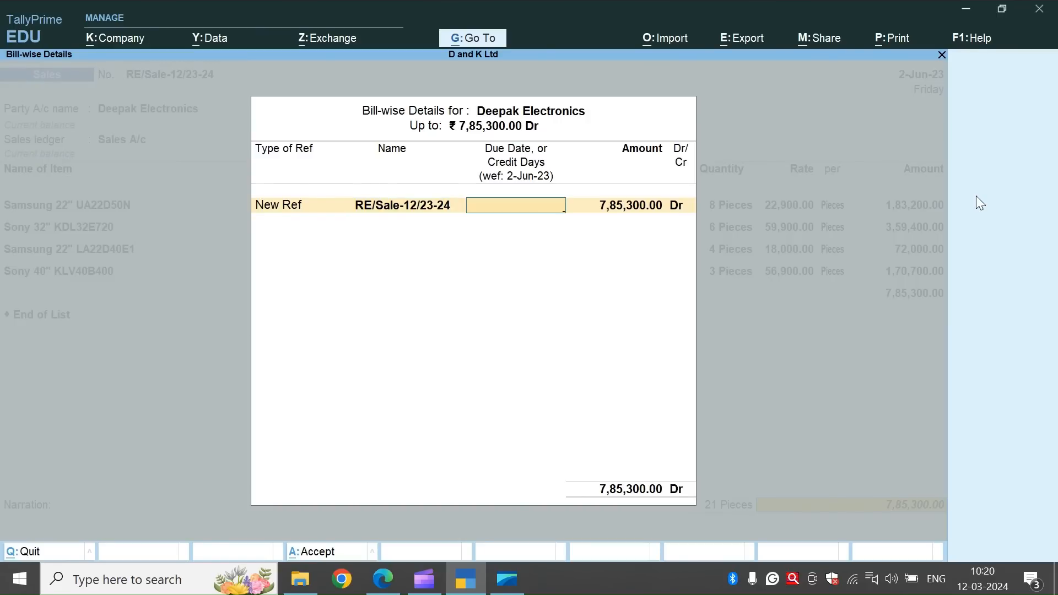
key(Return)
key(Return)
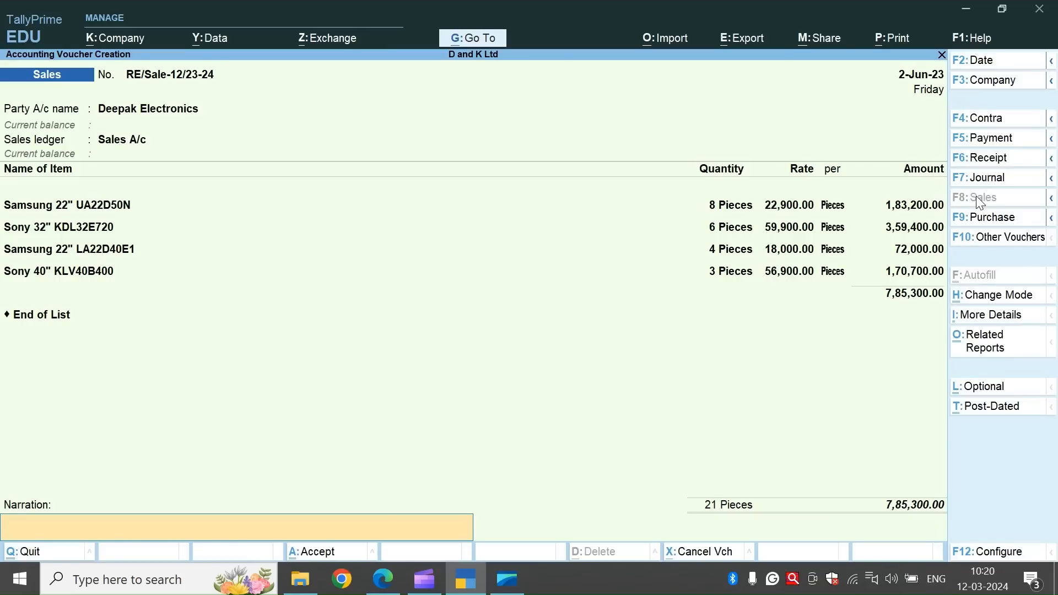
key(ctrl+a)
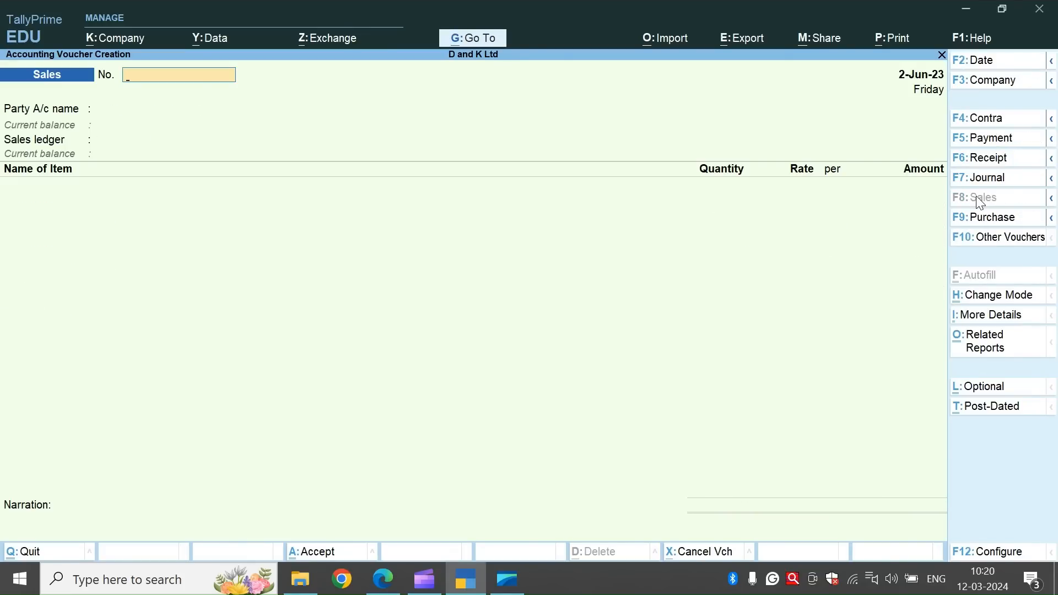
Leave voucher entry and open Statements of Inventory among the additional reports.
key(Escape)
key(Return)
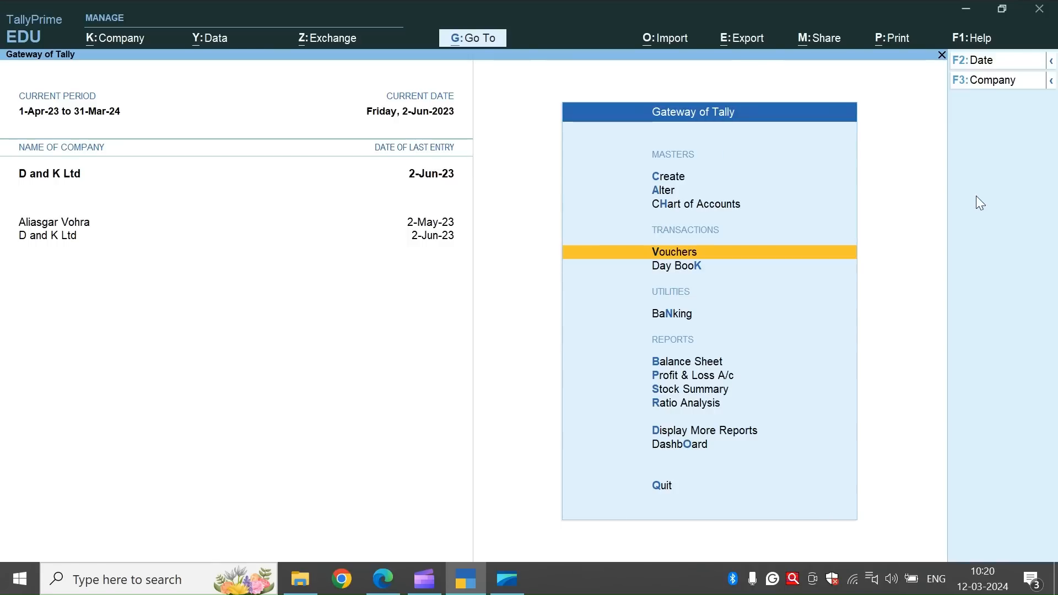
key(Down)
key(Down)
key(Down)
key(Down)
key(Down)
key(Down)
key(Down)
key(Return)
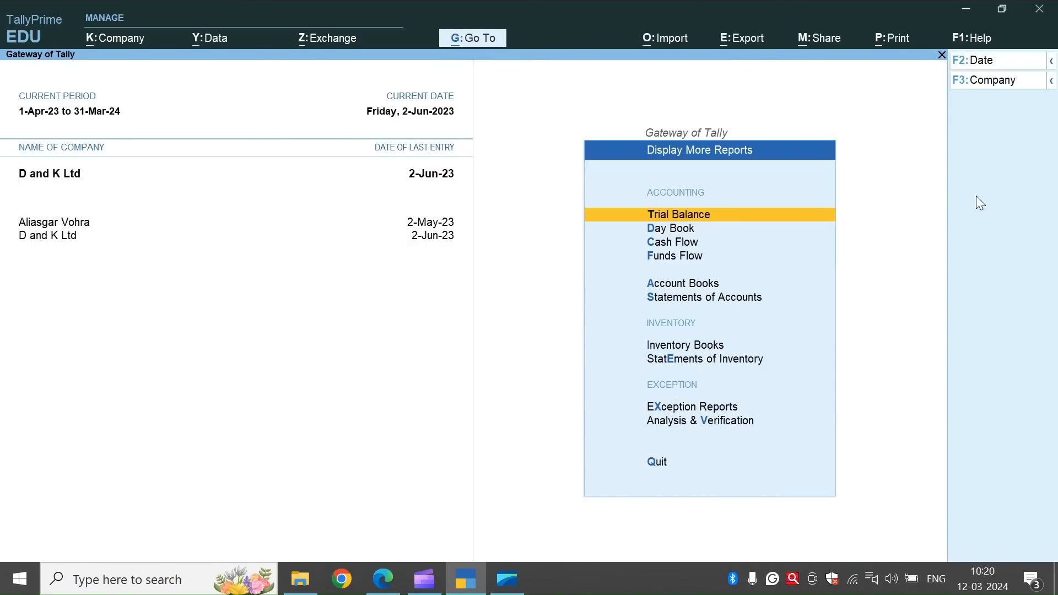
key(Down)
key(Down)
key(Down)
key(Down)
key(Down)
key(Down)
key(Down)
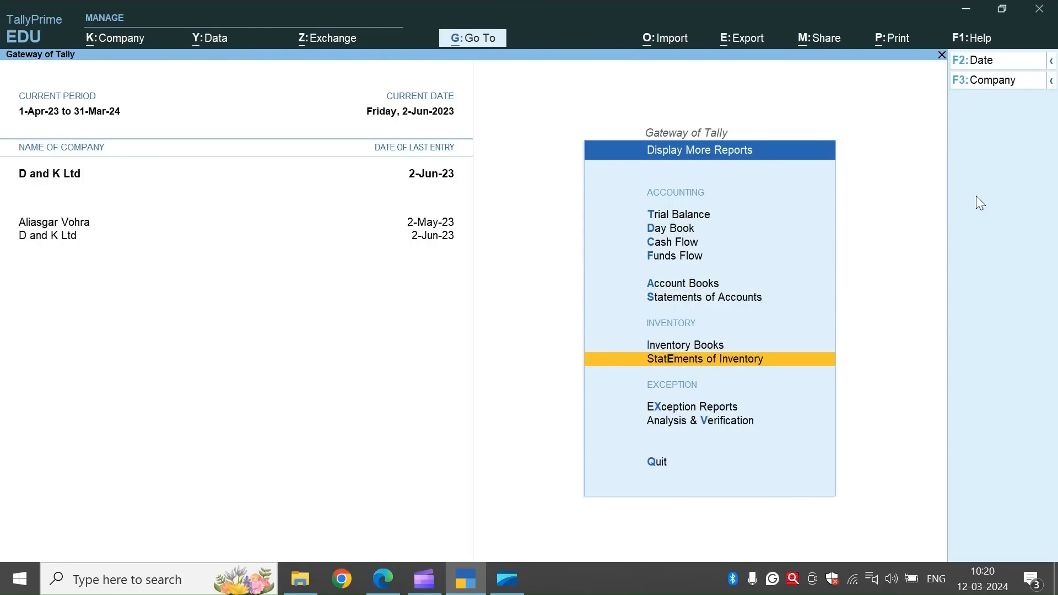
key(Return)
Open the Sales Order Outstandings report for all orders.
key(Down)
key(Down)
key(Down)
key(Down)
key(Down)
key(Down)
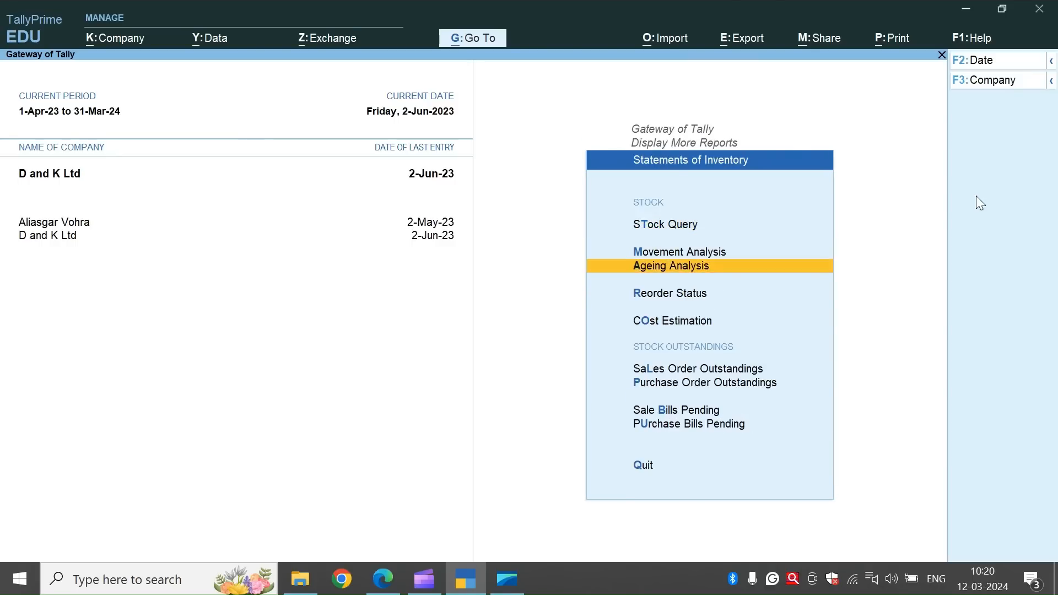
key(Up)
key(Return)
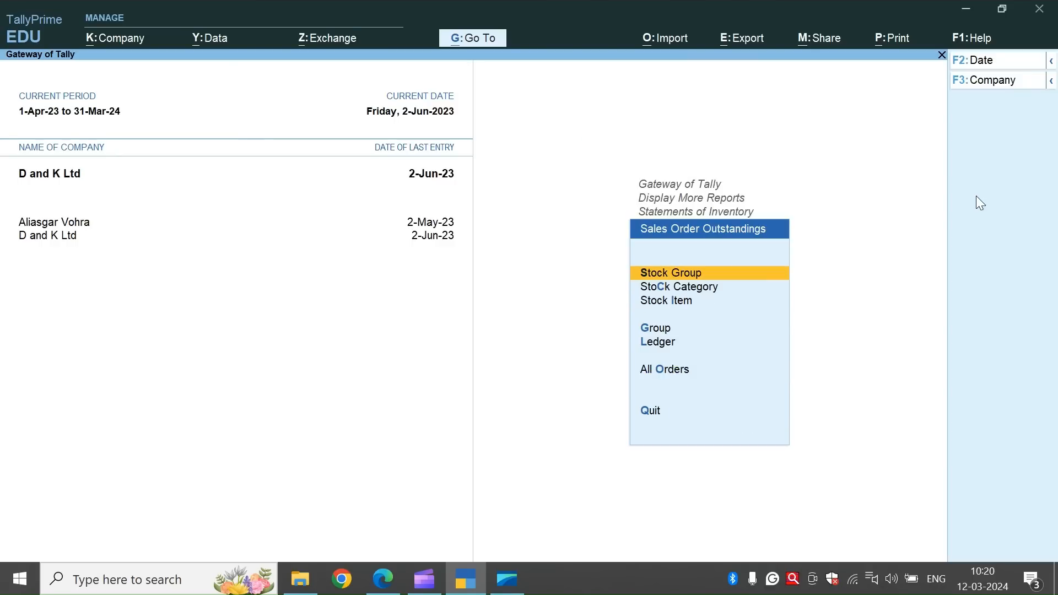
key(Down)
key(Down)
key(Down)
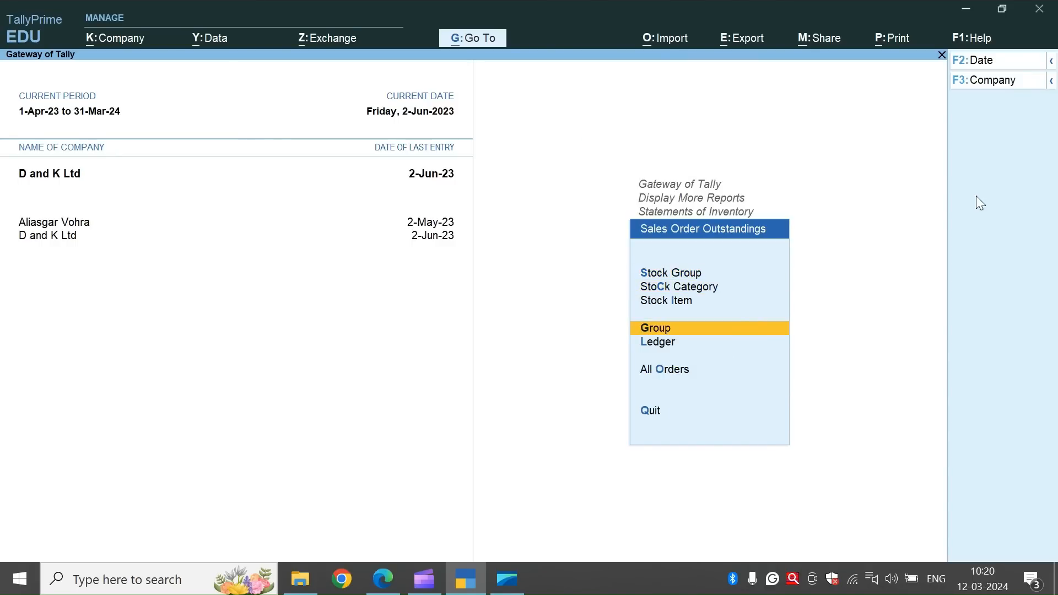
key(Down)
key(Down)
key(Return)
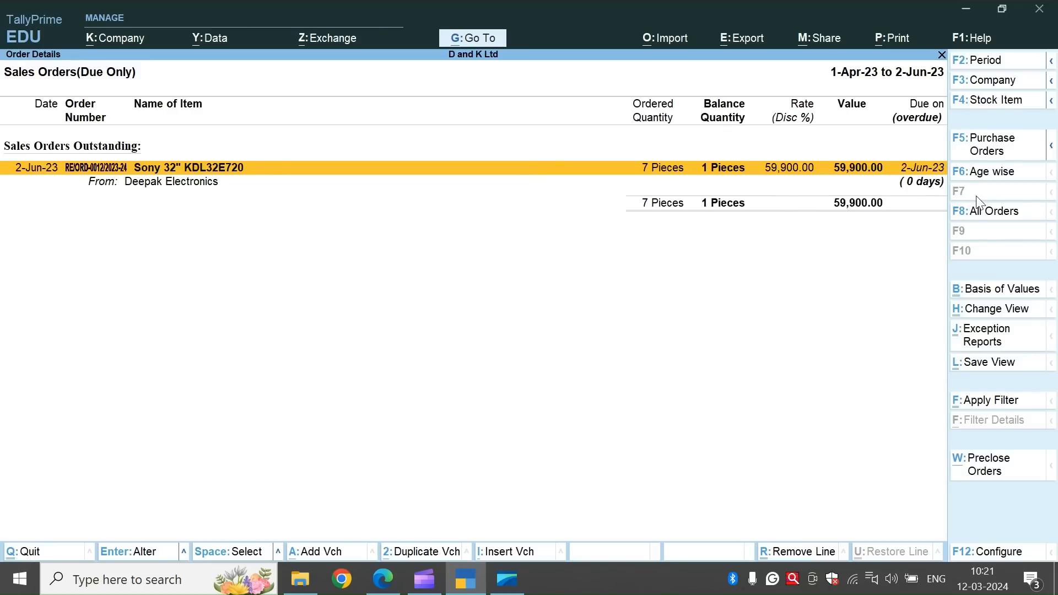
Preclose 1 piece of the outstanding Sony 32" KDL32E720 order with the reason Rejected by Customer, closed on 2-Jun-23.
key(alt+w)
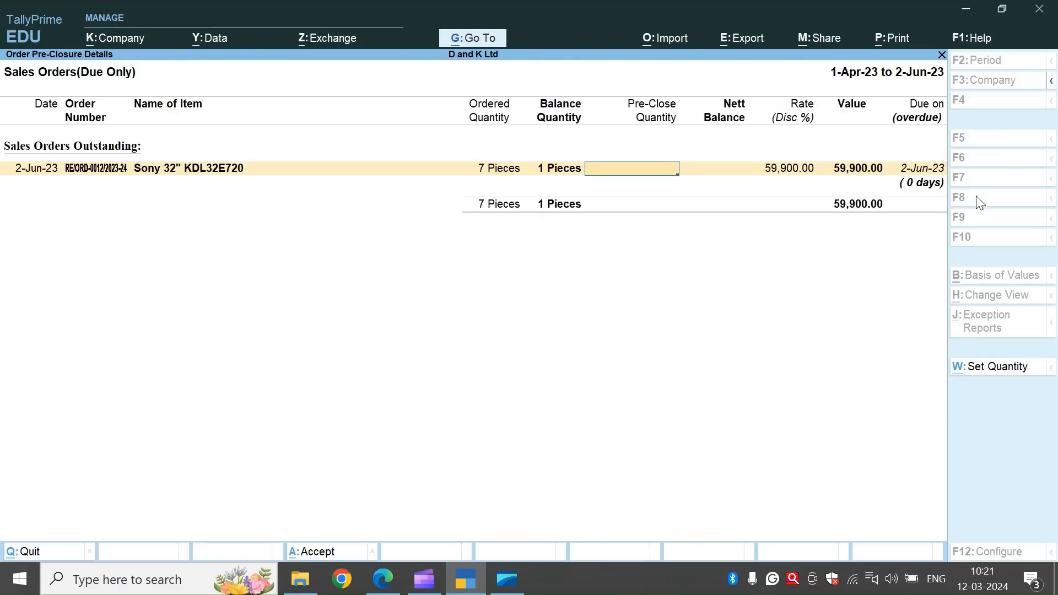
key(Return)
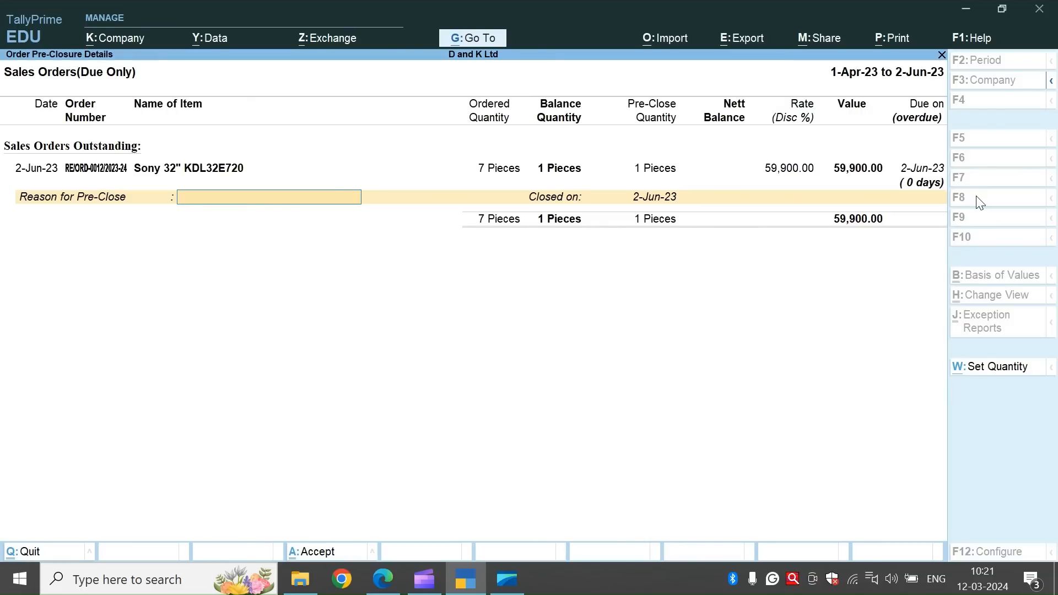
text(Rejected by Customer)
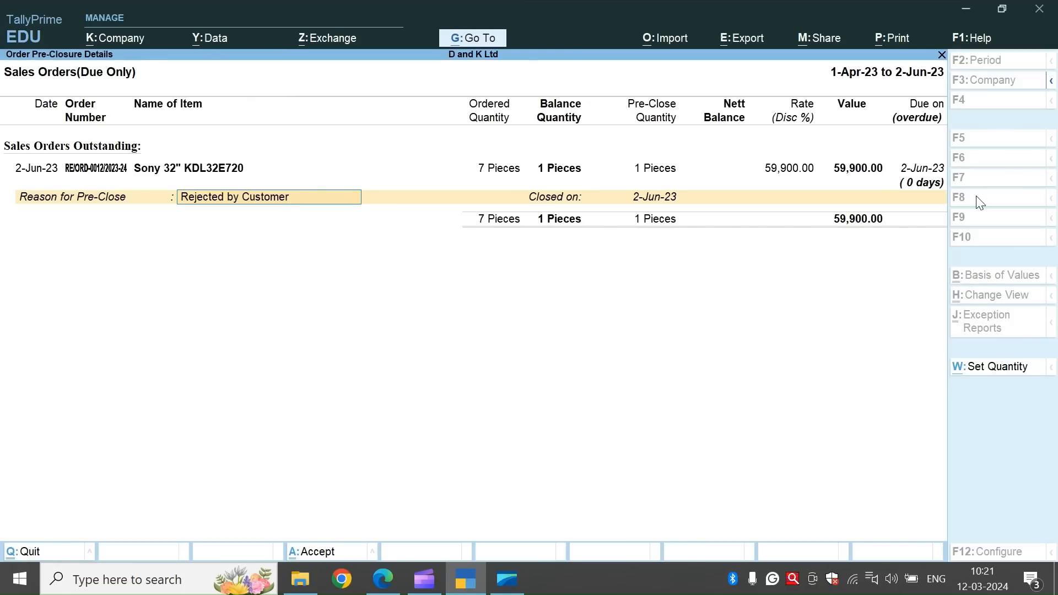
key(Return)
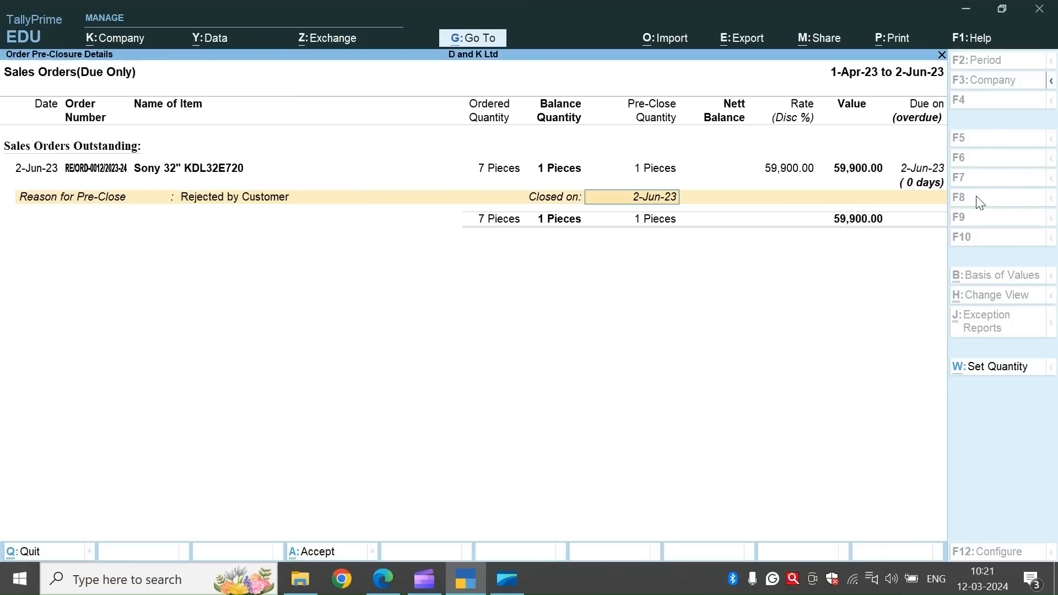
key(Return)
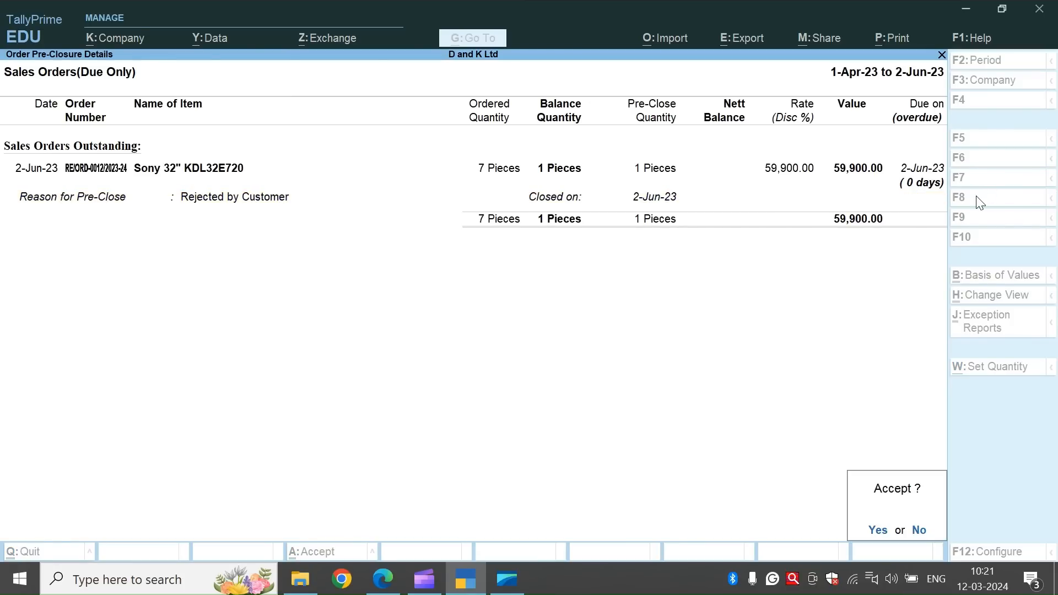
key(Return)
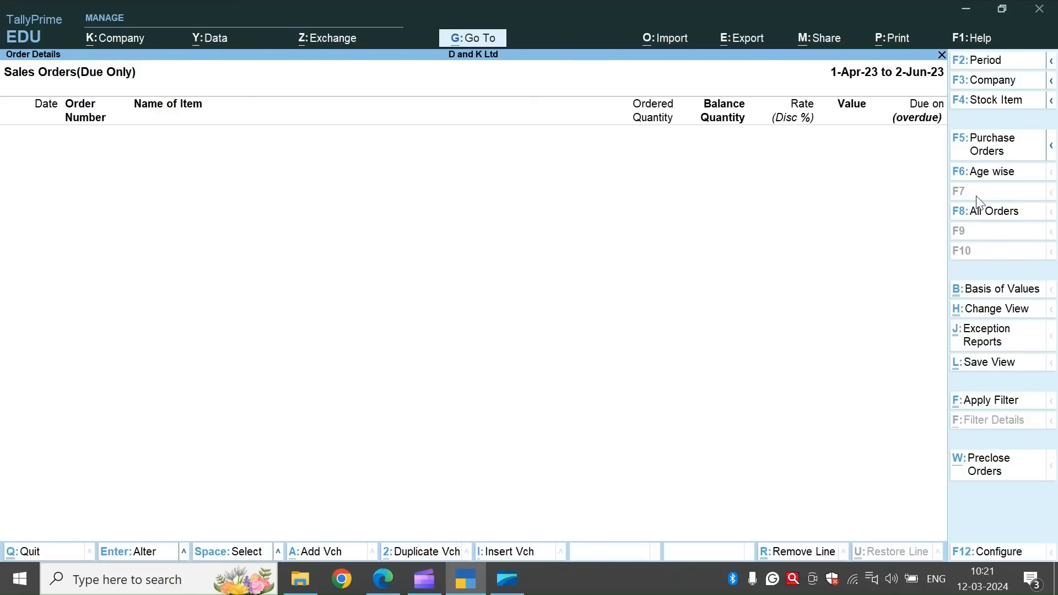
Check the Sale Bills Pending report for remaining items, and return to the Gateway of Tally.
key(Escape)
key(Escape)
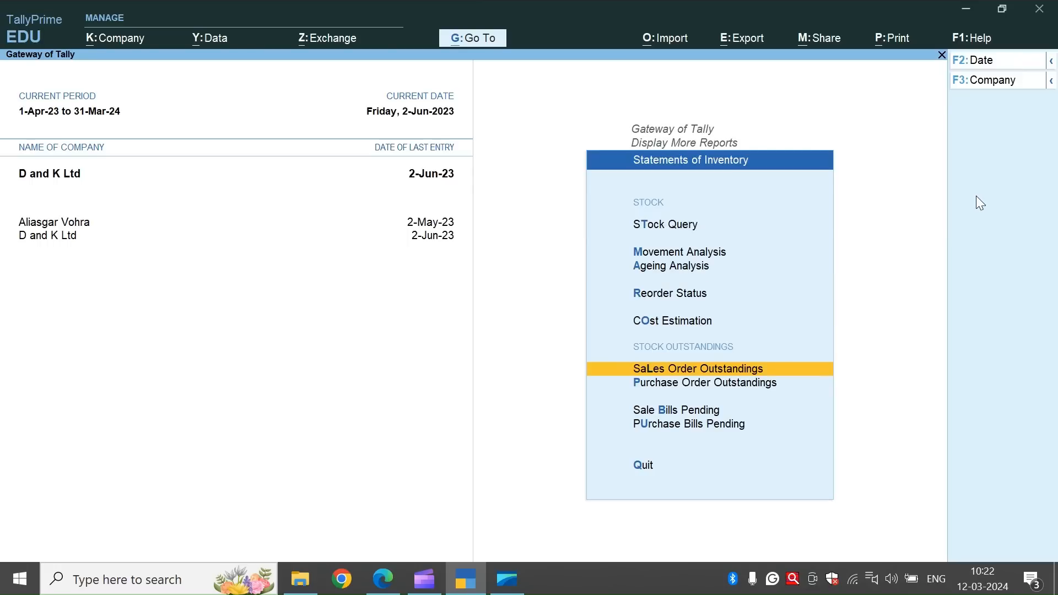
key(Down)
key(Down)
key(Return)
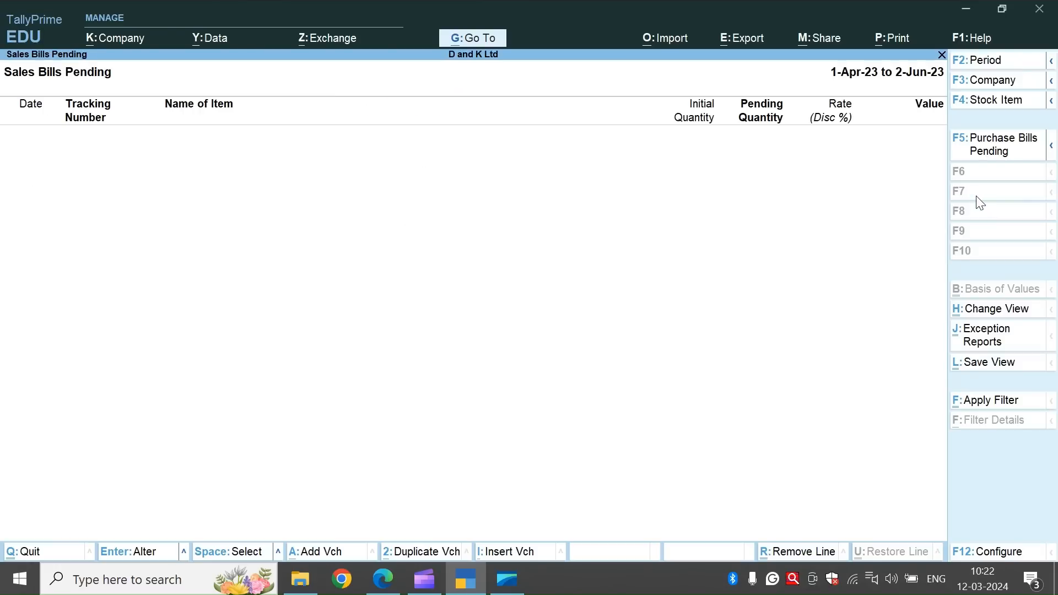
key(Escape)
key(Escape)
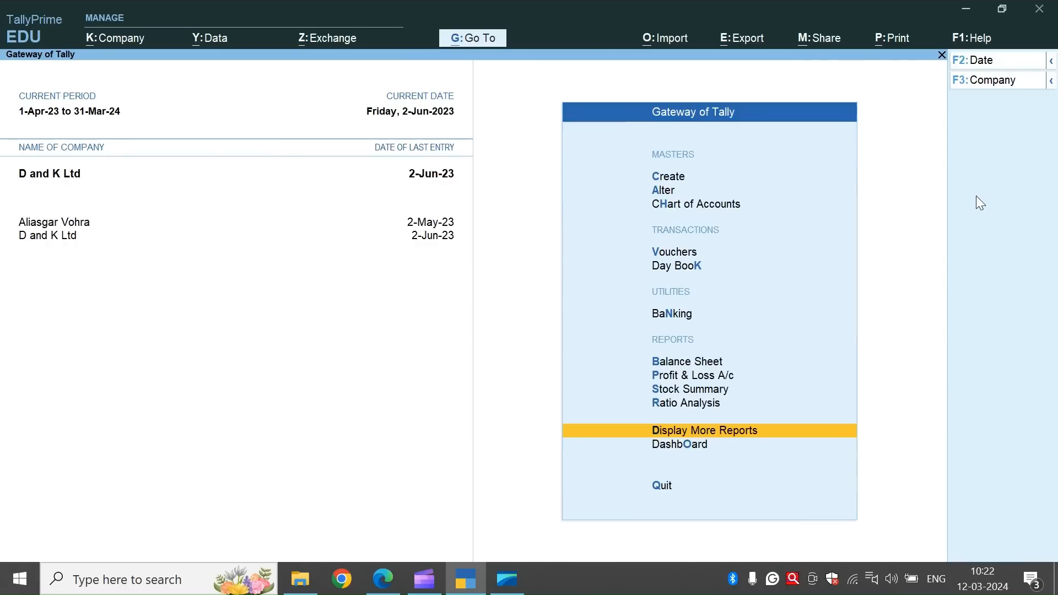
Open the Stock Summary report to examine the closing balances of the stock groups.
key(Up)
key(Up)
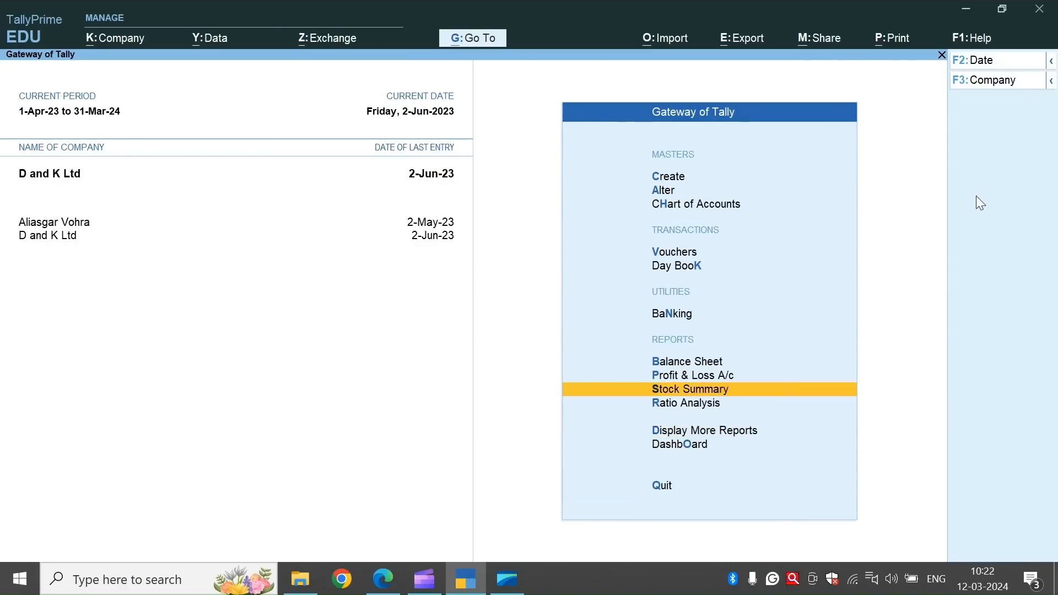
key(Return)
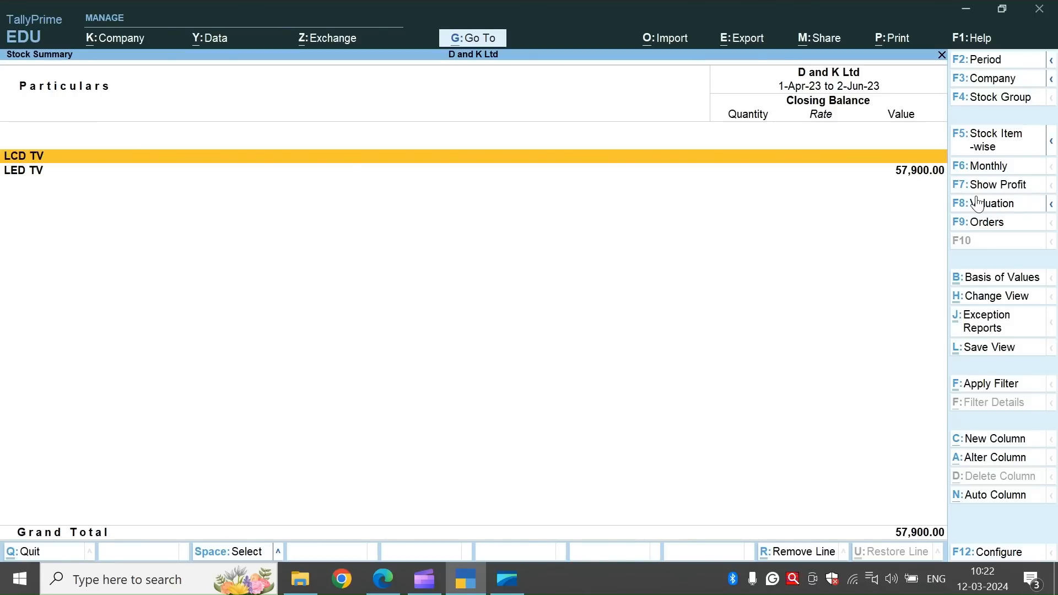
Configure the Stock Summary to show the opening balance, goods inwards and goods outwards.
key(F12)
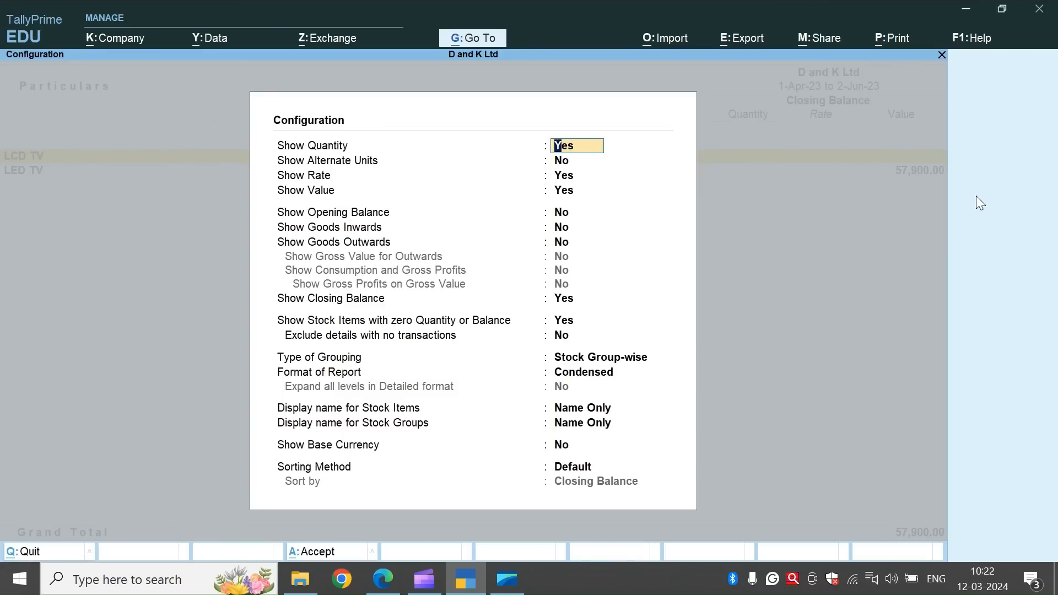
key(Down)
key(Down)
key(Down)
key(Down)
key(Down)
key(Up)
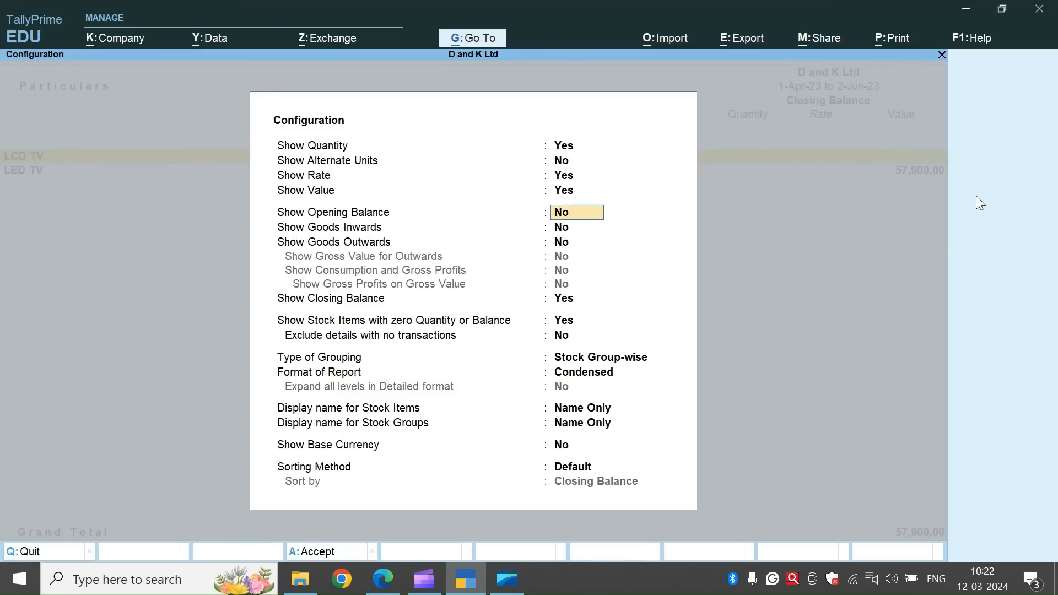
text(y)
key(Return)
text(y)
key(Return)
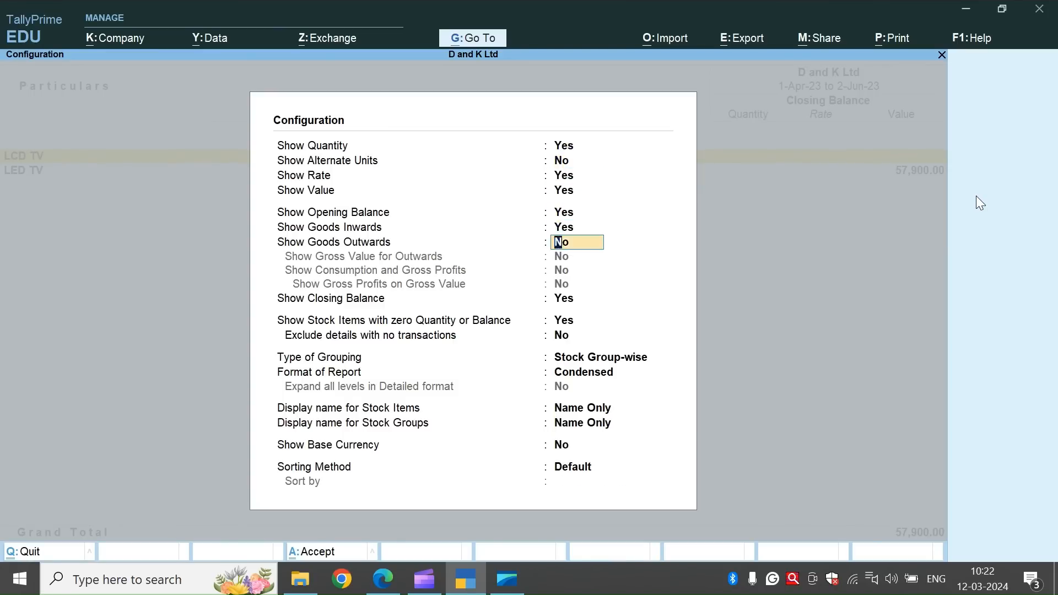
text(y)
key(Return)
Show gross value for outwards, consumption and gross profits, and gross profits on gross value, and expand the Stock Summary to individual stock items.
text(y)
key(Return)
text(y)
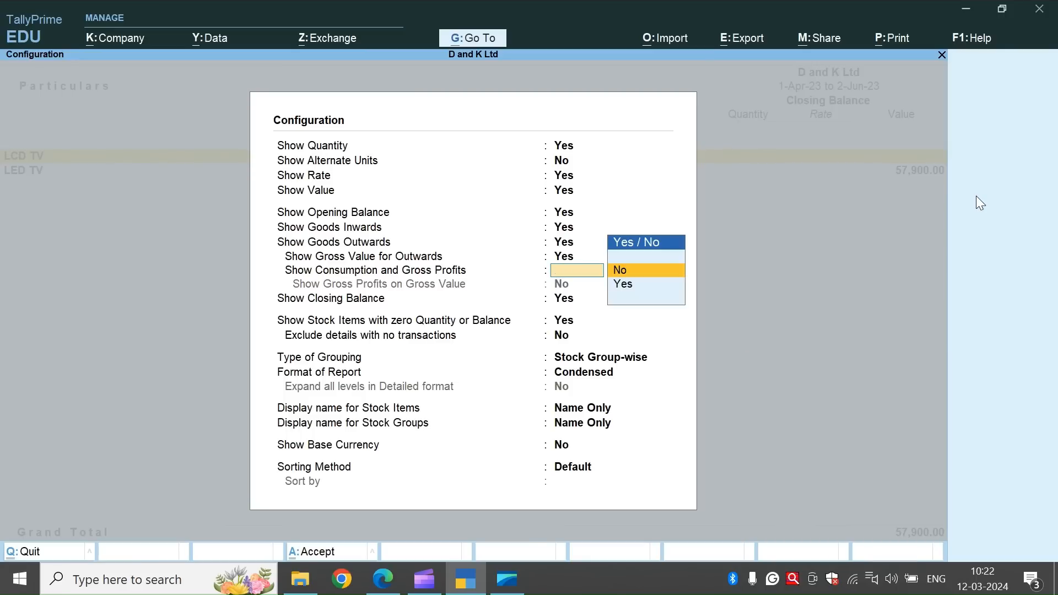
text(y)
key(Return)
text(y)
key(Return)
key(Return)
key(Return)
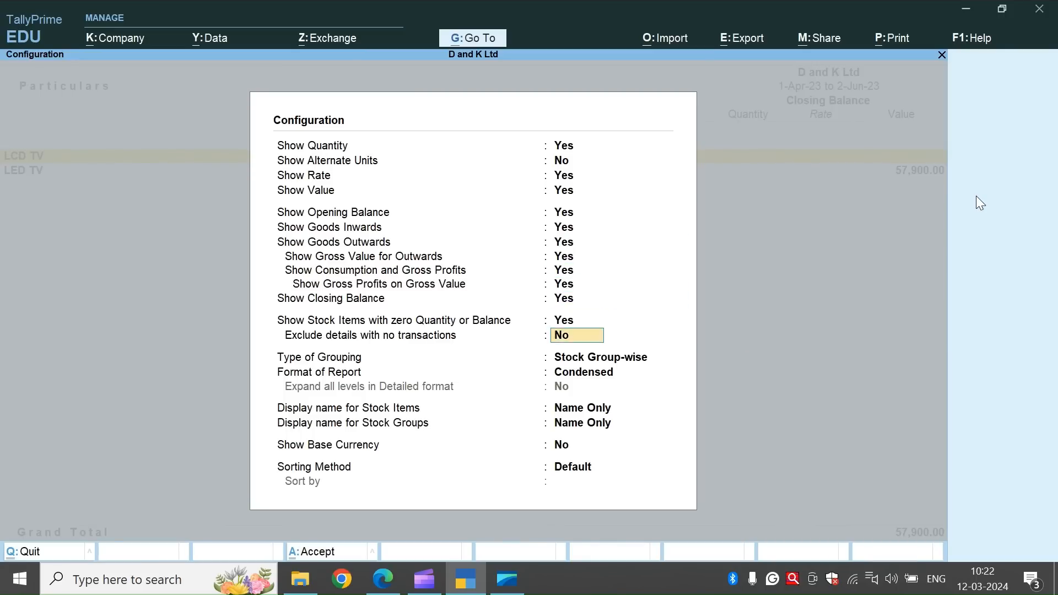
key(Return)
key(Return)
key(ctrl+a)
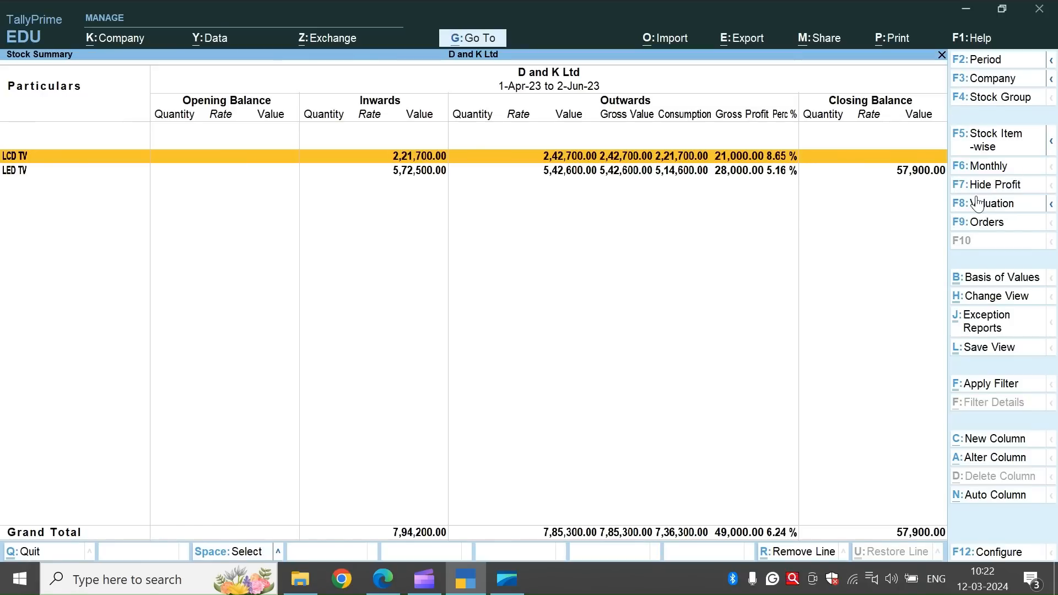
key(alt+F5)
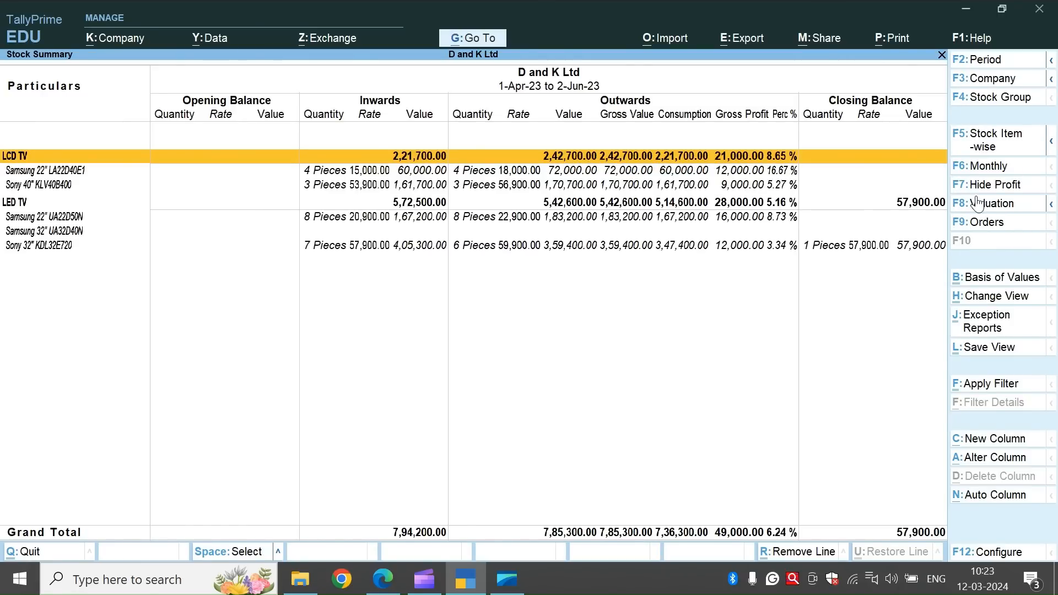
Leave the Stock Summary and open the Purchase Order Outstandings report for all orders.
key(Escape)
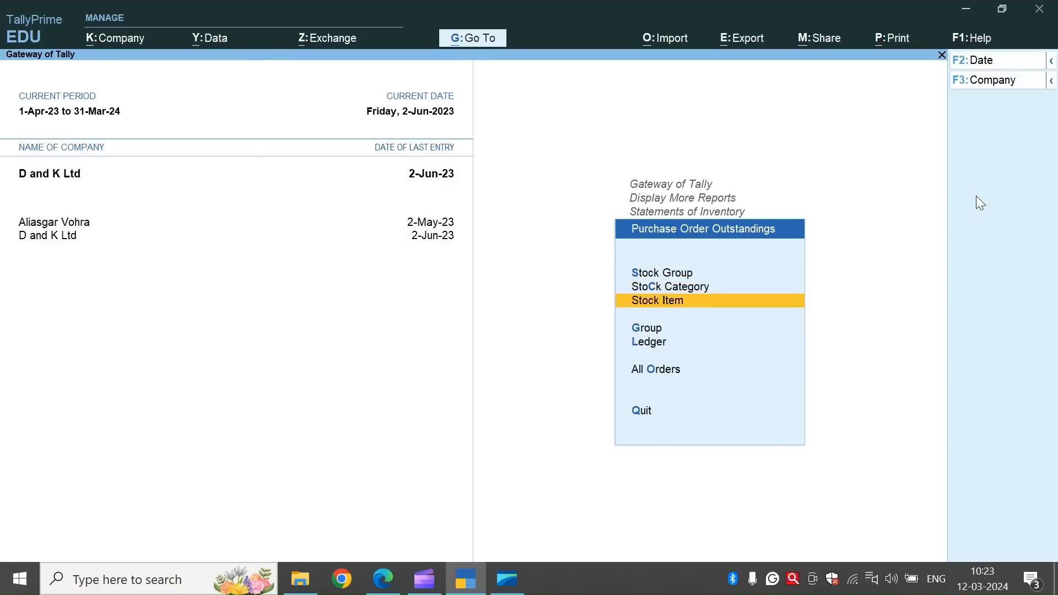
key(Down)
key(Down)
key(Down)
key(Return)
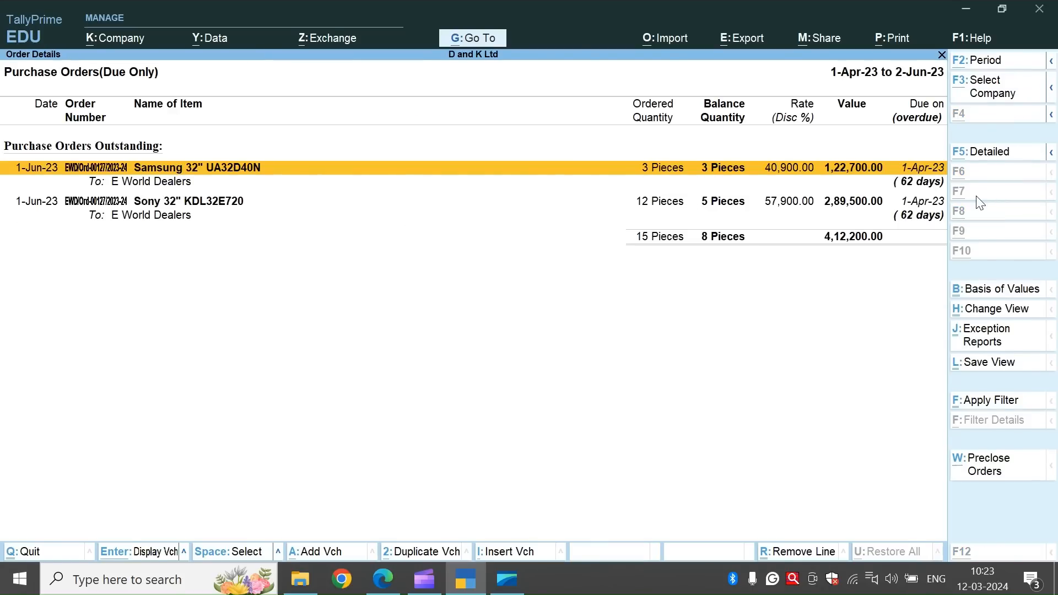
View the pre-closure details of the outstanding purchase orders without entering a quantity, and return to the Statements of Inventory.
key(alt+w)
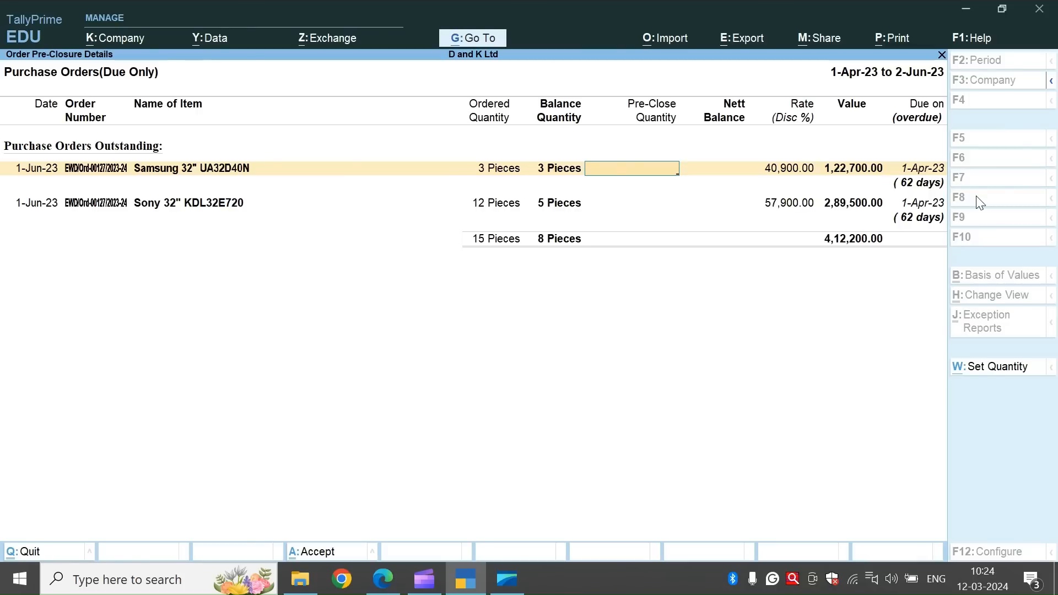
key(Escape)
key(y)
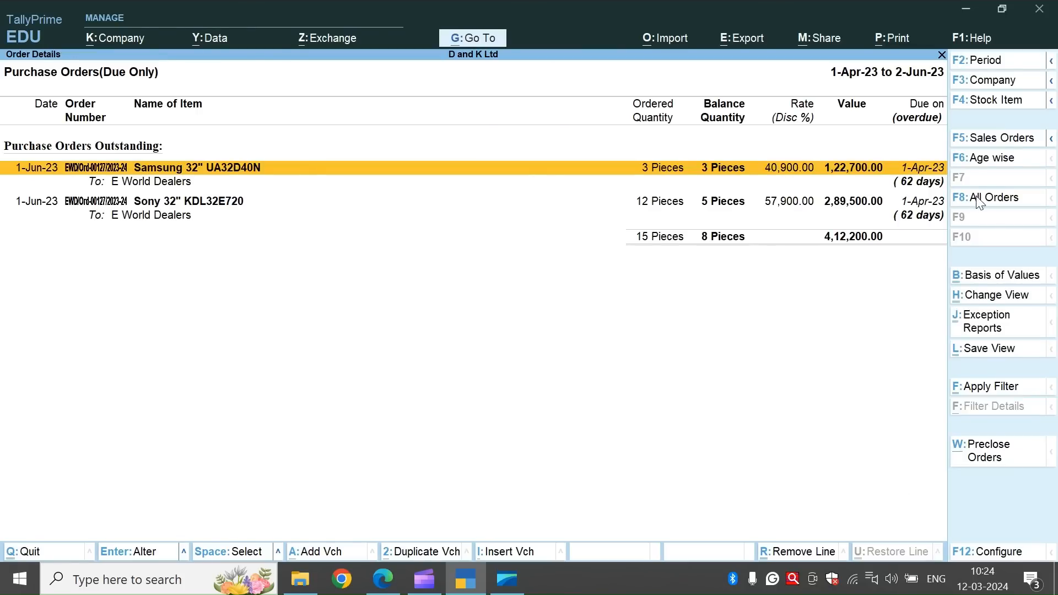
key(Escape)
key(Escape)
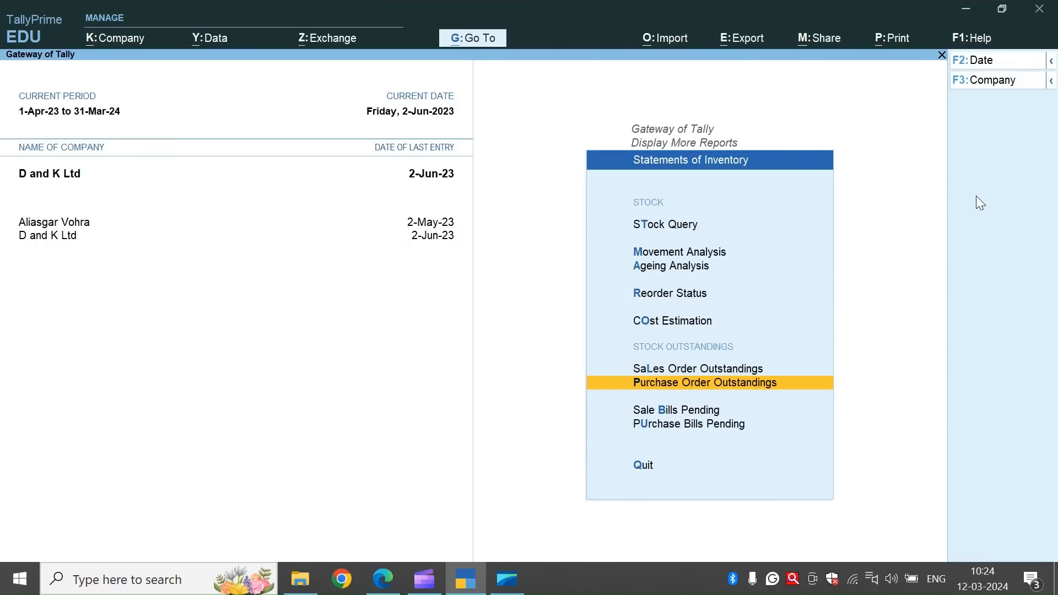
Switch to the notes document and review the sales cycle example, the sales voucher notes and the purchase order example tables.
key(alt+Tab)
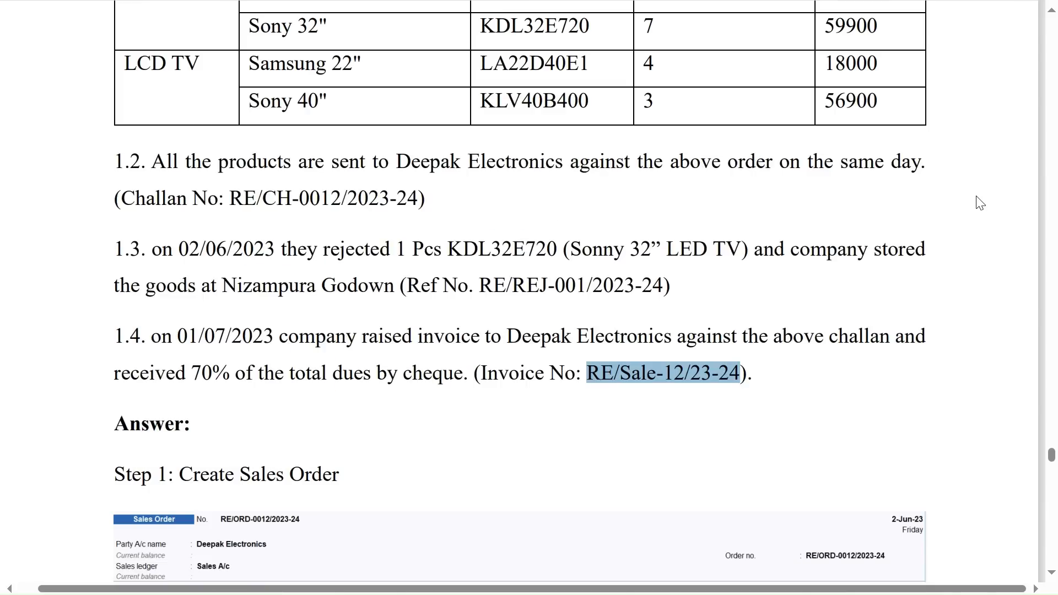
scroll(979, 202, down, 15)
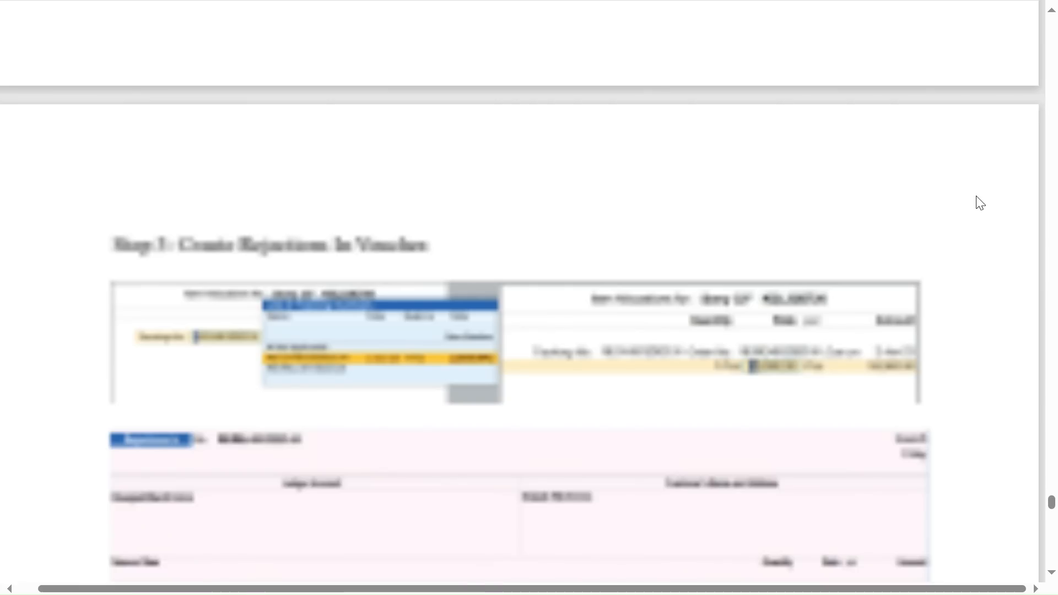
scroll(979, 202, up, 5)
scroll(980, 202, up, 10)
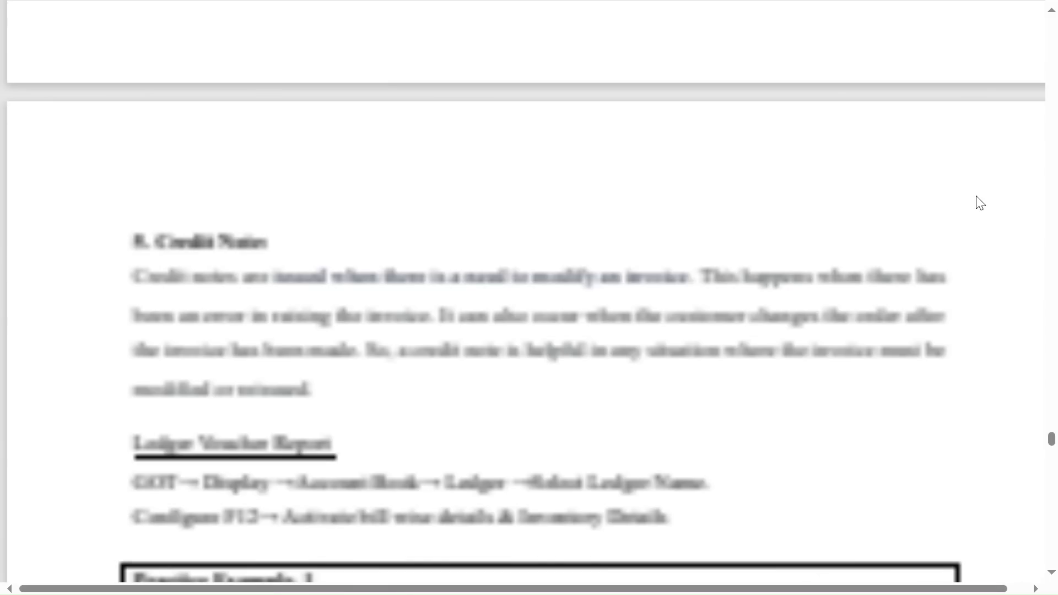
scroll(980, 202, up, 8)
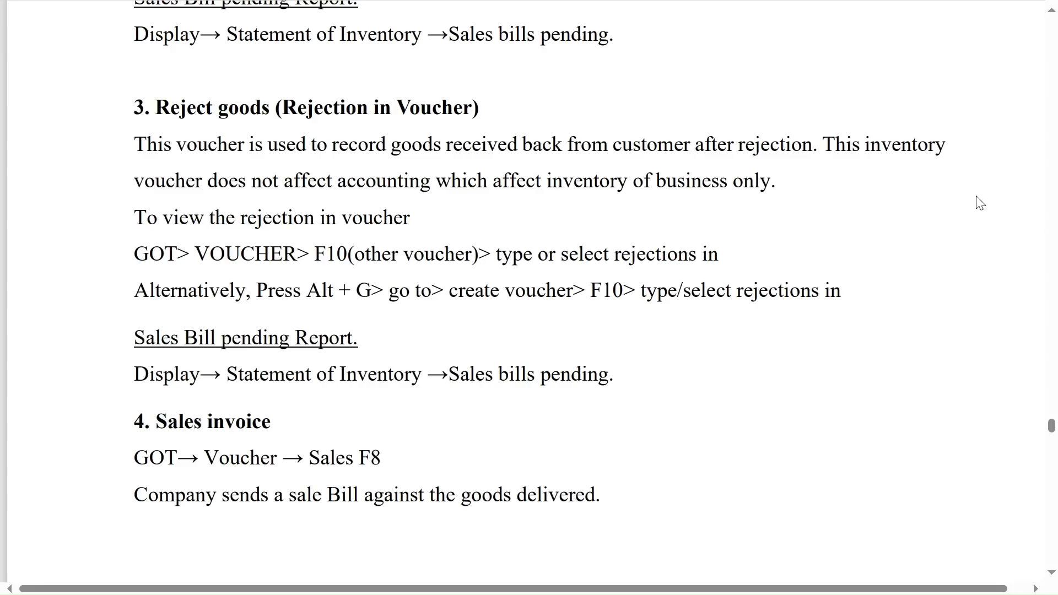
scroll(980, 202, up, 5)
scroll(980, 202, up, 10)
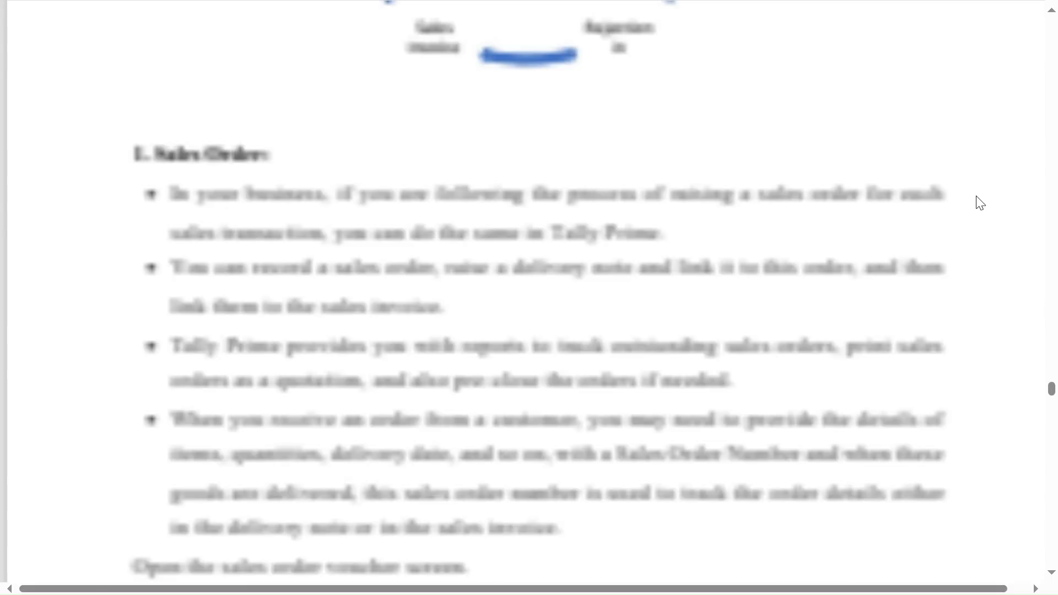
scroll(979, 202, up, 15)
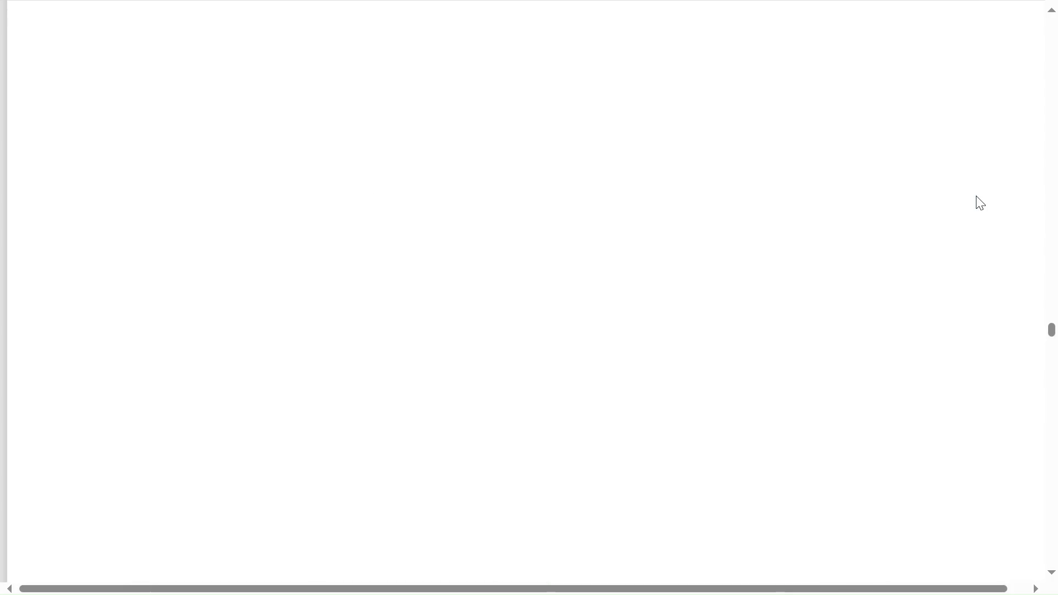
scroll(979, 203, up, 15)
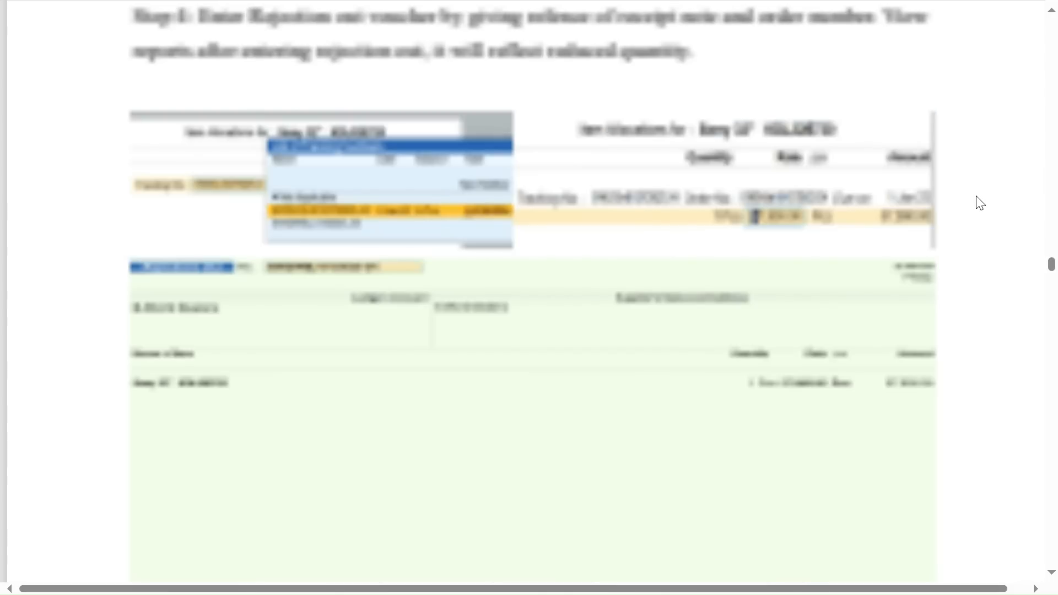
scroll(979, 202, up, 15)
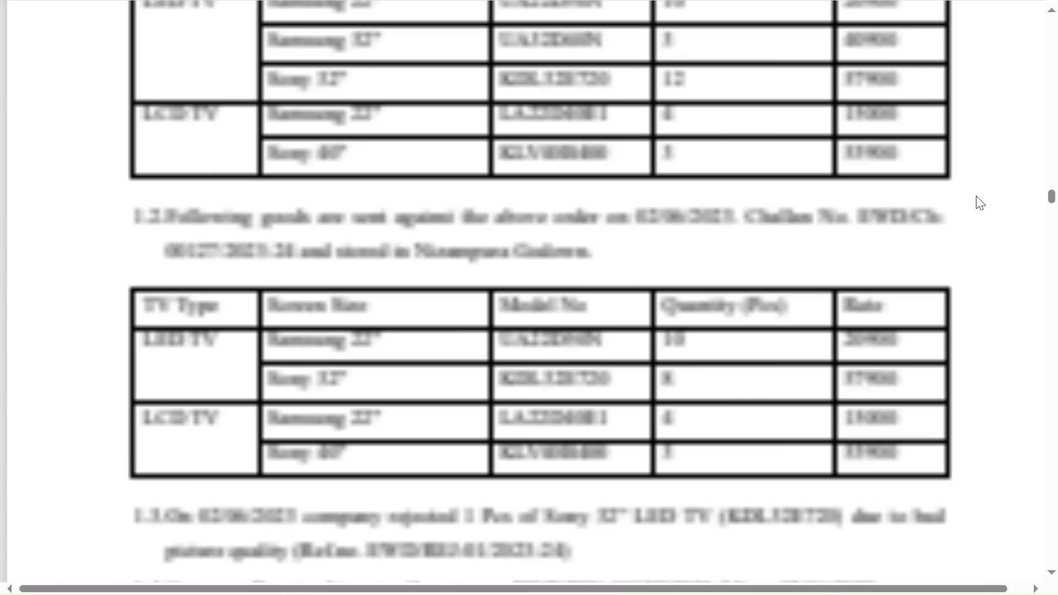
right_click(980, 203)
click(550, 184)
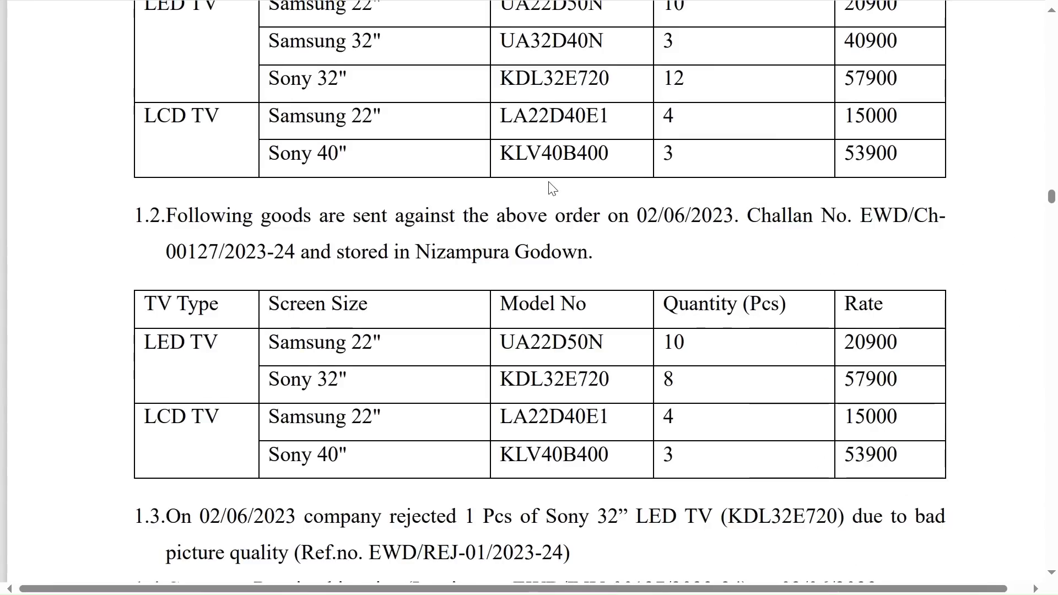
Review the notes on the purchase cycle and the inventory voucher types, from Purchase Invoice back to Rejections In.
scroll(549, 188, up, 2)
scroll(549, 183, up, 5)
scroll(552, 189, up, 15)
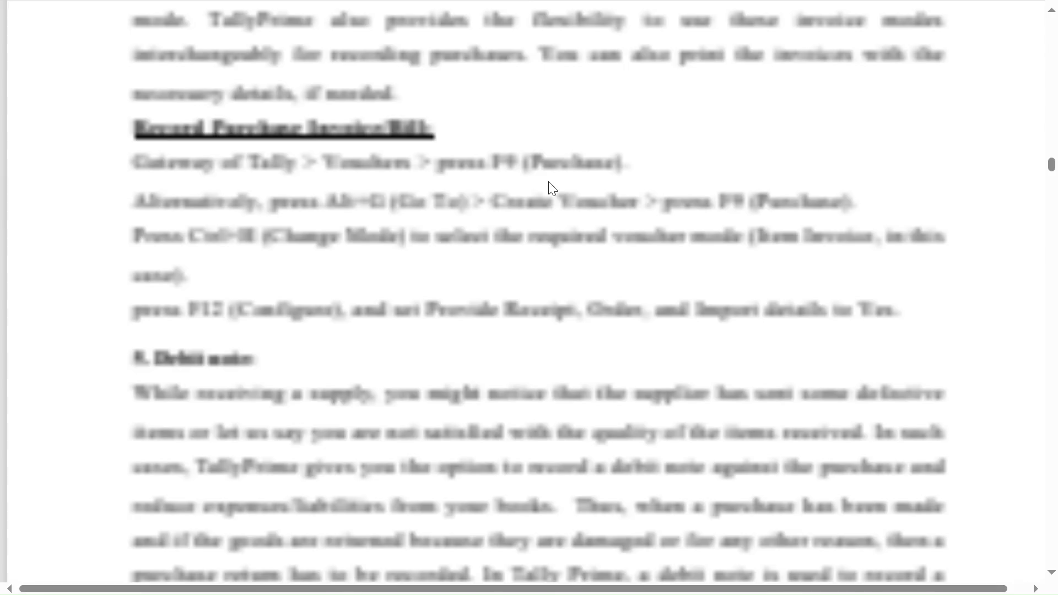
scroll(553, 189, up, 20)
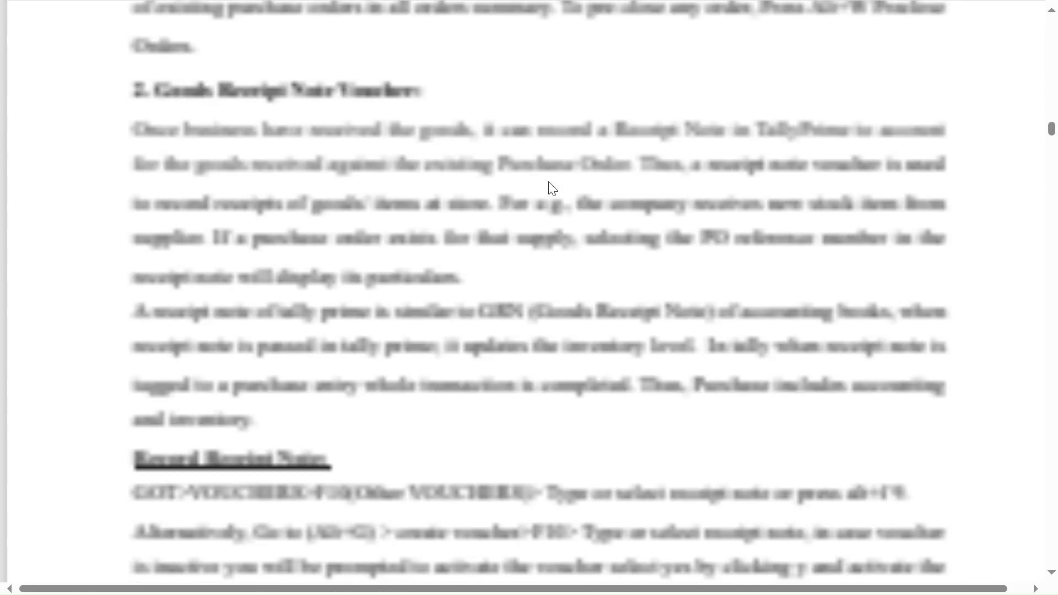
scroll(553, 189, up, 10)
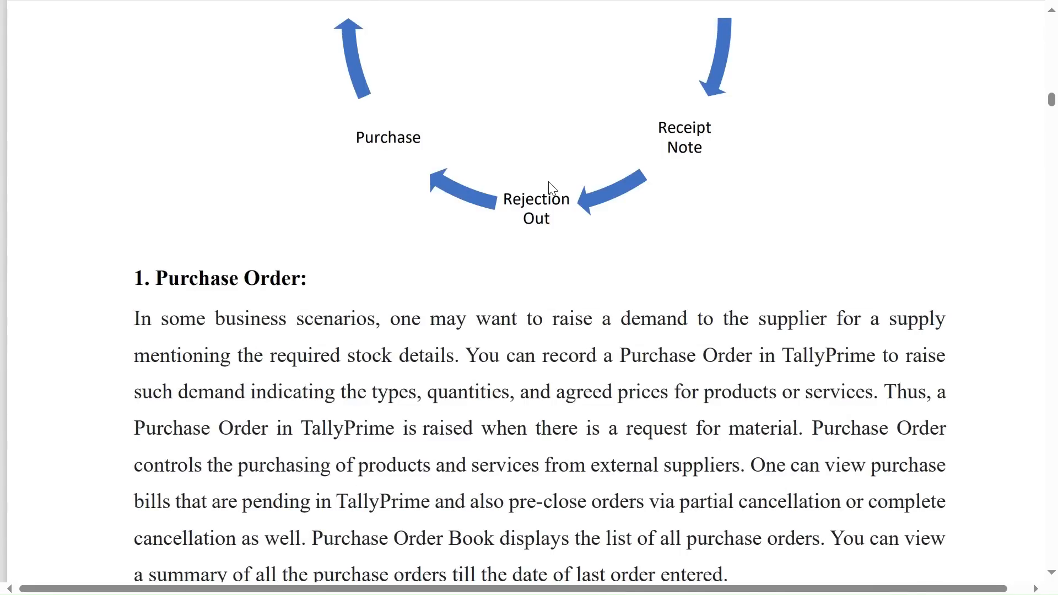
scroll(553, 189, up, 10)
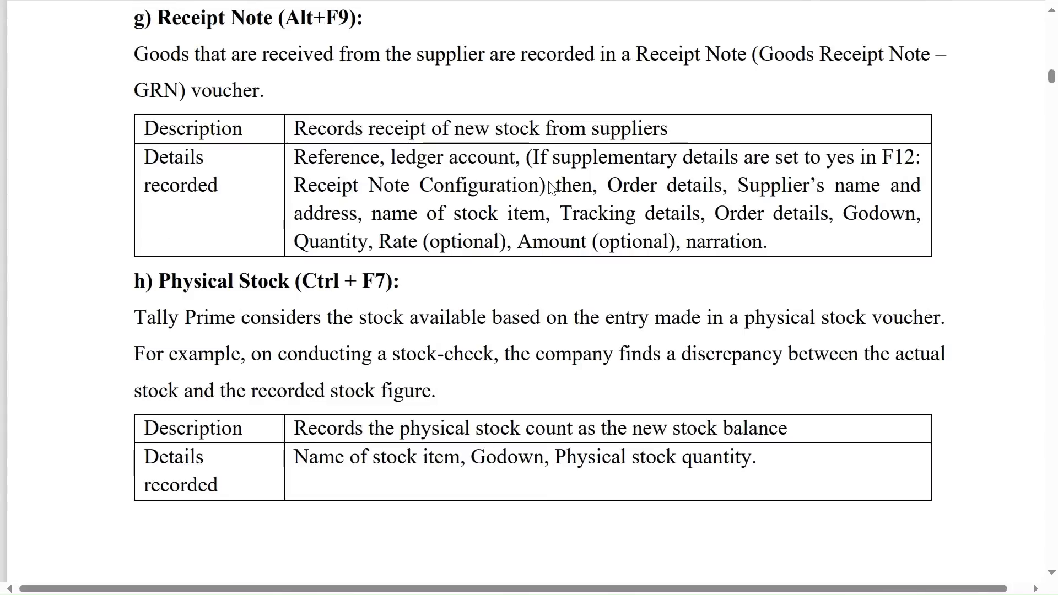
scroll(552, 189, up, 10)
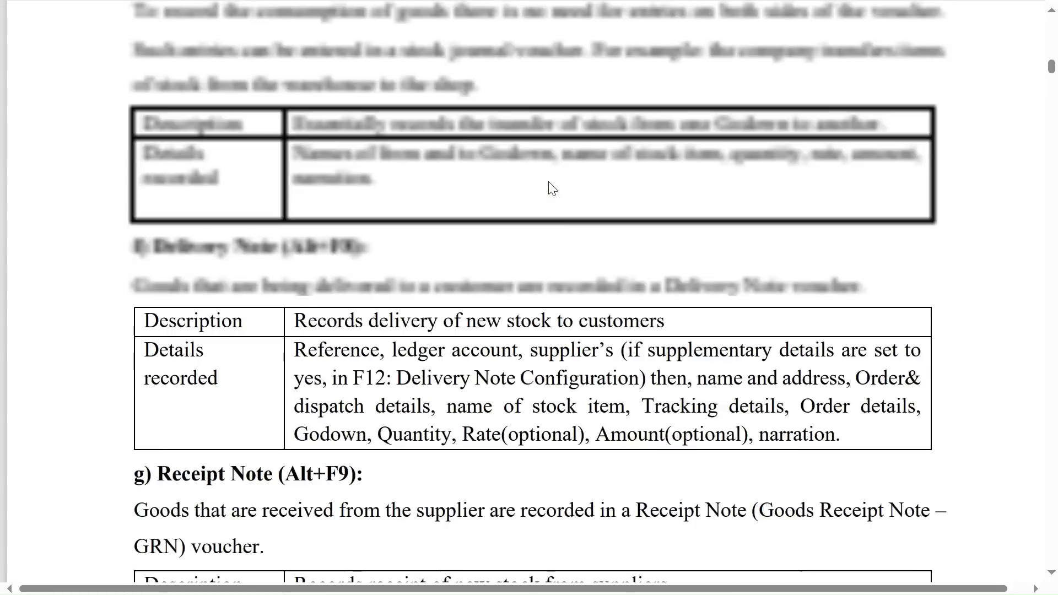
scroll(552, 189, up, 6)
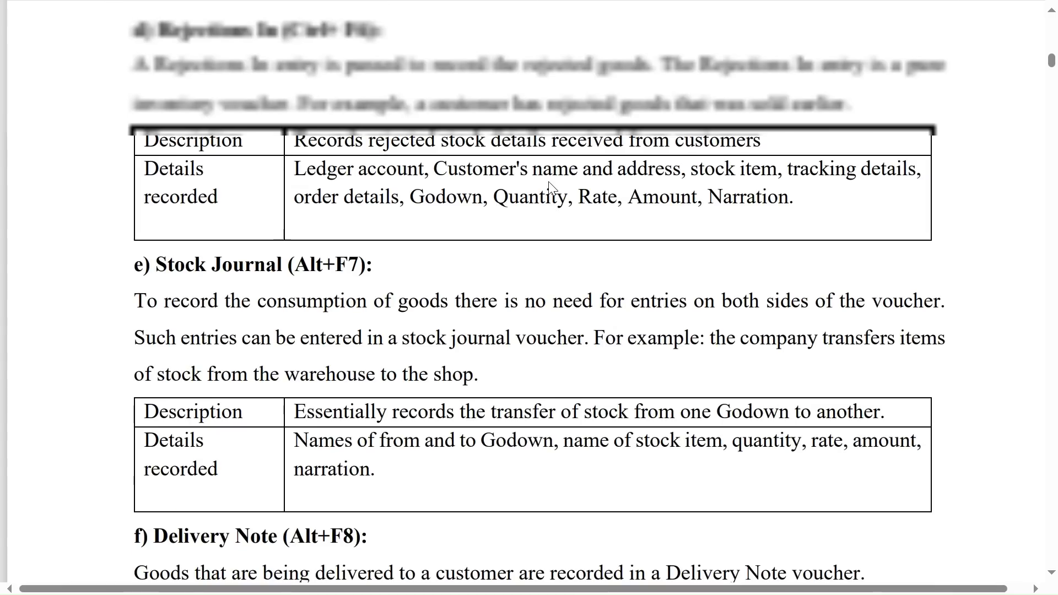